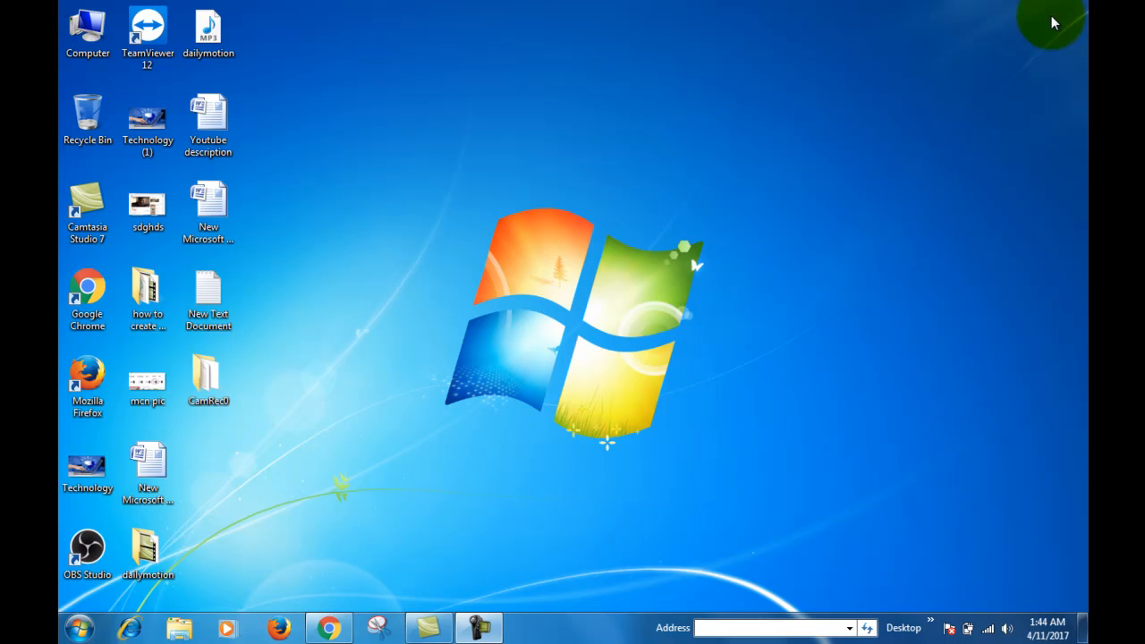
# - Load blogspot.com in Google Chrome and open the Layout page of The IT Doctor blog
pyautogui.click(329, 628)
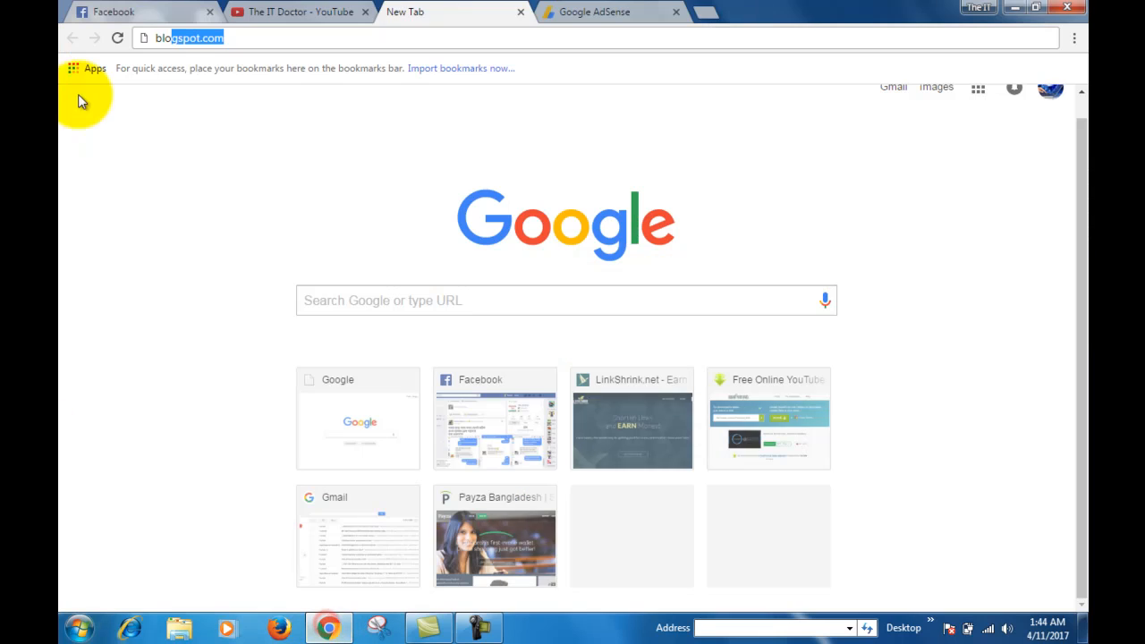
pyautogui.click(275, 39)
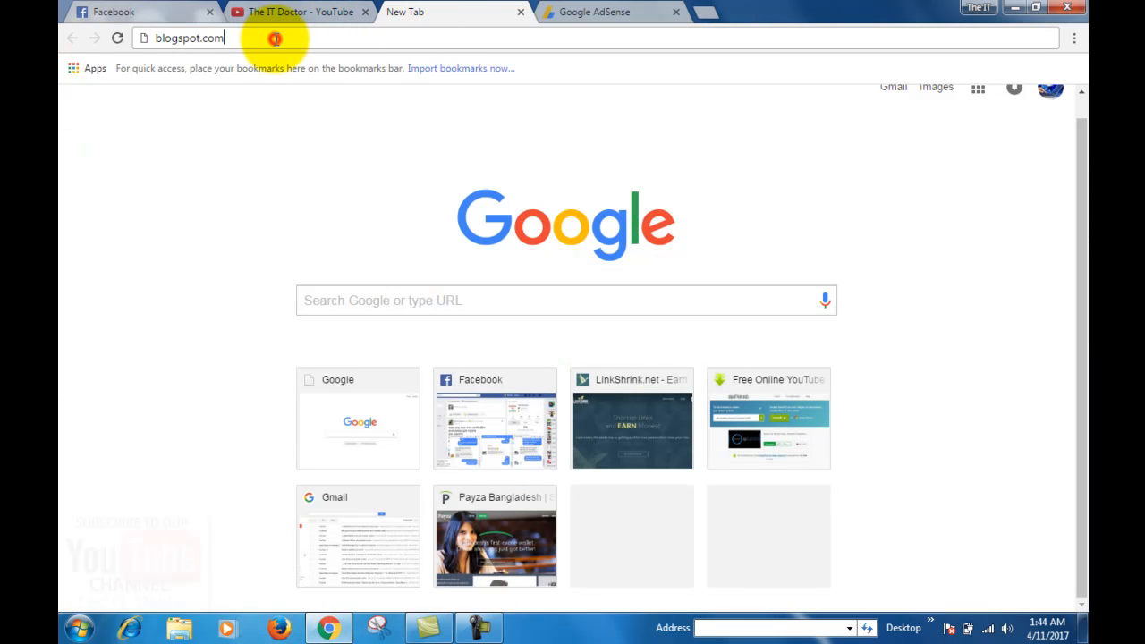
pyautogui.press('Return')
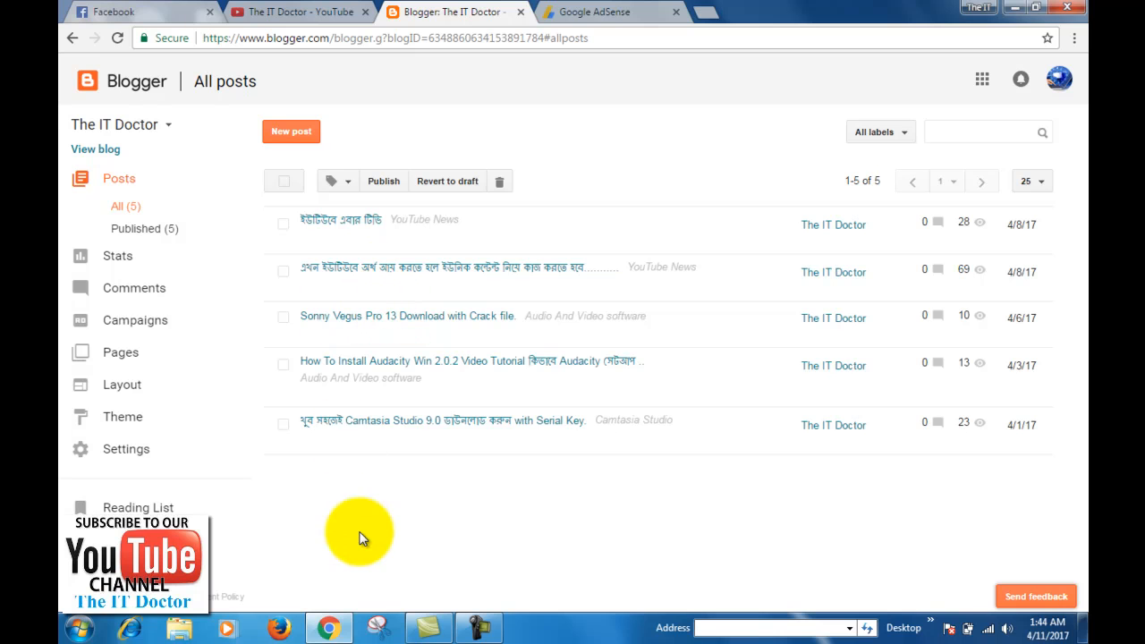
pyautogui.click(361, 507)
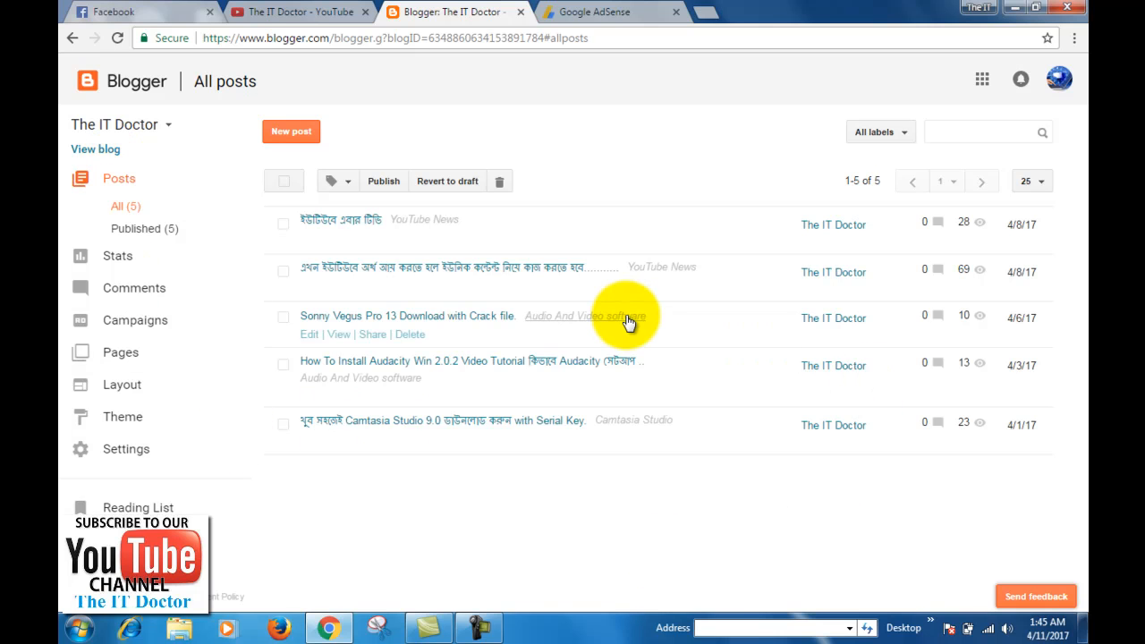
pyautogui.click(170, 127)
pyautogui.click(193, 121)
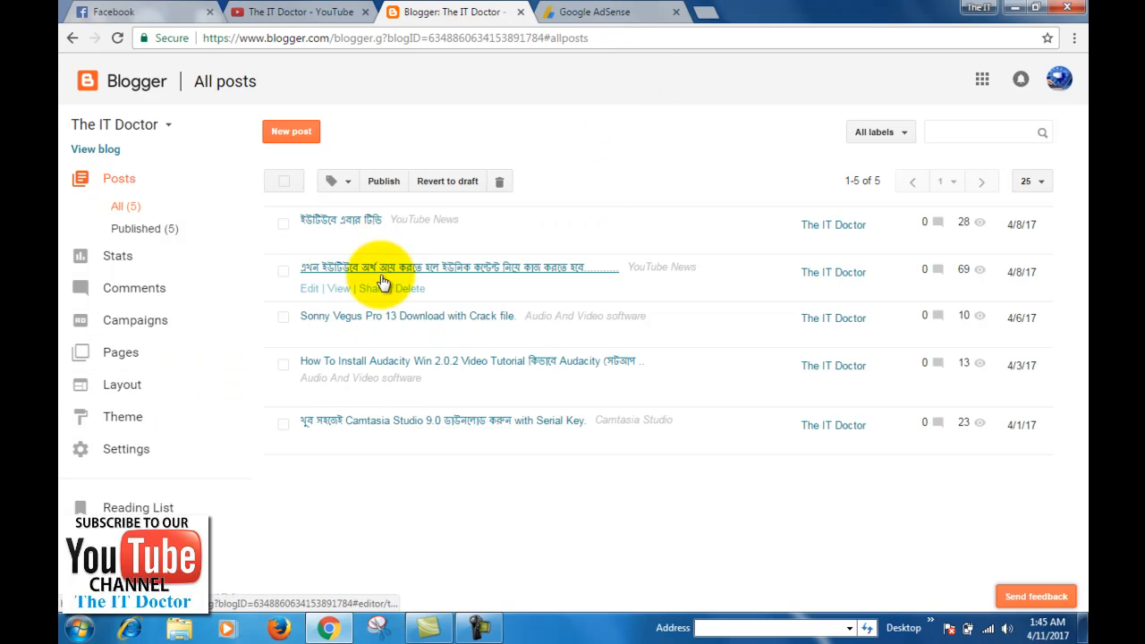
pyautogui.click(125, 394)
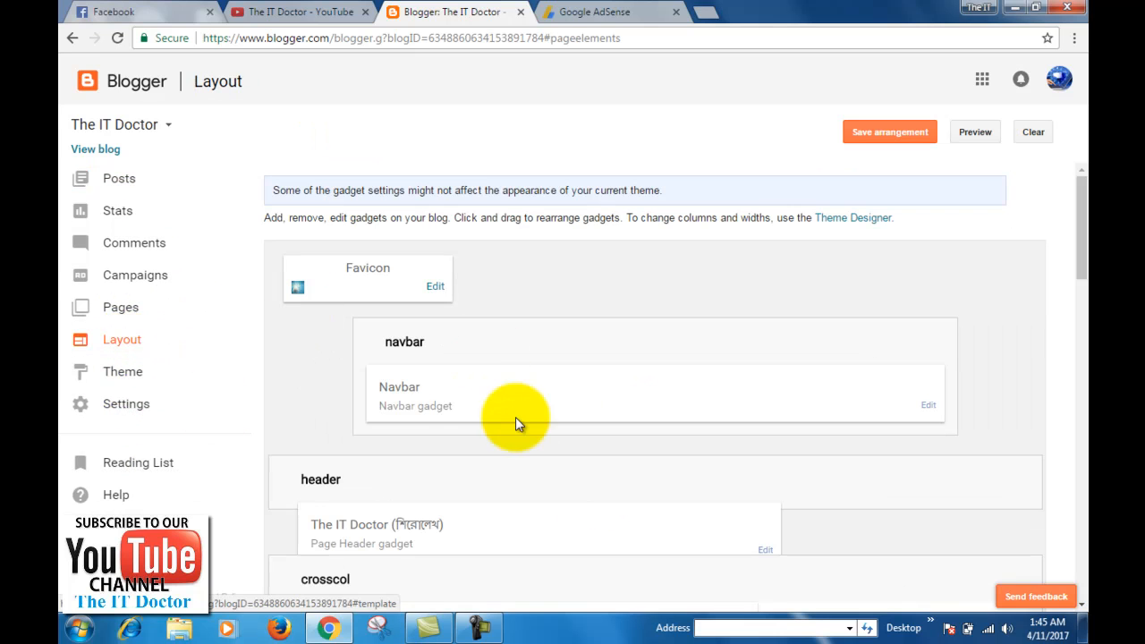
# - Examine the blog layout's gadget sections, from the favicon and navbar through the sidebars to the lowerbars
pyautogui.scroll(-4, 531, 464)
pyautogui.scroll(4, 531, 464)
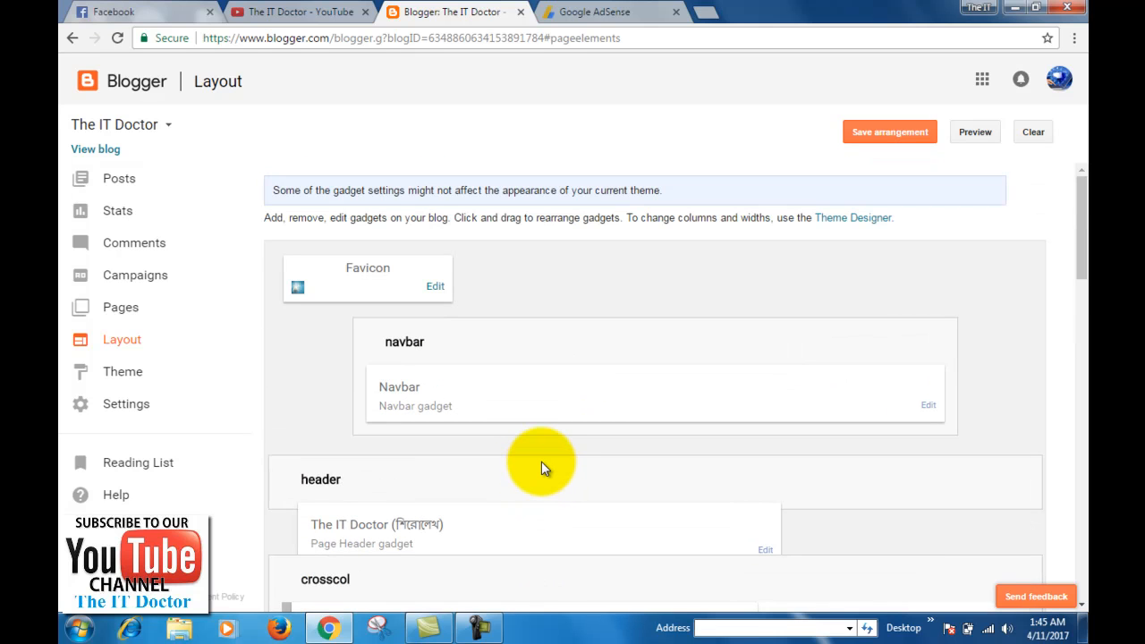
pyautogui.scroll(-5, 543, 468)
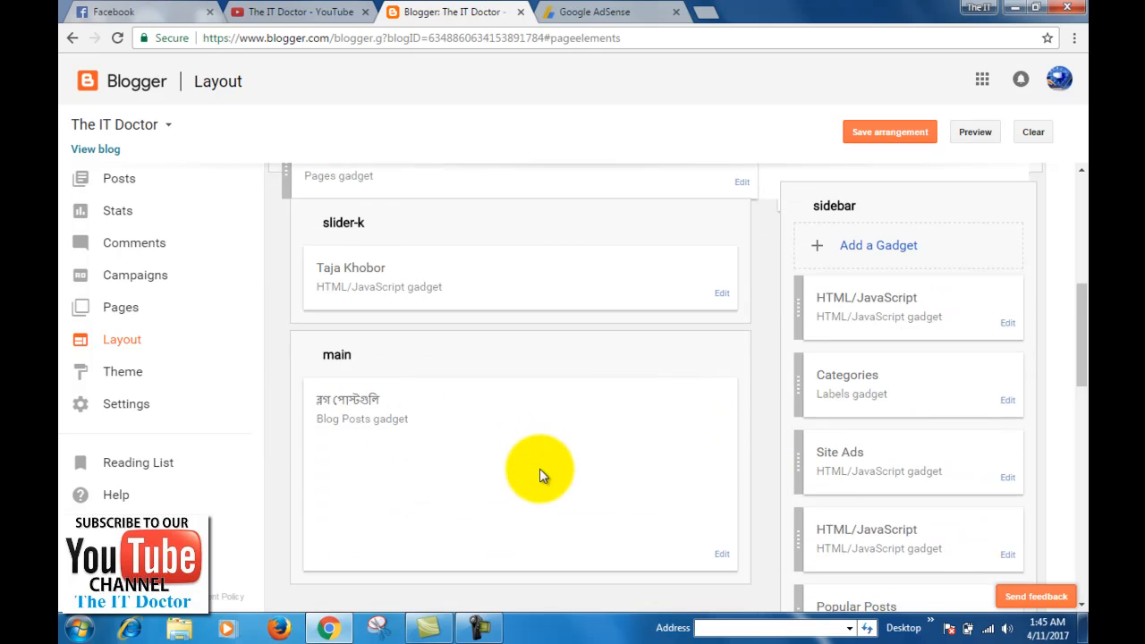
pyautogui.scroll(-7, 538, 555)
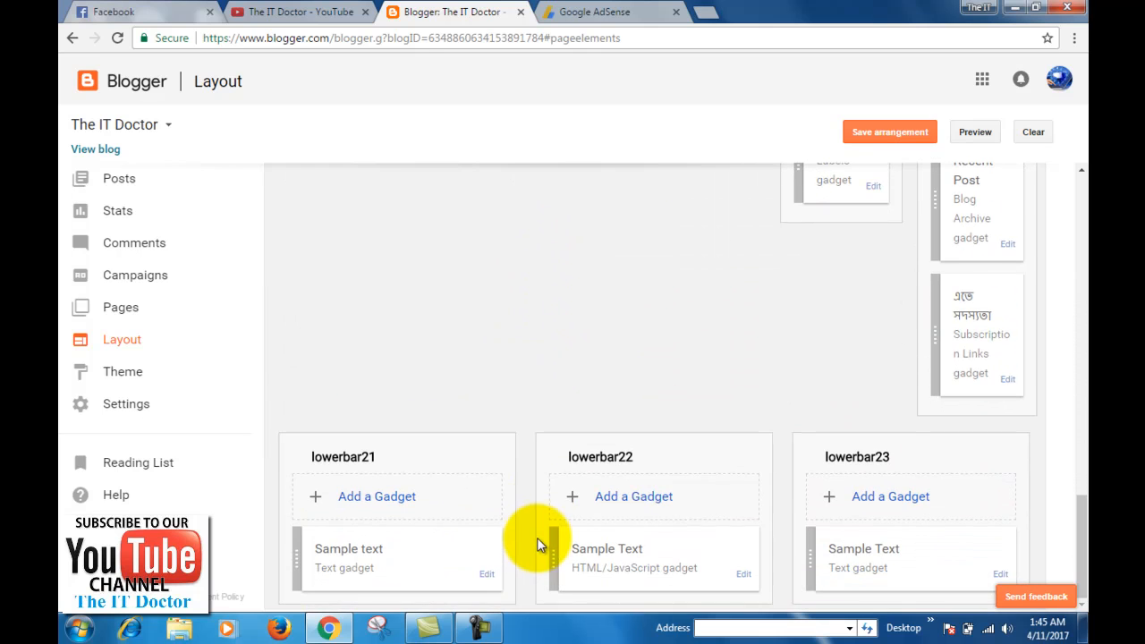
pyautogui.scroll(5, 528, 460)
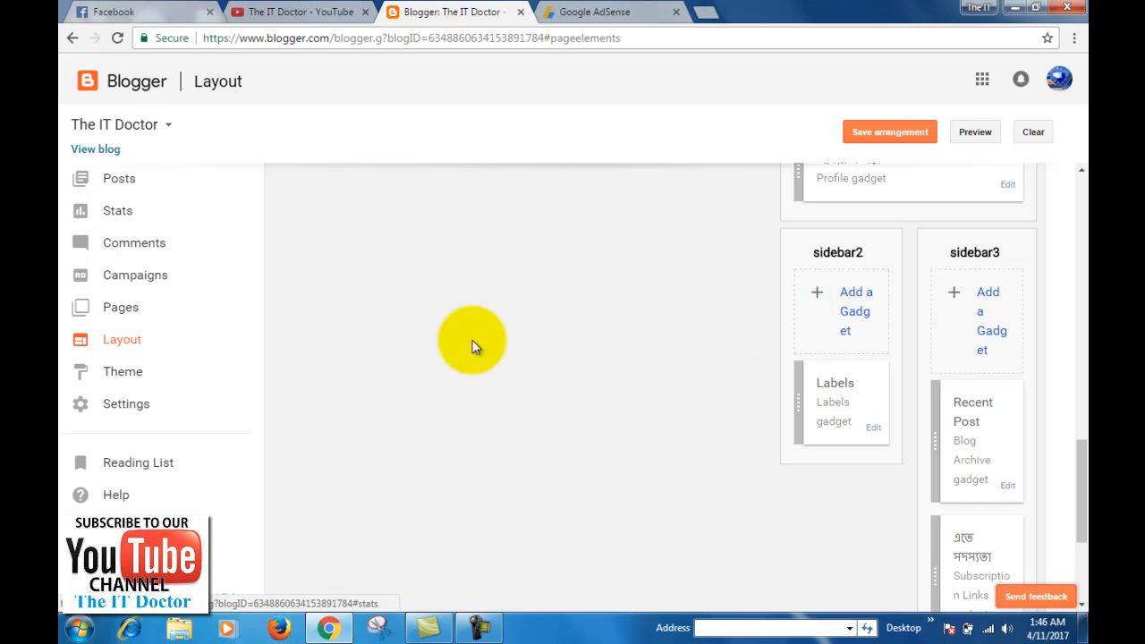
pyautogui.scroll(8, 733, 462)
pyautogui.scroll(10, 455, 441)
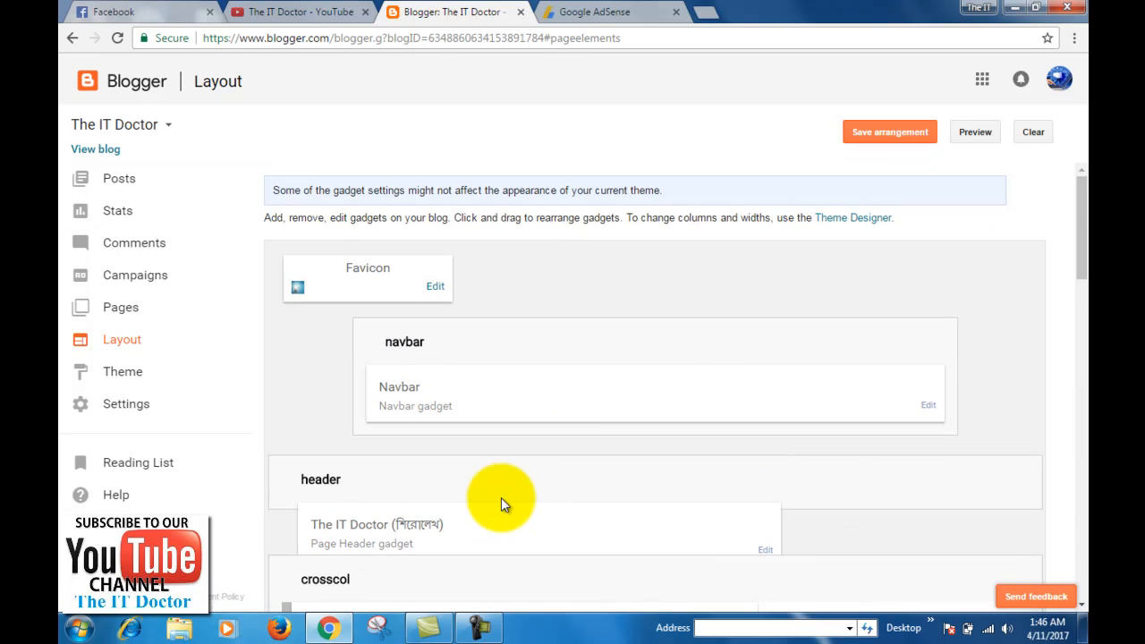
pyautogui.scroll(-2, 637, 394)
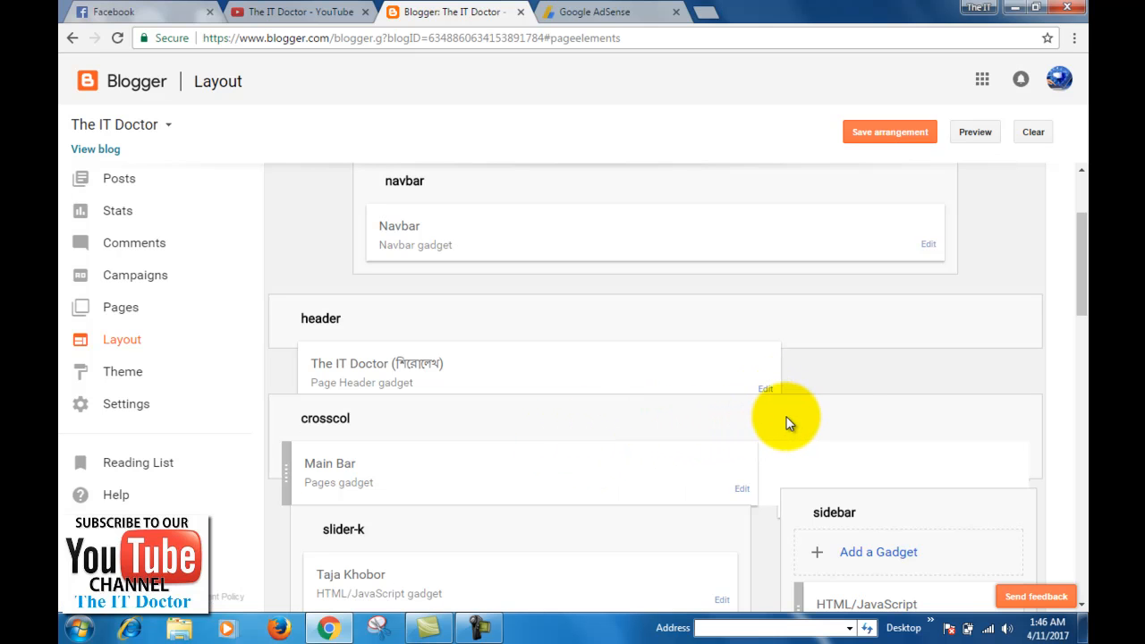
pyautogui.scroll(-2, 841, 393)
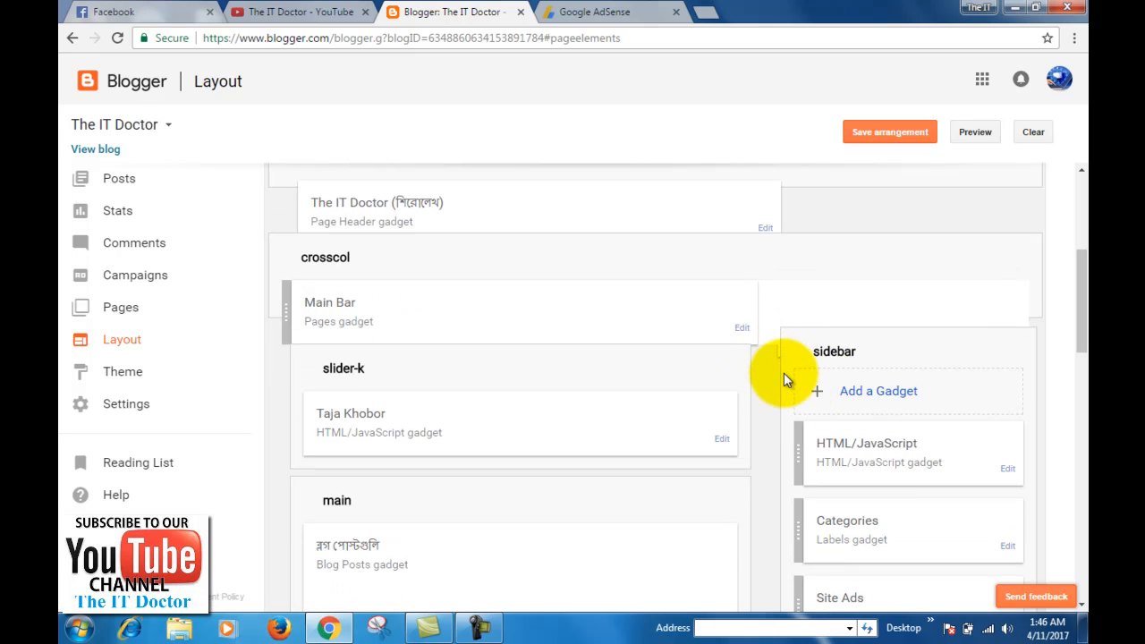
pyautogui.scroll(-1, 785, 394)
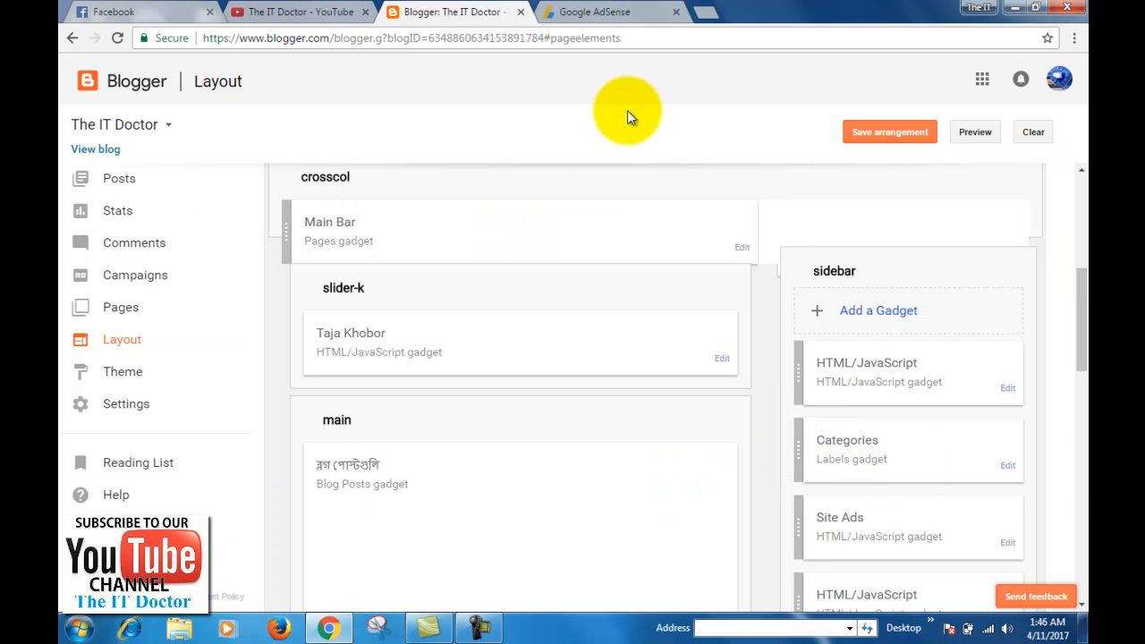
# - Switch to Google AdSense, look over its home page and open the My ads section
pyautogui.click(654, 9)
pyautogui.click(416, 12)
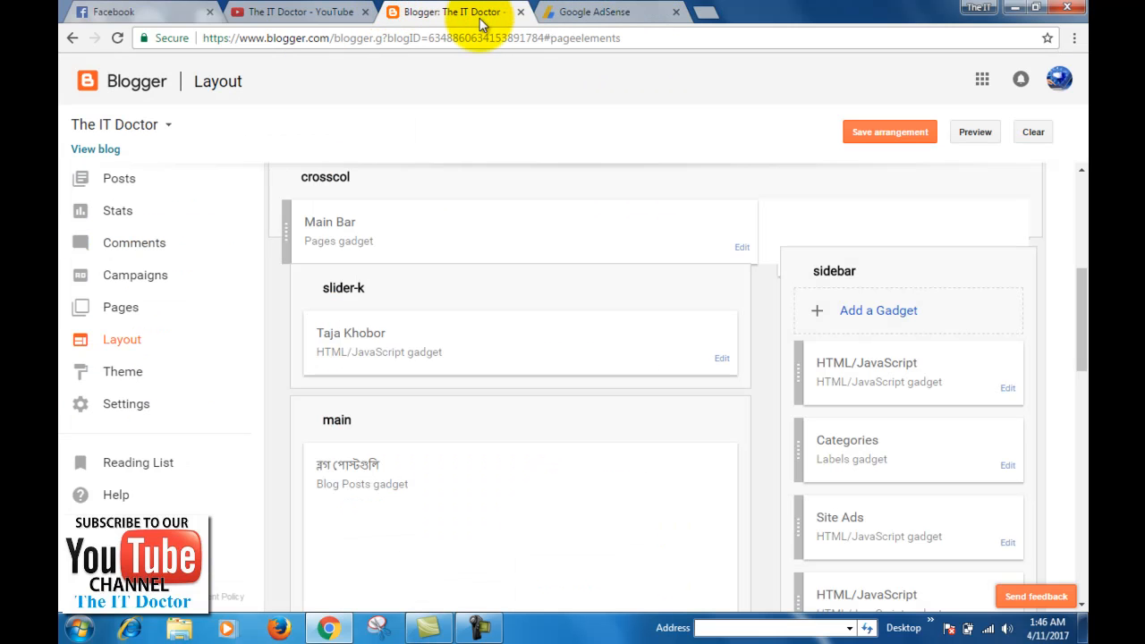
pyautogui.scroll(5, 572, 235)
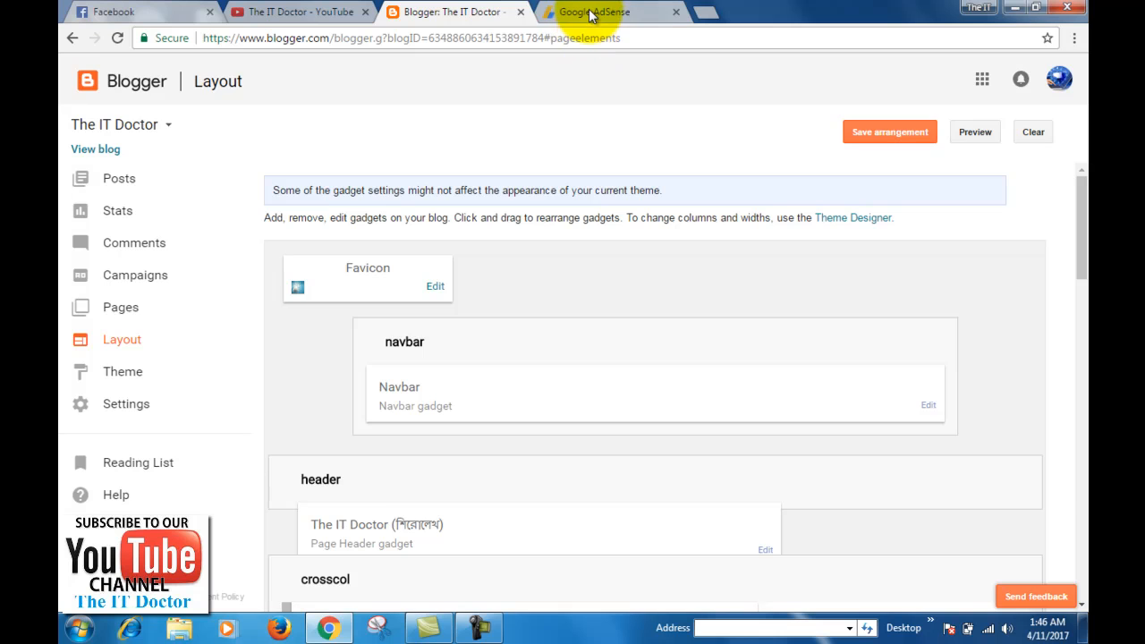
pyautogui.click(591, 15)
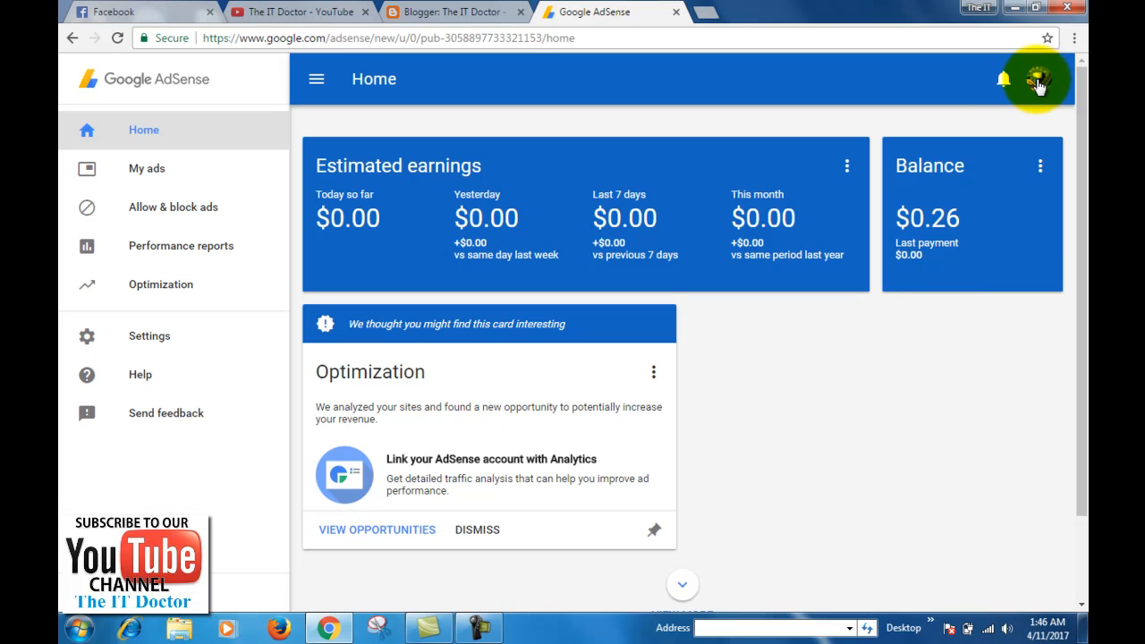
pyautogui.scroll(-2, 775, 400)
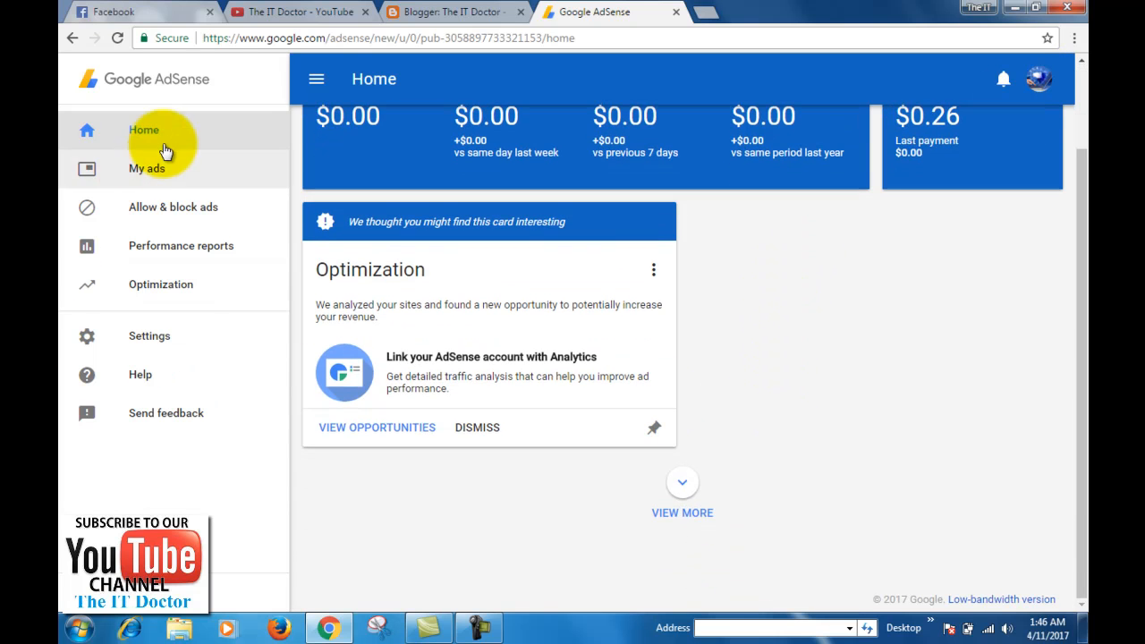
pyautogui.click(149, 169)
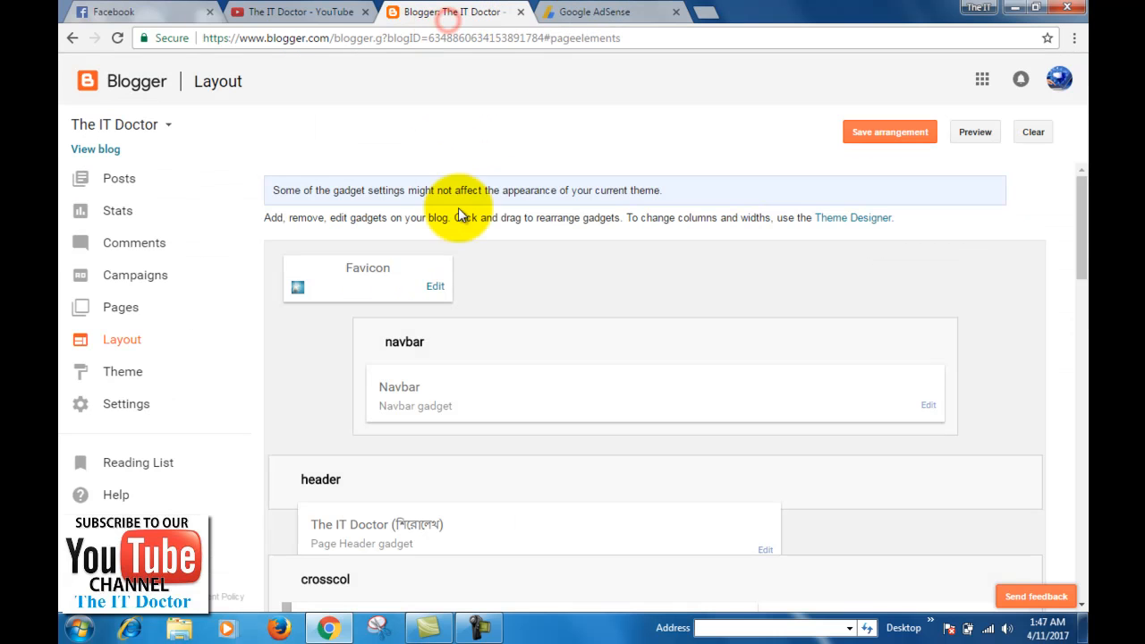
# - Return to the Blogger layout and open the live blog for viewing
pyautogui.scroll(-5, 486, 511)
pyautogui.scroll(5, 537, 427)
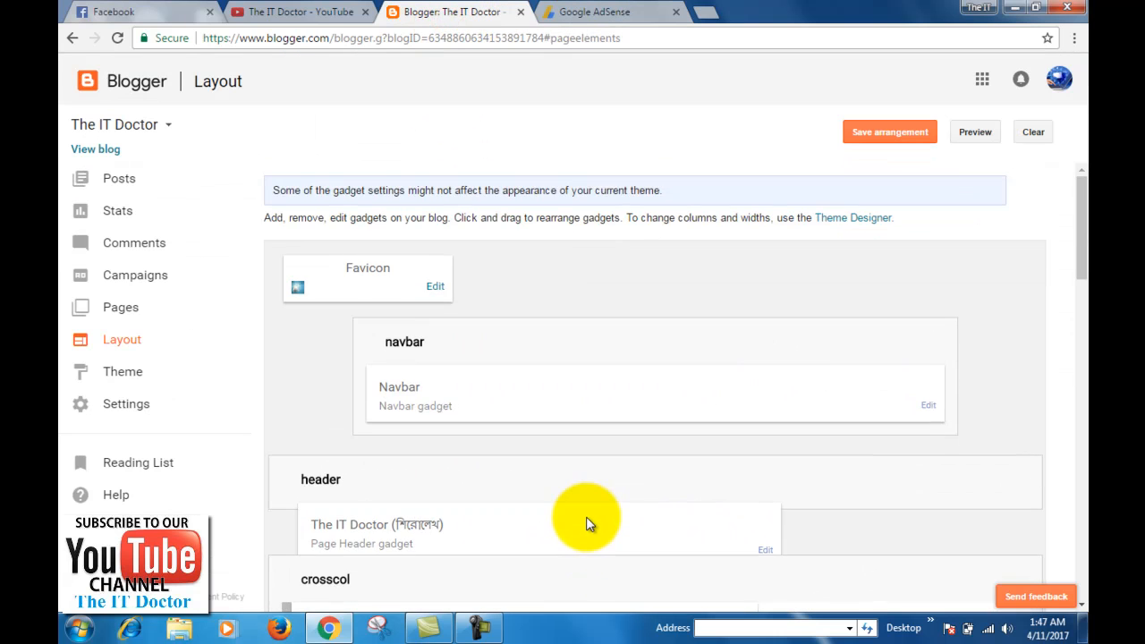
pyautogui.scroll(-5, 593, 511)
pyautogui.scroll(5, 634, 498)
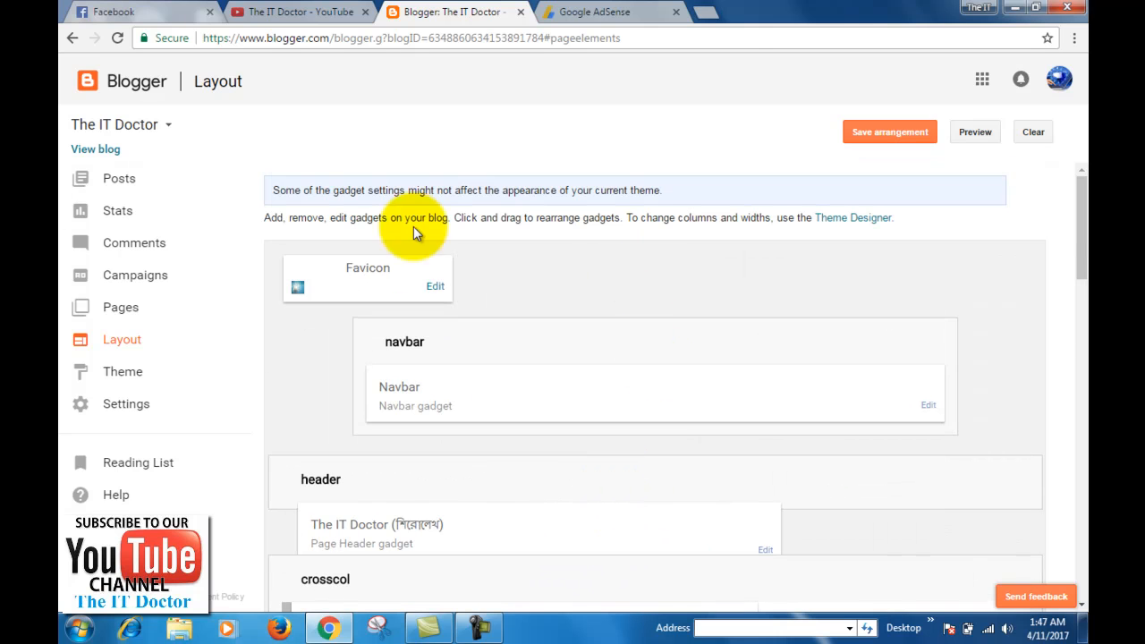
pyautogui.click(101, 148)
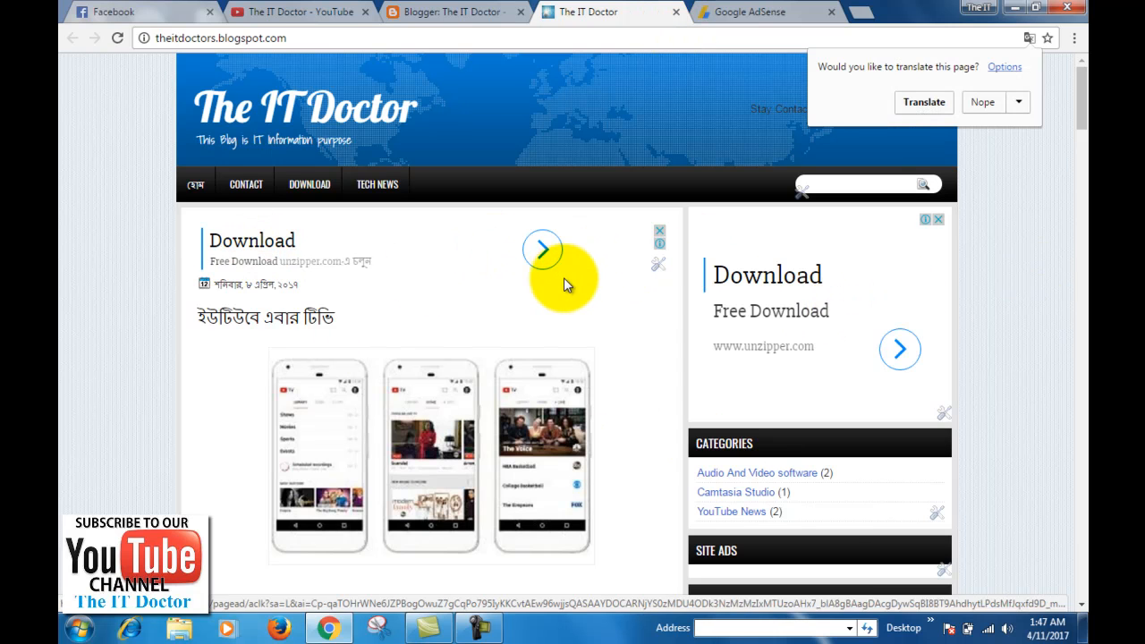
# - Dismiss the translation offer and examine the live blog's ads, posts and sidebar sections
pyautogui.scroll(-10, 1085, 357)
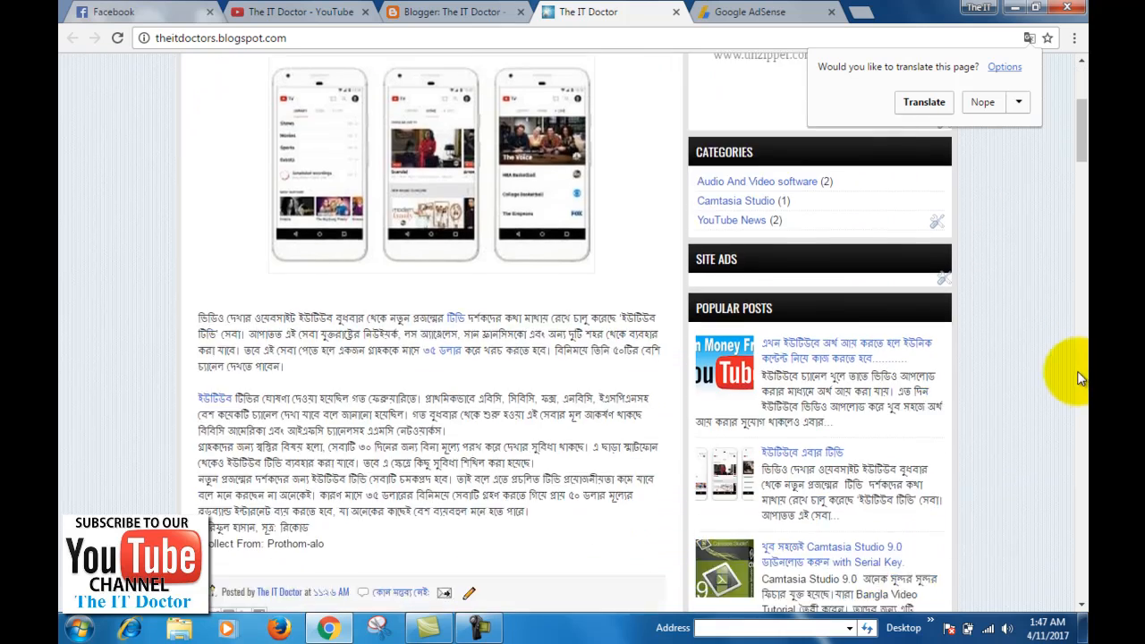
pyautogui.scroll(4, 965, 482)
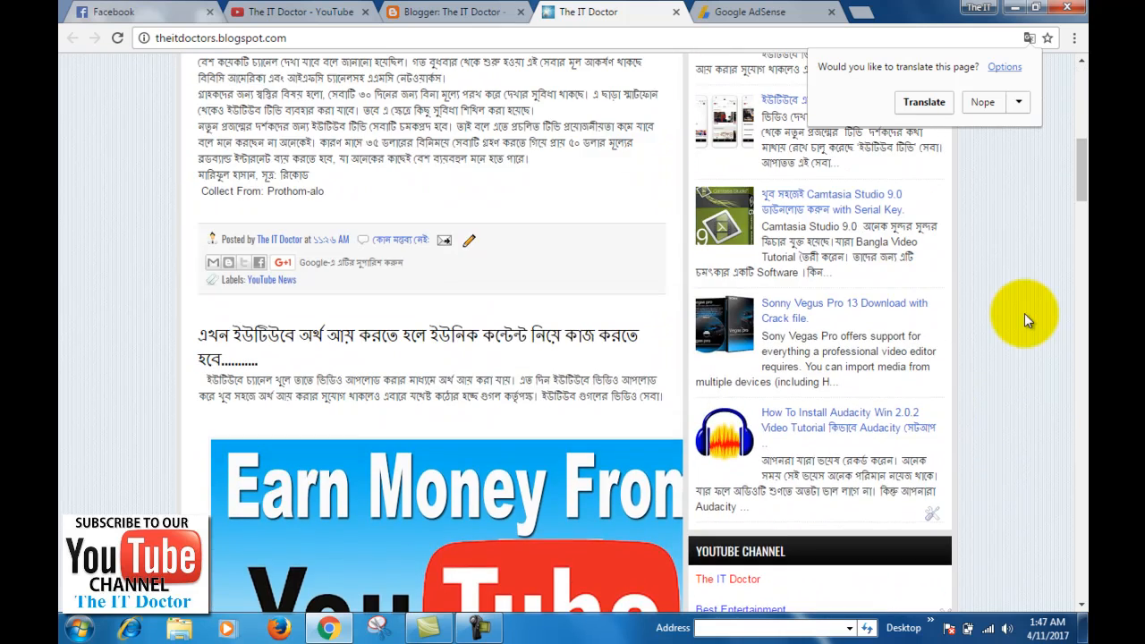
pyautogui.click(1029, 231)
pyautogui.scroll(7, 912, 530)
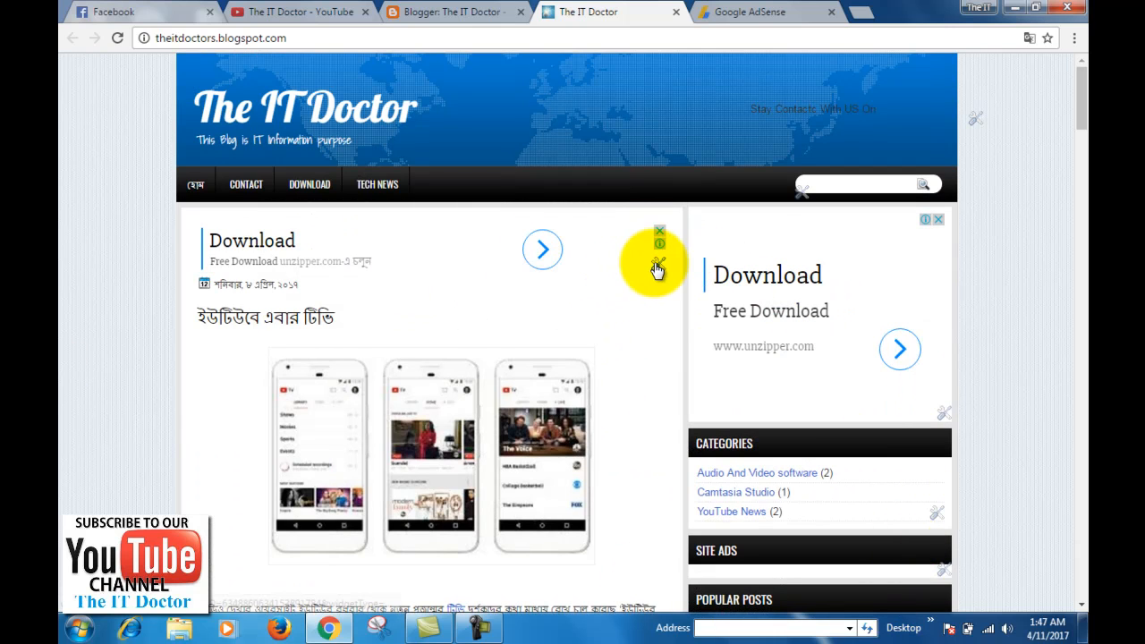
pyautogui.scroll(-3, 832, 418)
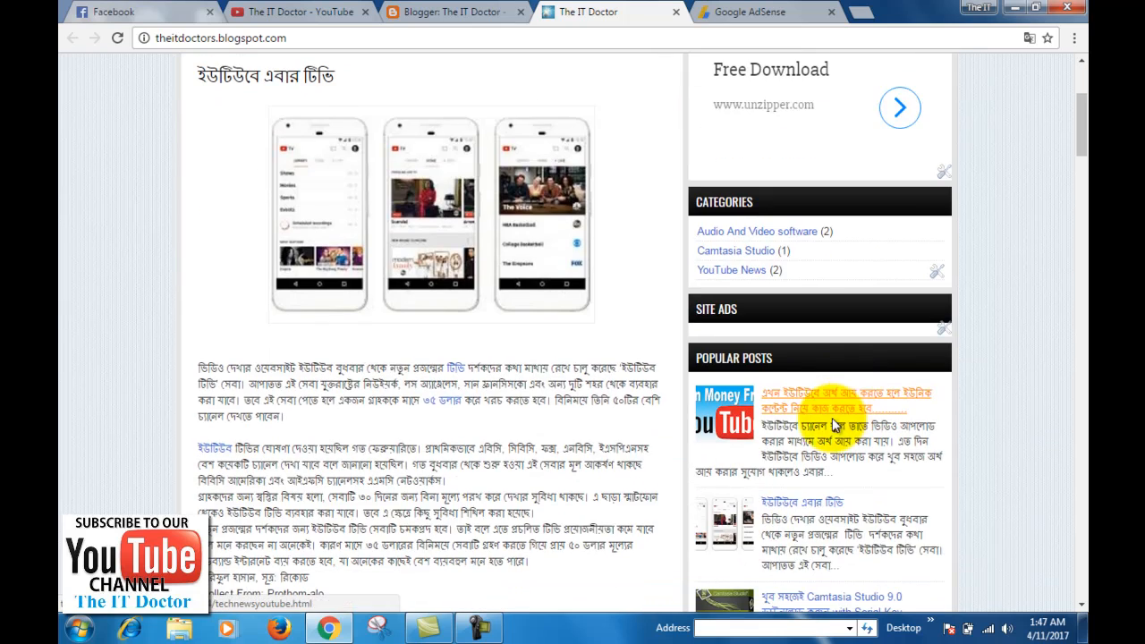
pyautogui.scroll(-3, 946, 298)
pyautogui.scroll(-8, 946, 298)
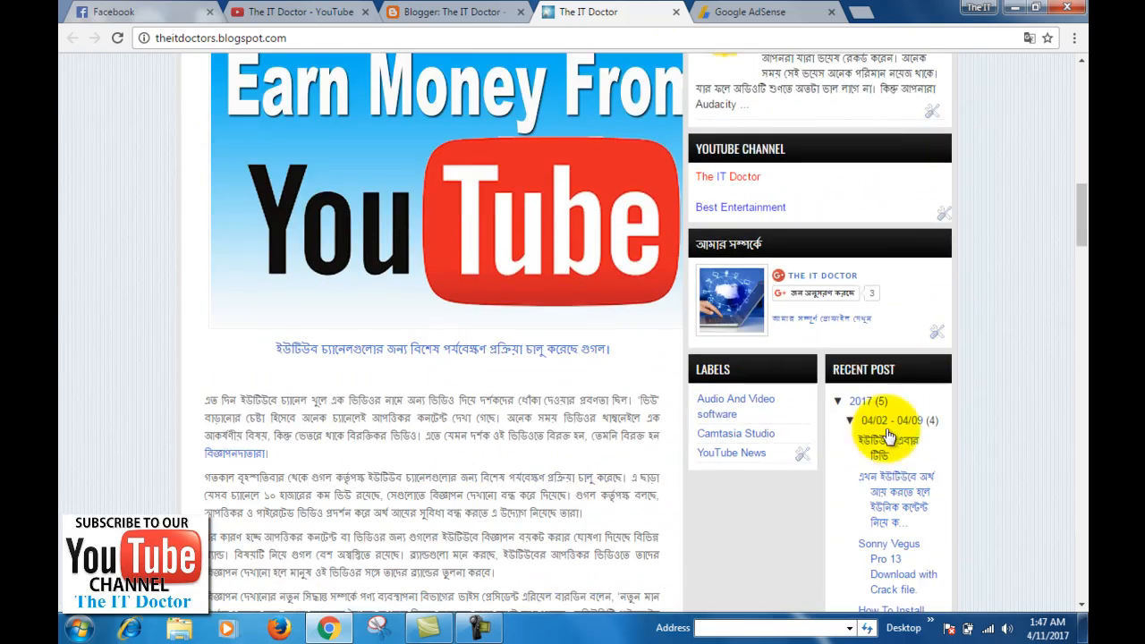
pyautogui.scroll(-4, 899, 349)
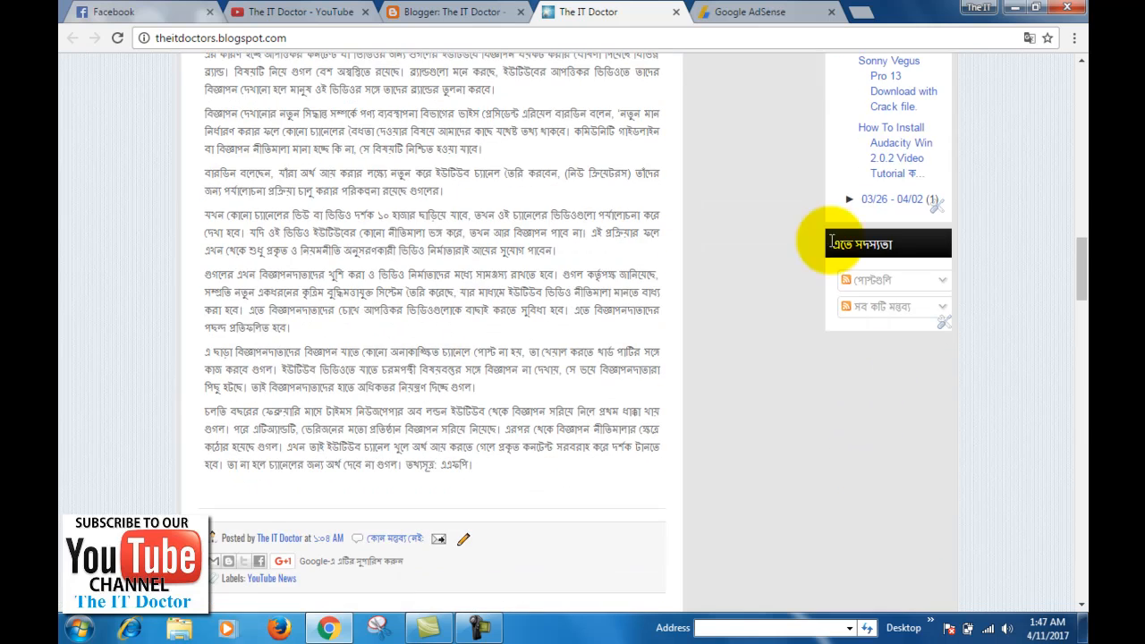
pyautogui.scroll(2, 814, 336)
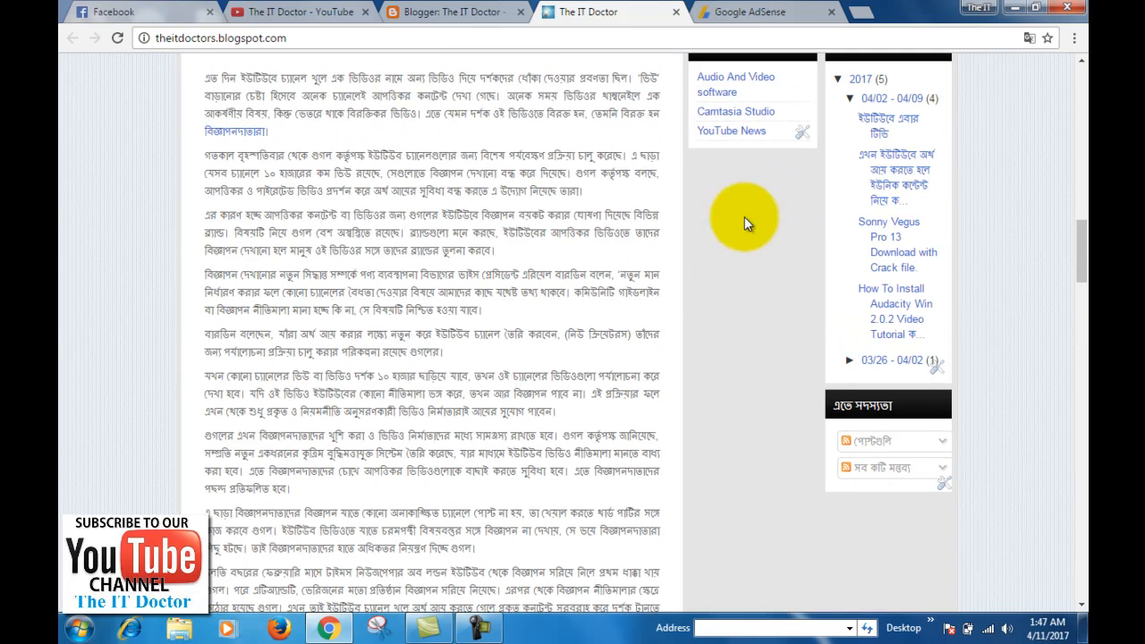
pyautogui.scroll(1, 787, 448)
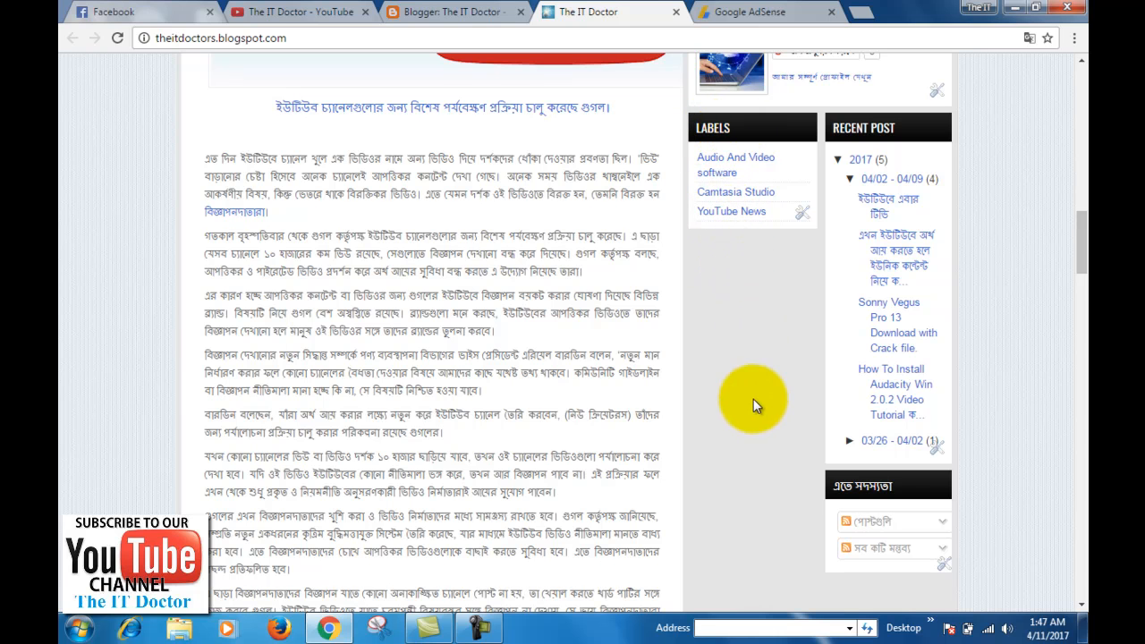
# - Compare the live blog with the Blogger layout, examining the slider-k, main and sidebar gadgets
pyautogui.click(438, 12)
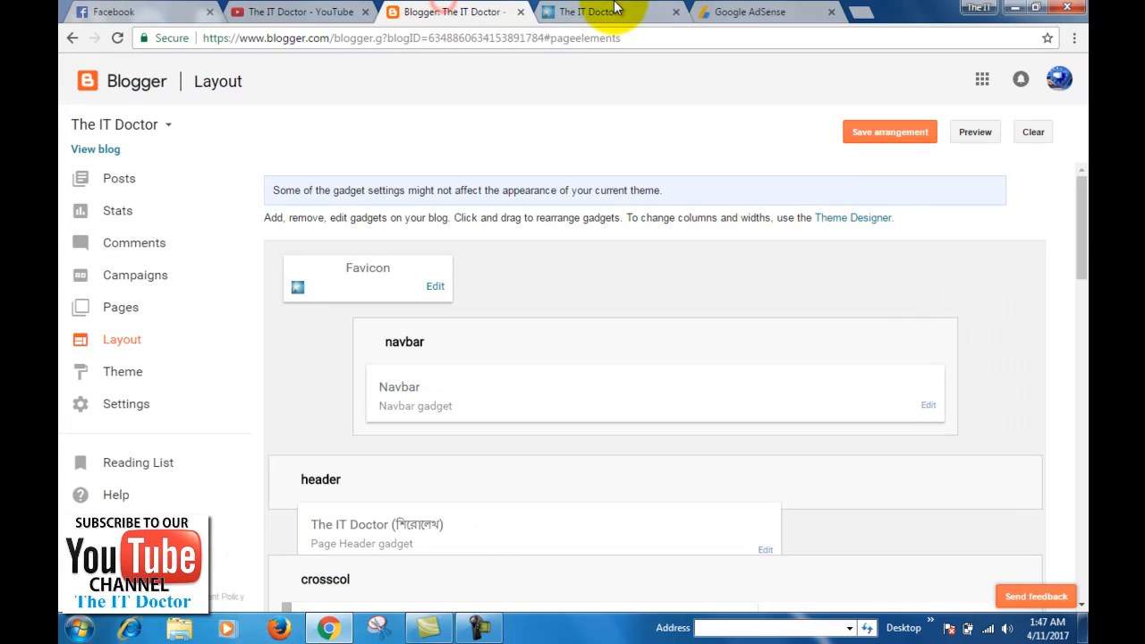
pyautogui.click(573, 12)
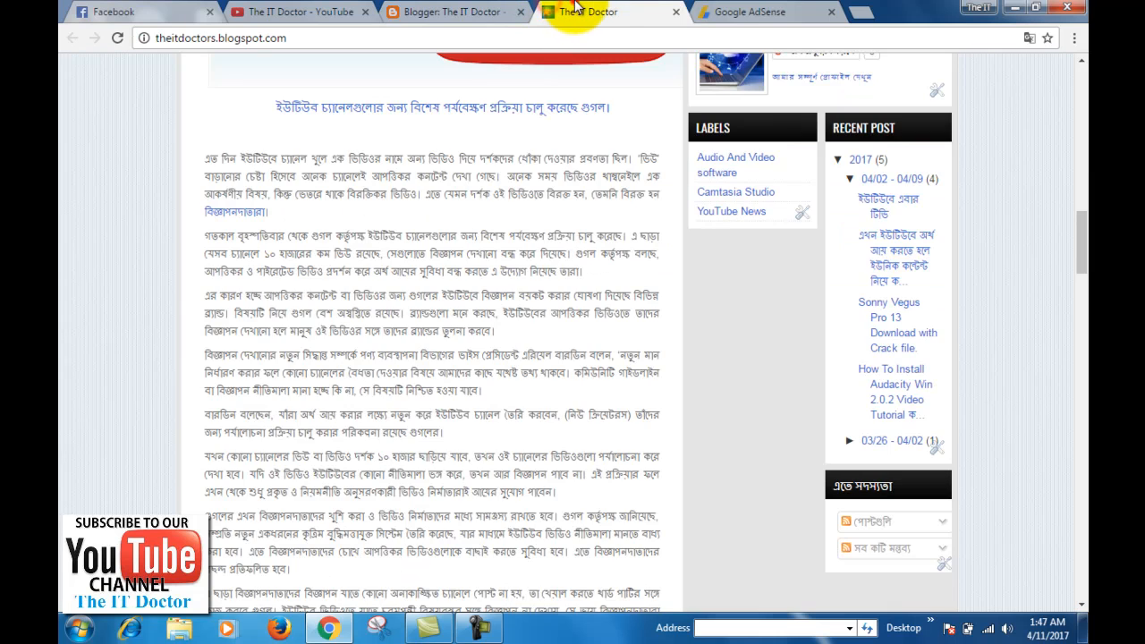
pyautogui.click(452, 11)
pyautogui.scroll(-4, 474, 453)
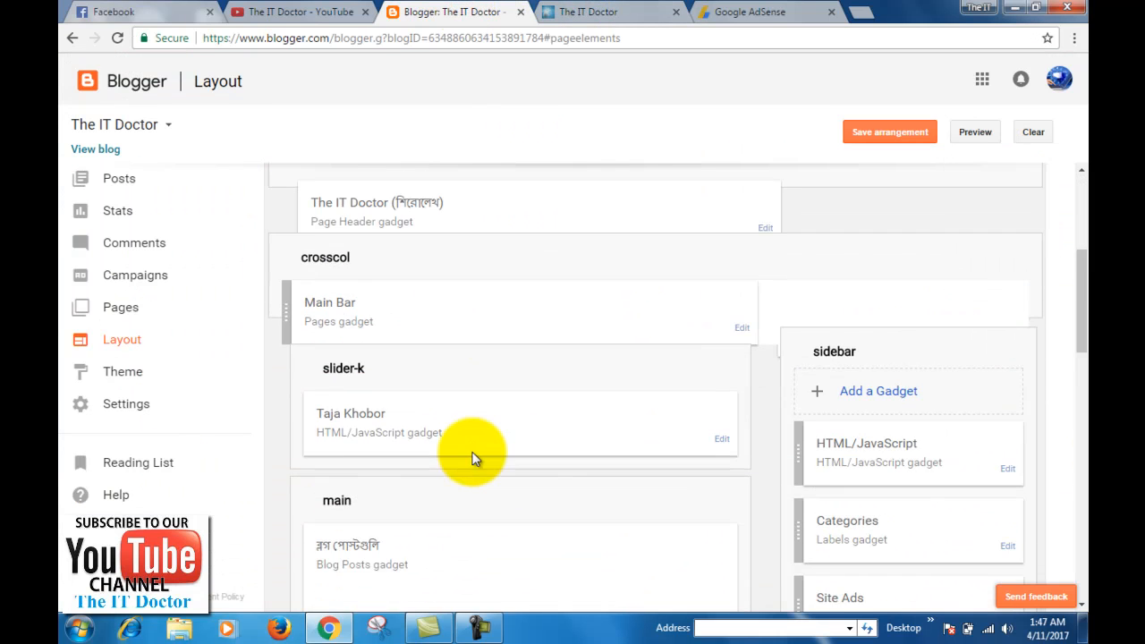
pyautogui.scroll(1, 474, 453)
pyautogui.scroll(-4, 690, 563)
pyautogui.scroll(2, 734, 543)
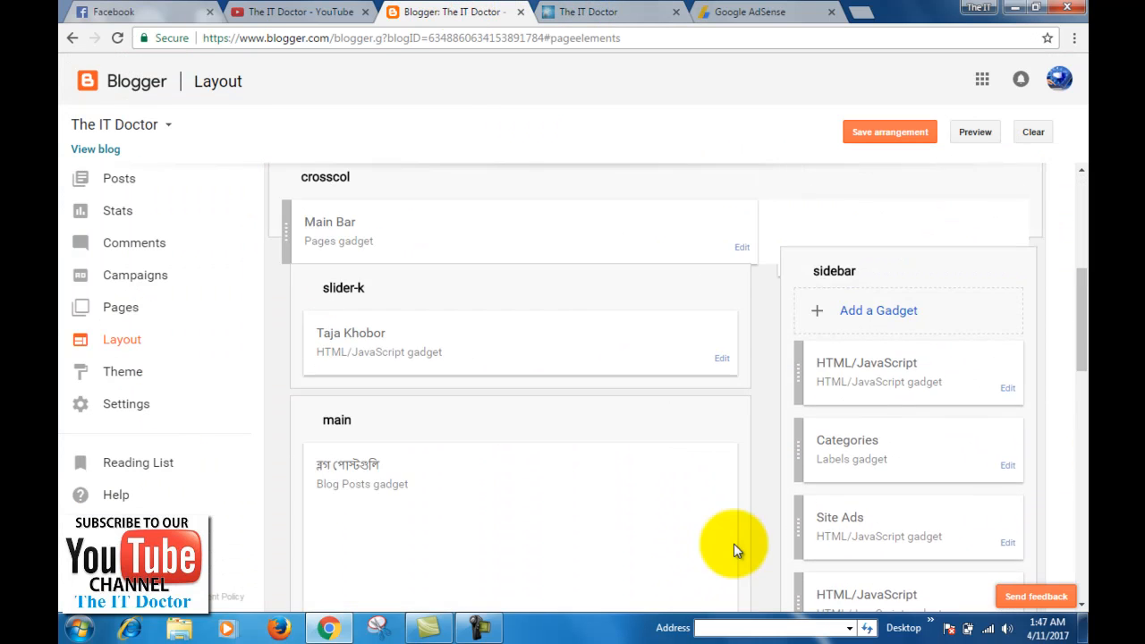
pyautogui.scroll(4, 758, 388)
pyautogui.scroll(-6, 763, 392)
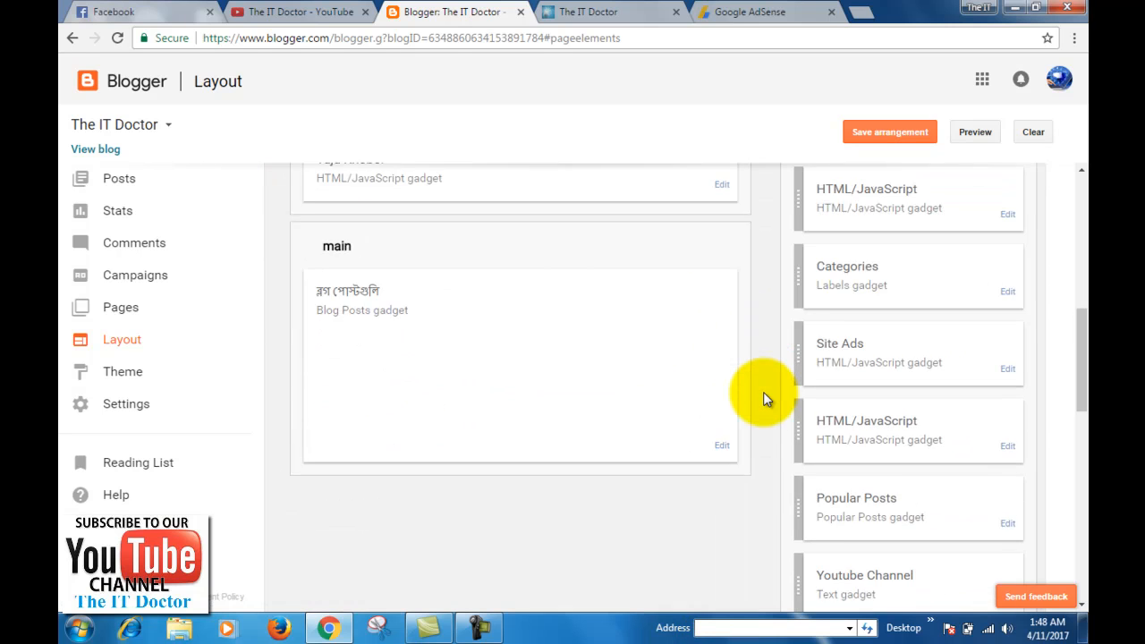
# - Compare the live blog's Labels and Recent Post sections with the layout's sidebar2 and sidebar3, and examine the lowerbar gadgets
pyautogui.scroll(-8, 764, 392)
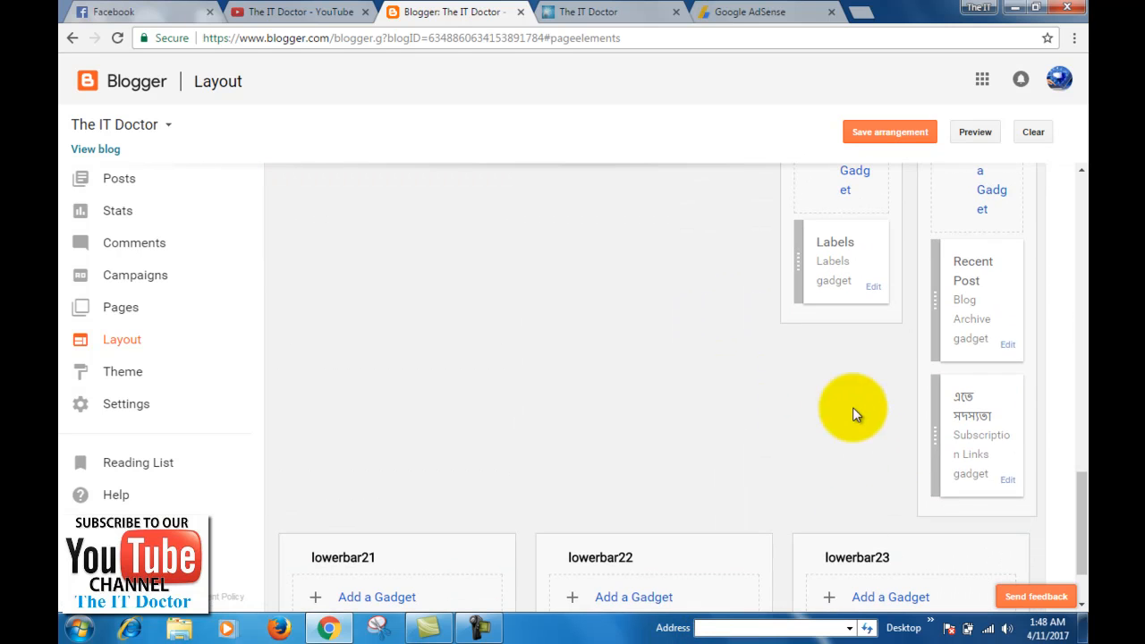
pyautogui.click(577, 11)
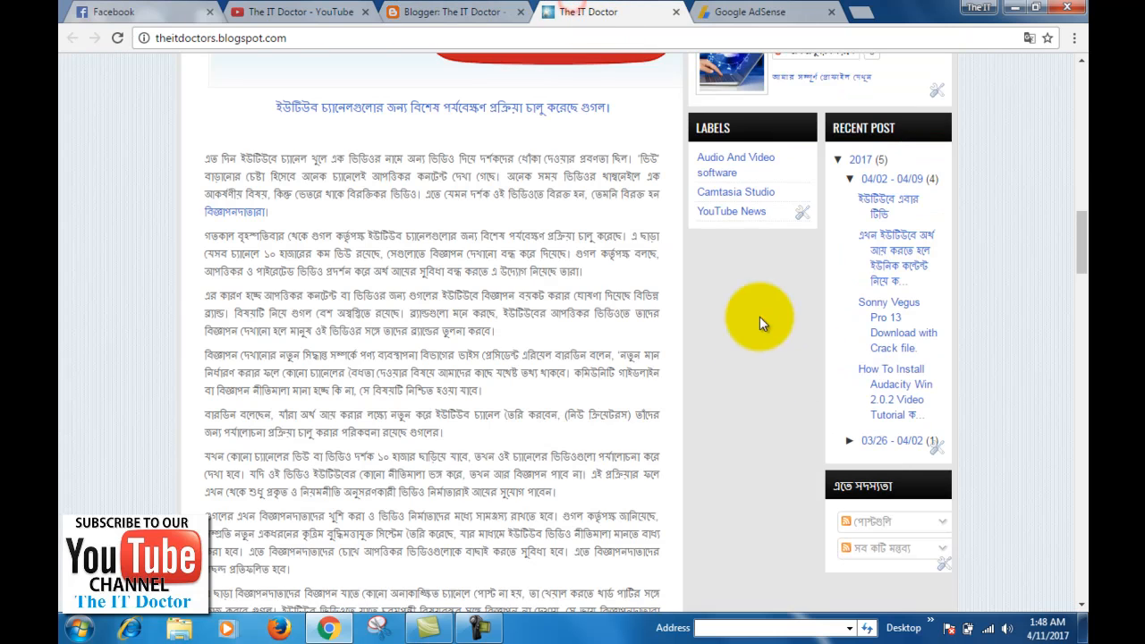
pyautogui.click(453, 11)
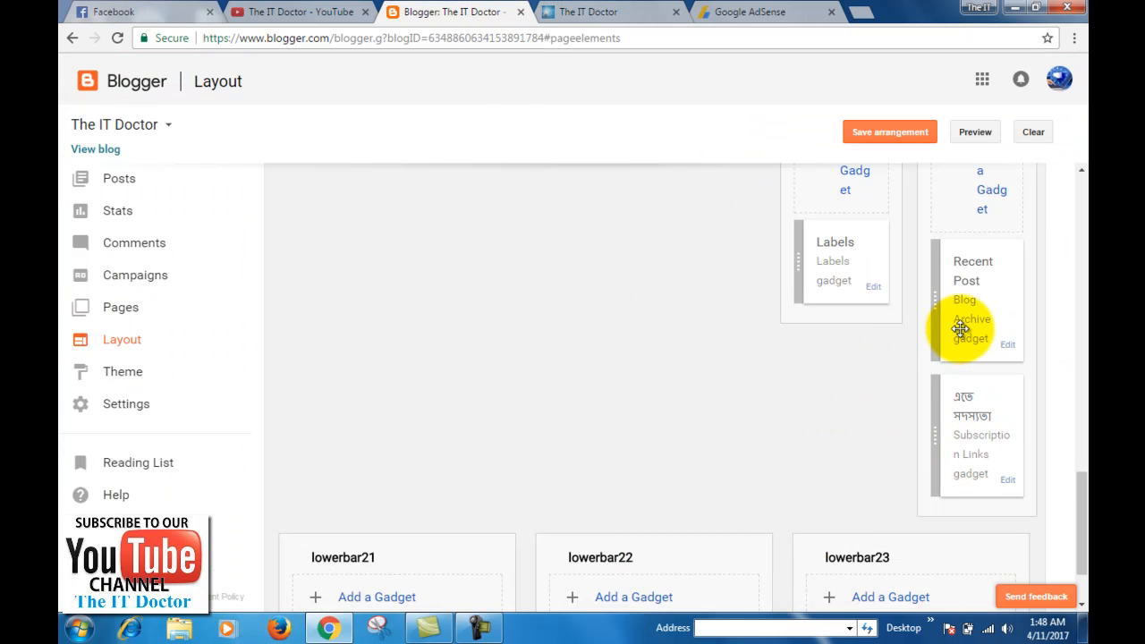
pyautogui.scroll(1, 915, 490)
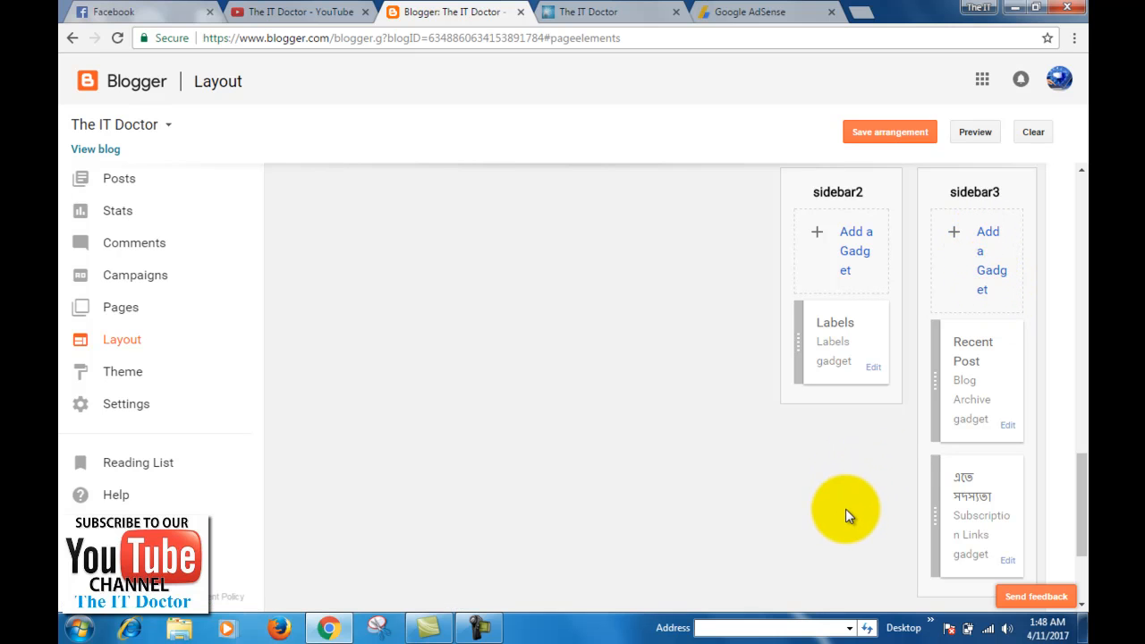
pyautogui.scroll(-1, 741, 532)
pyautogui.scroll(-1, 741, 532)
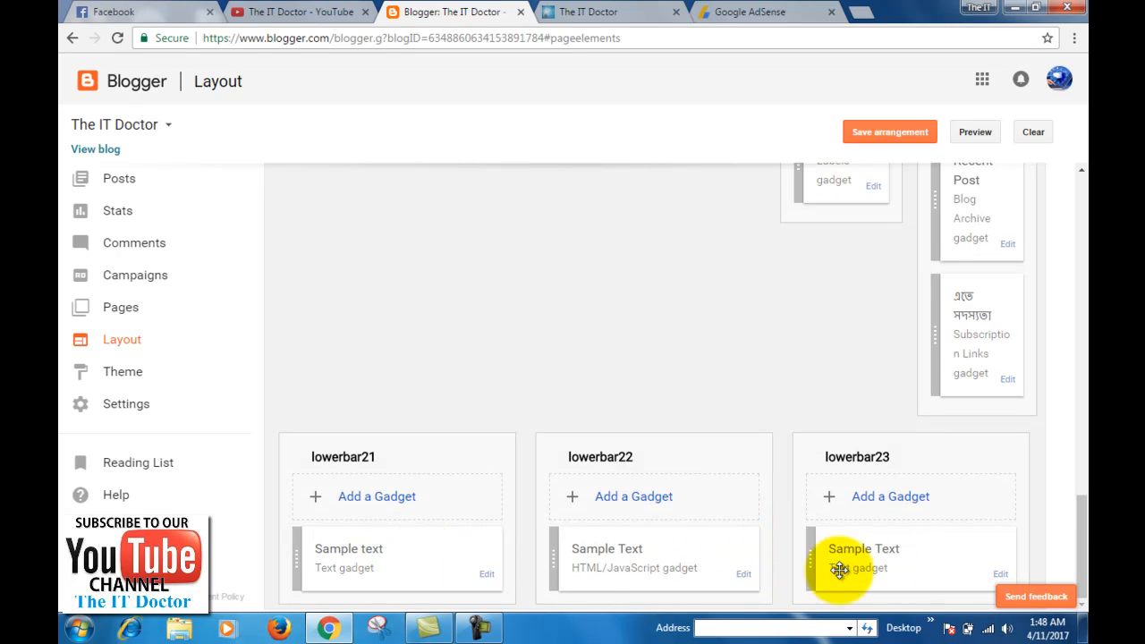
pyautogui.scroll(1, 805, 484)
pyautogui.scroll(2, 856, 442)
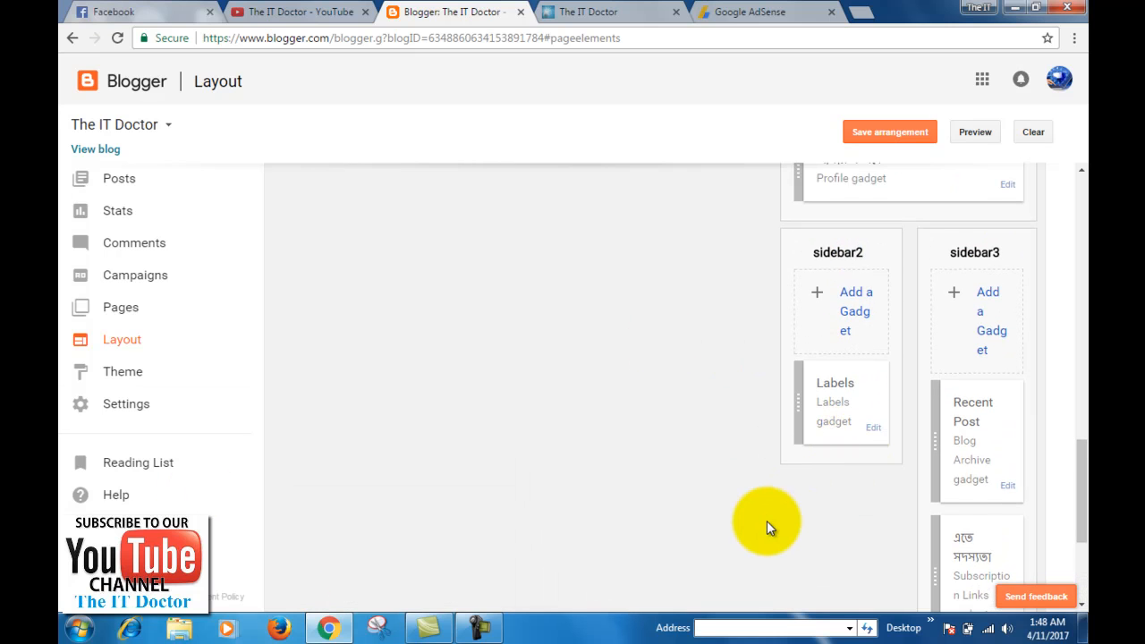
pyautogui.scroll(-1, 774, 524)
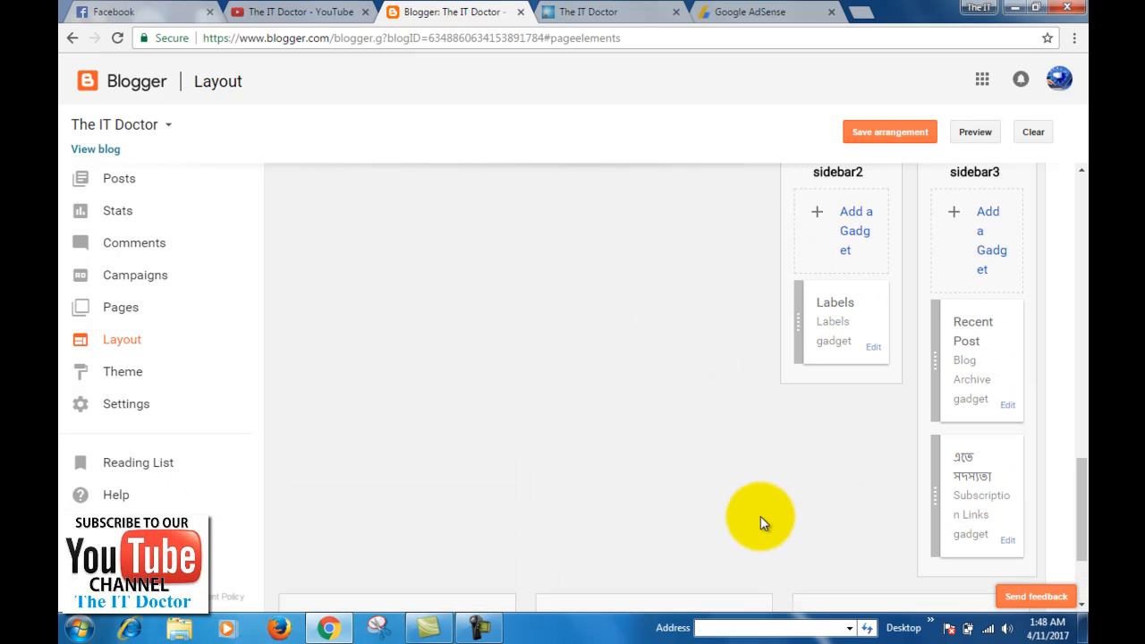
# - Add an HTML/JavaScript gadget to sidebar2 and title it Ads, leaving its content ready for the ad code
pyautogui.click(866, 229)
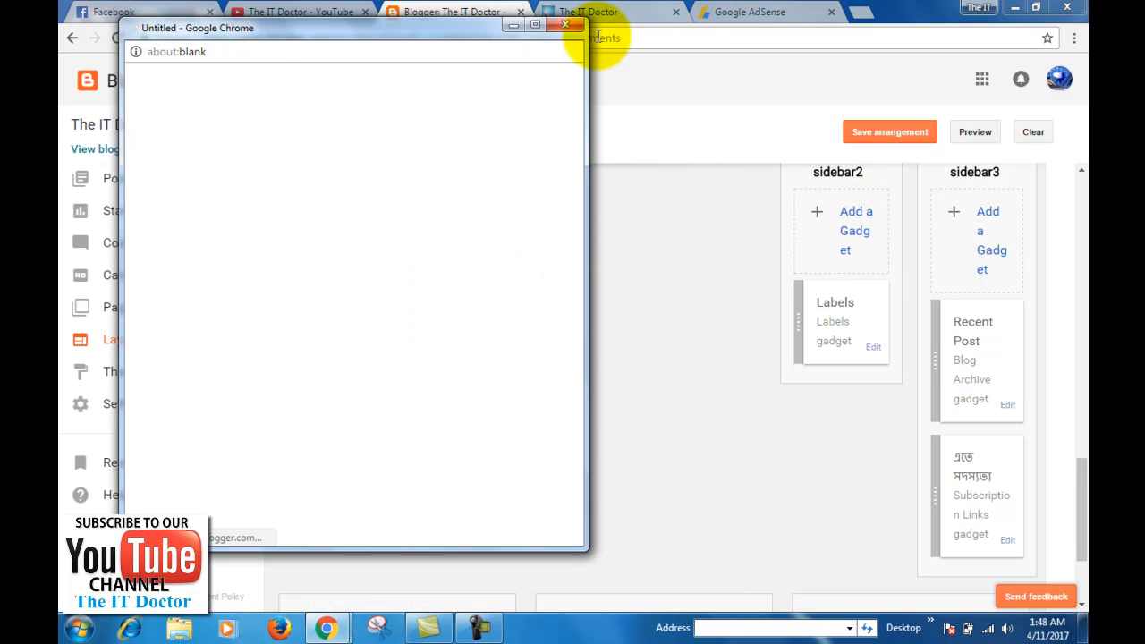
pyautogui.scroll(-3, 449, 291)
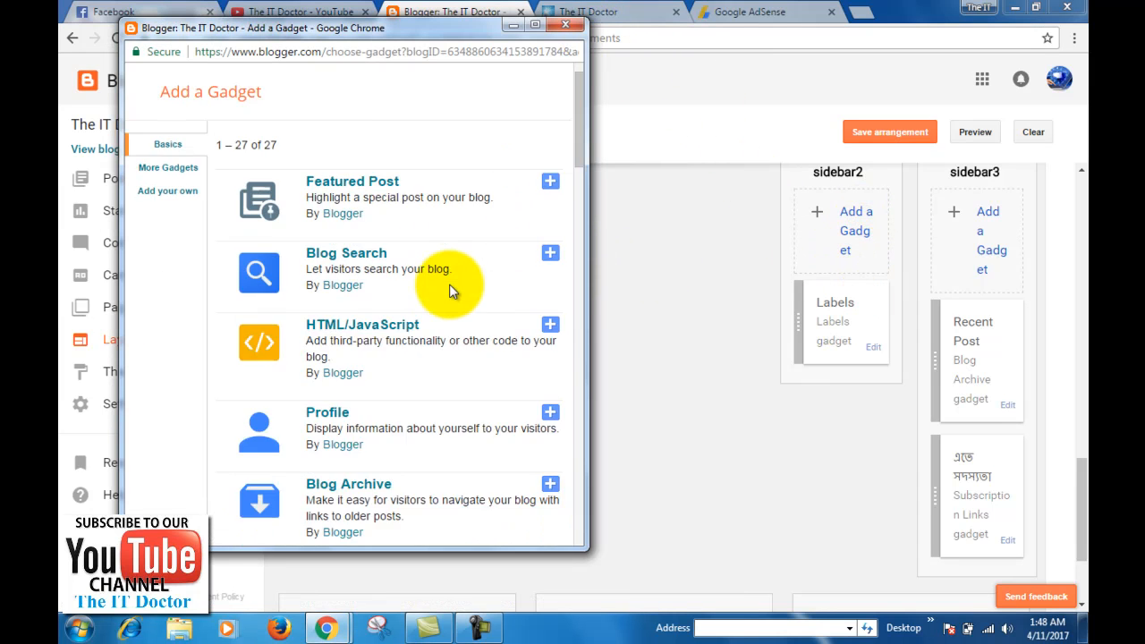
pyautogui.scroll(2, 447, 291)
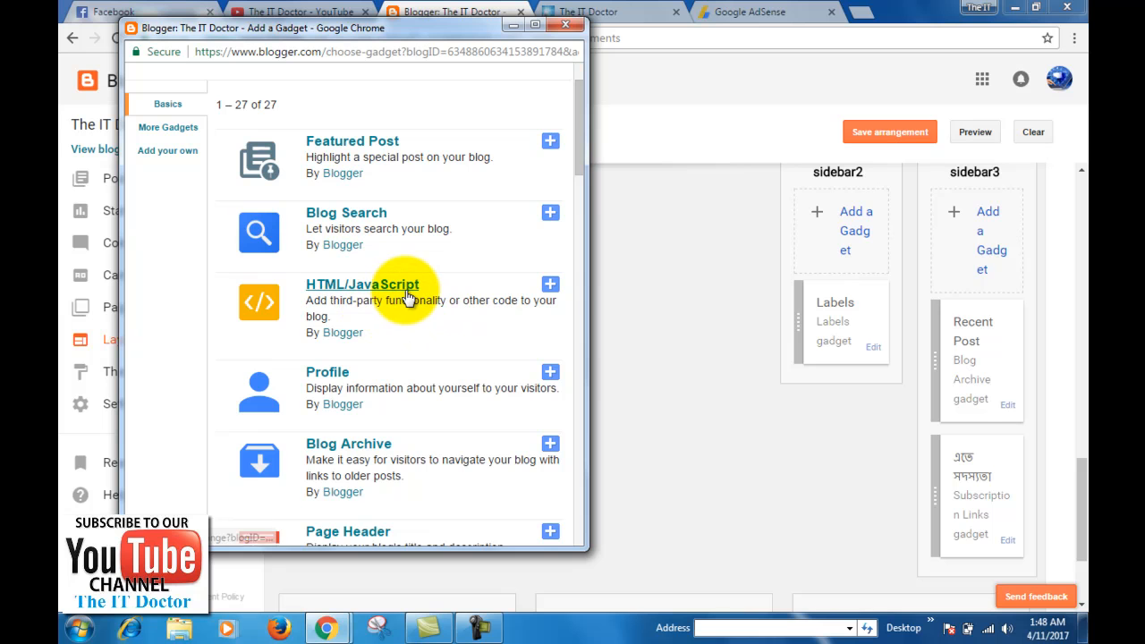
pyautogui.click(551, 285)
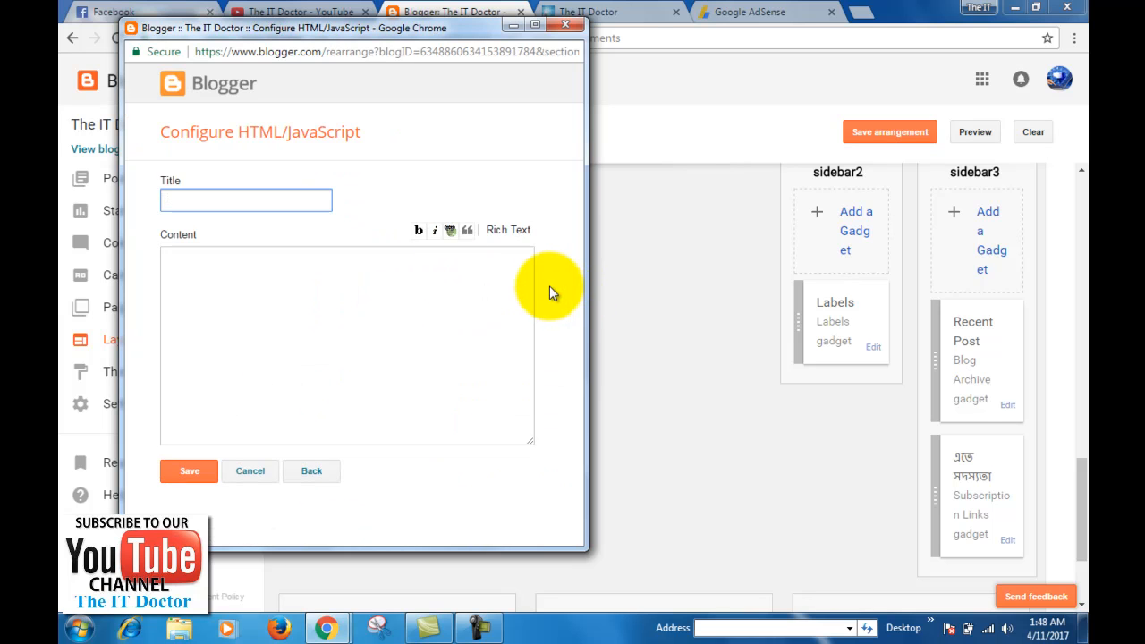
pyautogui.click(234, 204)
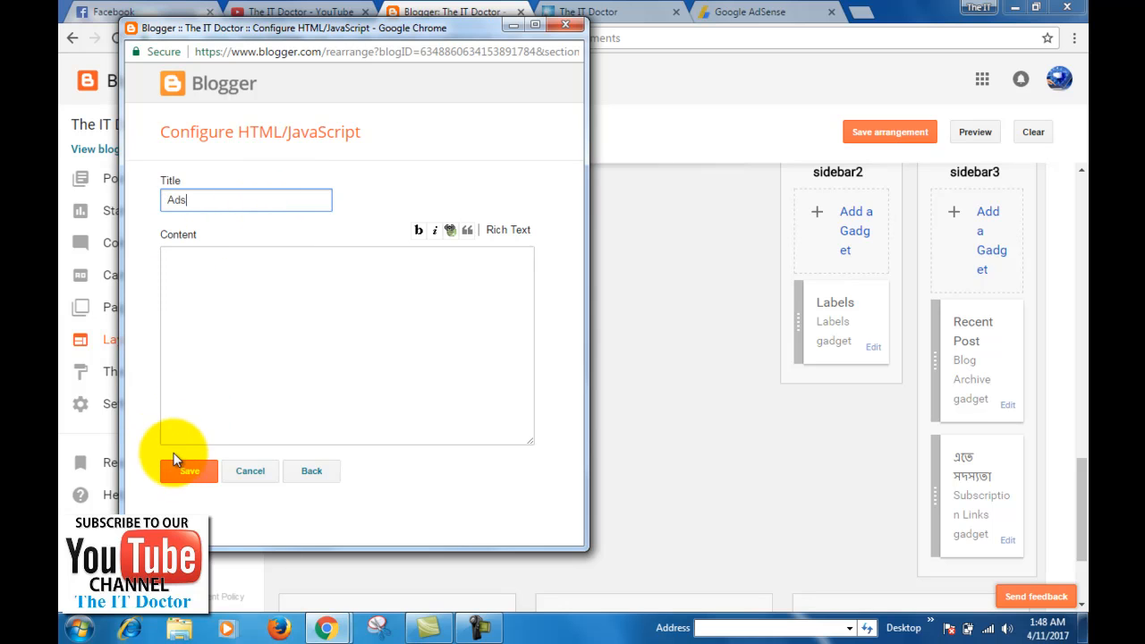
pyautogui.click(212, 348)
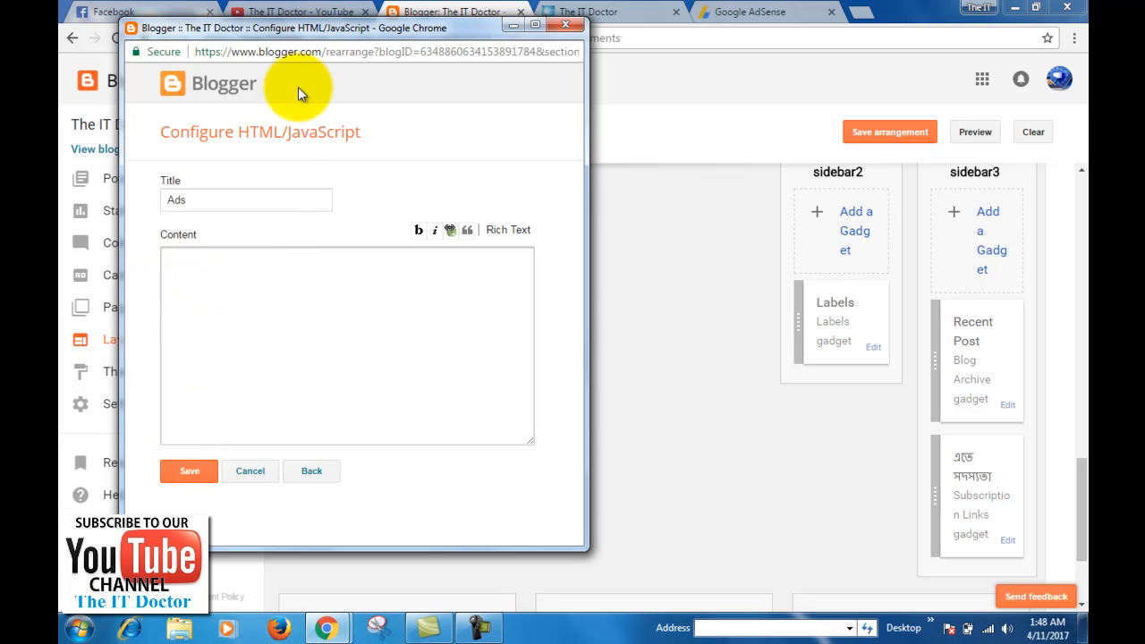
pyautogui.moveTo(302, 28); pyautogui.dragTo(358, 93)
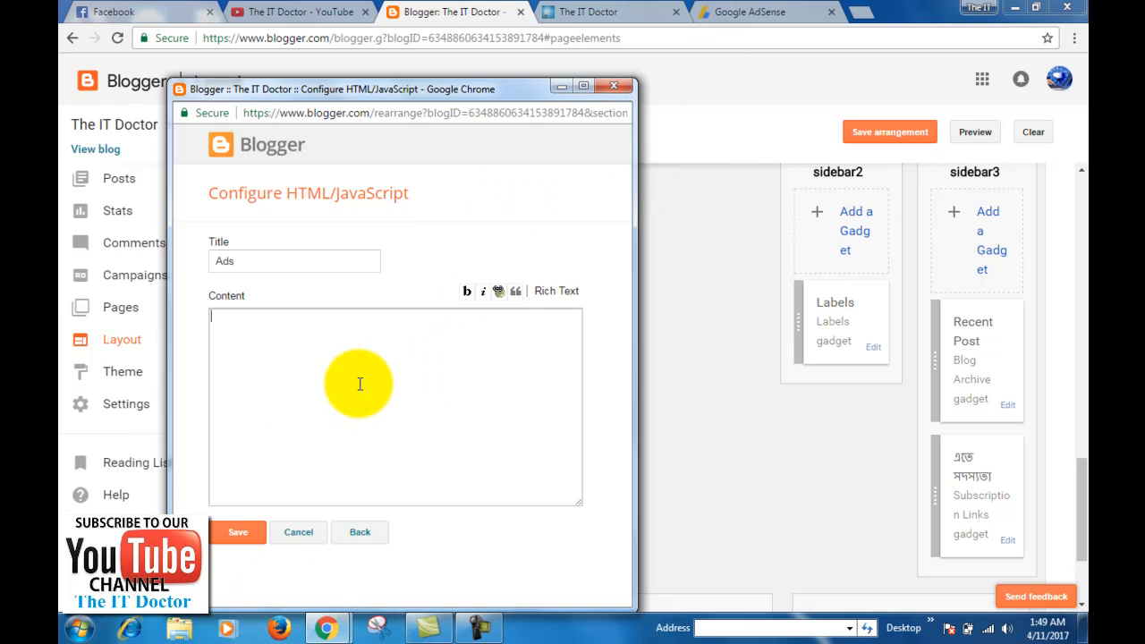
# - Switch to Google AdSense and start a new ad unit named Demo
pyautogui.click(761, 11)
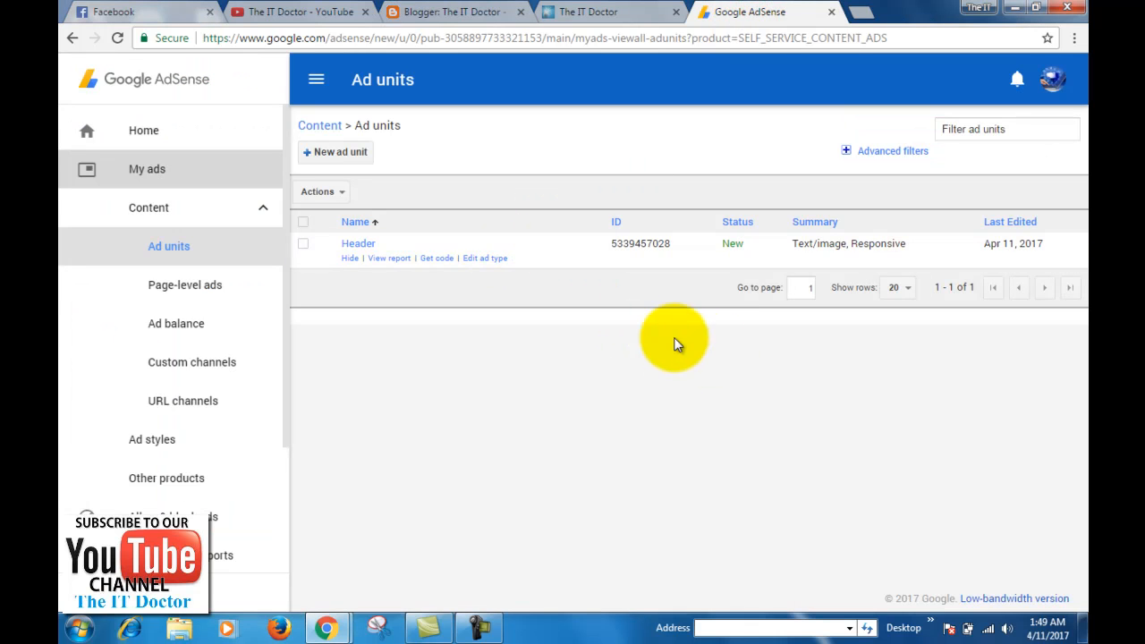
pyautogui.click(349, 156)
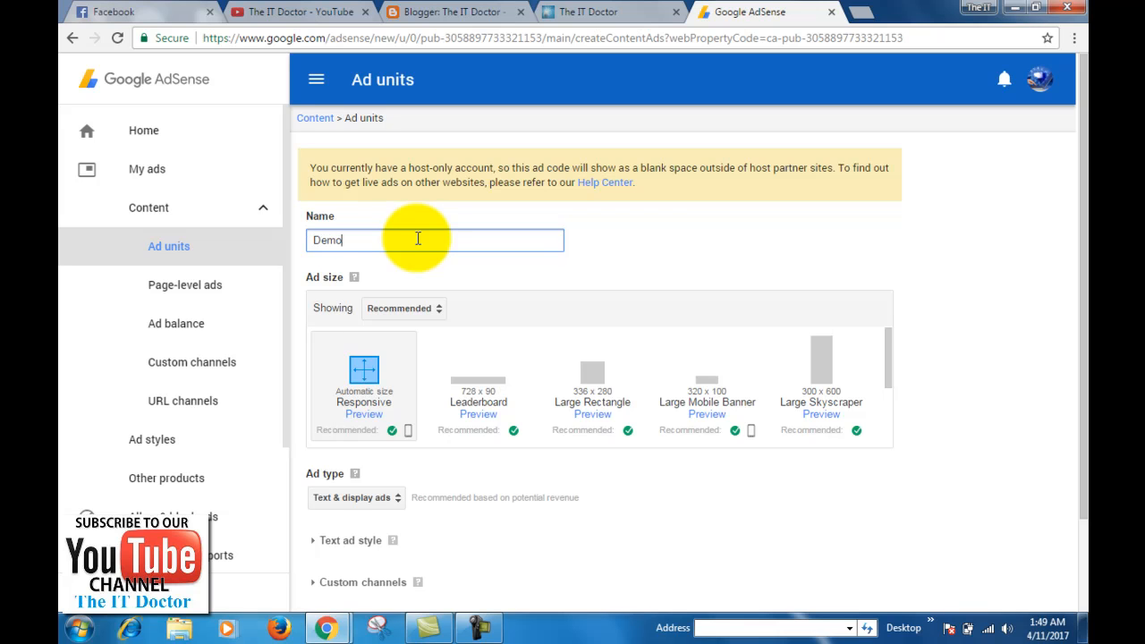
pyautogui.scroll(-2, 426, 283)
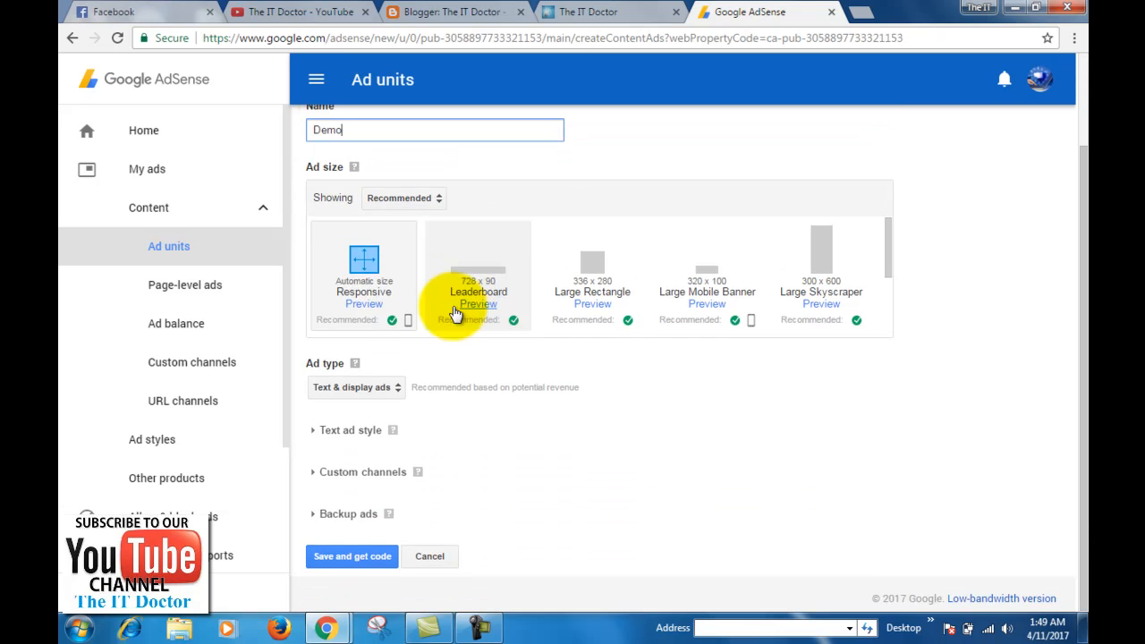
# - Examine the ad size, ad type and custom channel options of the Demo ad unit without changing them
pyautogui.click(435, 201)
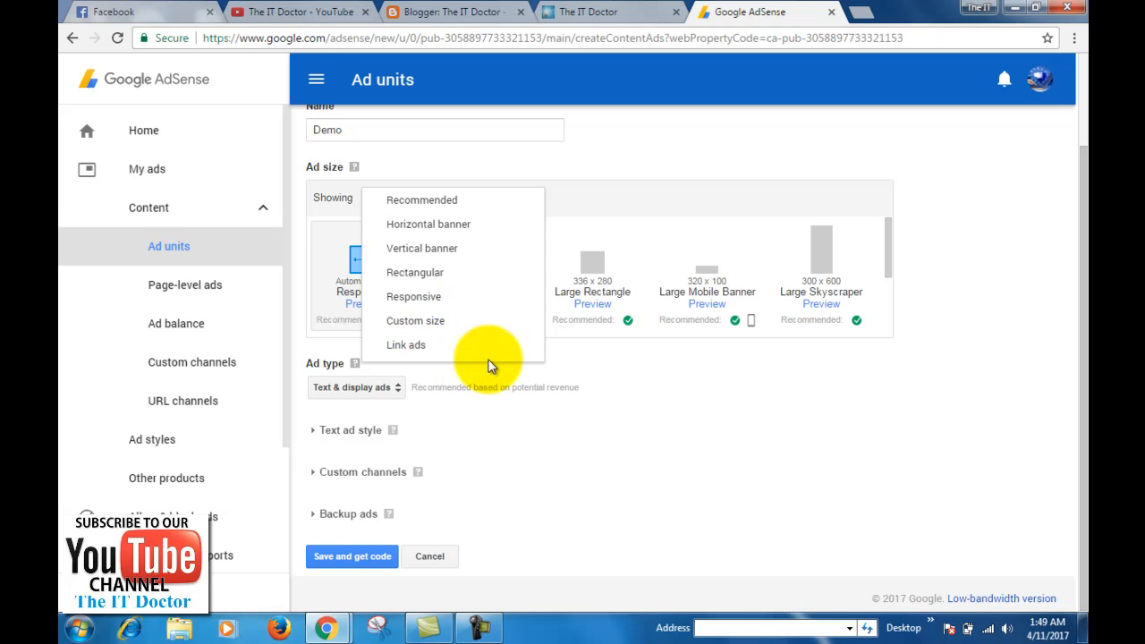
pyautogui.click(741, 389)
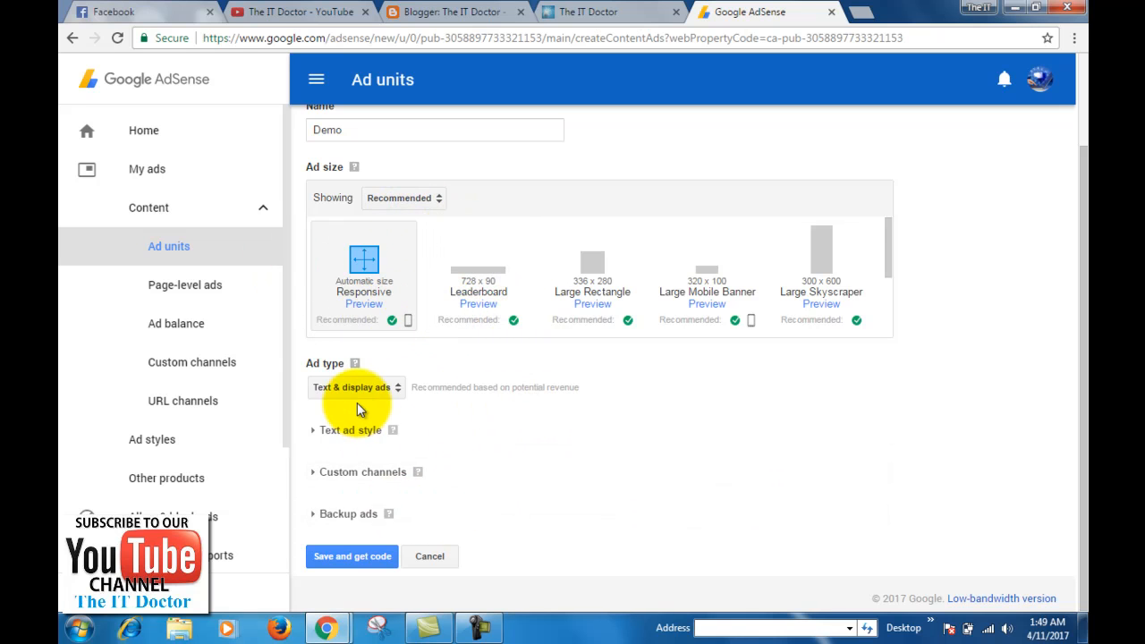
pyautogui.click(400, 390)
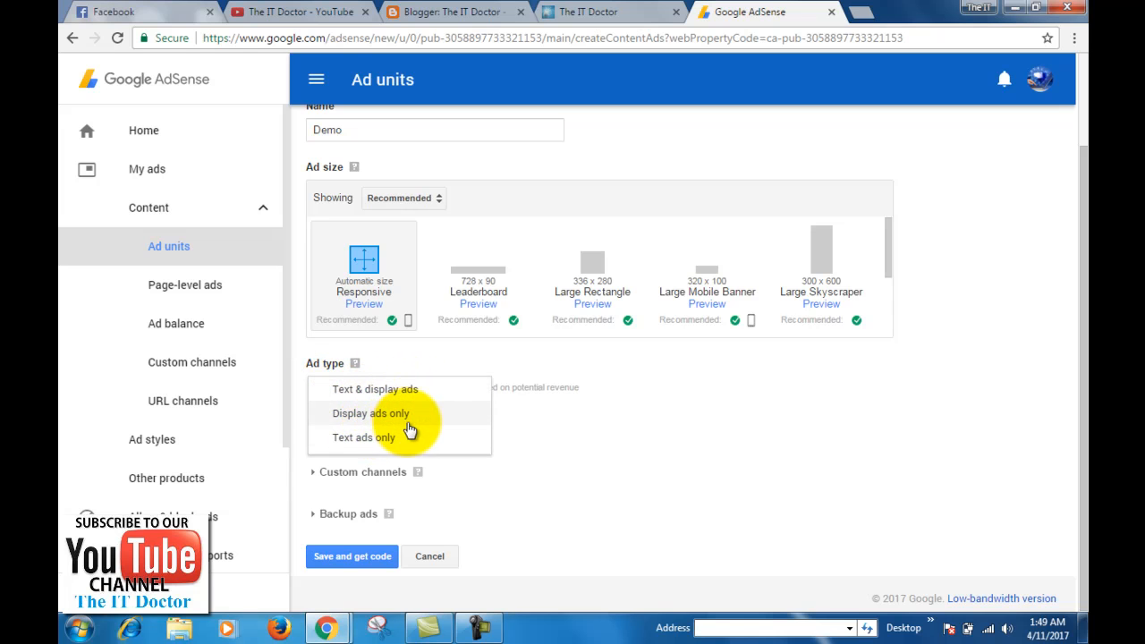
pyautogui.click(591, 469)
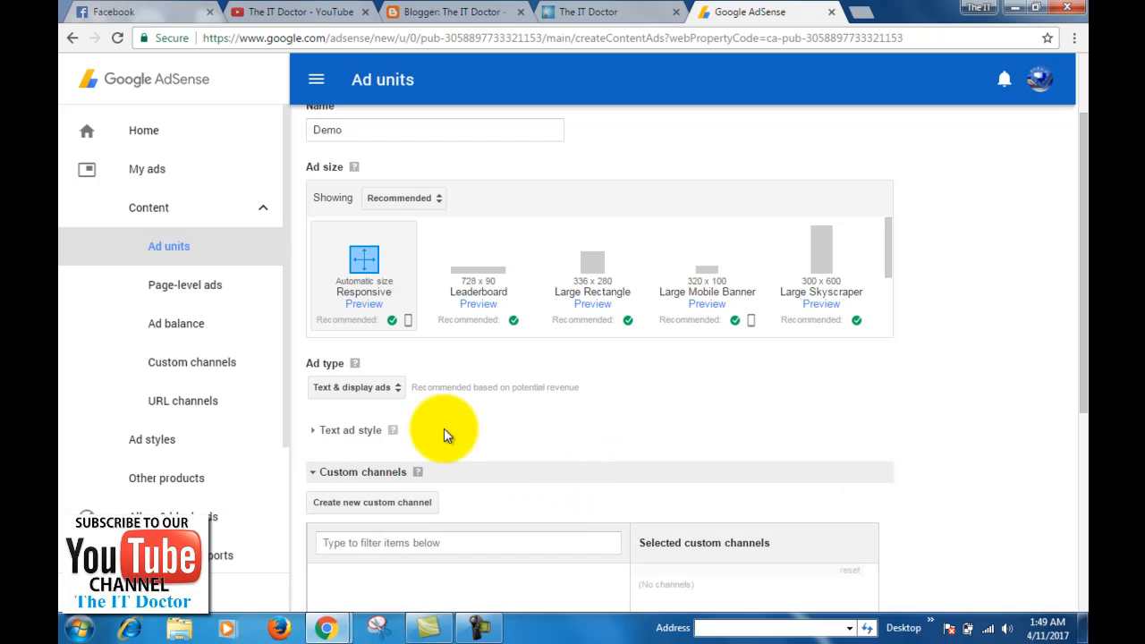
pyautogui.scroll(-2, 605, 484)
pyautogui.scroll(-3, 605, 485)
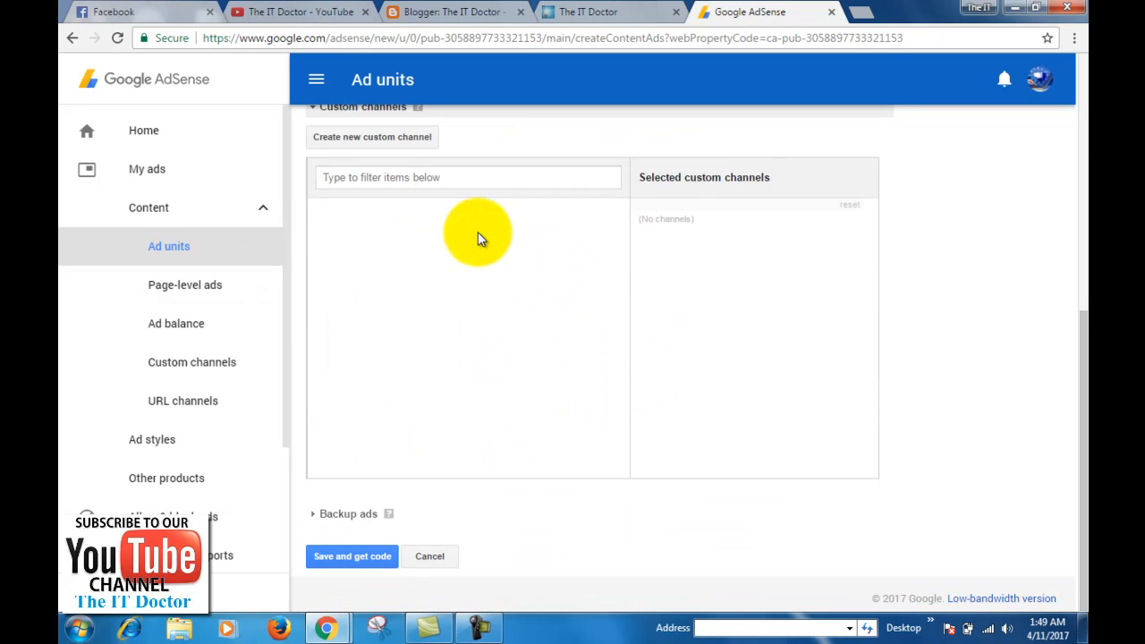
# - Save the Demo ad unit, copy its generated ad code and close the code dialog
pyautogui.click(381, 558)
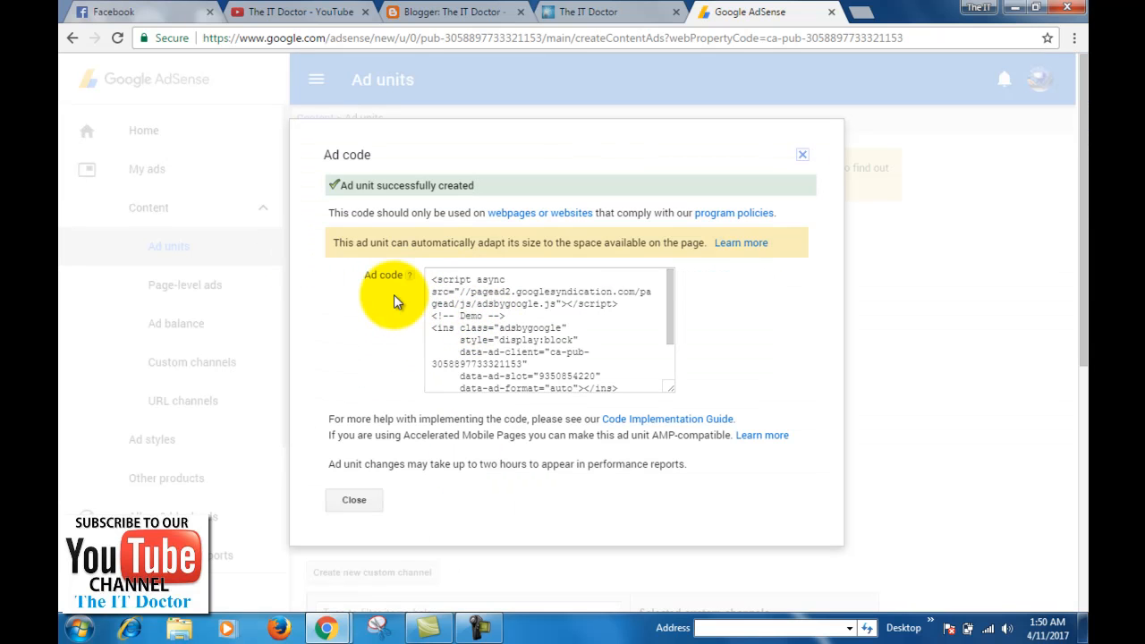
pyautogui.click(478, 315)
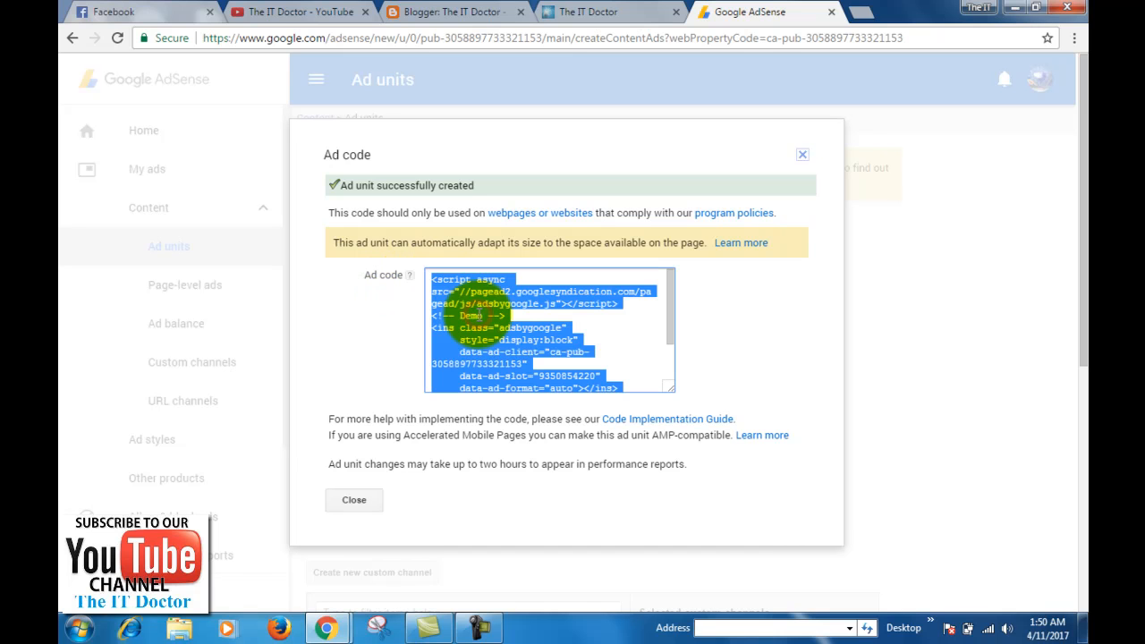
pyautogui.rightClick(506, 309)
pyautogui.click(517, 322)
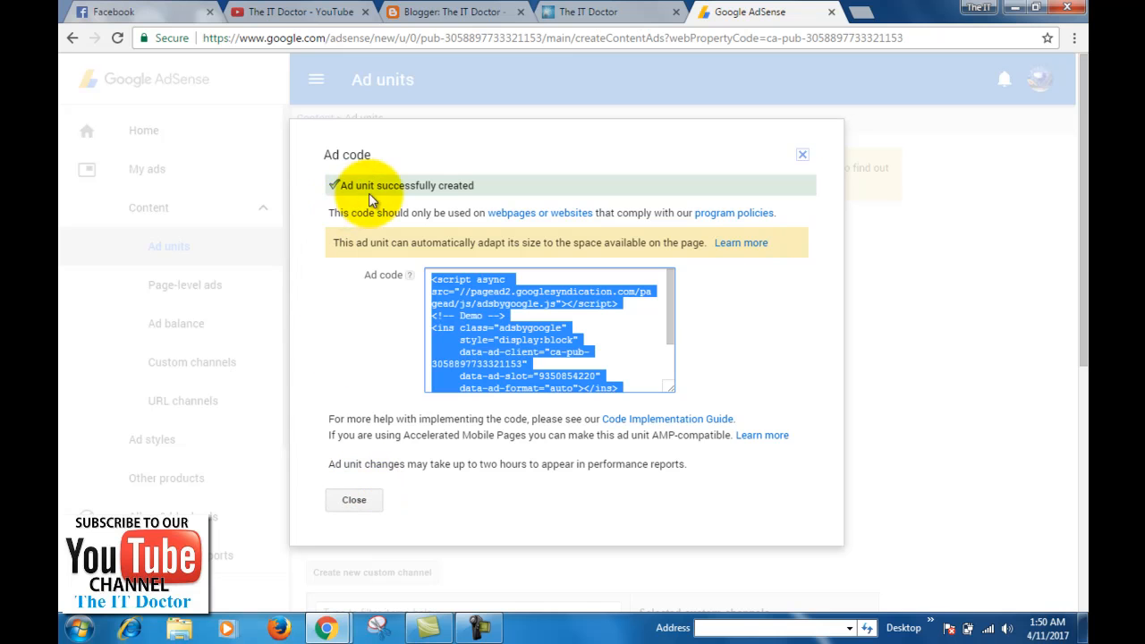
pyautogui.click(355, 502)
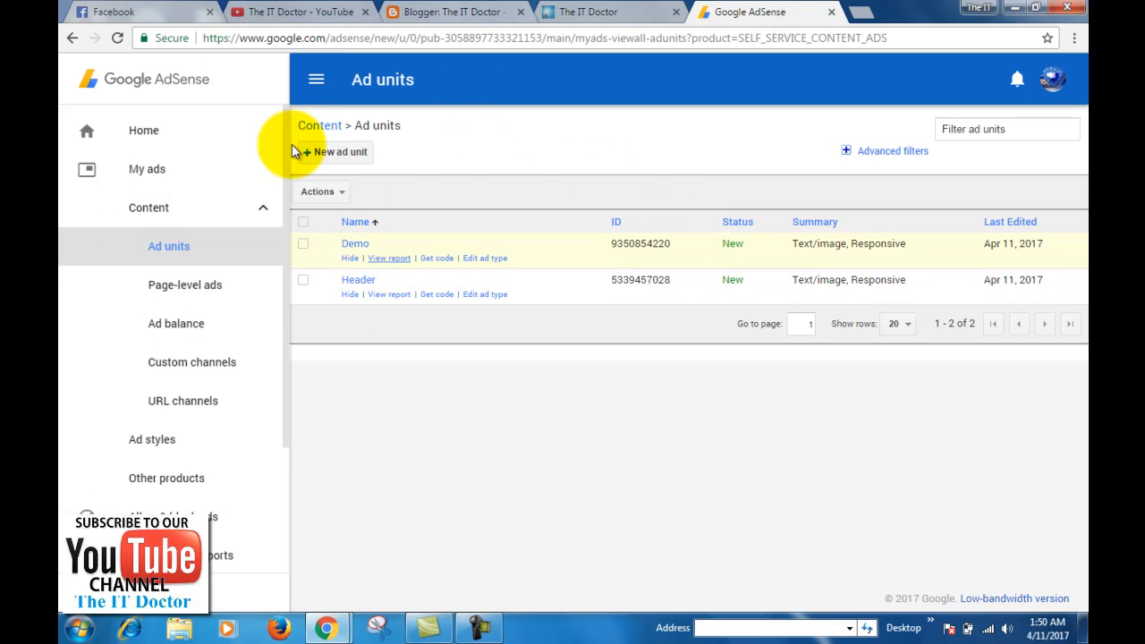
# - Return to Blogger's open Ads gadget configuration, paste the copied ad code as its content and save the gadget
pyautogui.click(450, 12)
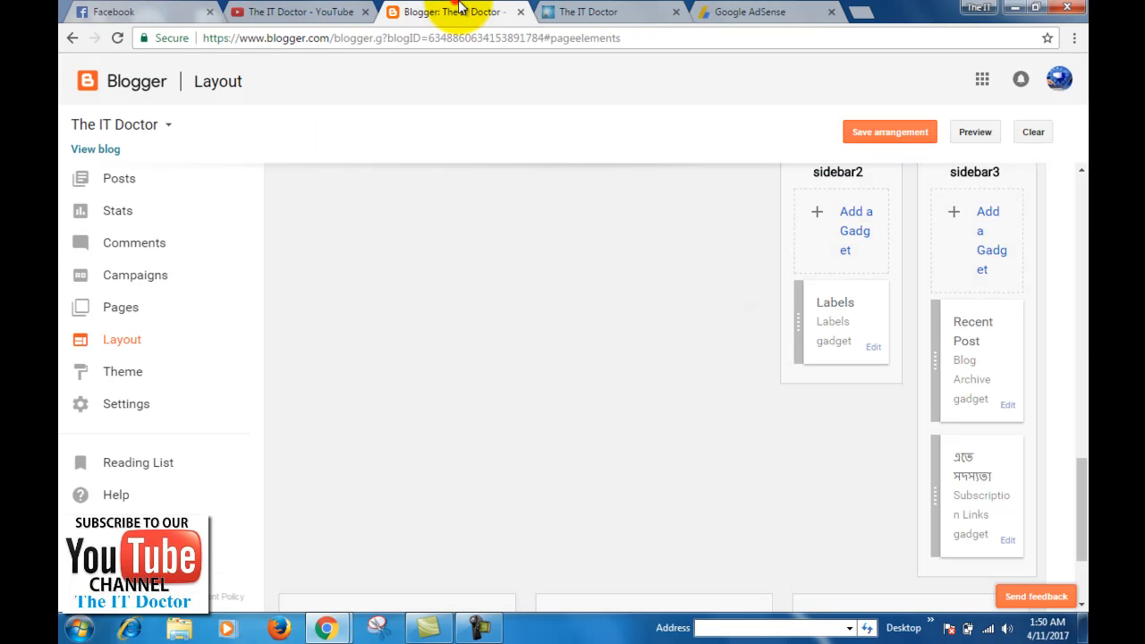
pyautogui.scroll(1, 788, 533)
pyautogui.scroll(1, 797, 537)
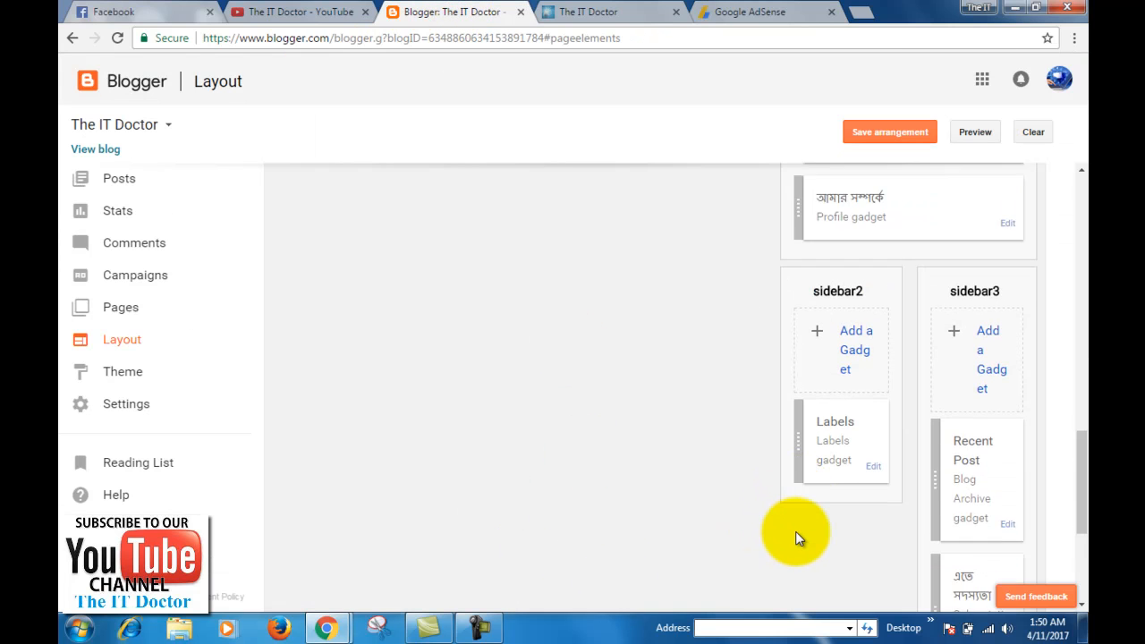
pyautogui.scroll(-2, 757, 532)
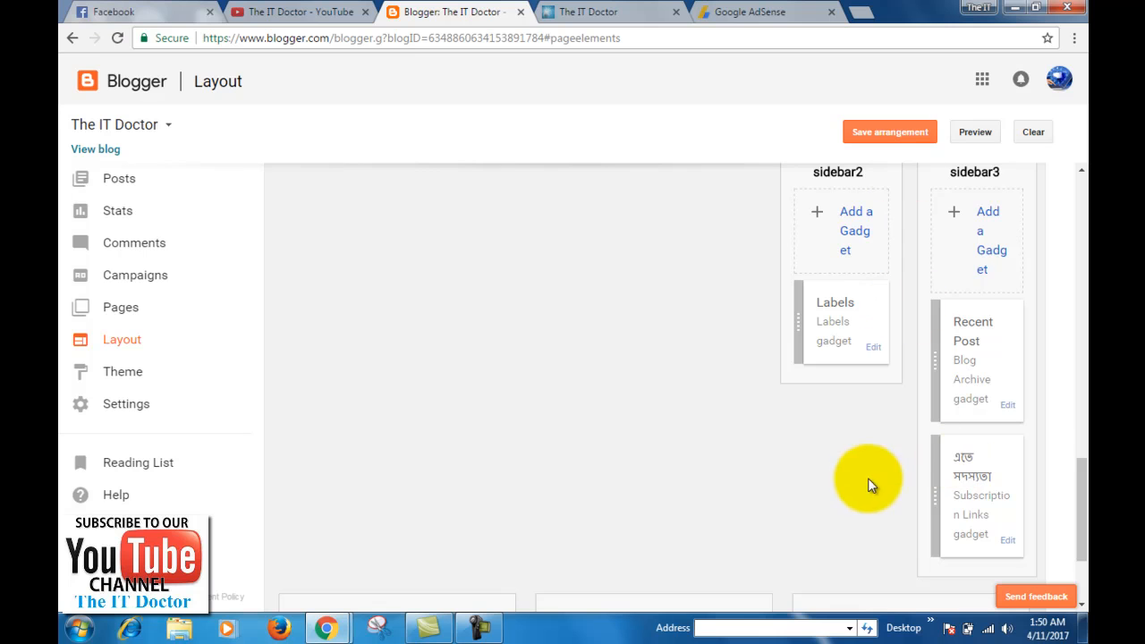
pyautogui.scroll(1, 861, 452)
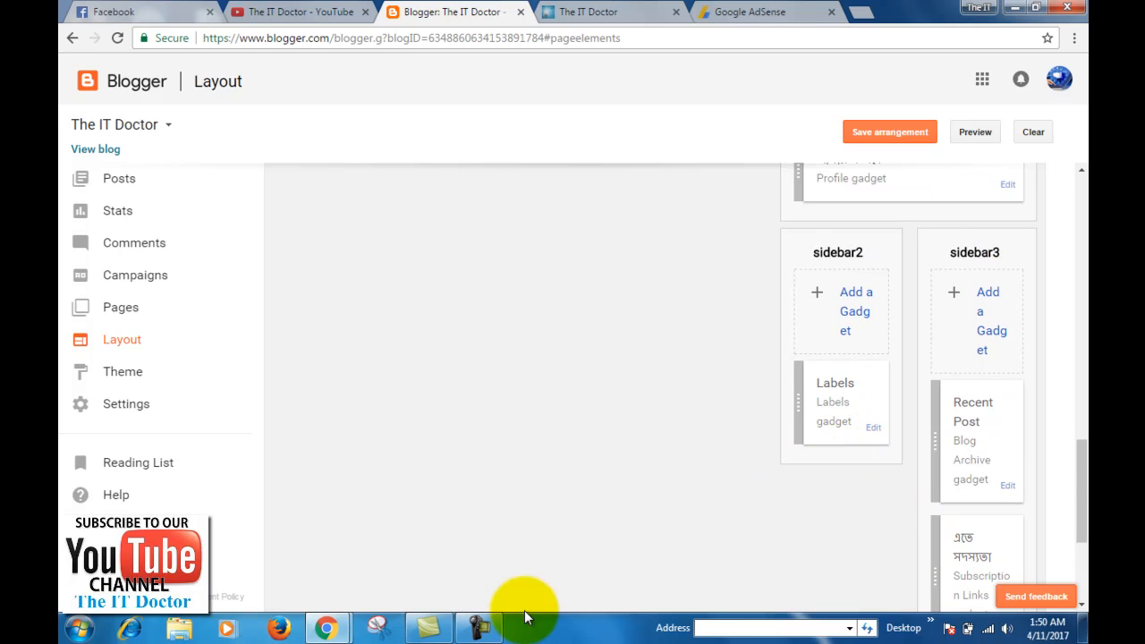
pyautogui.moveTo(325, 628)
pyautogui.click(407, 539)
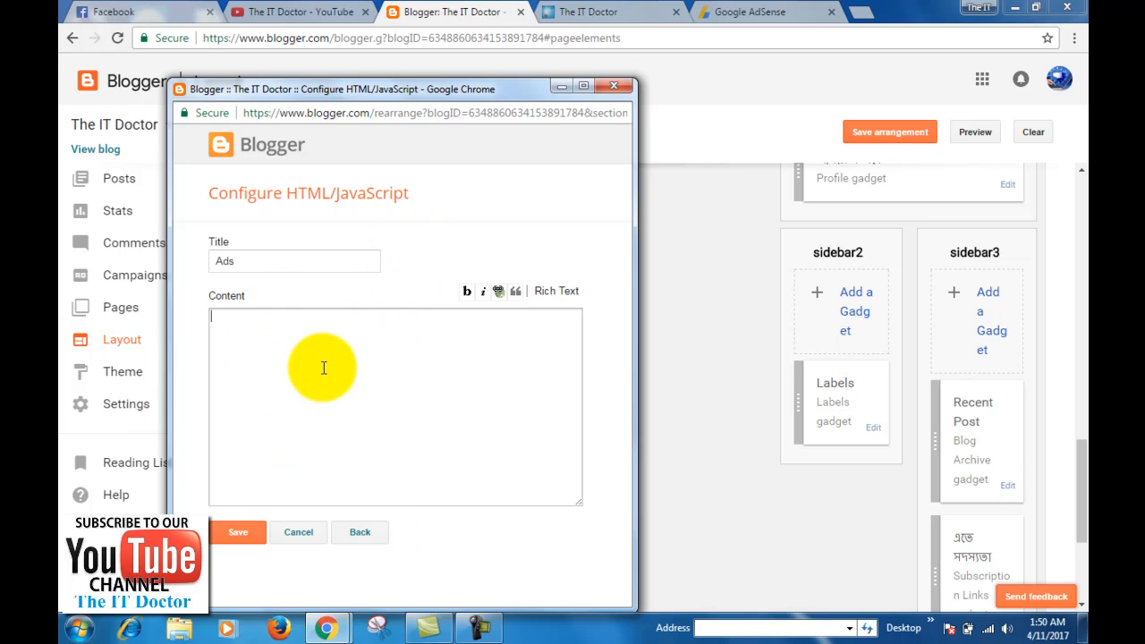
pyautogui.rightClick(255, 366)
pyautogui.click(296, 464)
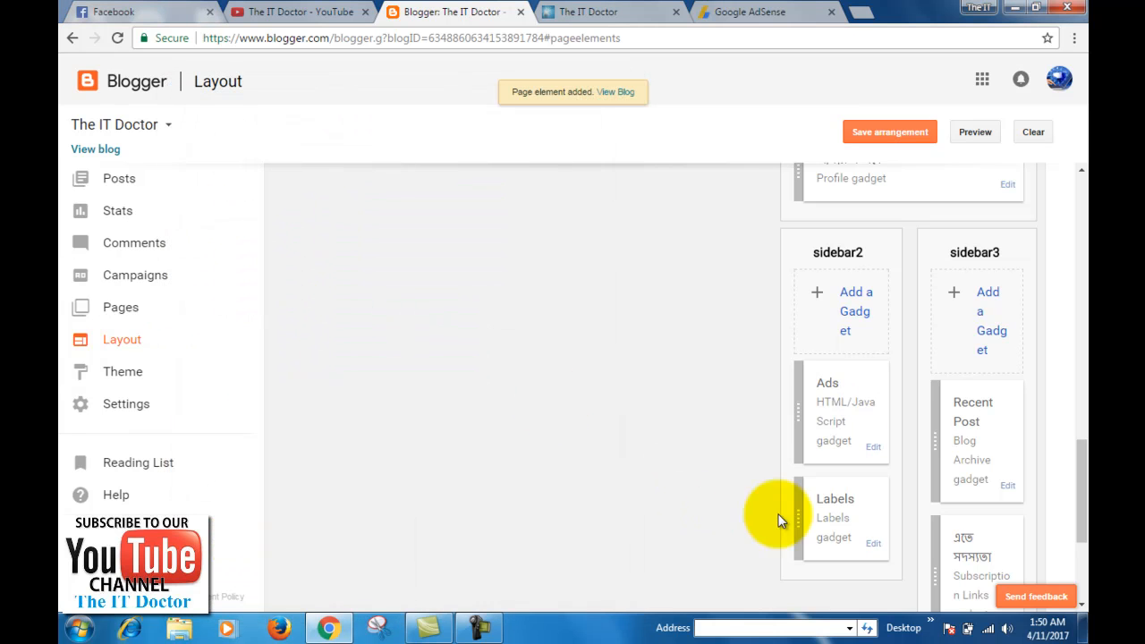
# - Move the Ads gadget below the Labels gadget in sidebar2
pyautogui.scroll(-2, 805, 483)
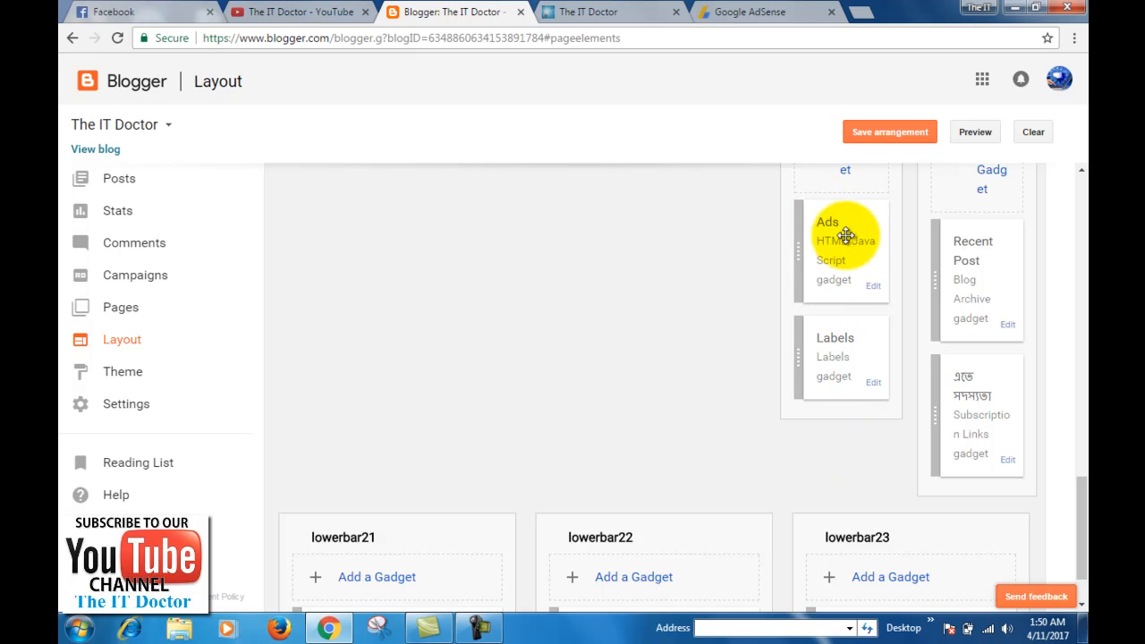
pyautogui.scroll(1, 877, 296)
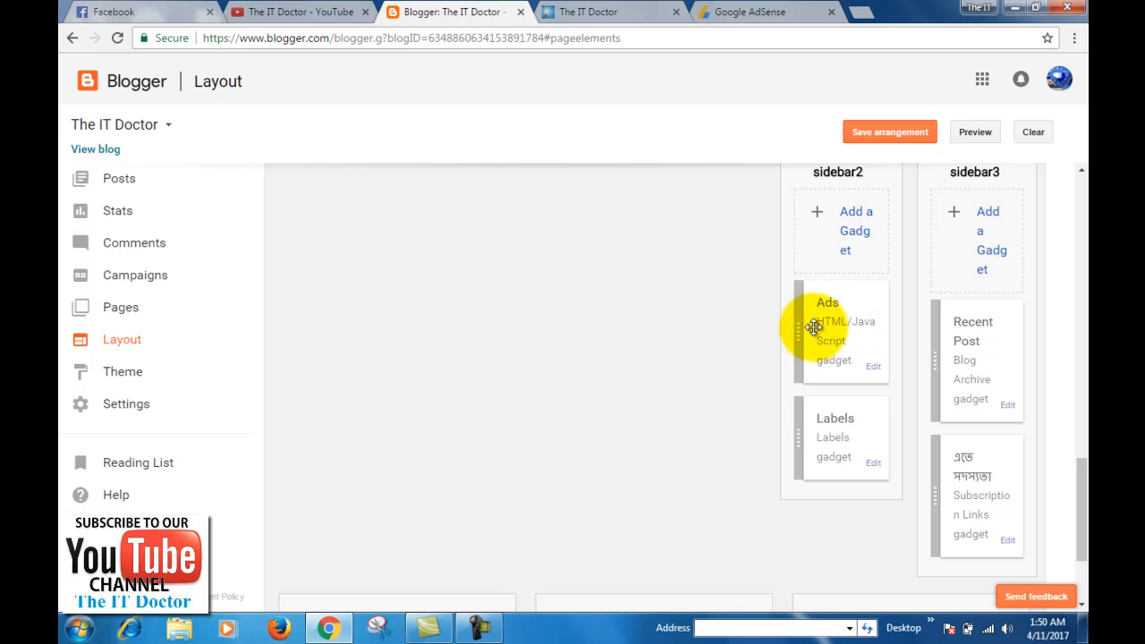
pyautogui.moveTo(802, 327); pyautogui.dragTo(833, 426)
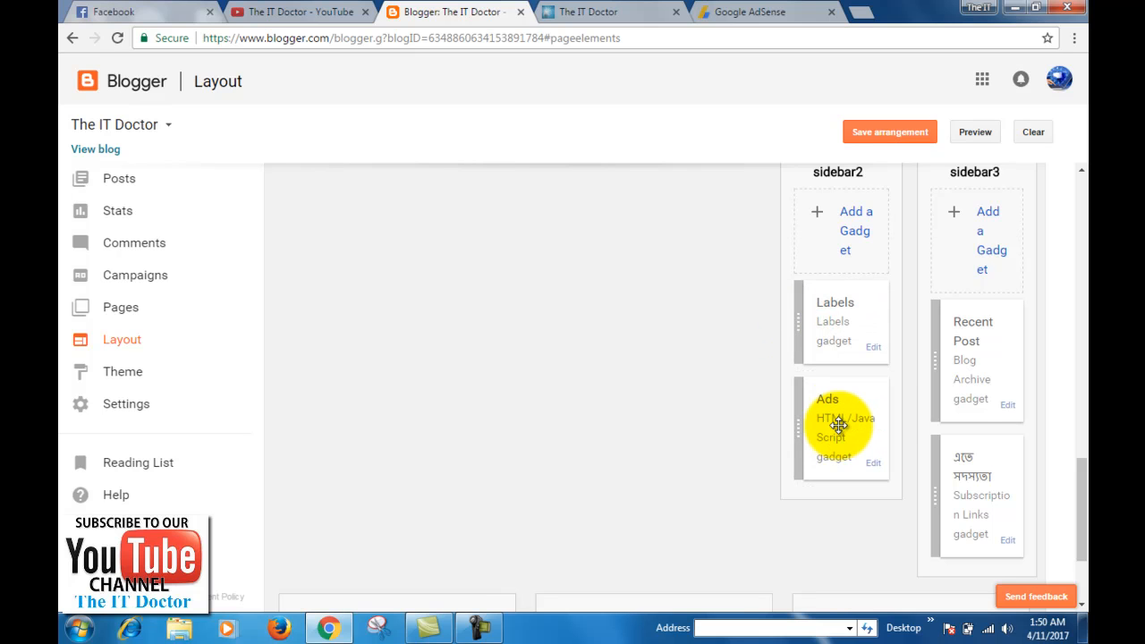
# - Save the layout arrangement, open the live blog page and reload it
pyautogui.scroll(-1, 869, 494)
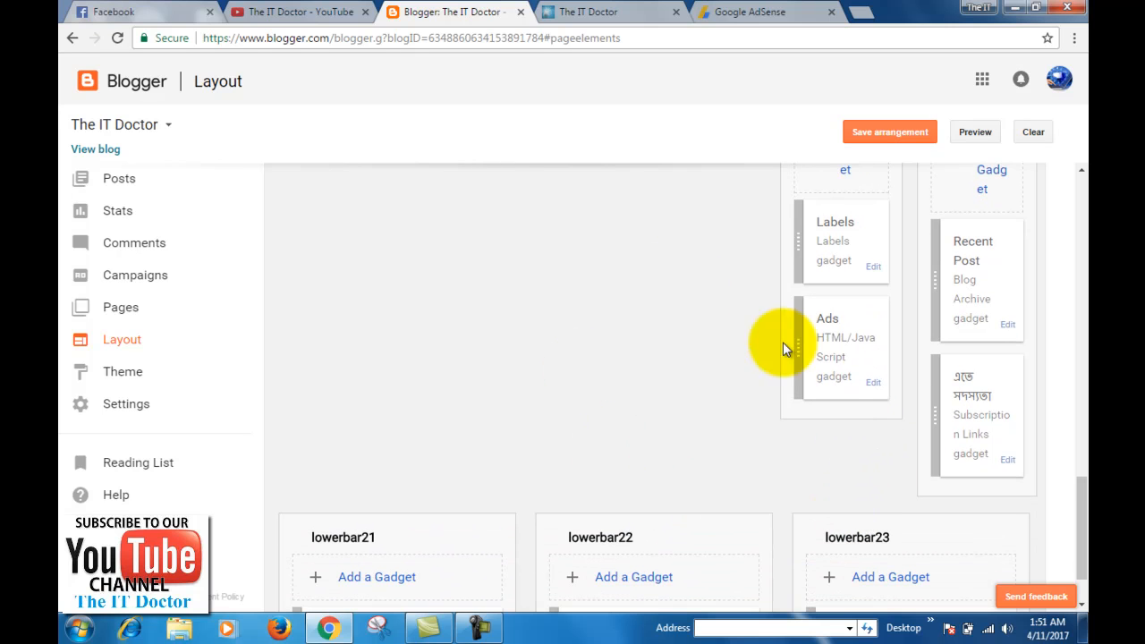
pyautogui.click(857, 134)
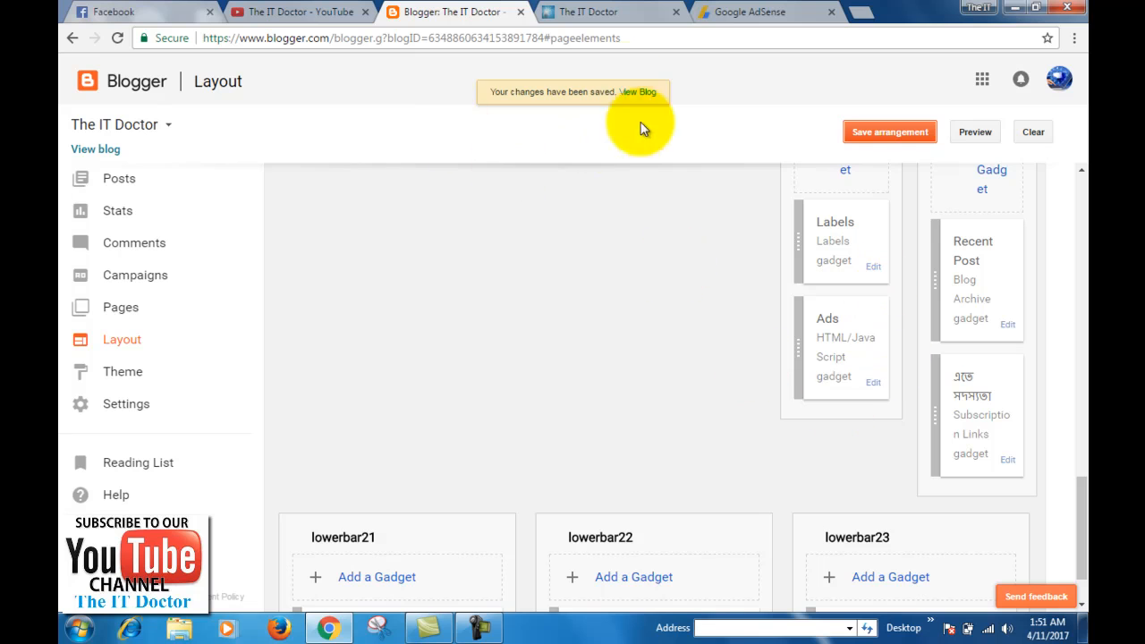
pyautogui.click(630, 97)
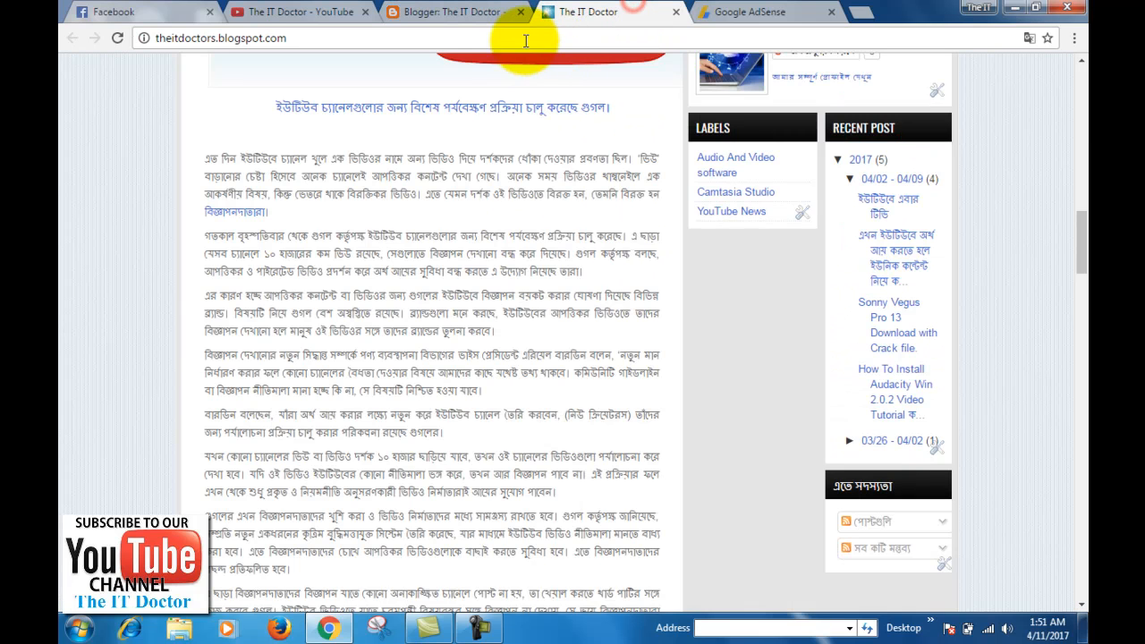
pyautogui.scroll(10, 670, 251)
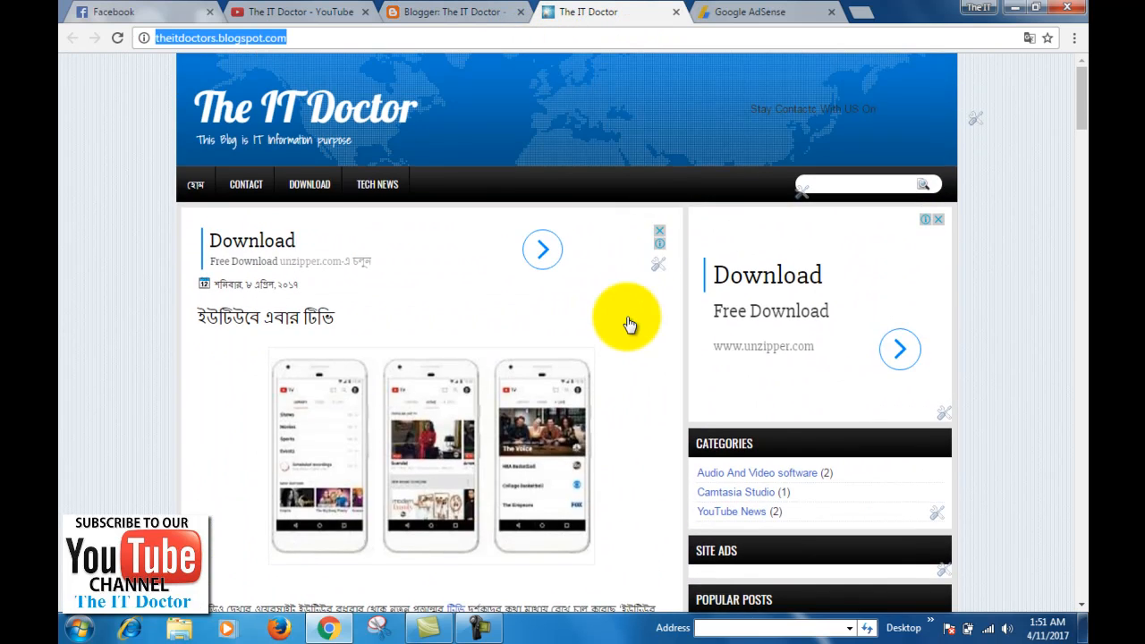
pyautogui.press('Return')
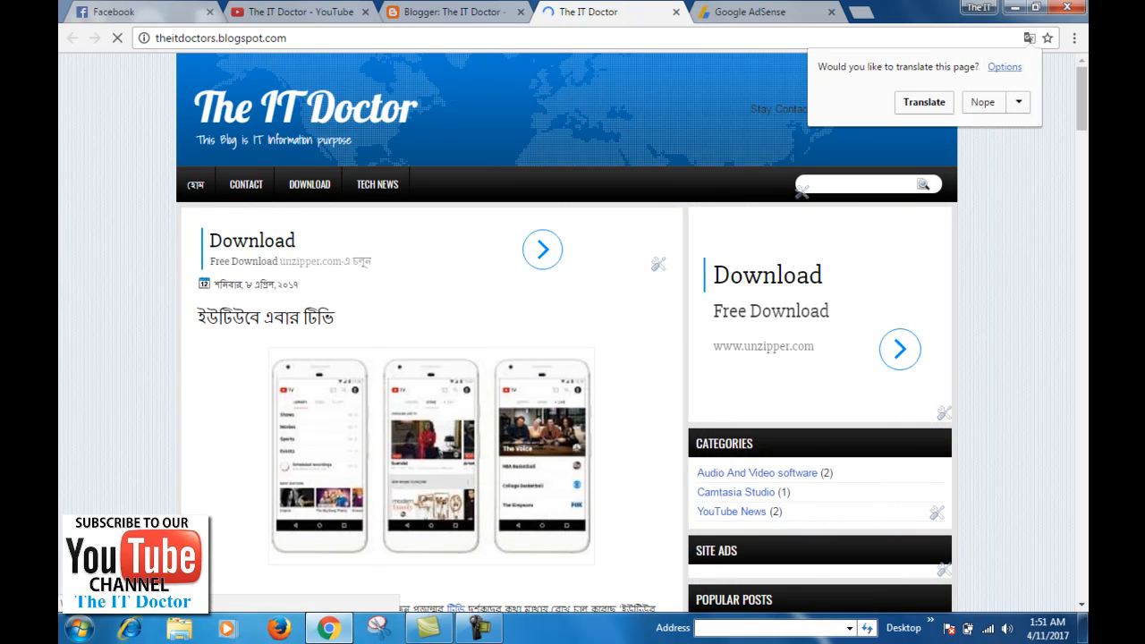
# - Examine the Ads section below Labels in the live blog's sidebar
pyautogui.scroll(-5, 645, 461)
pyautogui.scroll(4, 647, 462)
pyautogui.scroll(-8, 651, 467)
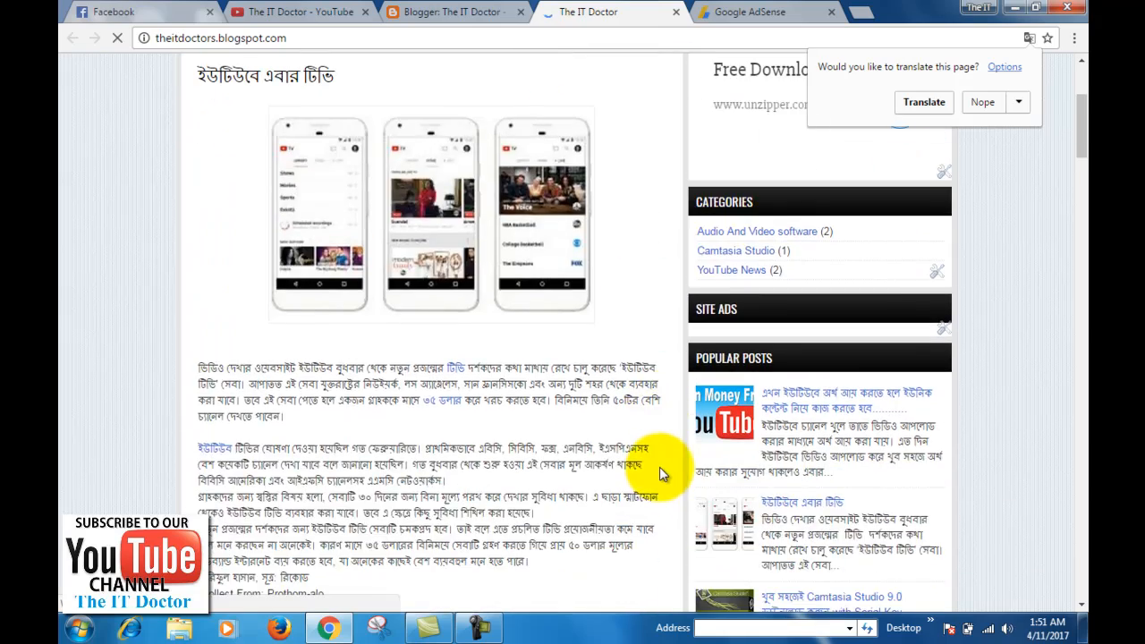
pyautogui.scroll(-10, 651, 492)
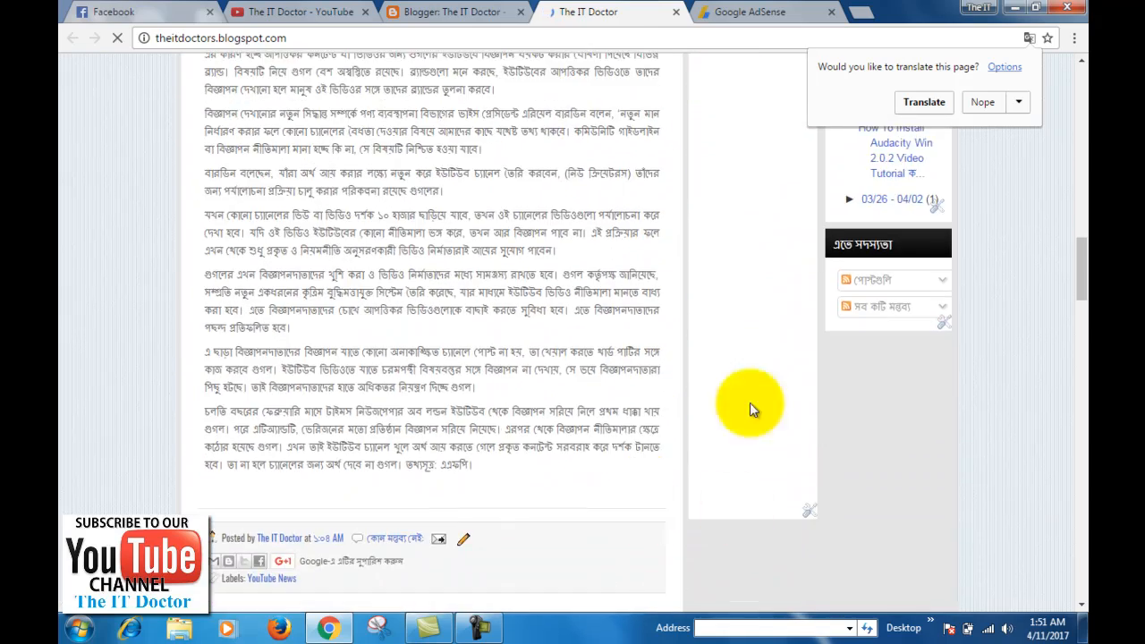
pyautogui.scroll(2, 779, 421)
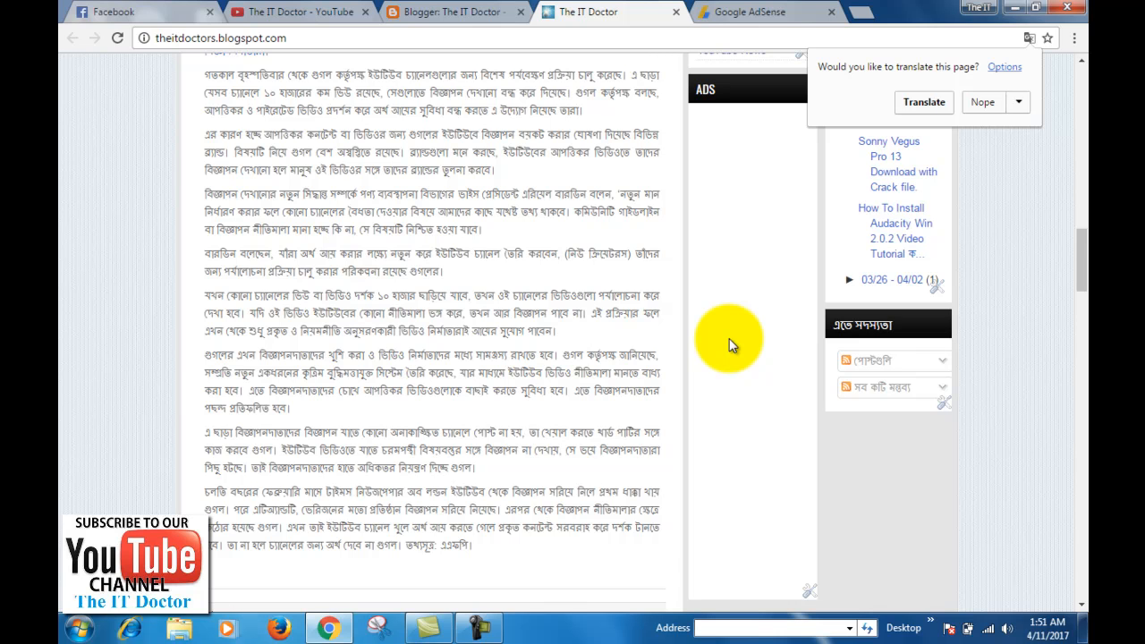
pyautogui.click(870, 472)
pyautogui.scroll(2, 809, 267)
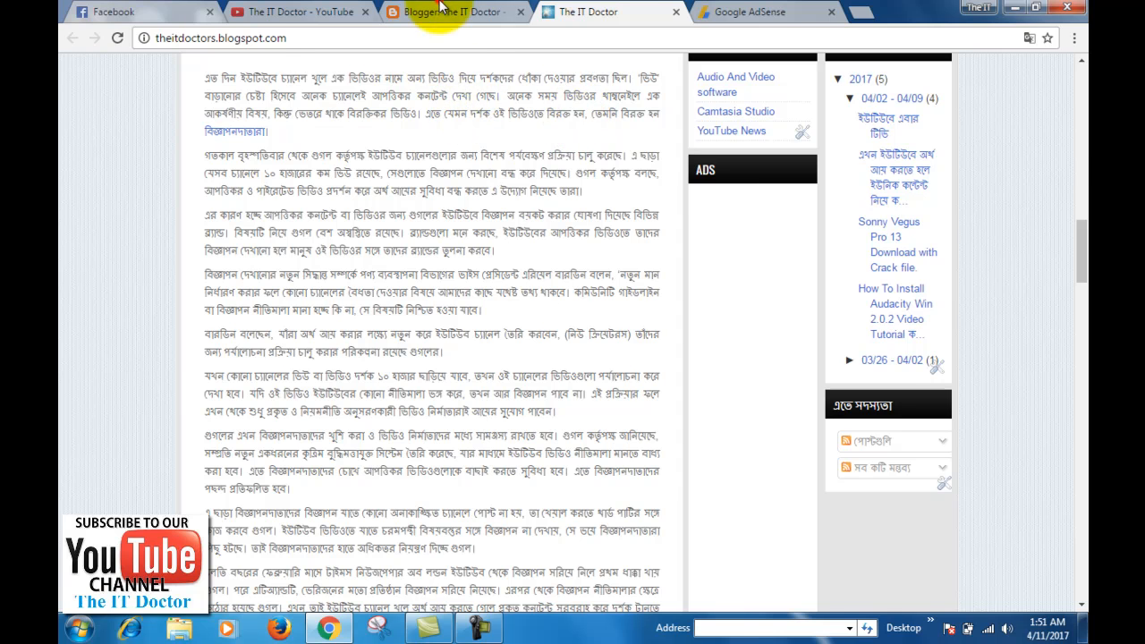
# - In Blogger's layout, edit the Ads gadget's code to remove the ca-pub- prefix and the data-ad-slot attribute, and save the gadget
pyautogui.click(442, 11)
pyautogui.scroll(-2, 596, 322)
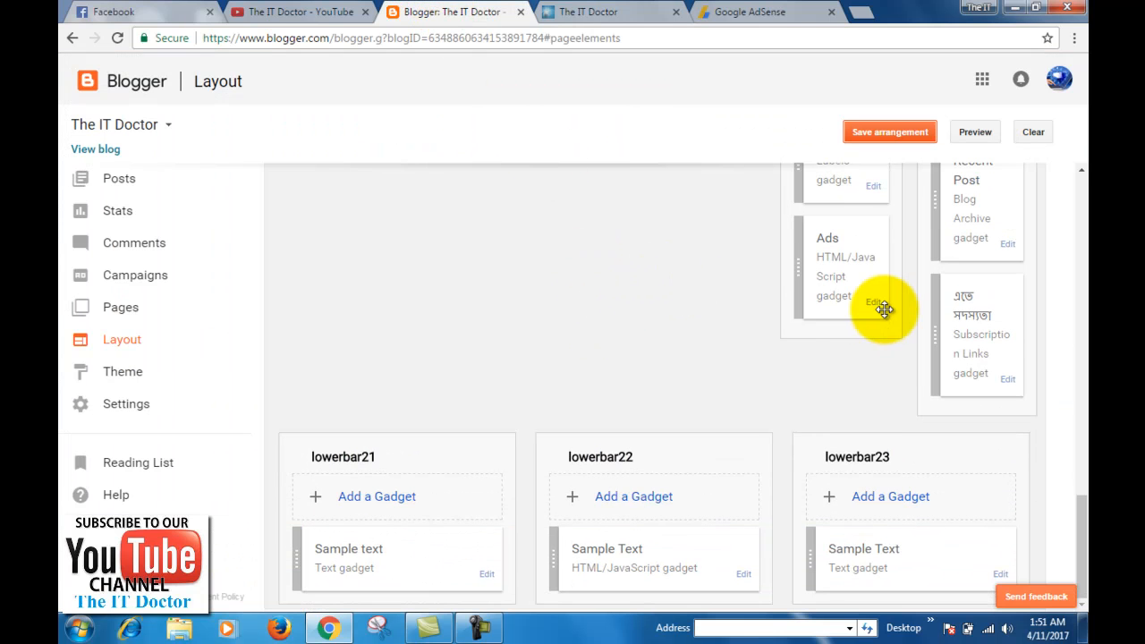
pyautogui.scroll(1, 844, 337)
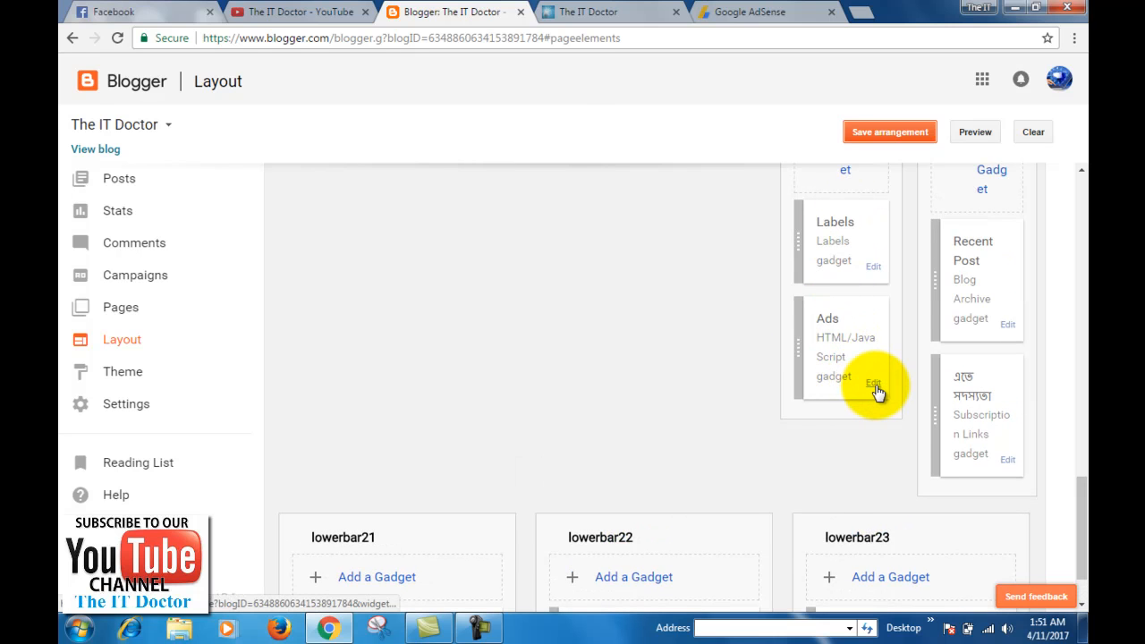
pyautogui.click(874, 385)
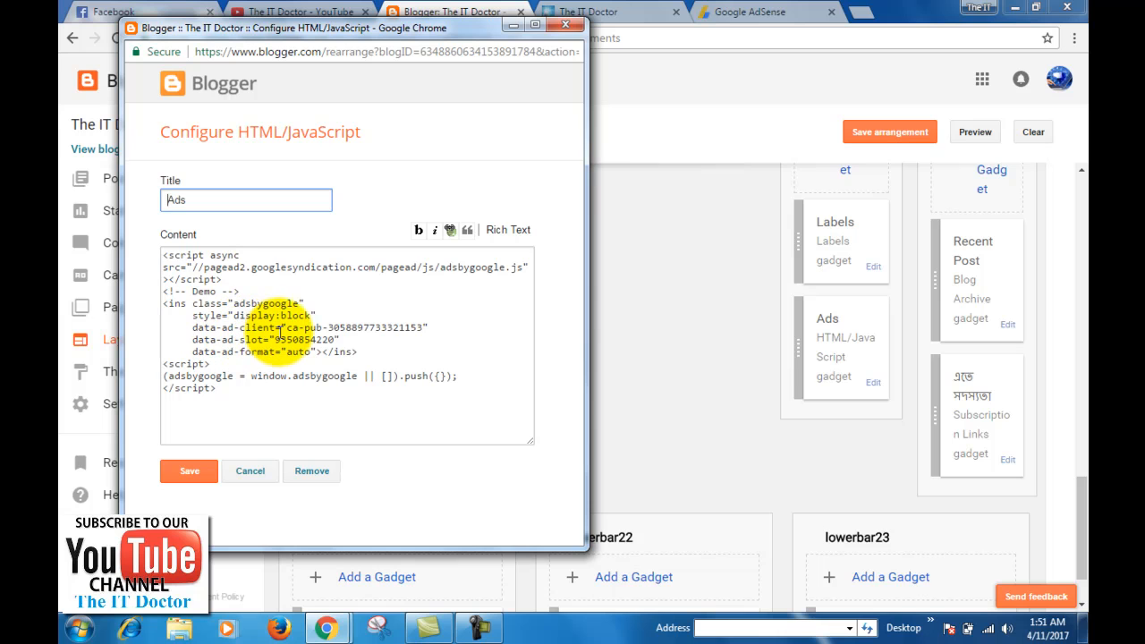
pyautogui.moveTo(287, 328); pyautogui.dragTo(306, 329)
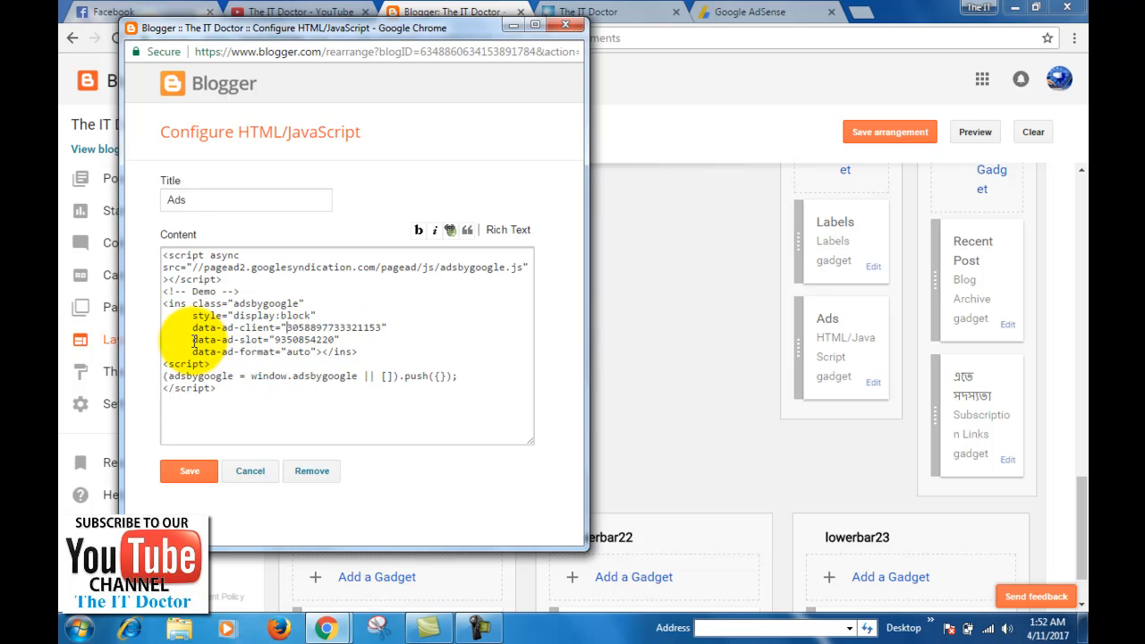
pyautogui.moveTo(208, 340); pyautogui.dragTo(255, 341)
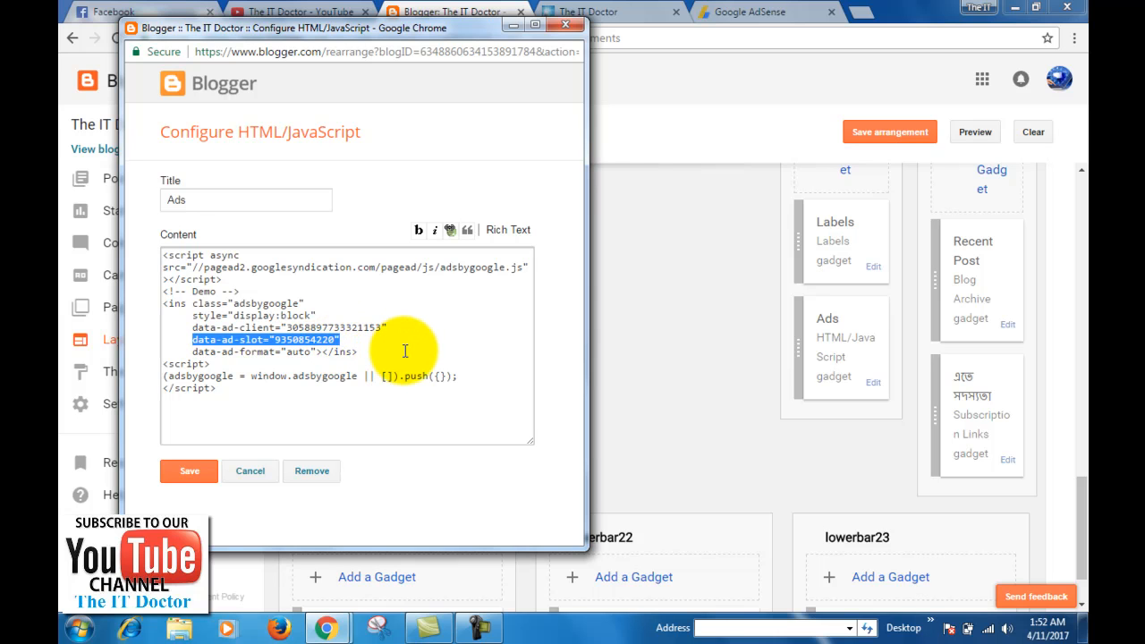
pyautogui.press('Delete')
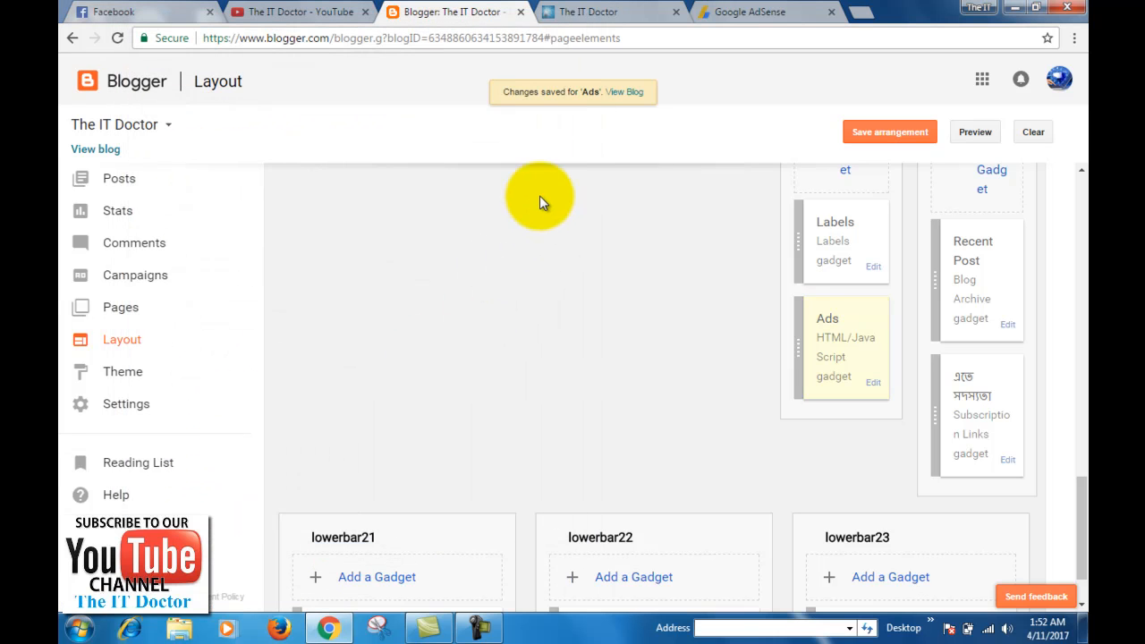
# - View the blog, close the duplicate page and inspect the sidebar Ads area in the already open blog page
pyautogui.click(622, 93)
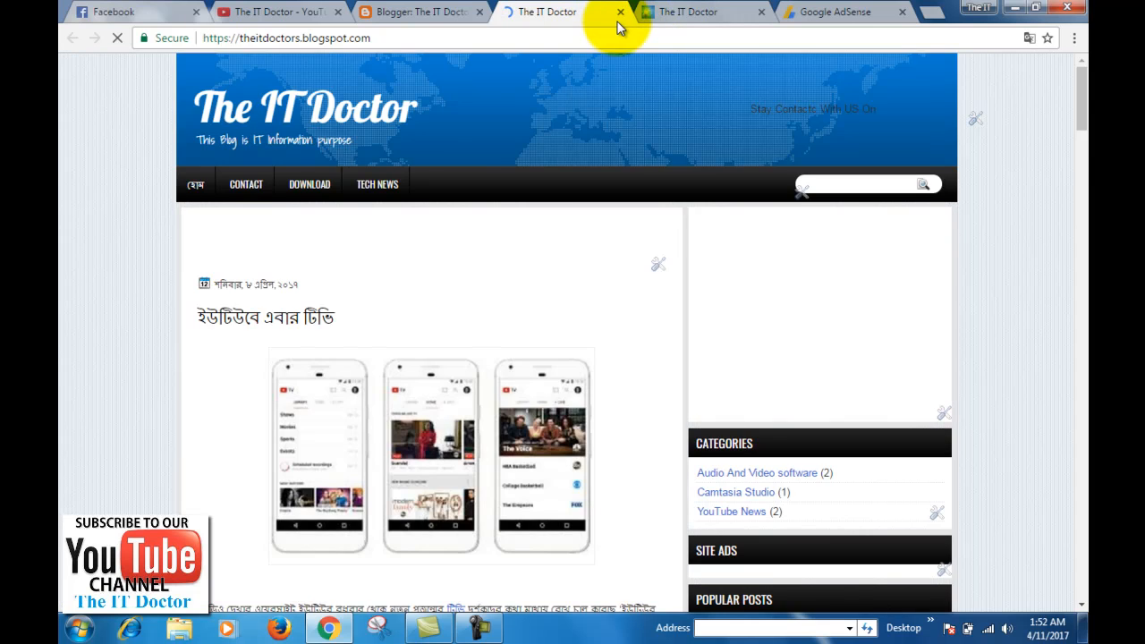
pyautogui.click(618, 13)
pyautogui.click(577, 12)
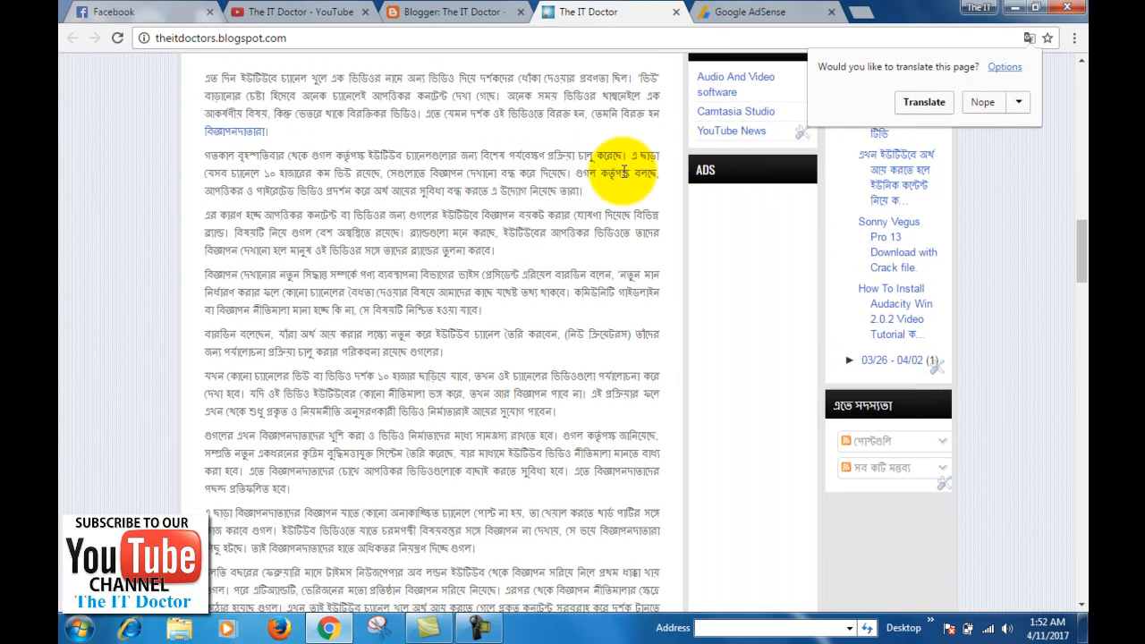
pyautogui.scroll(-4, 671, 214)
pyautogui.scroll(5, 677, 217)
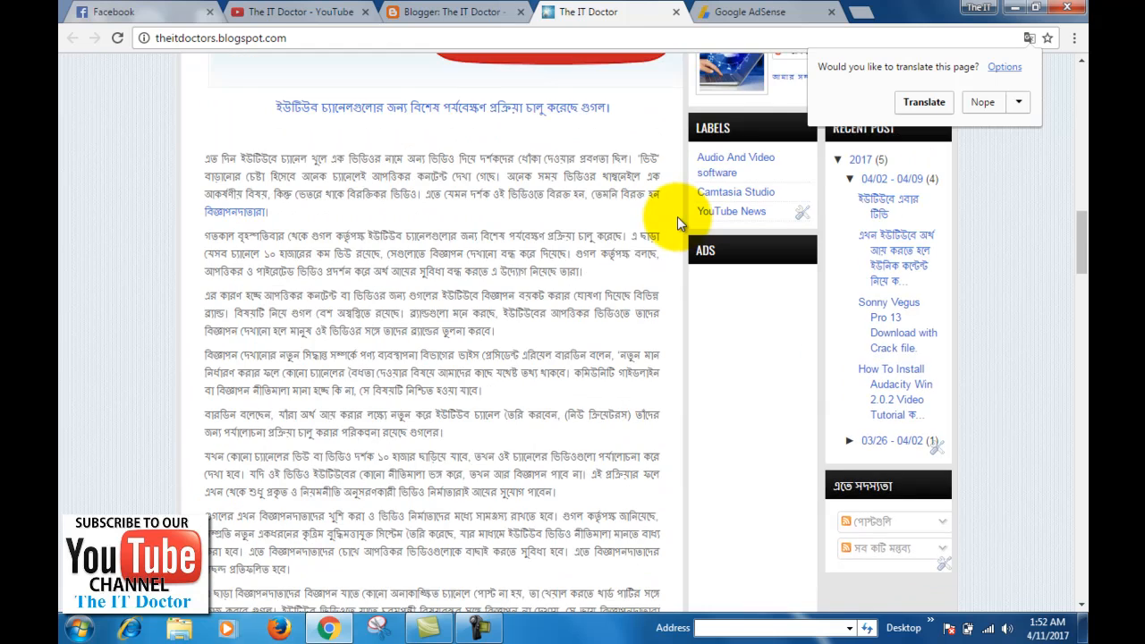
pyautogui.click(1039, 178)
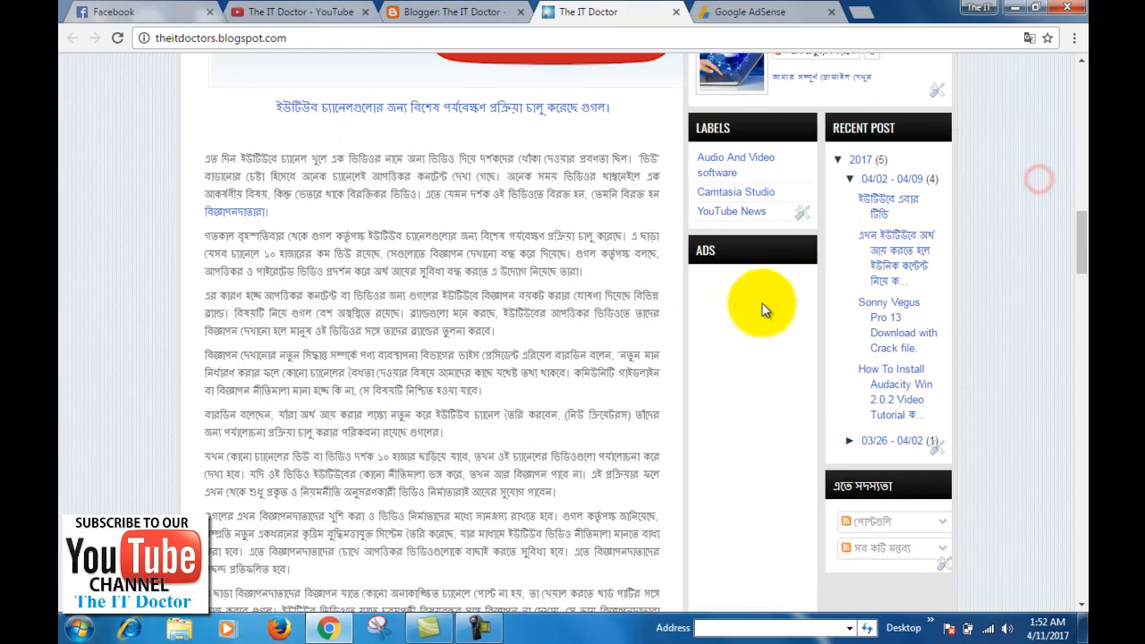
pyautogui.scroll(-3, 764, 308)
pyautogui.click(461, 11)
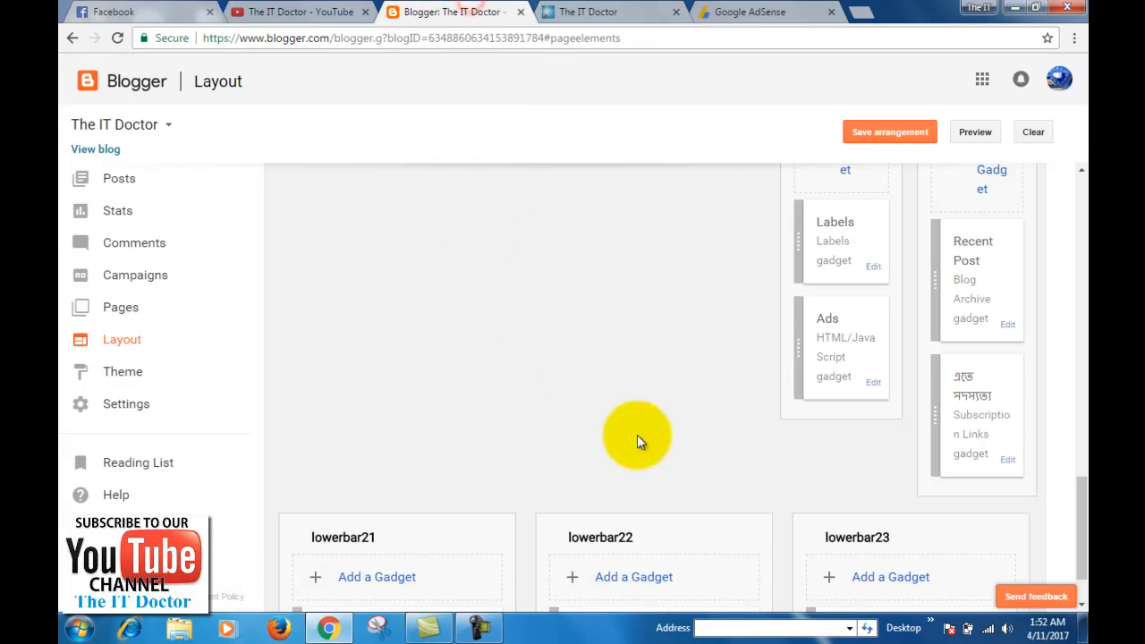
pyautogui.click(618, 12)
pyautogui.scroll(-2, 954, 493)
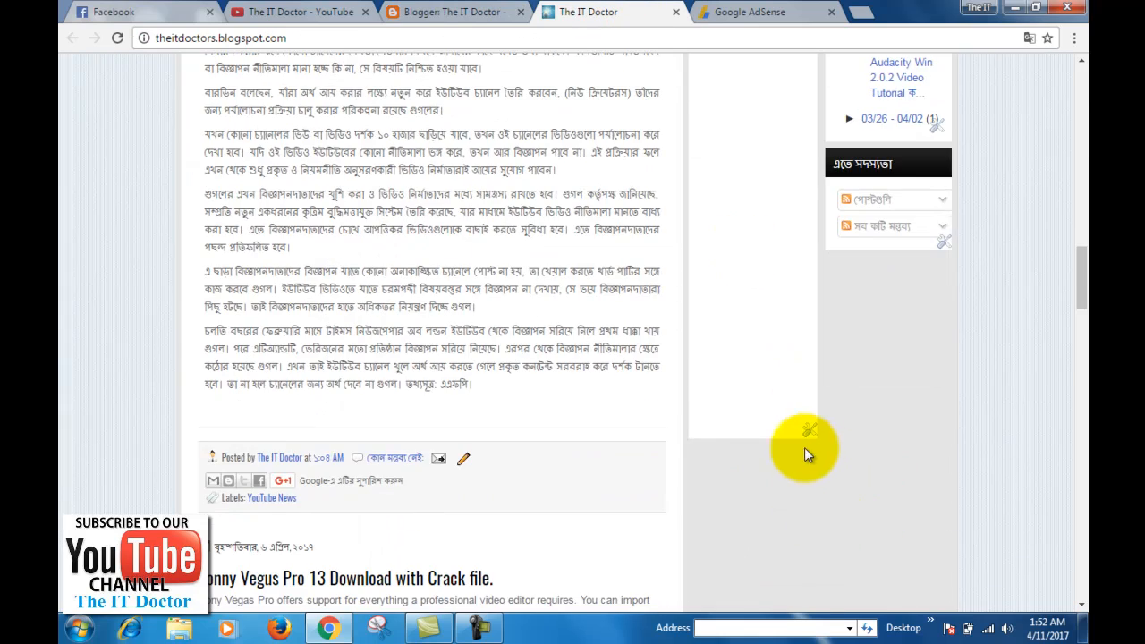
pyautogui.scroll(6, 810, 466)
pyautogui.scroll(-3, 801, 537)
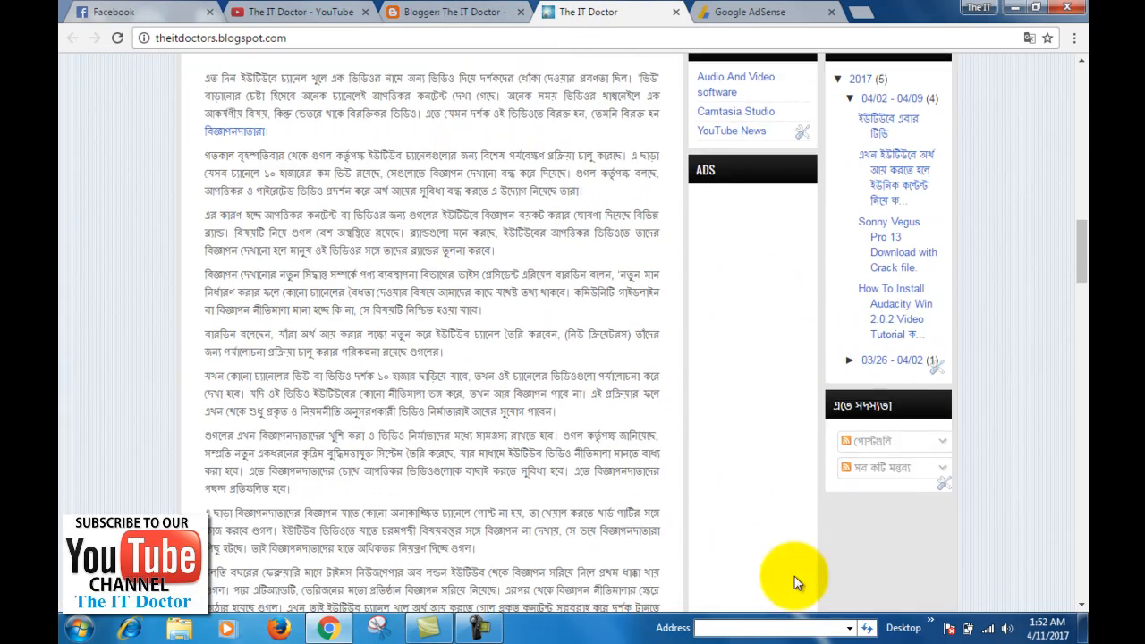
pyautogui.scroll(-3, 798, 583)
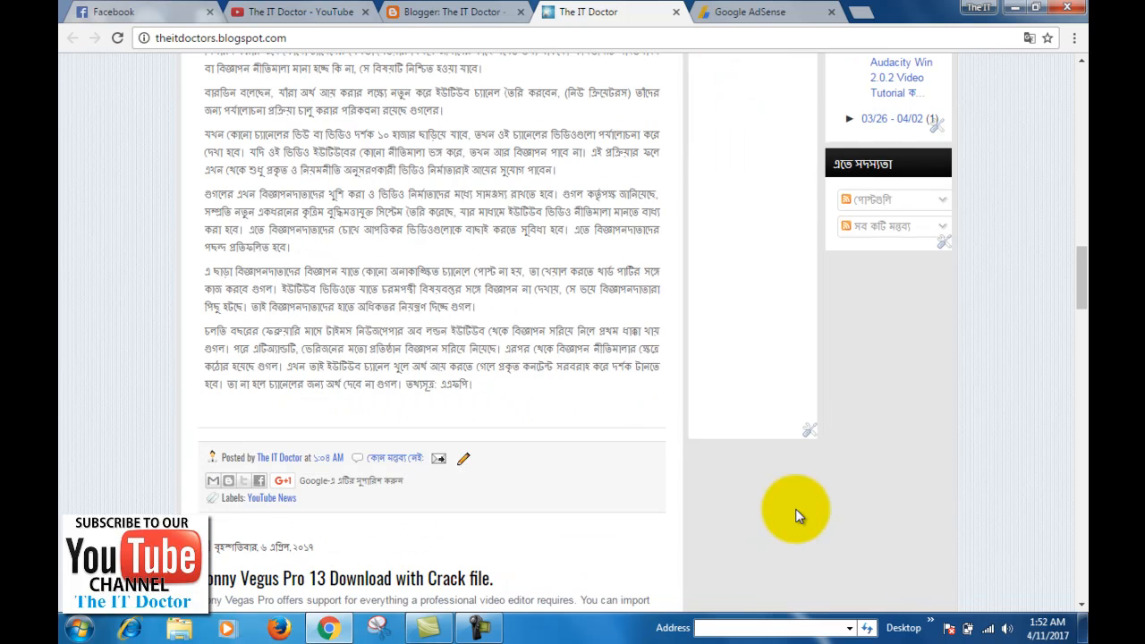
# - Open the Ads gadget's configuration from the blog page, save it without changes and check the sidebar Ads area
pyautogui.click(811, 432)
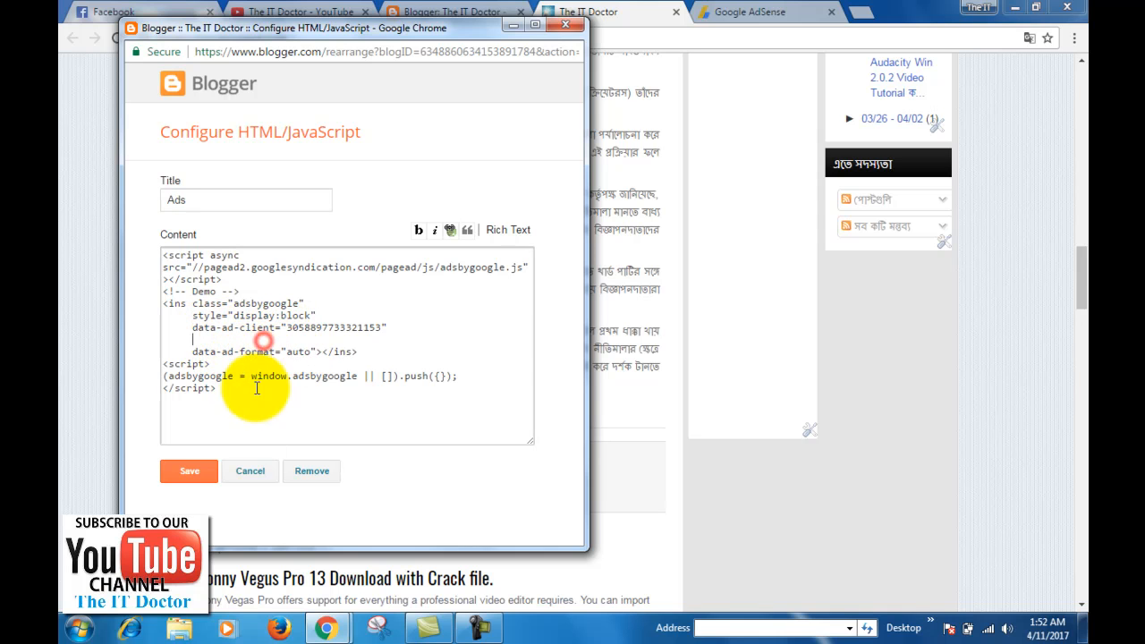
pyautogui.click(202, 200)
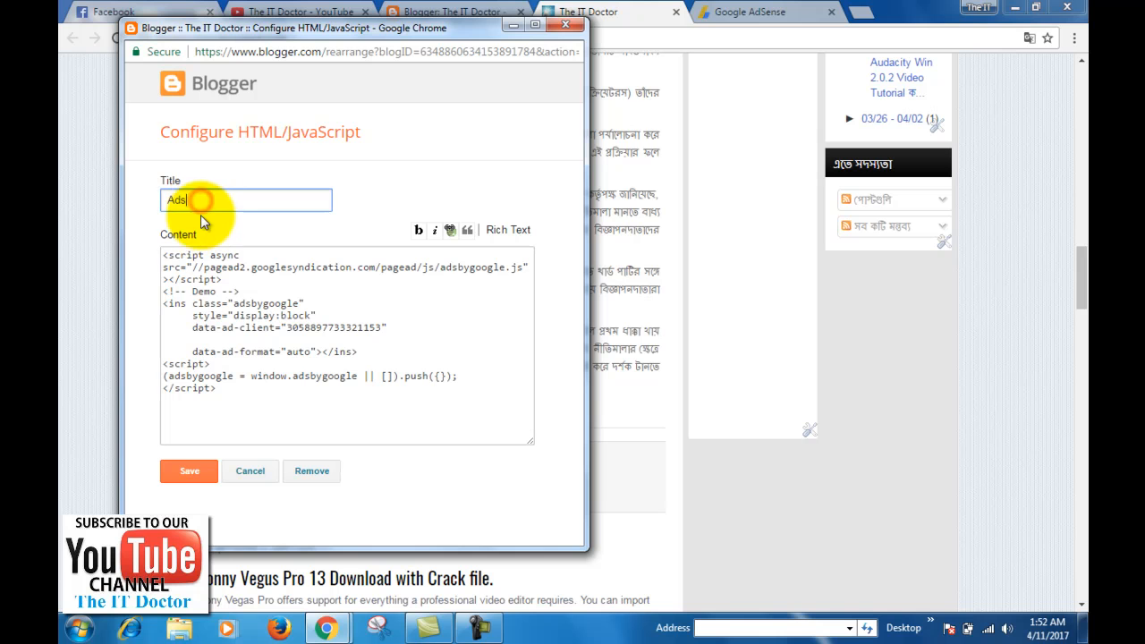
pyautogui.click(183, 471)
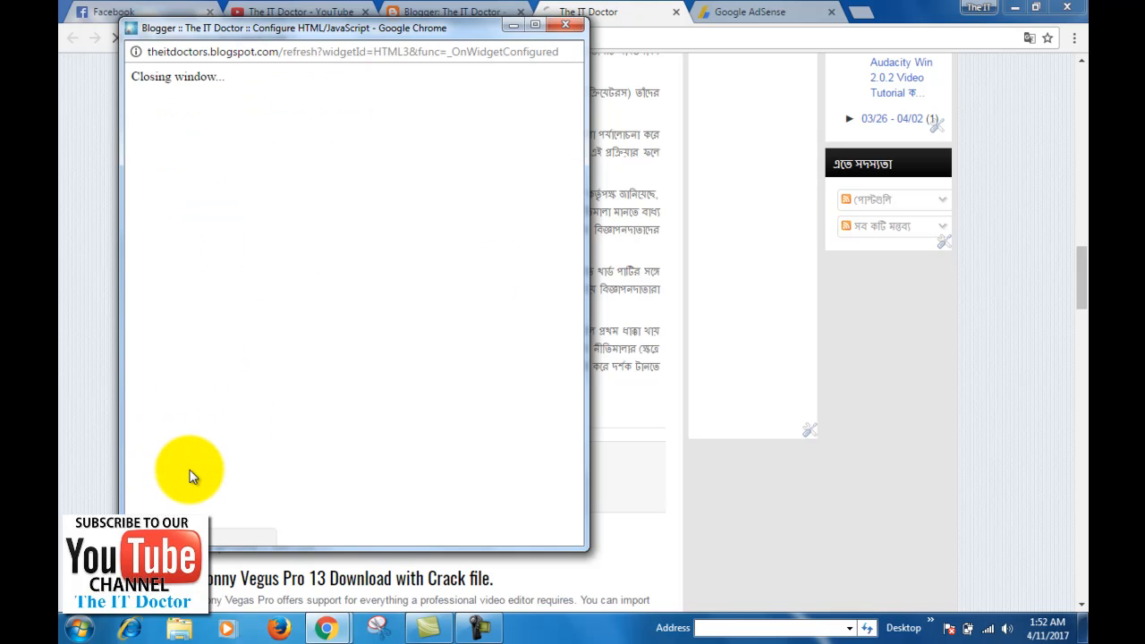
pyautogui.scroll(-10, 1078, 416)
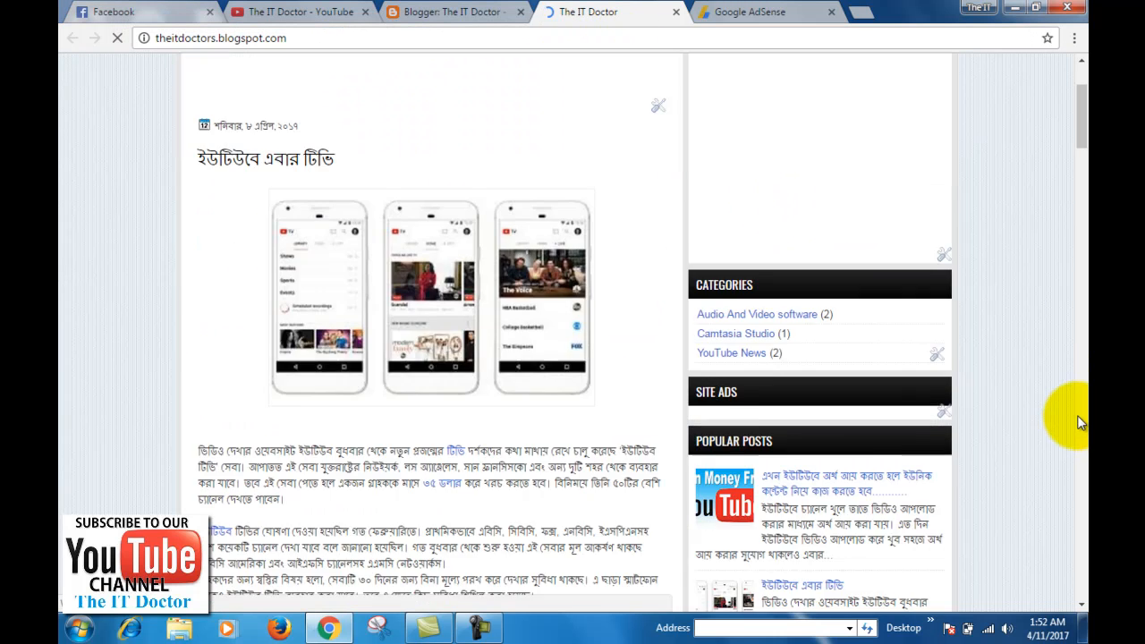
pyautogui.scroll(-10, 1084, 437)
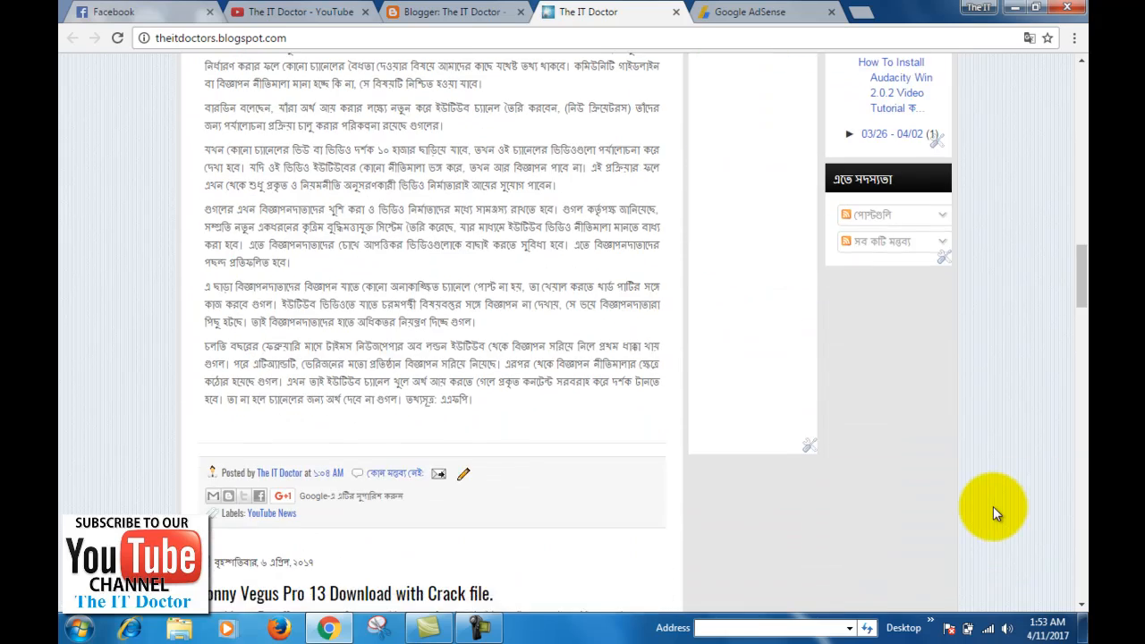
pyautogui.scroll(1, 994, 506)
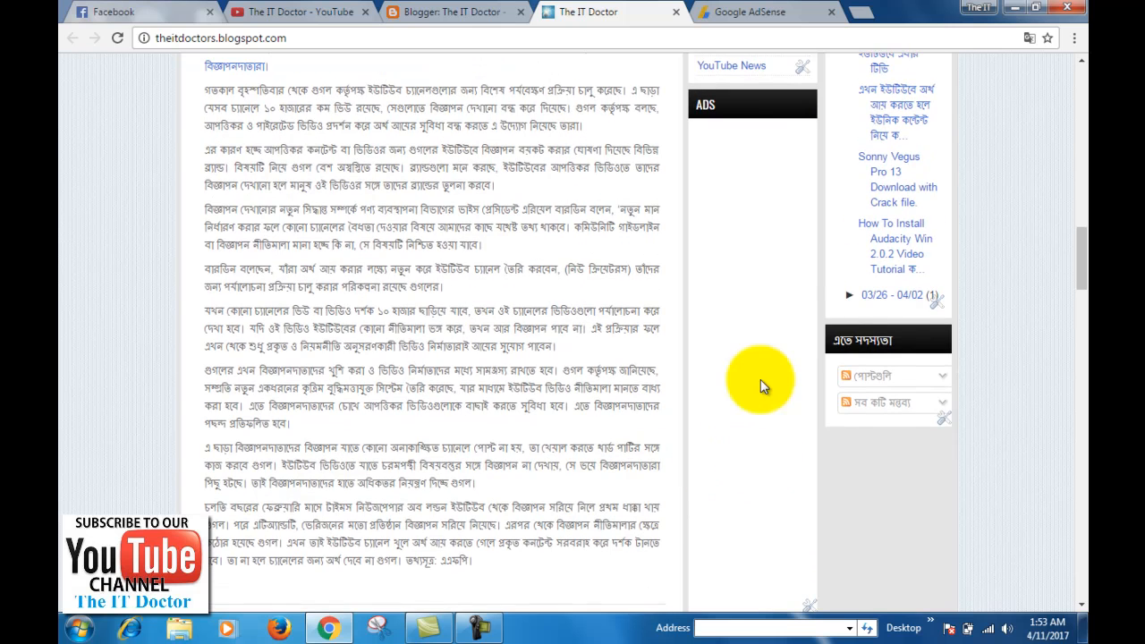
# - Switch to Google AdSense and apply the Text & display ads type to the Demo ad unit
pyautogui.click(743, 9)
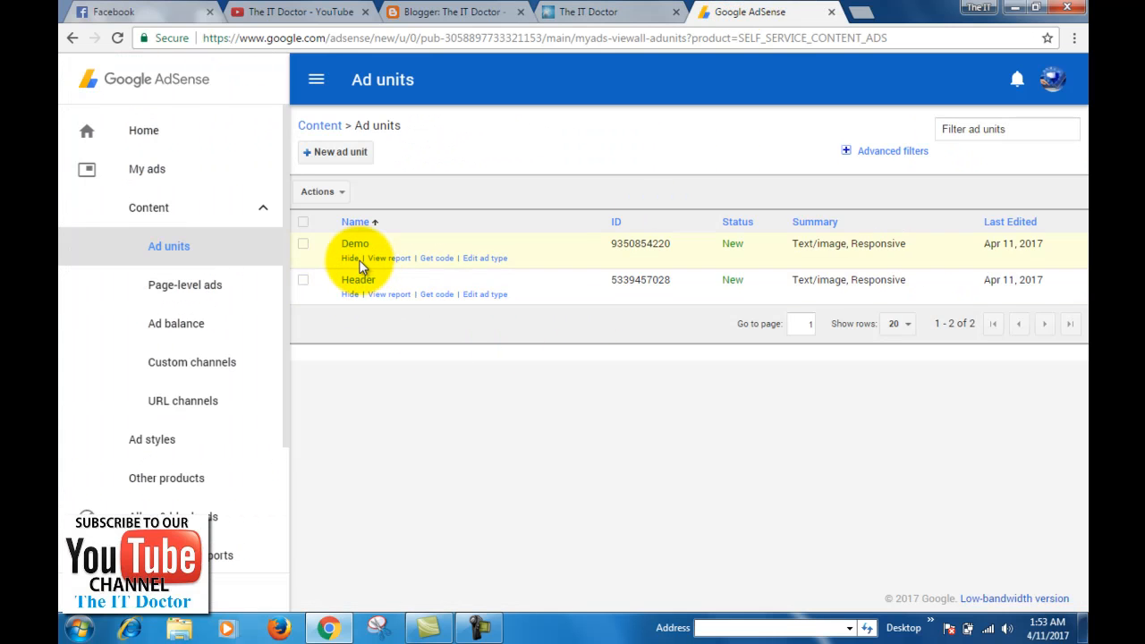
pyautogui.click(484, 259)
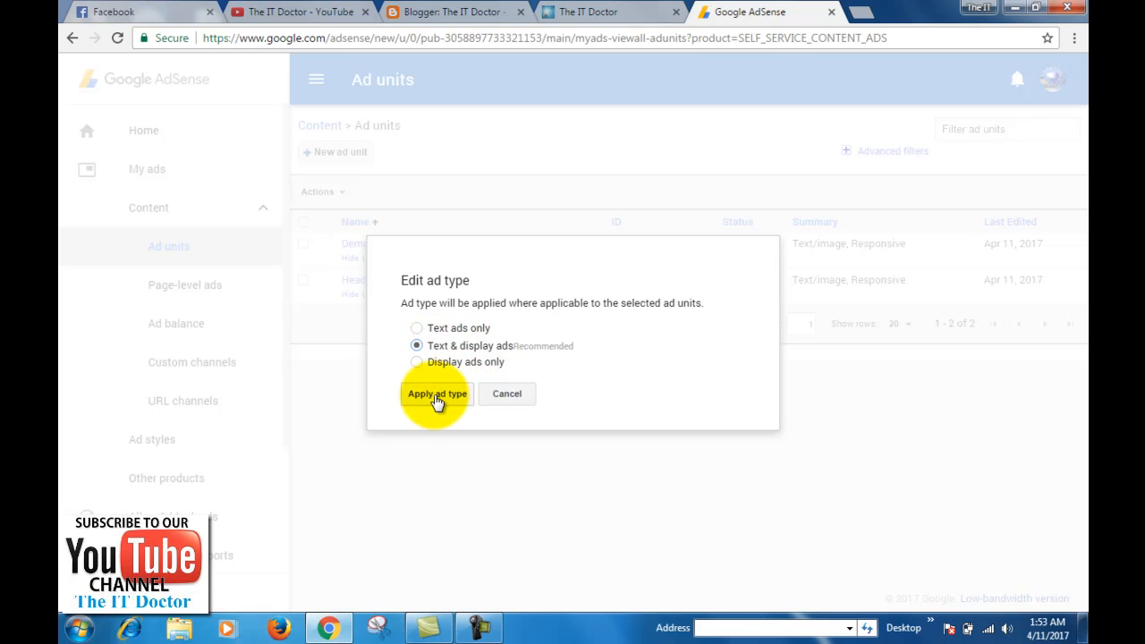
pyautogui.click(430, 393)
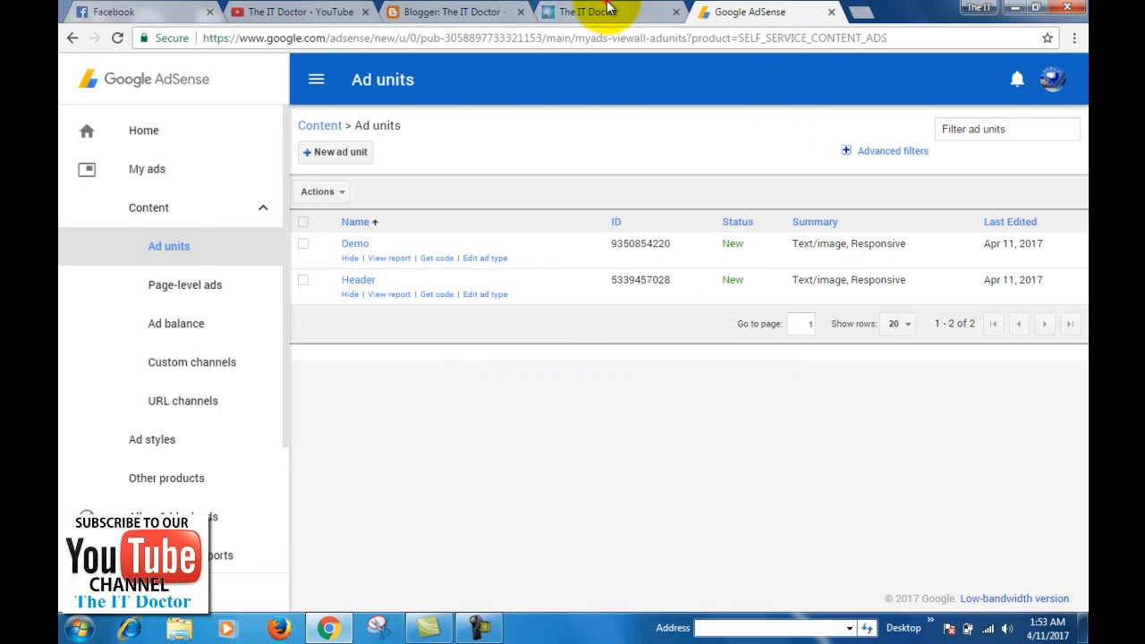
# - Return to the blog page, inspect the sidebar Ads area, and open and close its gadget configuration window without editing
pyautogui.click(411, 12)
pyautogui.click(586, 12)
pyautogui.click(586, 38)
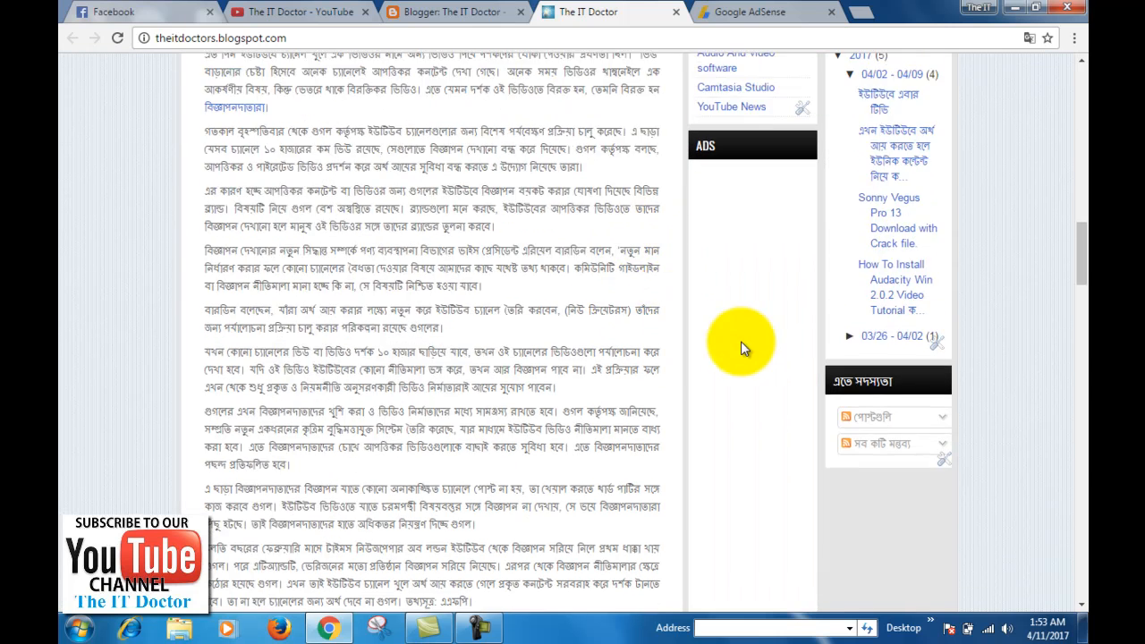
pyautogui.scroll(-2, 756, 367)
pyautogui.scroll(-1, 756, 367)
pyautogui.click(808, 366)
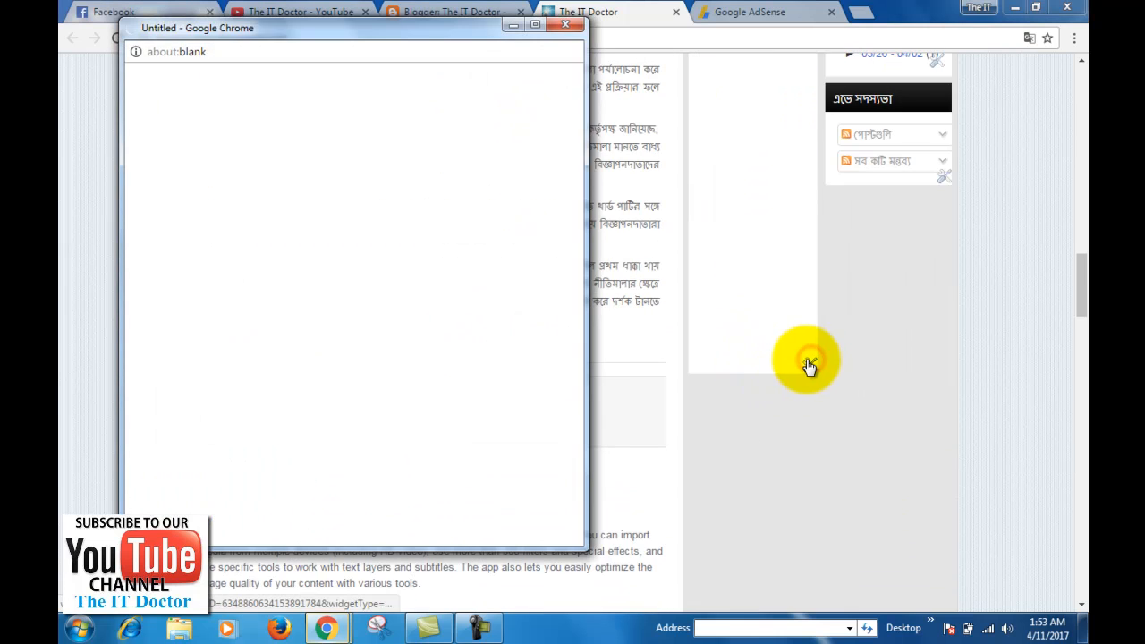
pyautogui.click(571, 27)
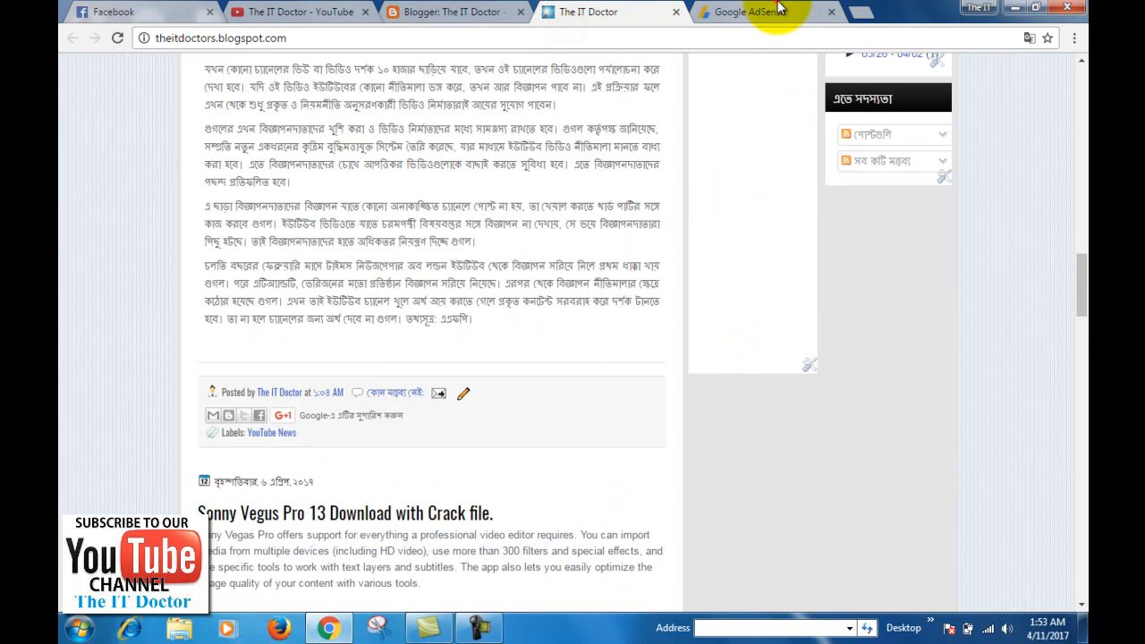
# - Switch to Google AdSense, get the Demo ad unit's code, copy the full code and close the Ad code dialog
pyautogui.click(777, 13)
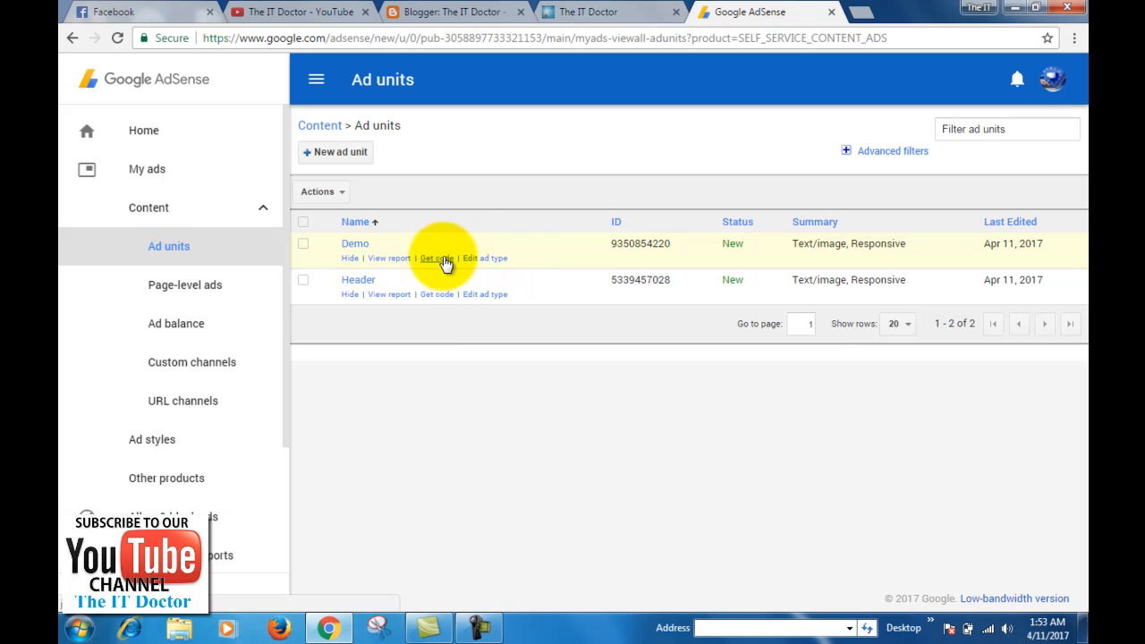
pyautogui.click(438, 258)
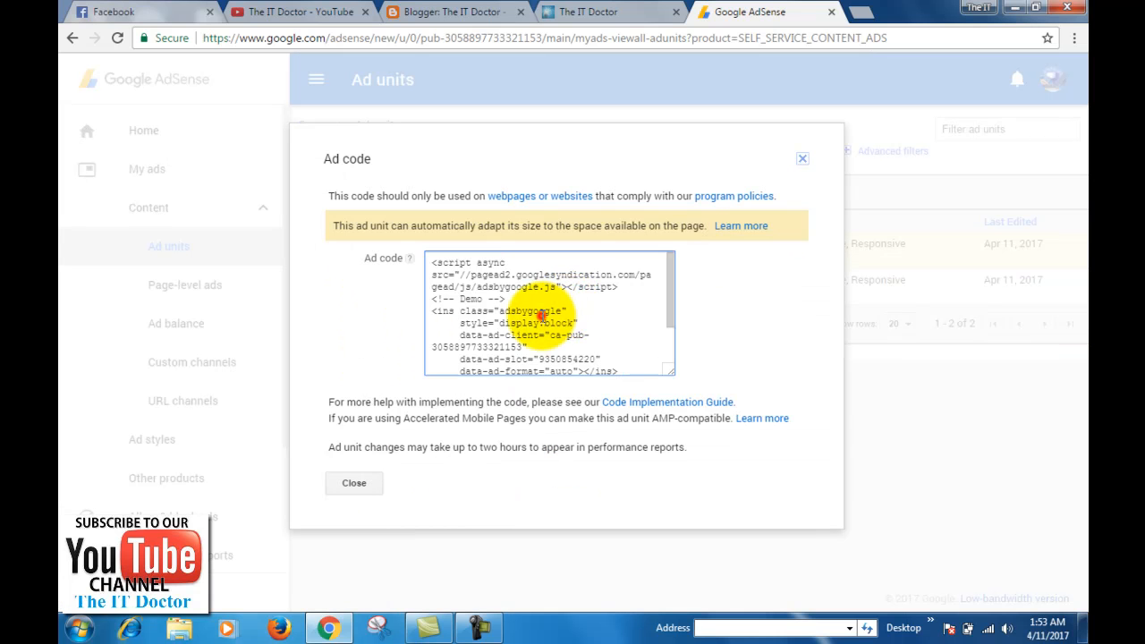
pyautogui.click(546, 333)
pyautogui.rightClick(549, 322)
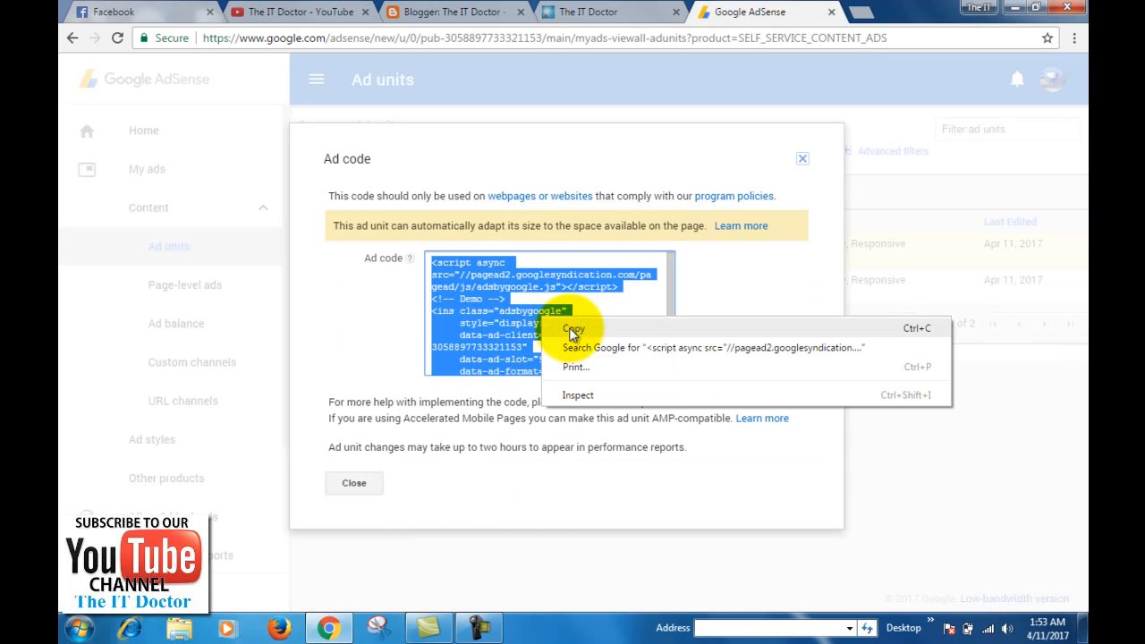
pyautogui.click(571, 328)
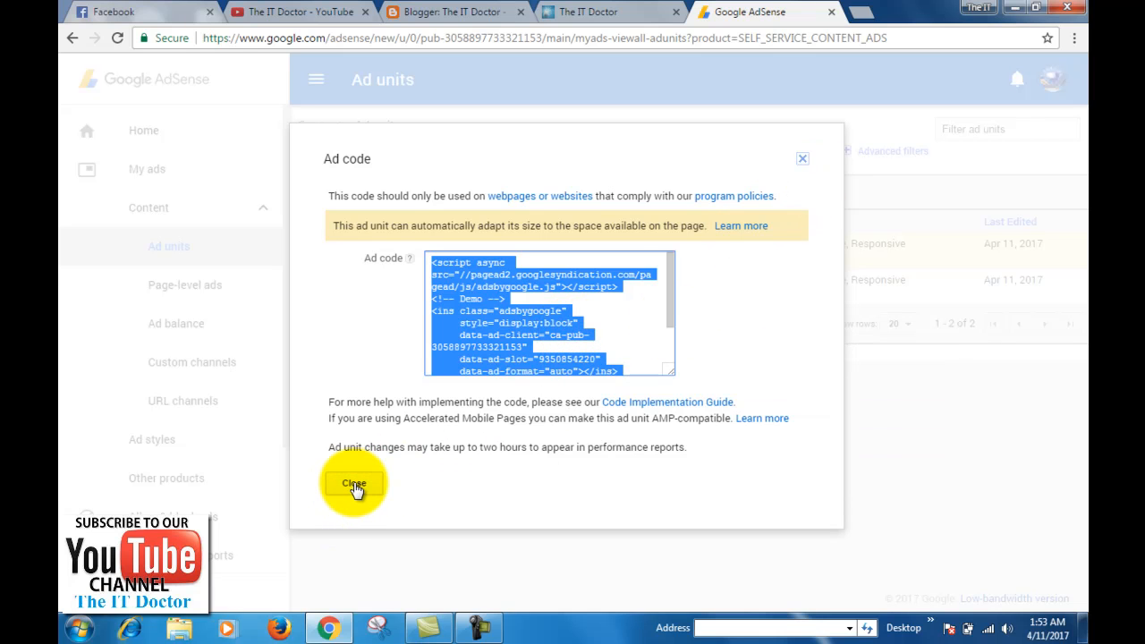
pyautogui.rightClick(494, 315)
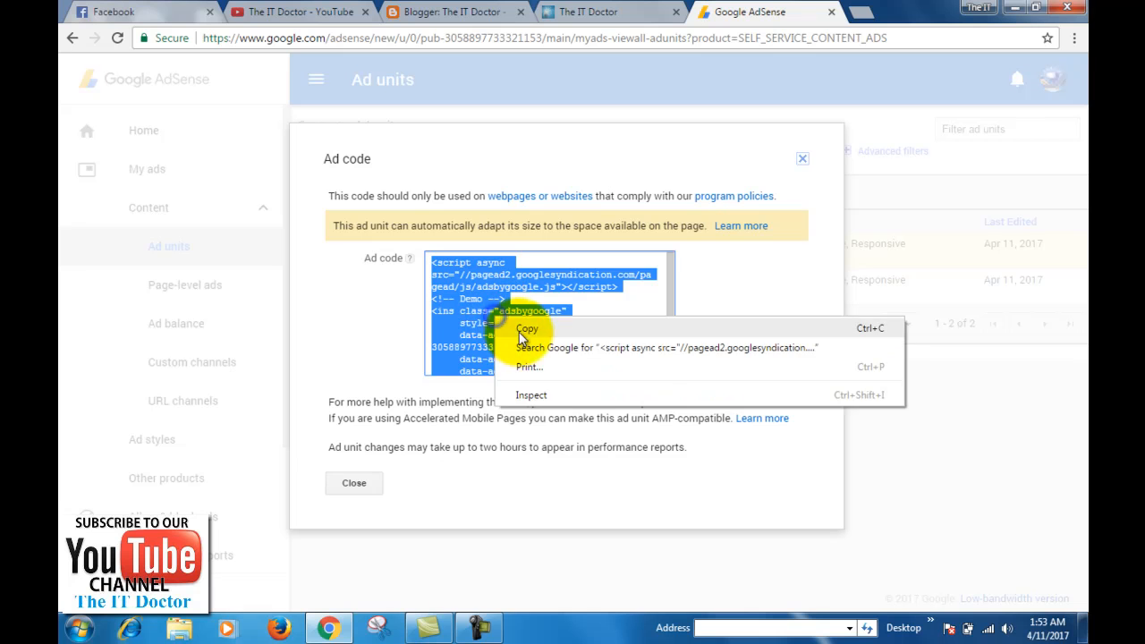
pyautogui.click(521, 328)
pyautogui.click(354, 483)
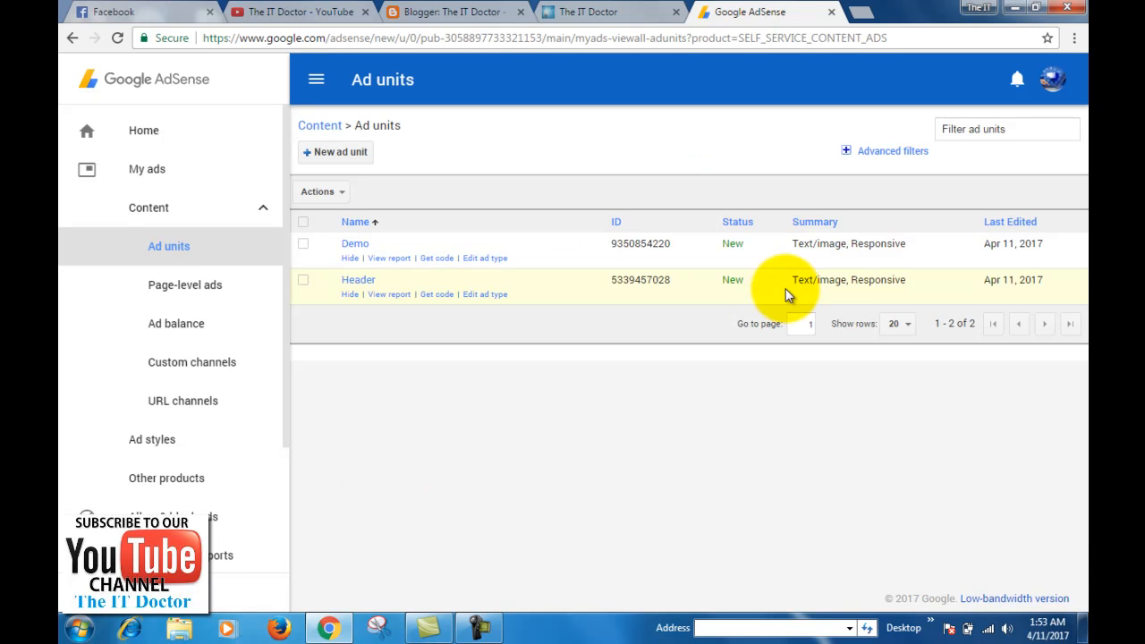
# - On the blog page, replace the Ads gadget's content with the copied Demo code, remove the ca-pub- prefix, select the data-ad-slot attribute and save
pyautogui.click(627, 11)
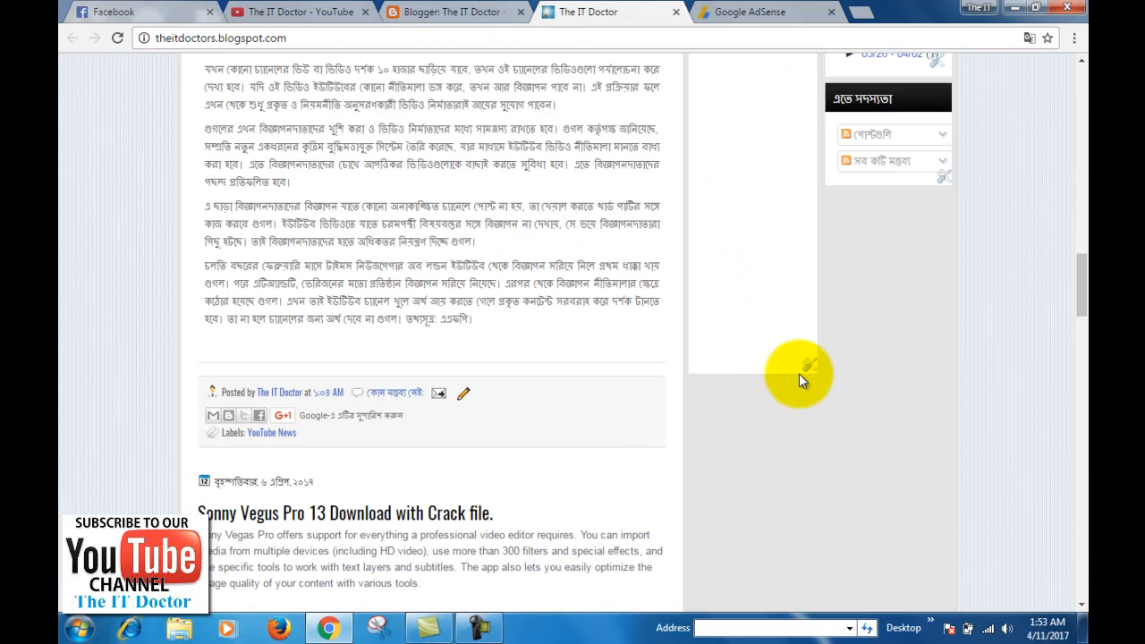
pyautogui.click(811, 361)
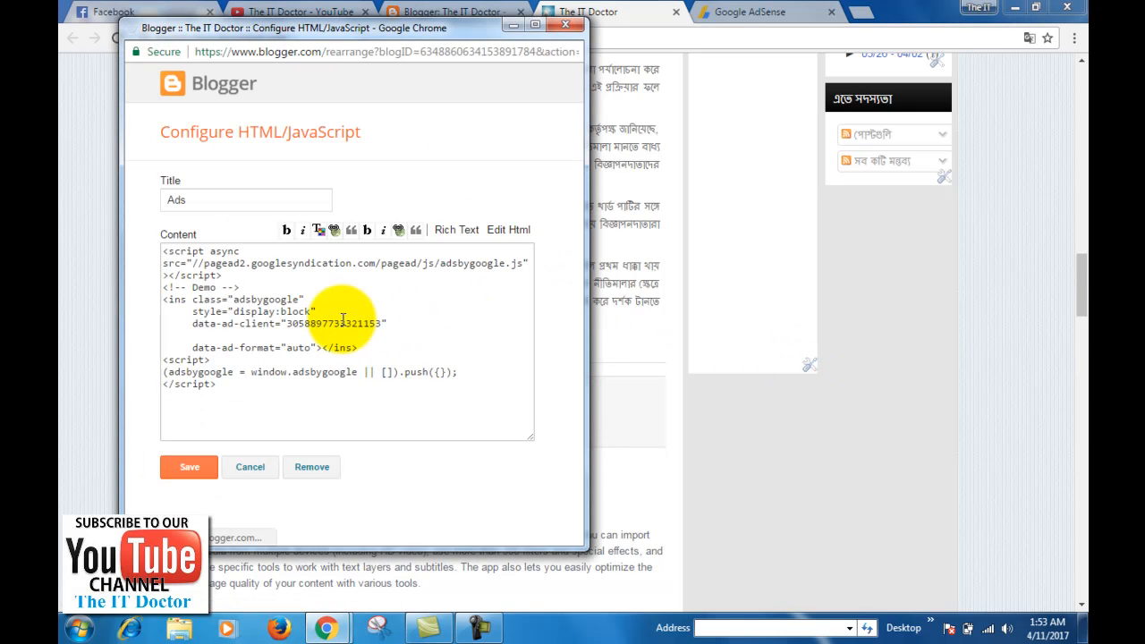
pyautogui.moveTo(431, 400); pyautogui.dragTo(166, 243)
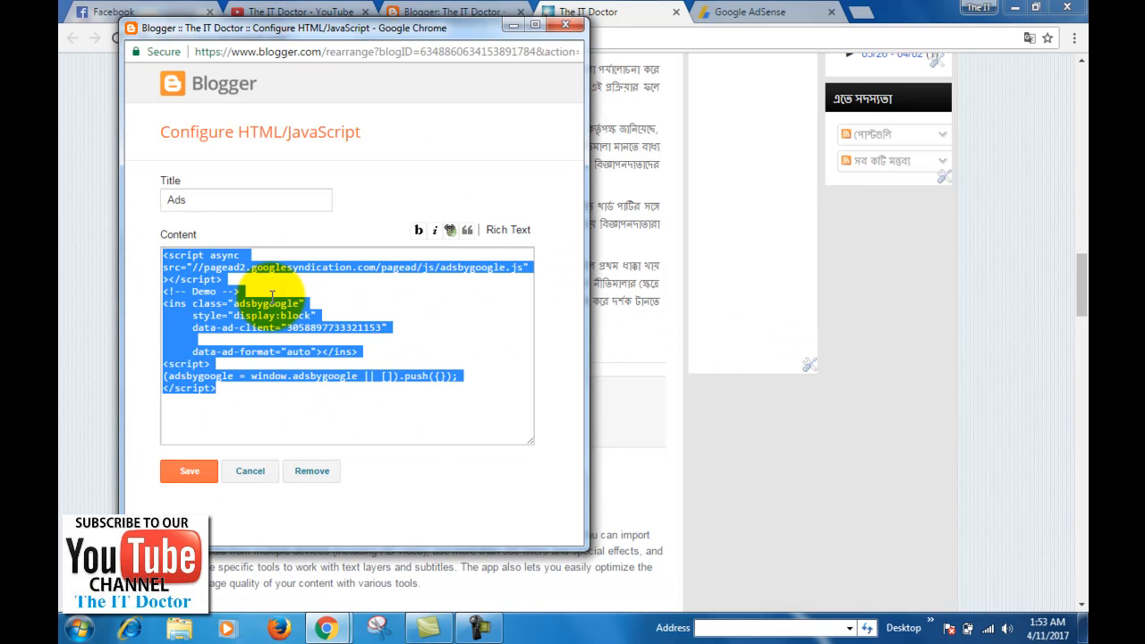
pyautogui.press('Delete')
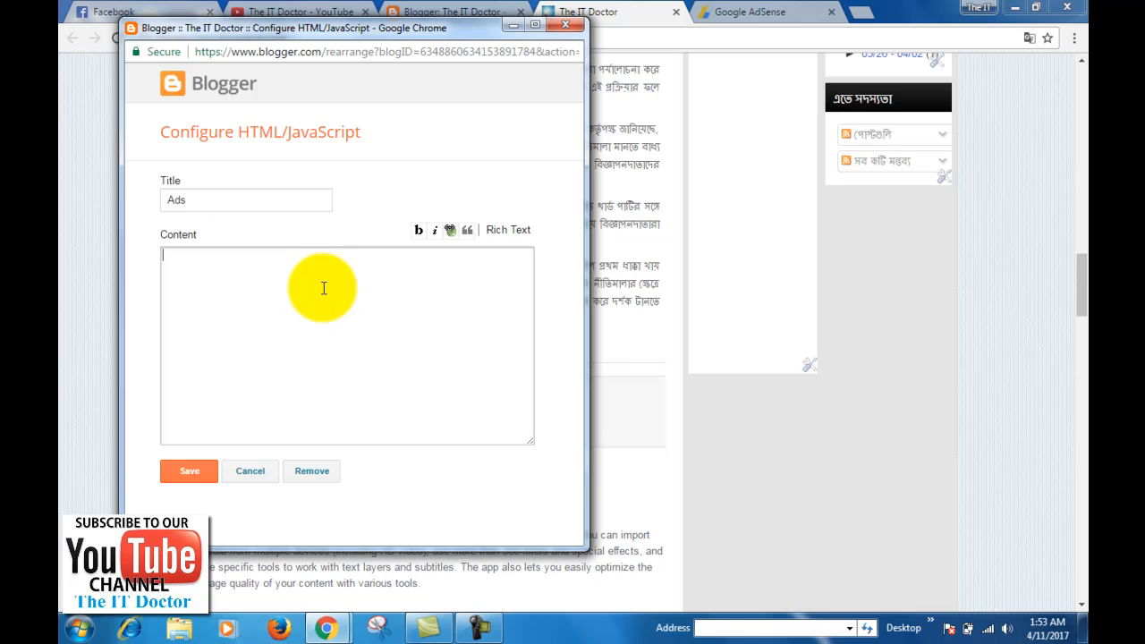
pyautogui.rightClick(279, 286)
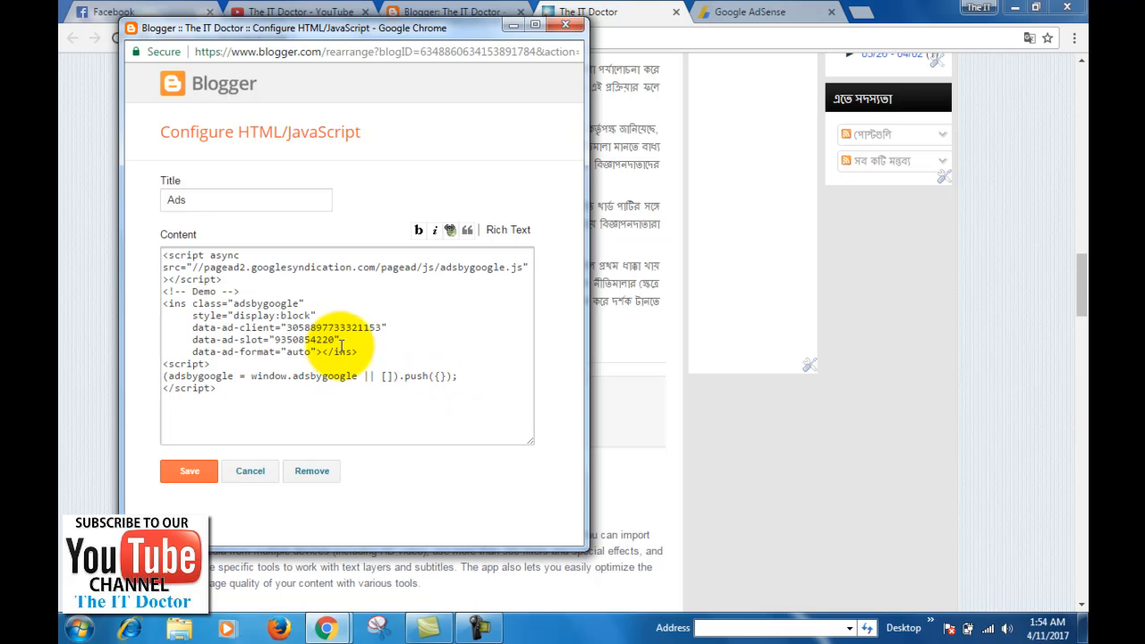
pyautogui.moveTo(344, 341); pyautogui.dragTo(204, 340)
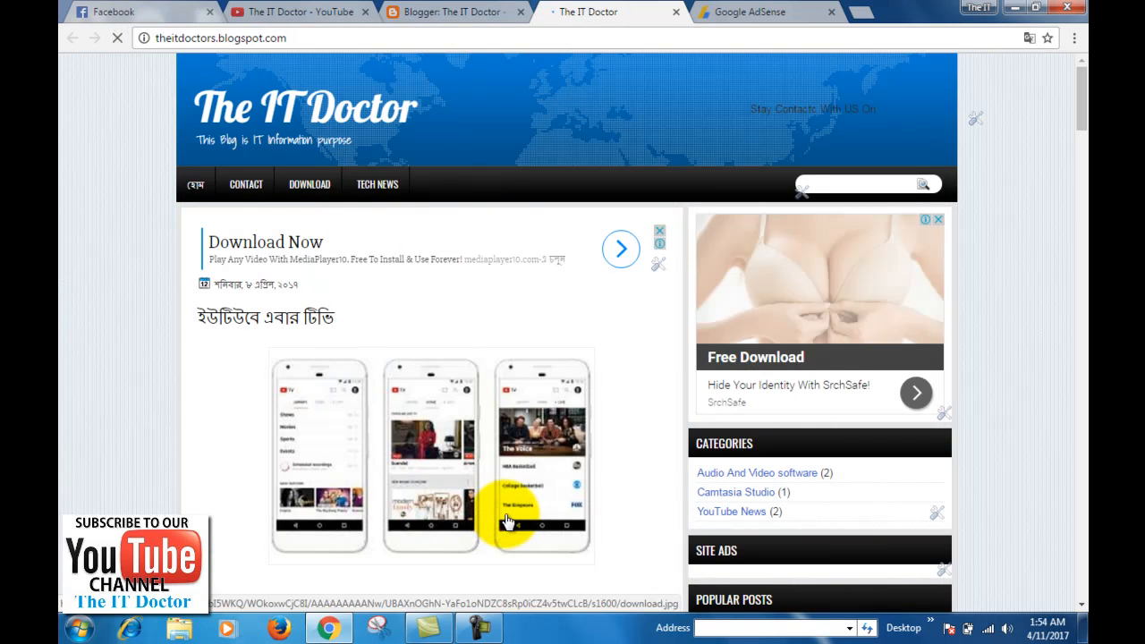
# - Examine the sidebar Ads area and the space around it on the reloaded blog page
pyautogui.scroll(-8, 677, 474)
pyautogui.scroll(-10, 677, 474)
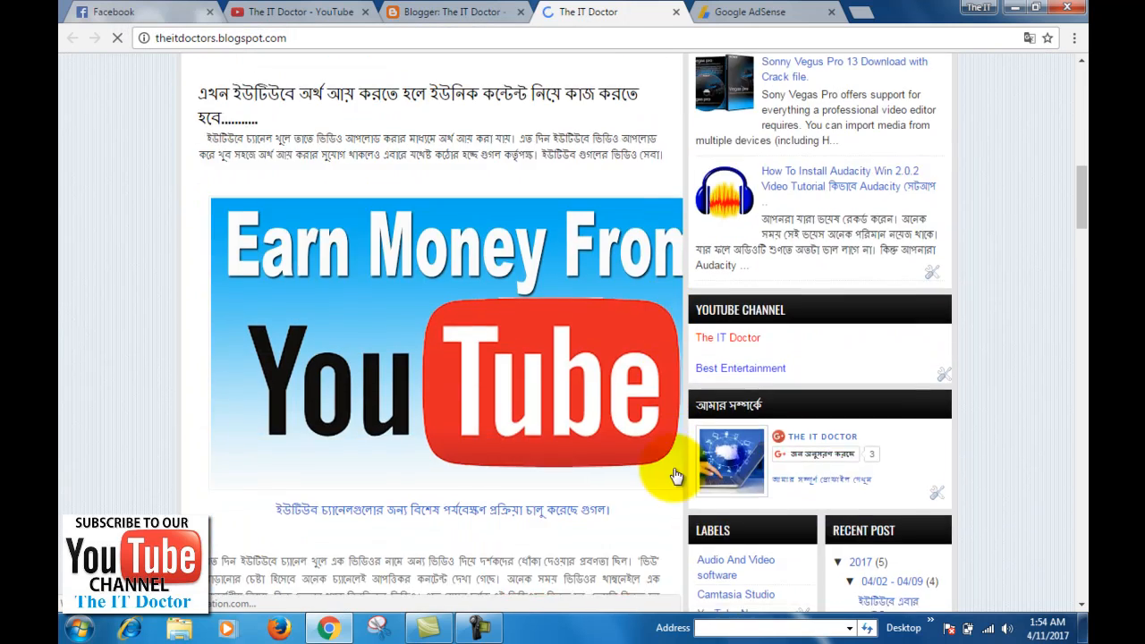
pyautogui.scroll(-1, 677, 474)
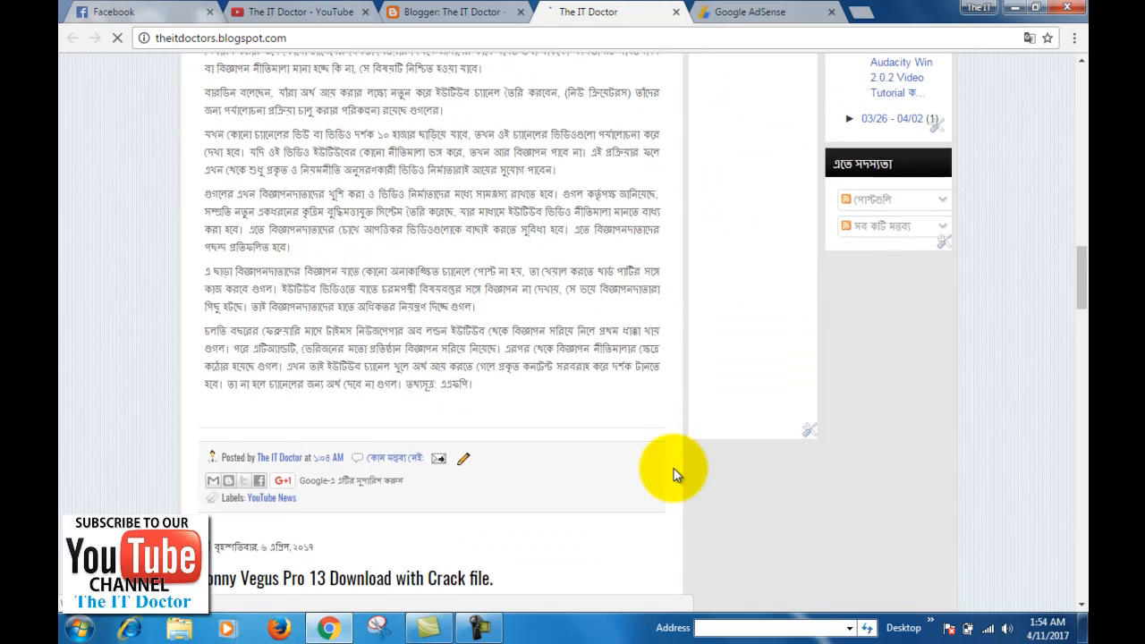
pyautogui.scroll(2, 677, 474)
pyautogui.scroll(-1, 677, 474)
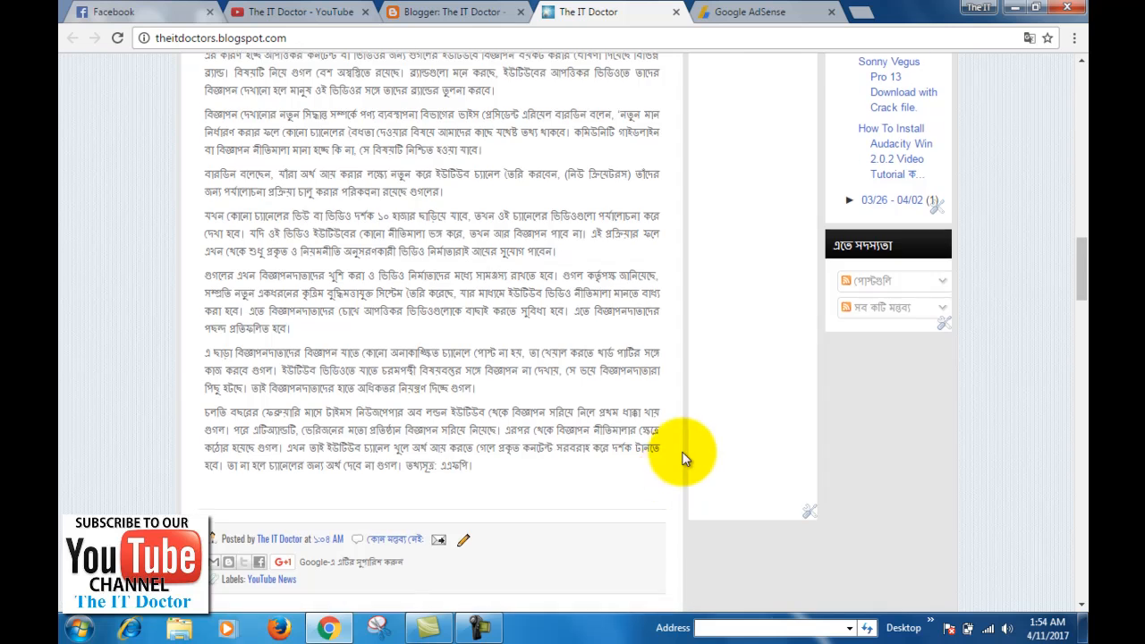
pyautogui.scroll(1, 813, 209)
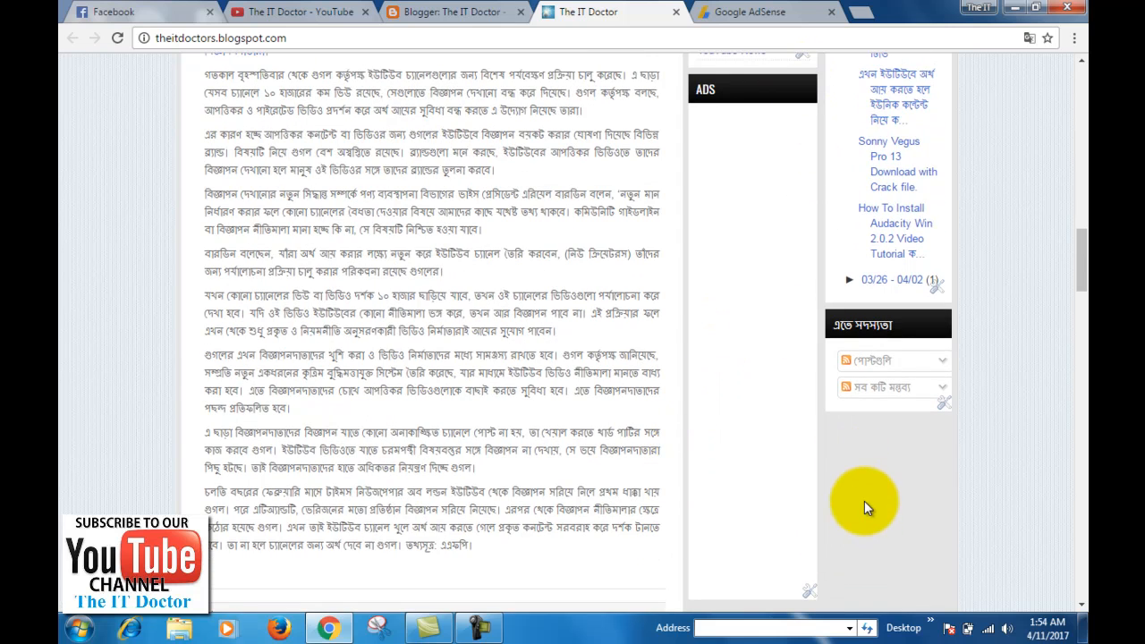
pyautogui.scroll(2, 864, 505)
pyautogui.scroll(1, 777, 459)
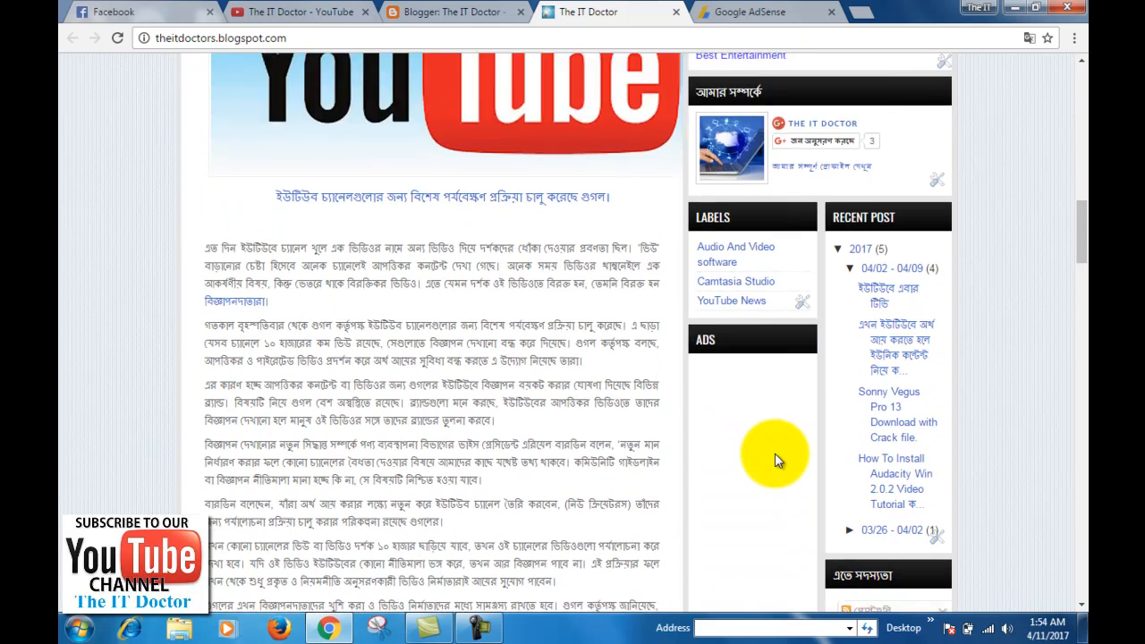
pyautogui.scroll(-8, 775, 459)
pyautogui.scroll(2, 723, 487)
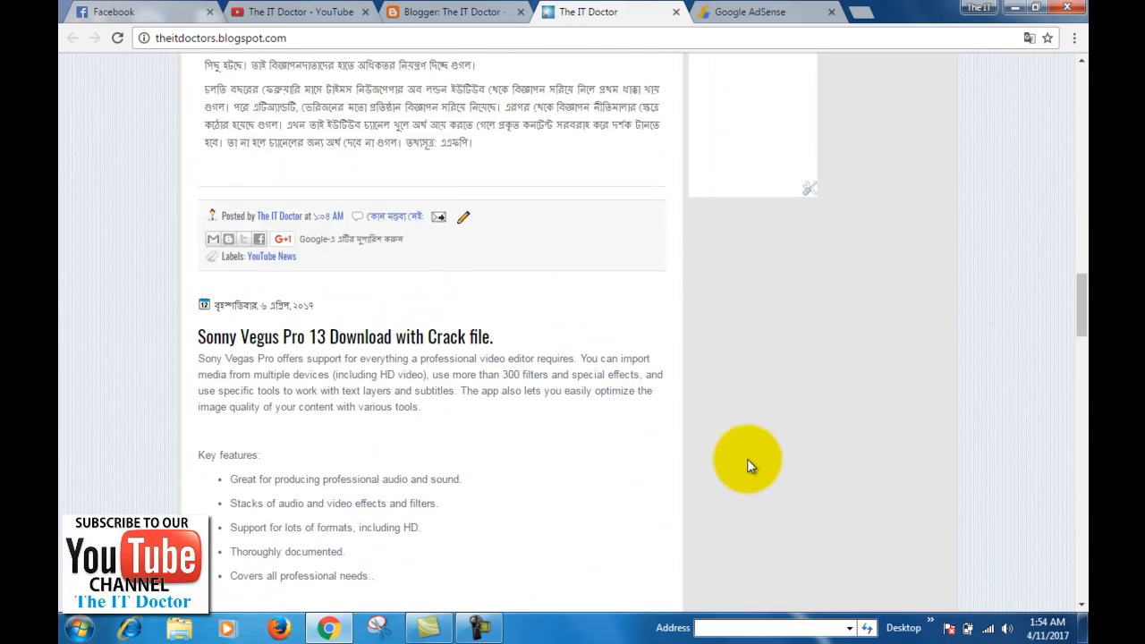
pyautogui.scroll(5, 745, 461)
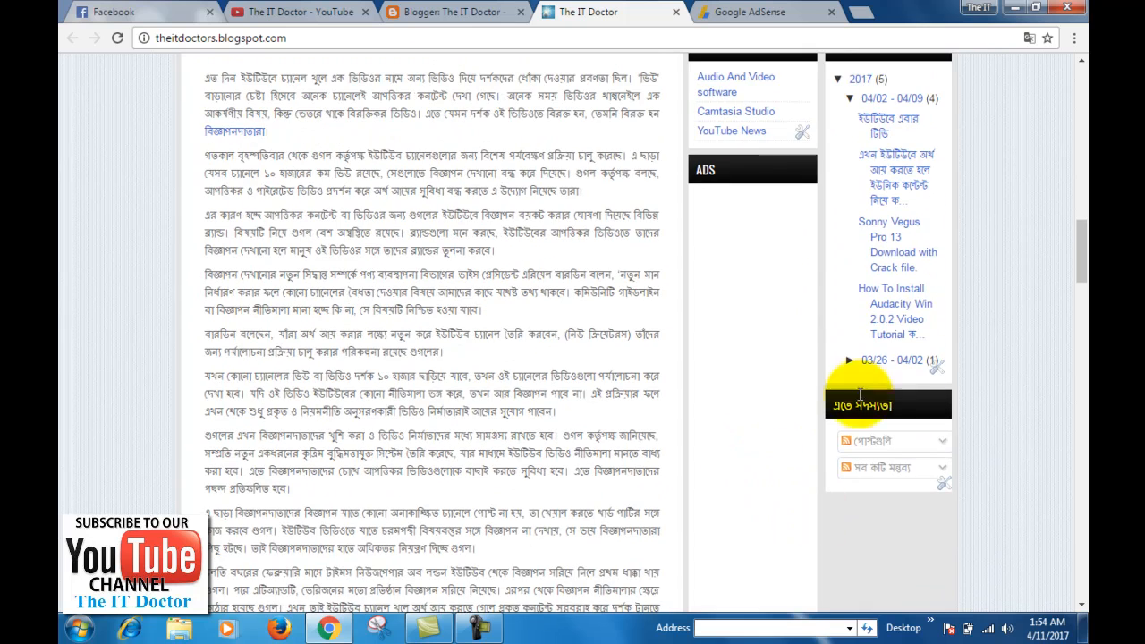
# - In the Blogger layout, paste the Demo ad code into the lowerbar22 Sample Text HTML/JavaScript gadget and save it
pyautogui.click(436, 9)
pyautogui.scroll(-1, 489, 407)
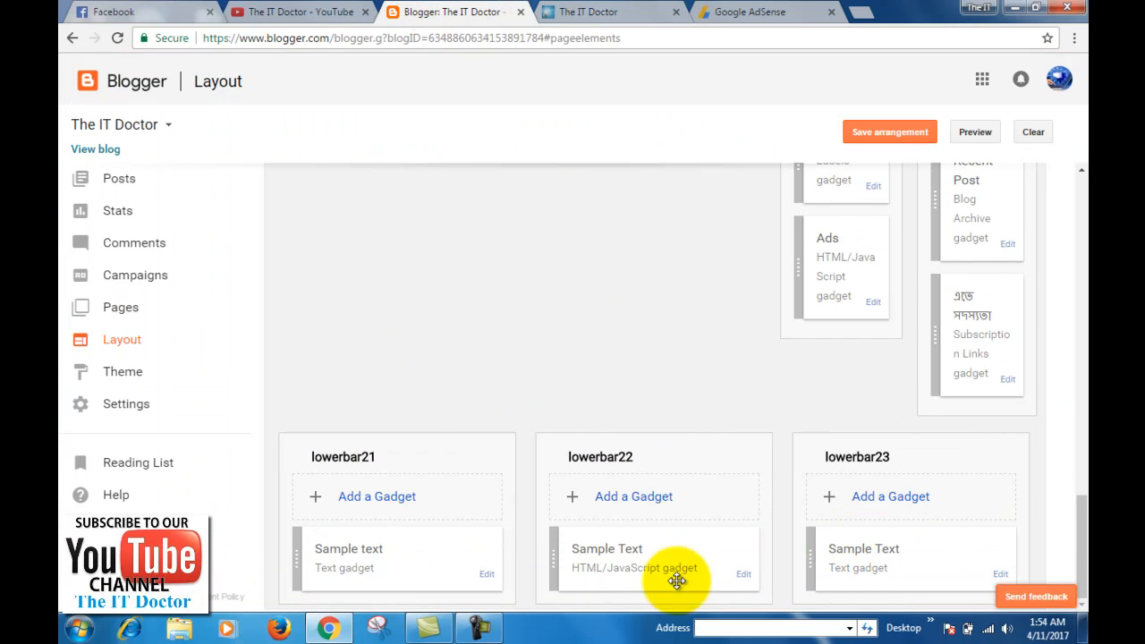
pyautogui.click(744, 575)
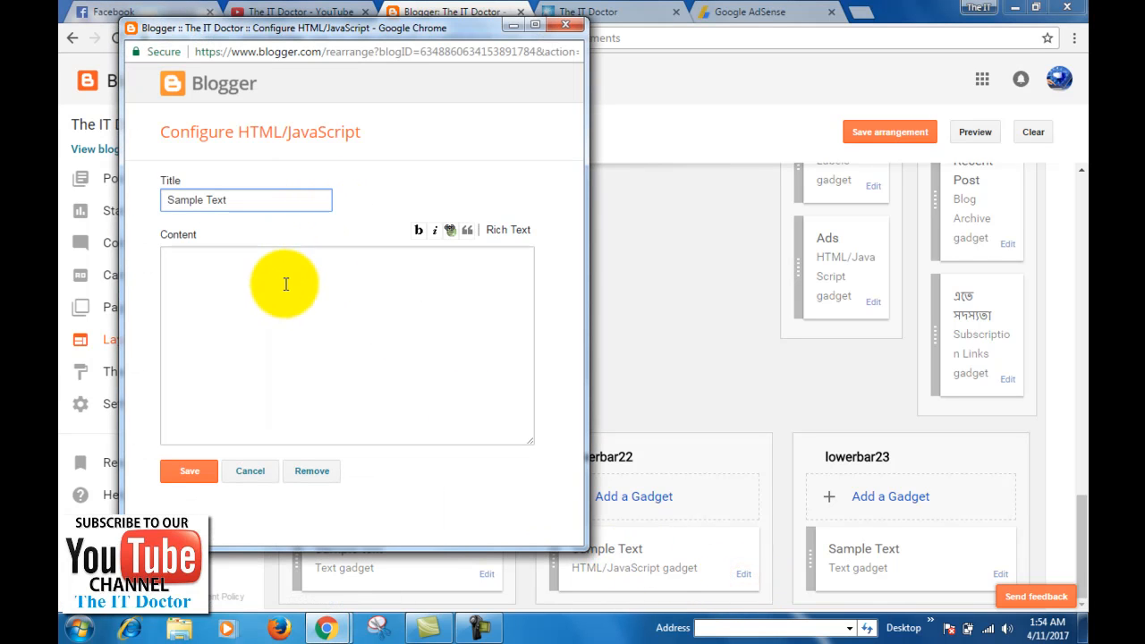
pyautogui.click(332, 384)
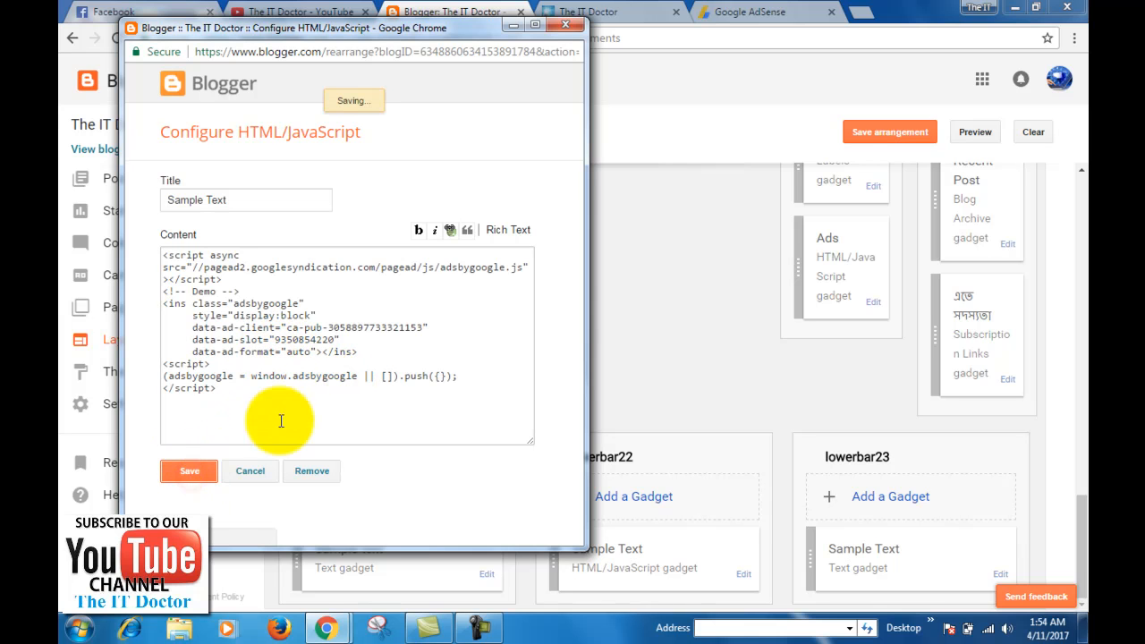
# - Reload the blog page and examine the middle Sample Text column in the footer for the ad
pyautogui.click(602, 9)
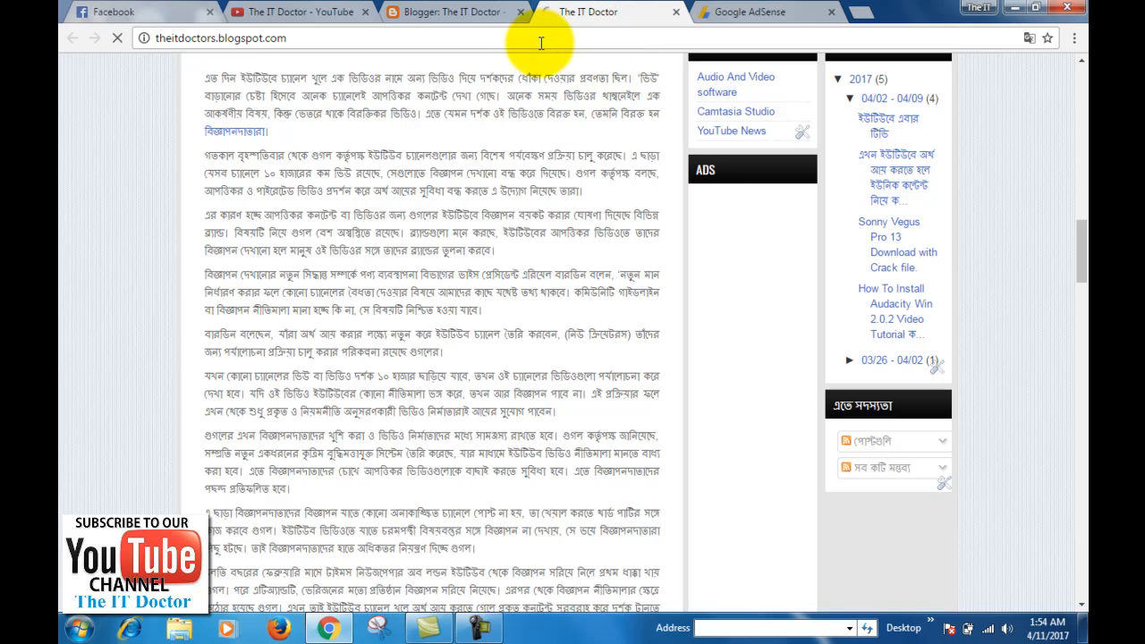
pyautogui.scroll(-3, 671, 291)
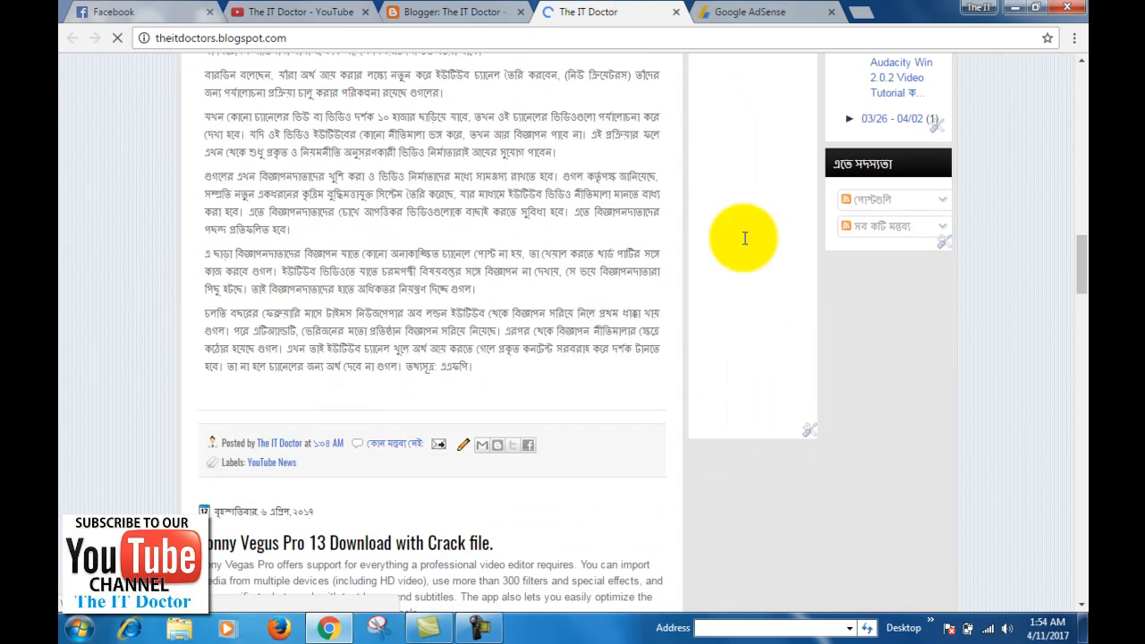
pyautogui.scroll(-15, 745, 238)
pyautogui.scroll(-1, 702, 461)
pyautogui.scroll(2, 626, 429)
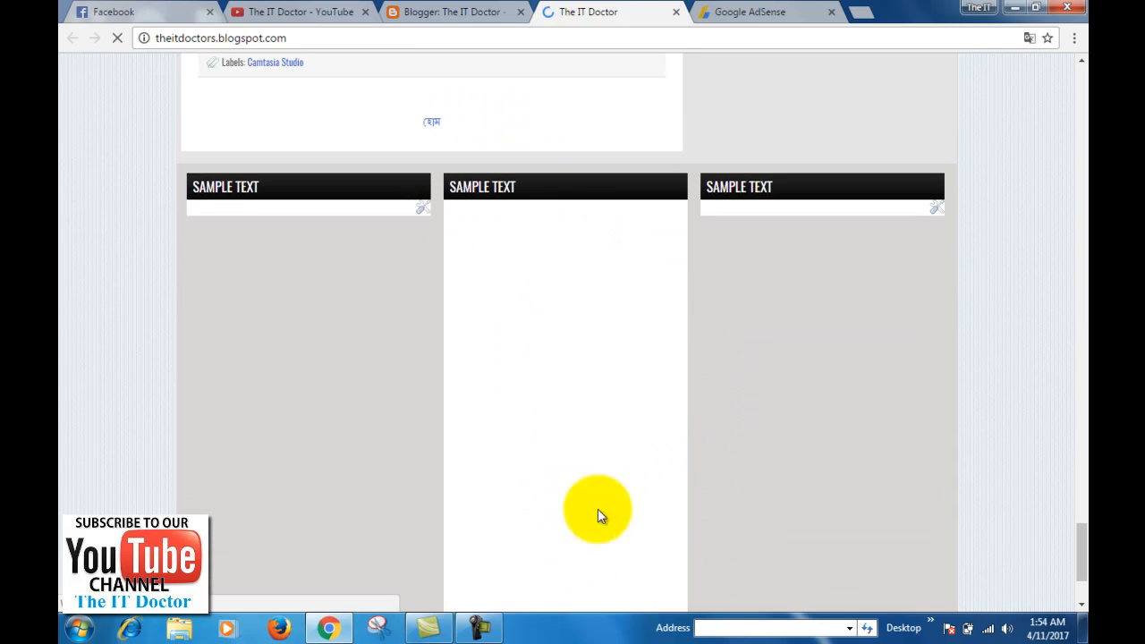
pyautogui.scroll(-3, 600, 516)
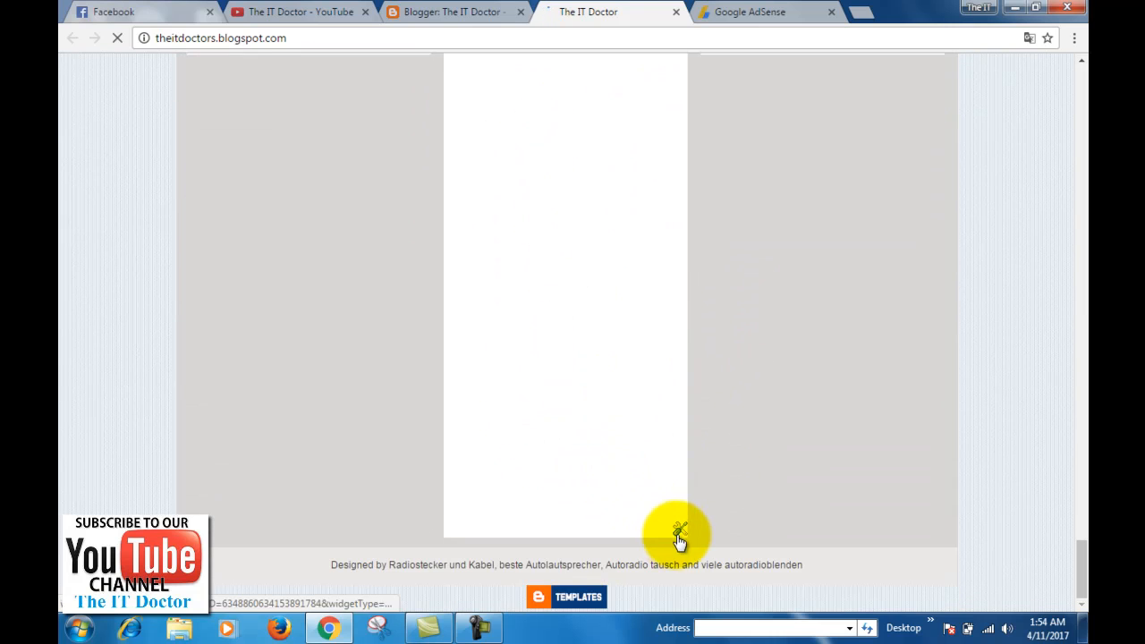
pyautogui.scroll(4, 639, 487)
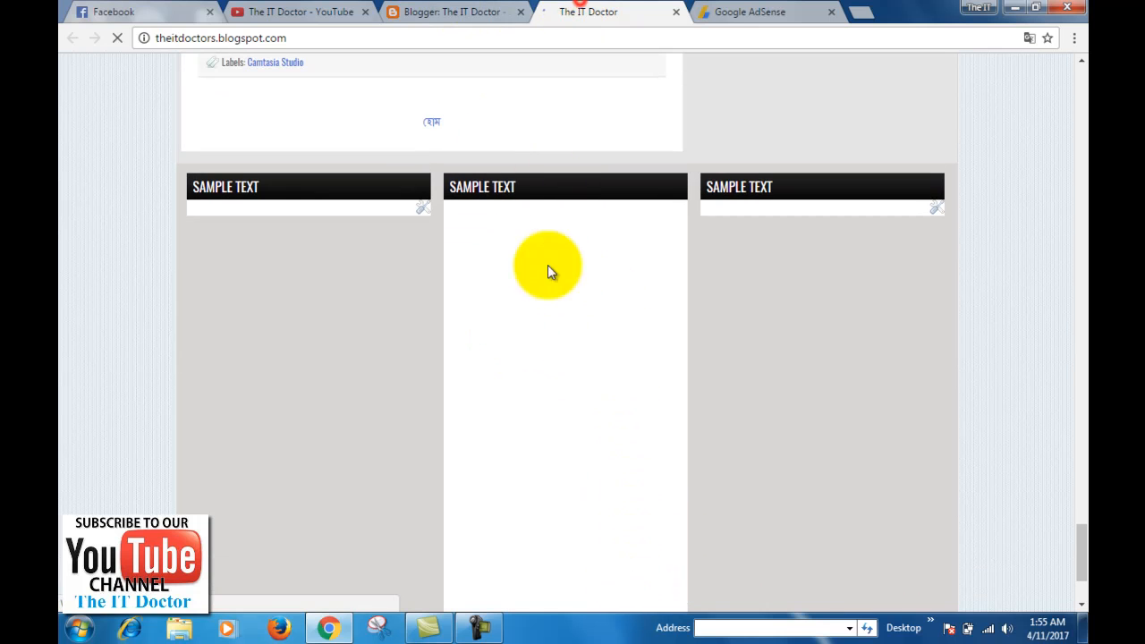
pyautogui.scroll(-3, 572, 351)
pyautogui.scroll(3, 587, 385)
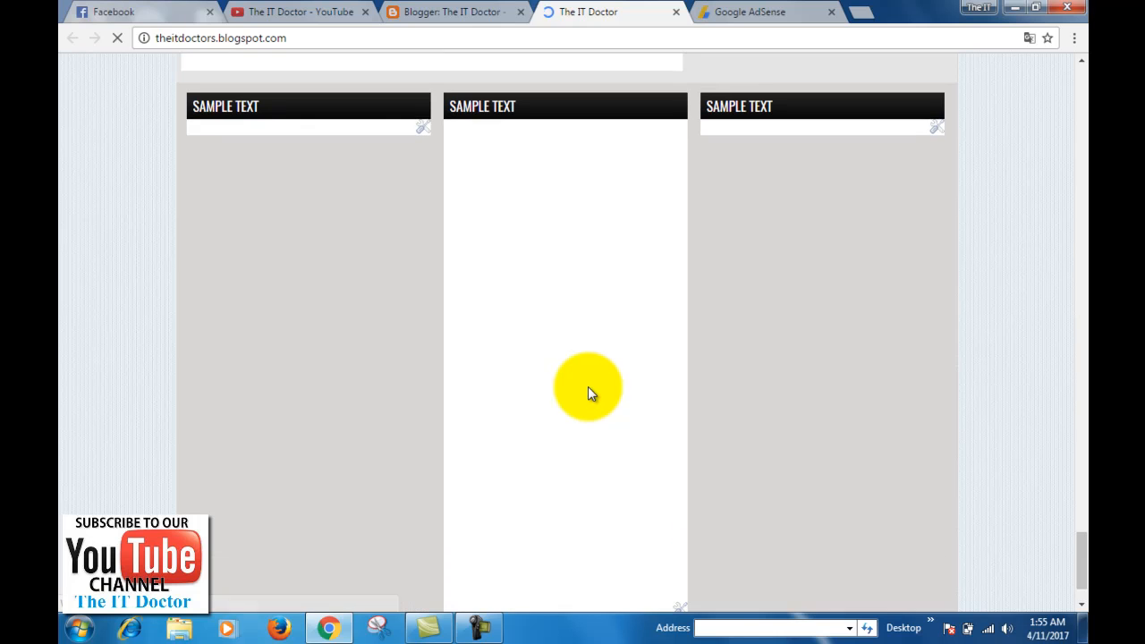
pyautogui.scroll(-3, 588, 398)
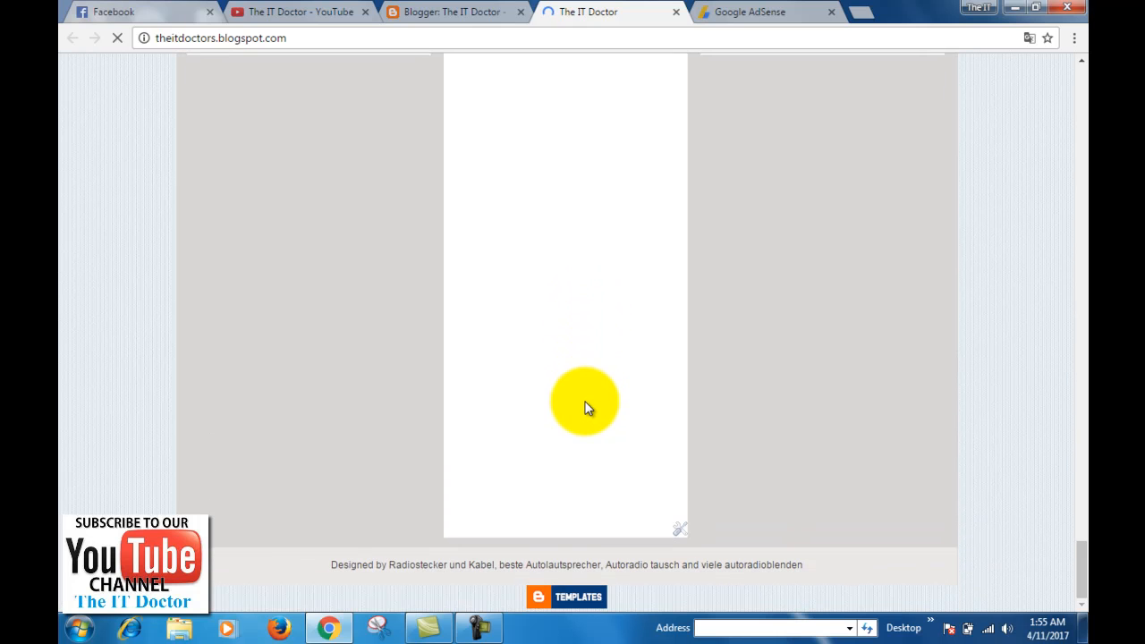
# - Open the middle footer Sample Text gadget's configuration, remove the ca-pub- prefix from data-ad-client, select the data-ad-slot attribute and save
pyautogui.click(680, 531)
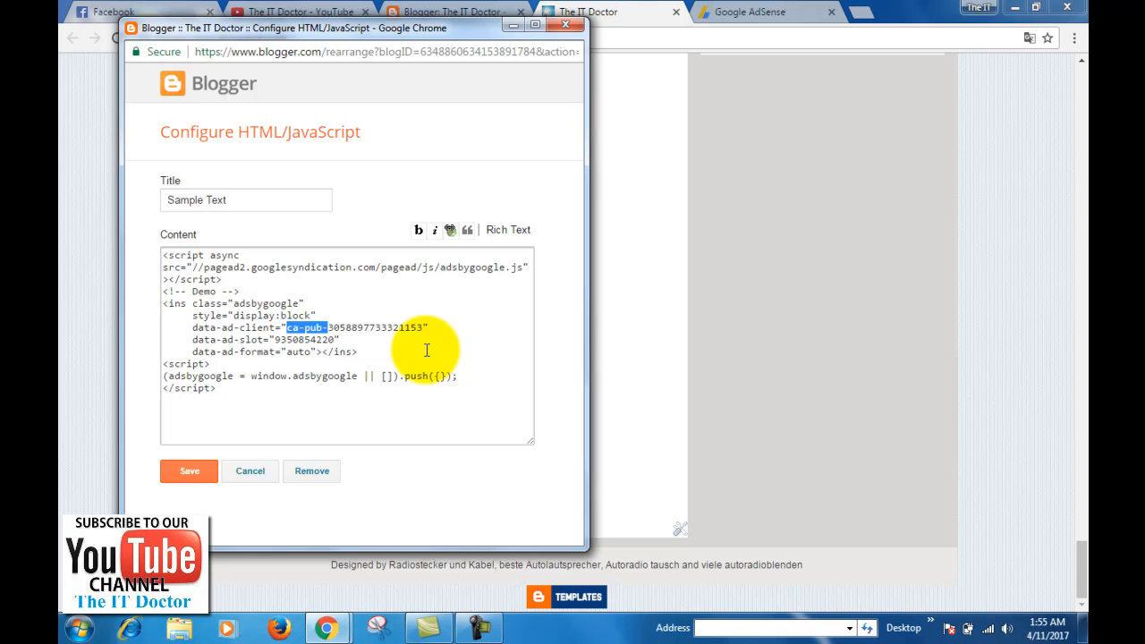
pyautogui.press('BackSpace')
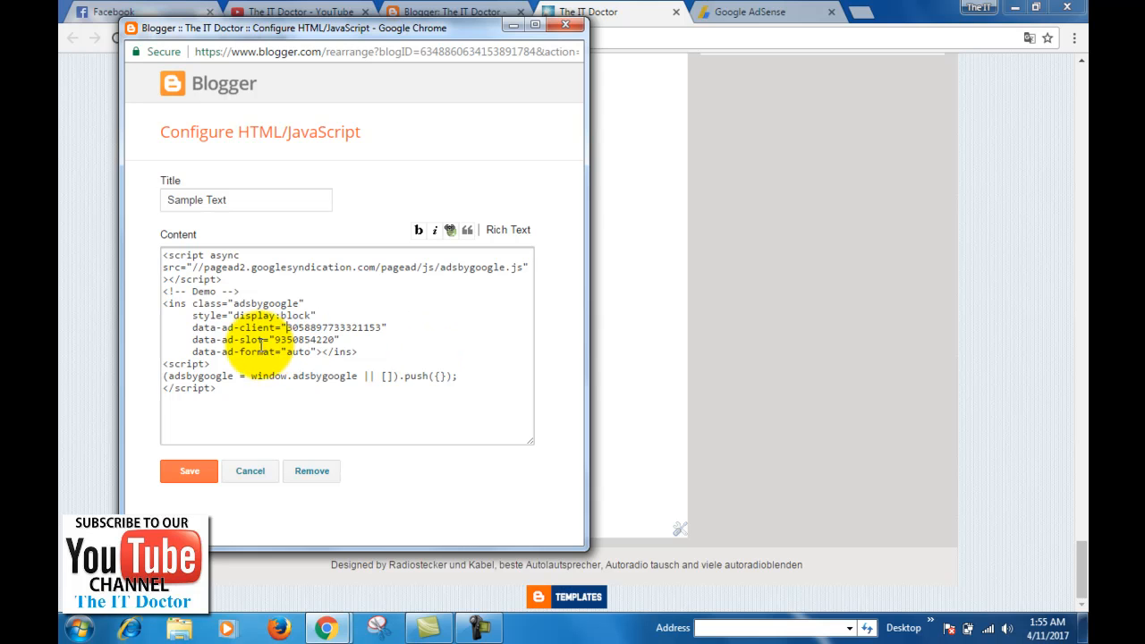
pyautogui.moveTo(222, 343); pyautogui.dragTo(330, 352)
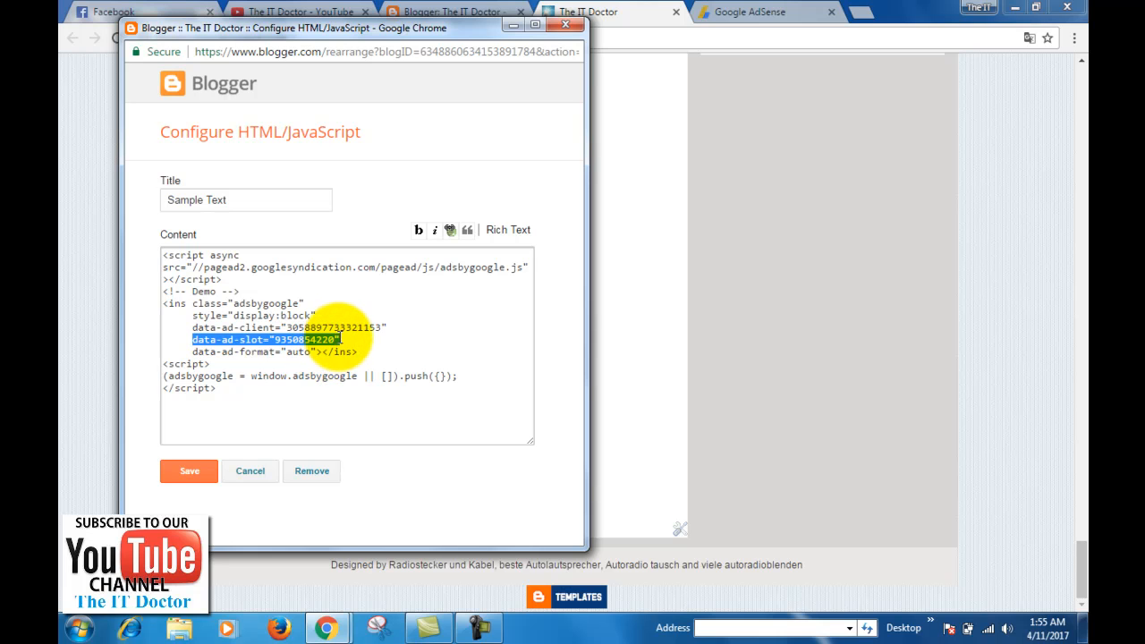
pyautogui.click(178, 471)
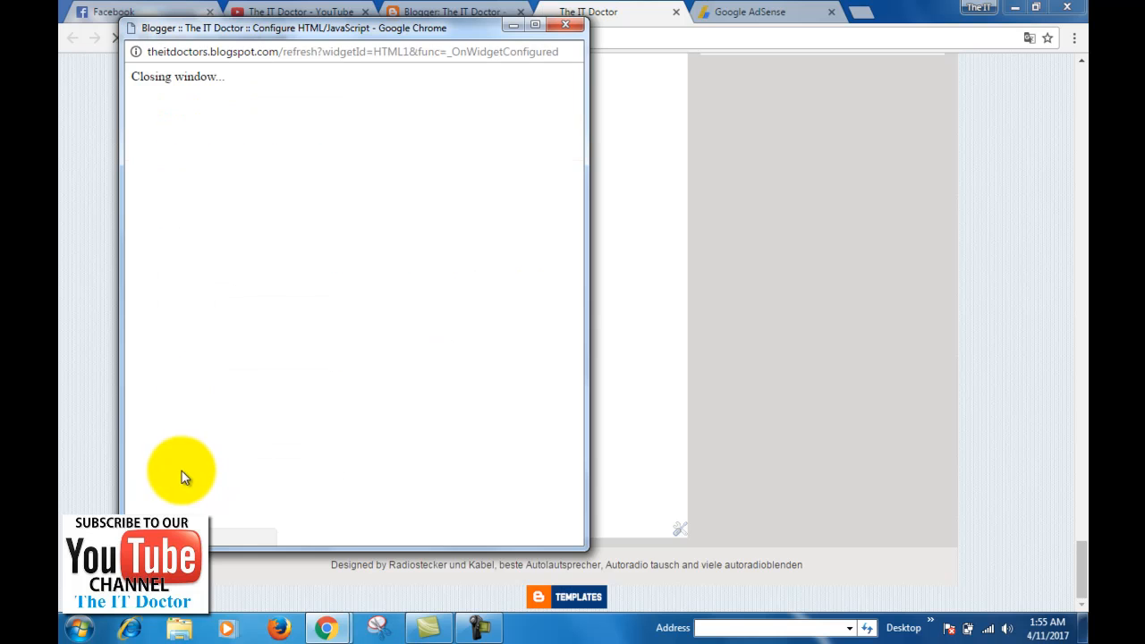
# - Examine the ad in the middle Sample Text column of the reloaded blog's footer
pyautogui.scroll(-1, 329, 294)
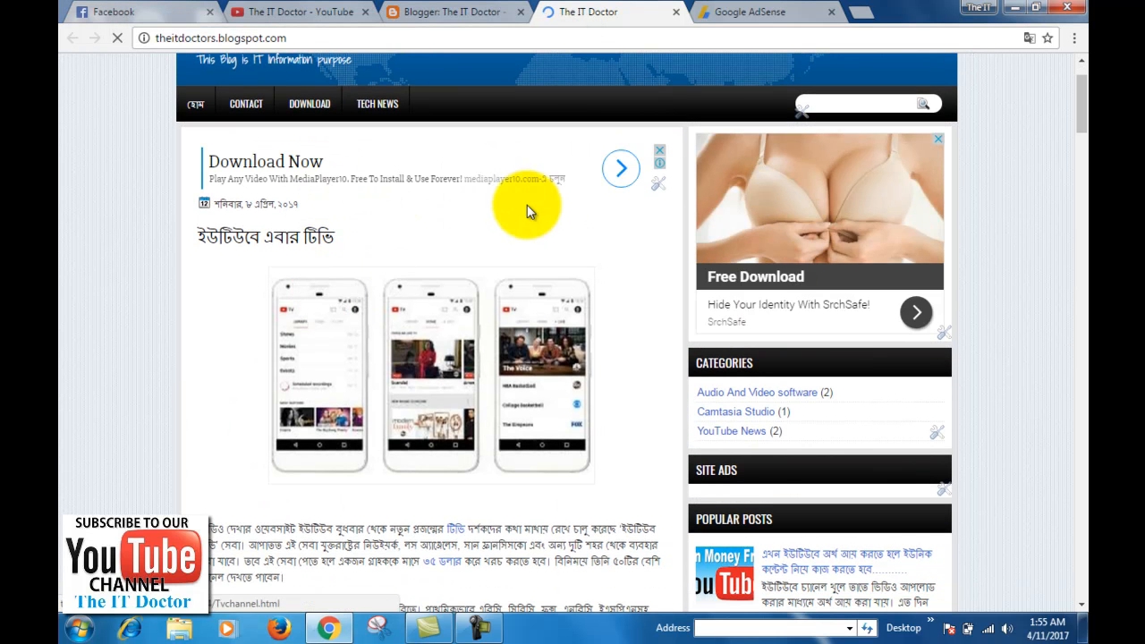
pyautogui.scroll(-15, 555, 242)
pyautogui.scroll(-20, 570, 271)
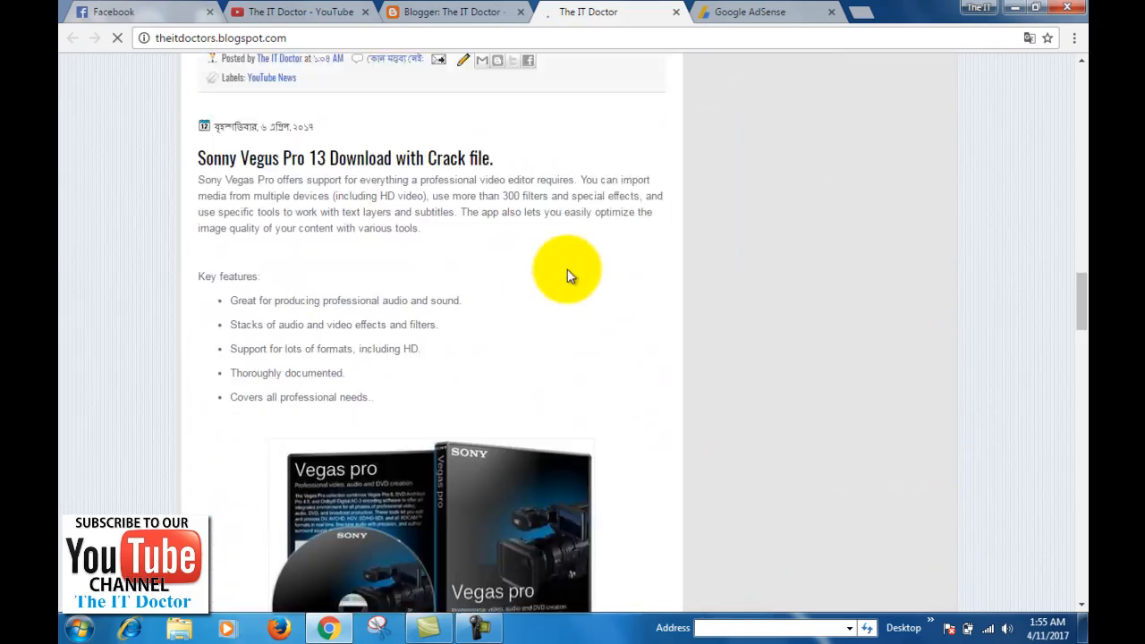
pyautogui.scroll(-5, 560, 322)
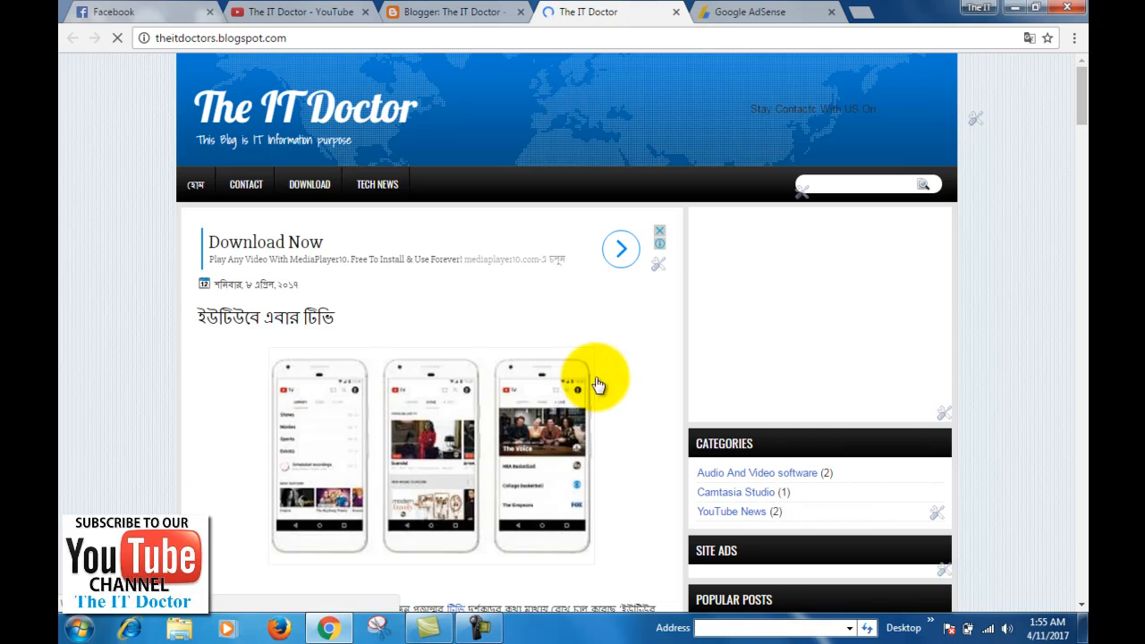
pyautogui.scroll(-15, 600, 388)
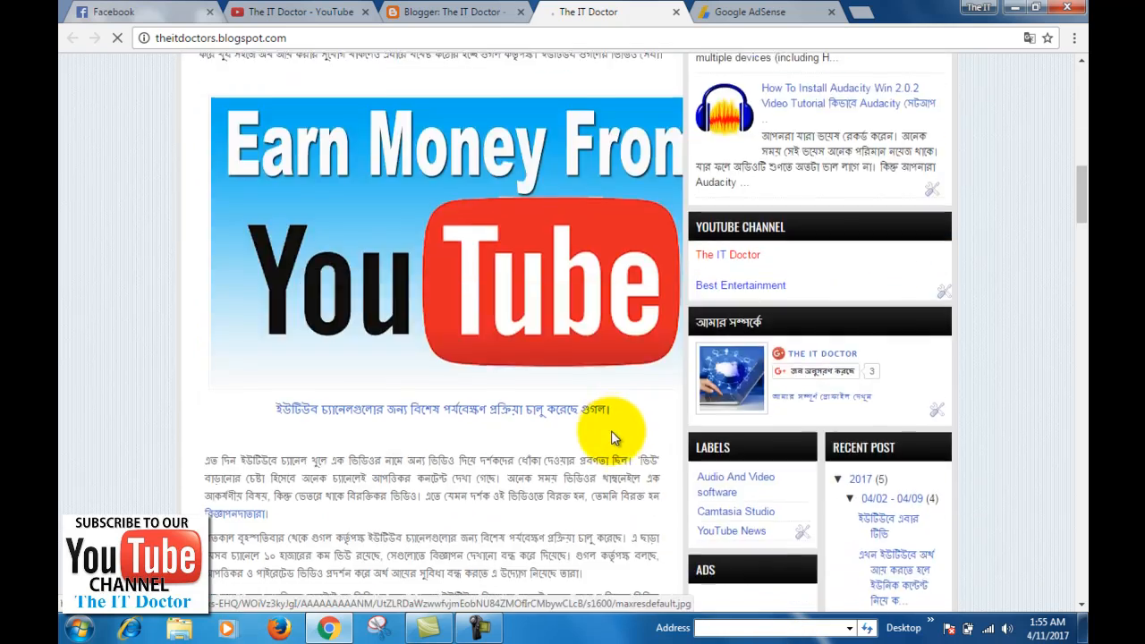
pyautogui.scroll(-20, 613, 438)
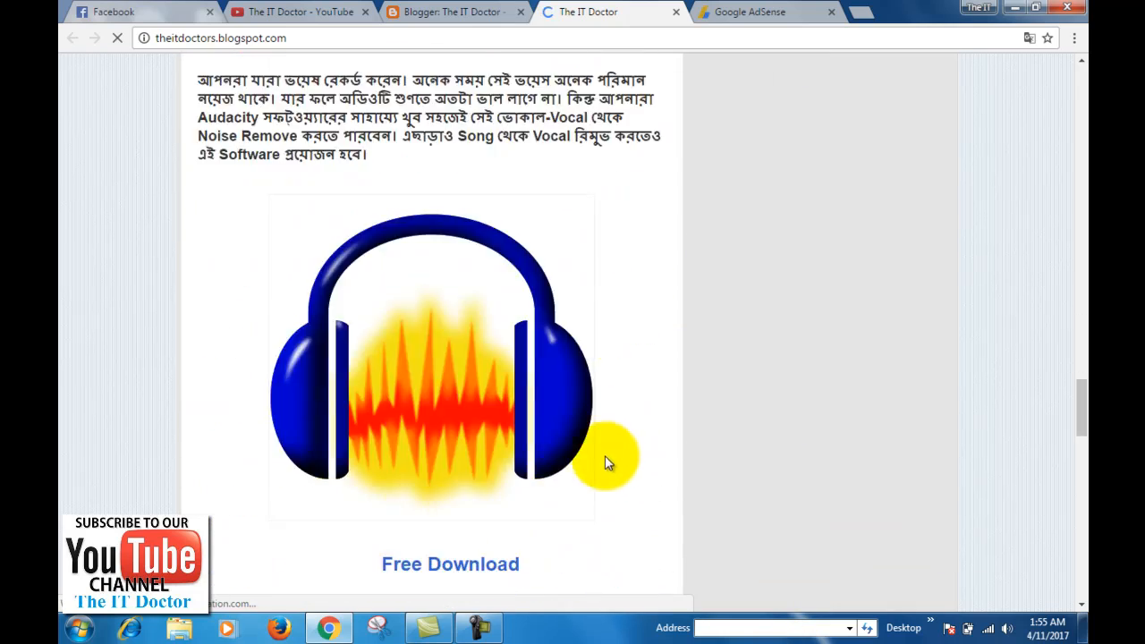
pyautogui.scroll(-15, 613, 456)
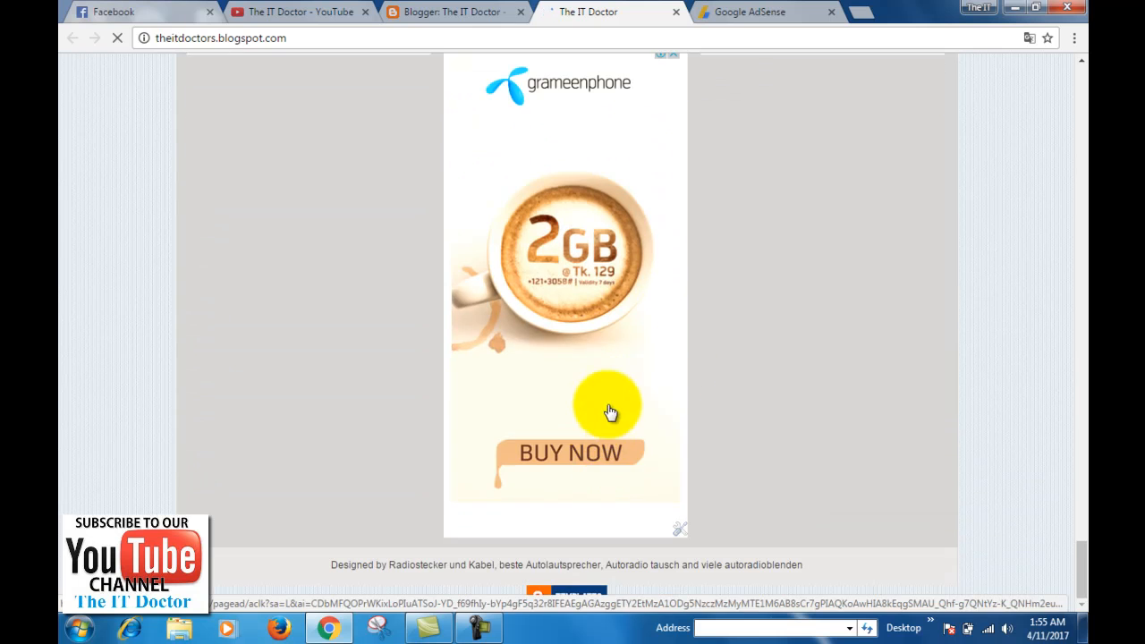
pyautogui.scroll(1, 742, 345)
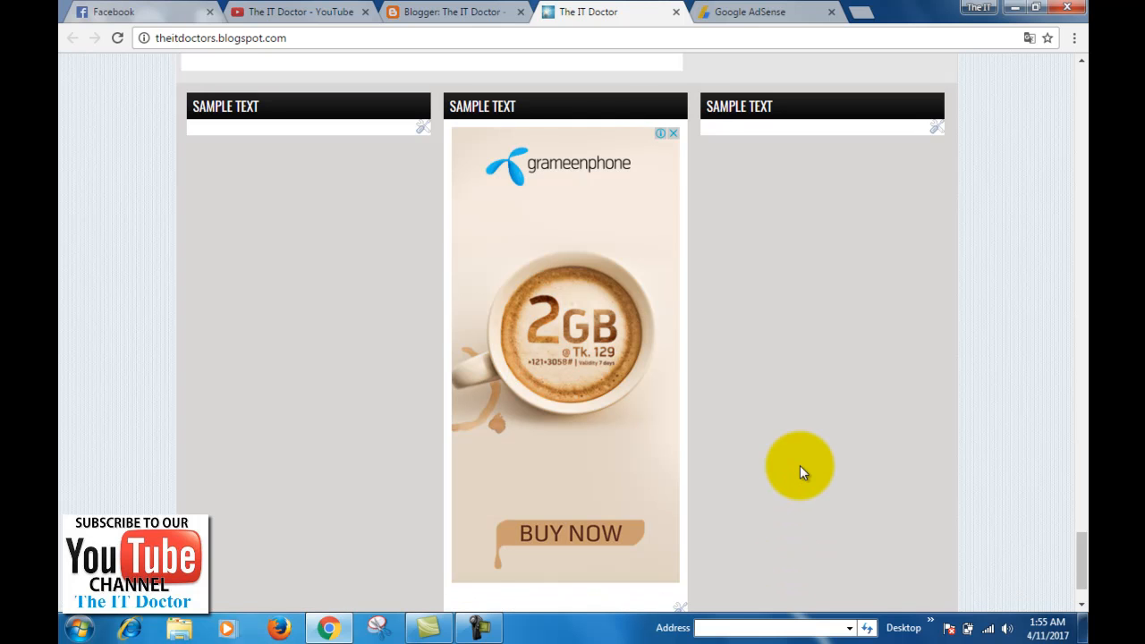
# - Examine the sidebar Ads gadget on the blog page, open its configuration and close it without changes
pyautogui.scroll(9, 734, 389)
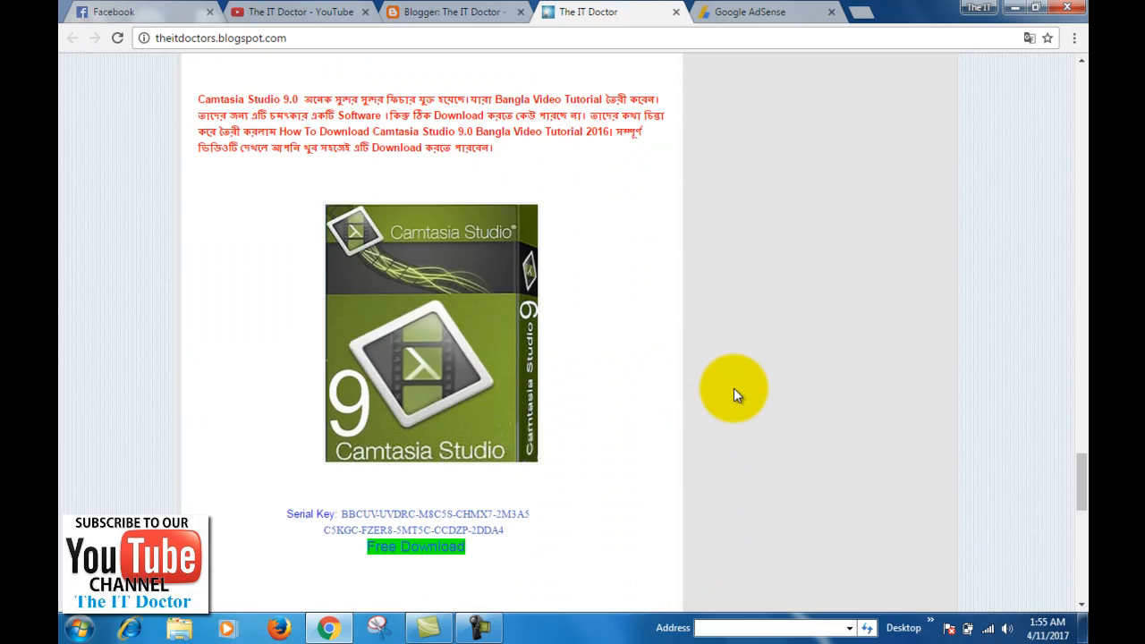
pyautogui.scroll(15, 734, 395)
pyautogui.scroll(10, 753, 415)
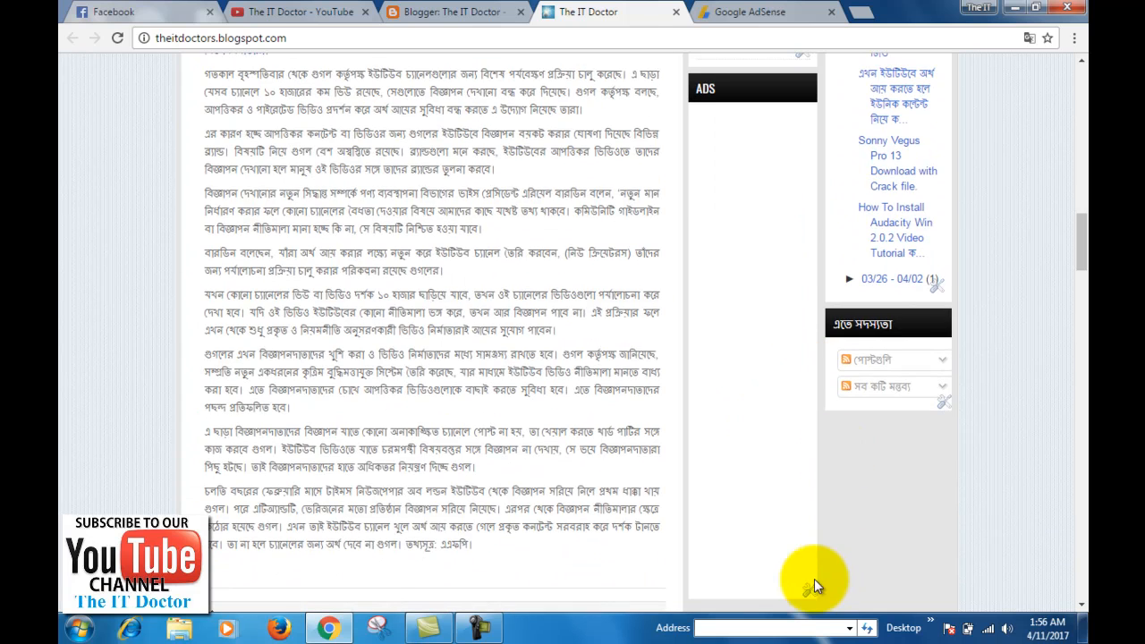
pyautogui.click(810, 587)
pyautogui.click(571, 22)
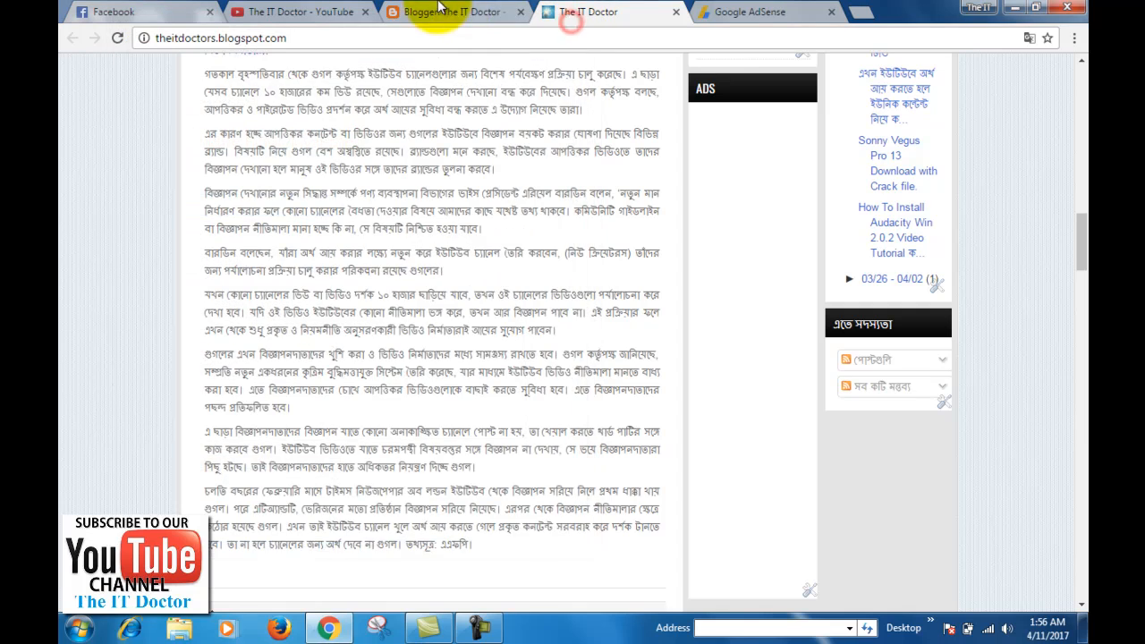
# - Open the middle footer Sample Text gadget's configuration, copy its entire Demo ad code and save the gadget
pyautogui.scroll(-15, 627, 429)
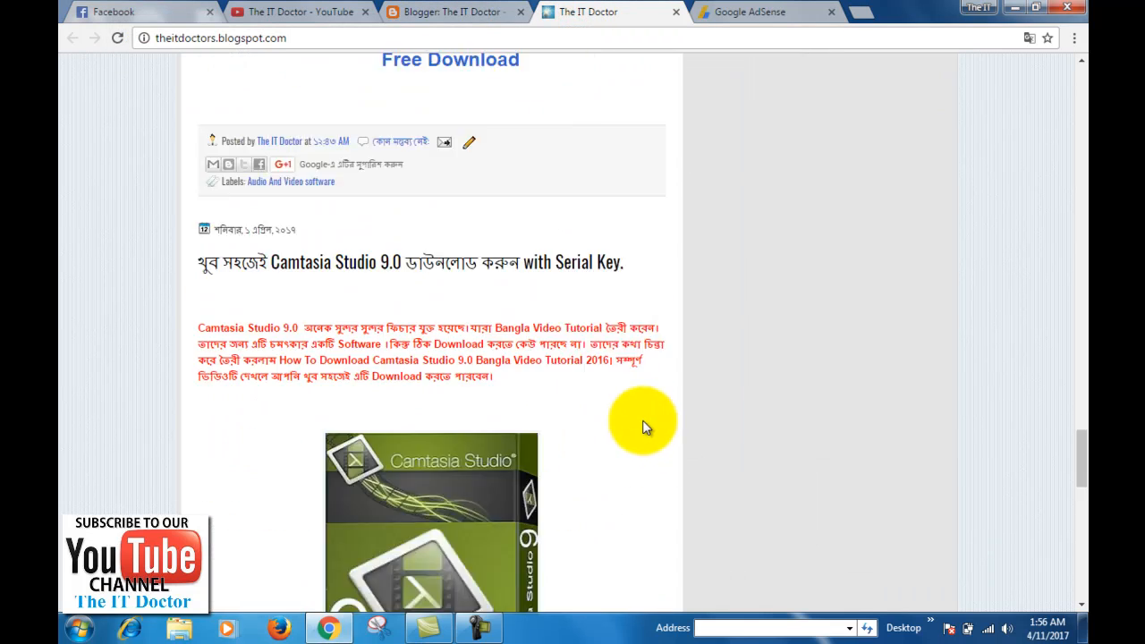
pyautogui.scroll(-15, 645, 427)
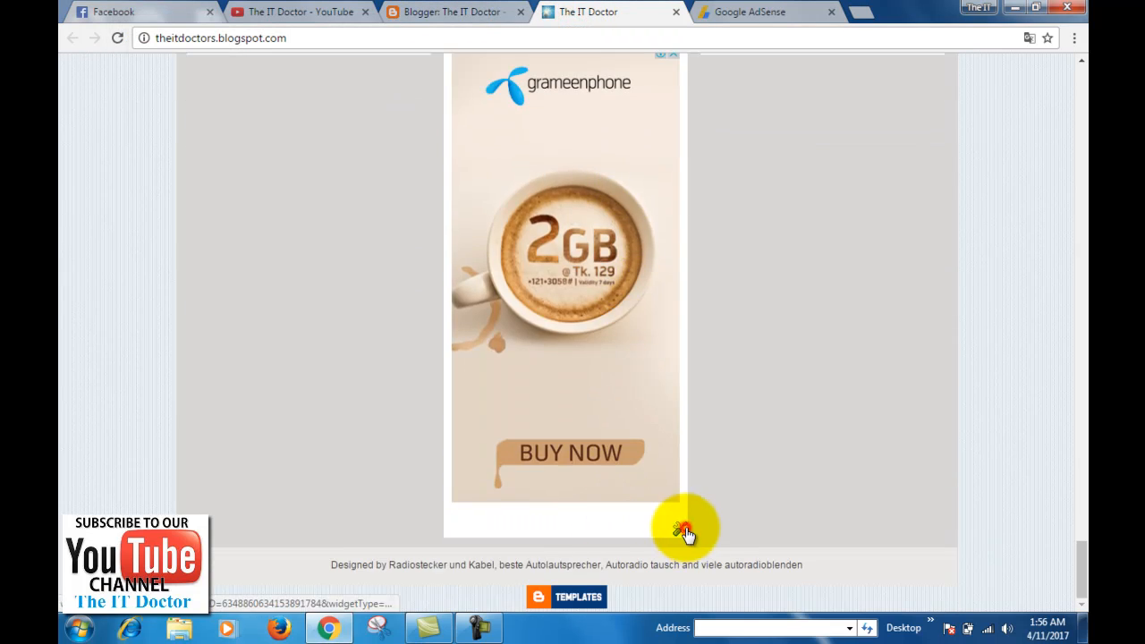
pyautogui.click(683, 531)
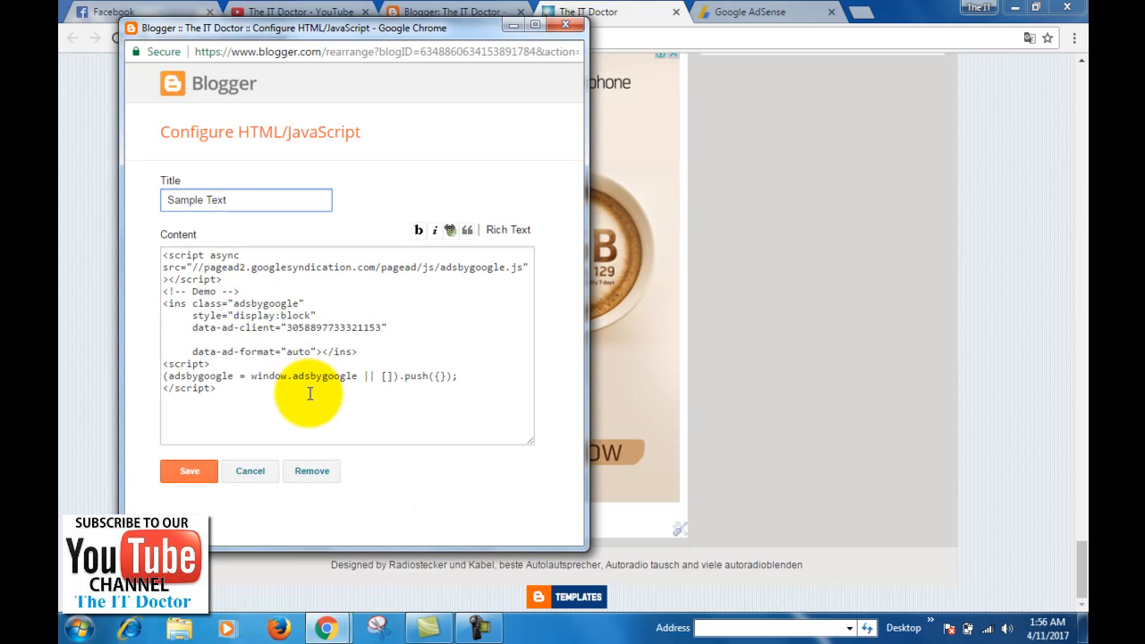
pyautogui.moveTo(224, 392); pyautogui.dragTo(140, 256)
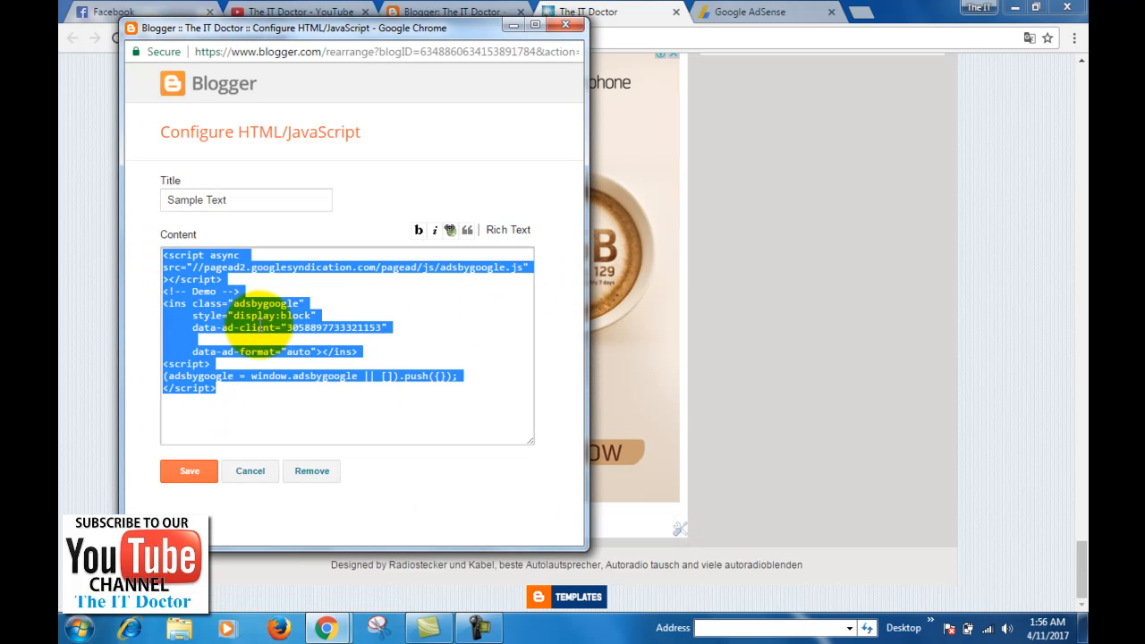
pyautogui.press('BackSpace')
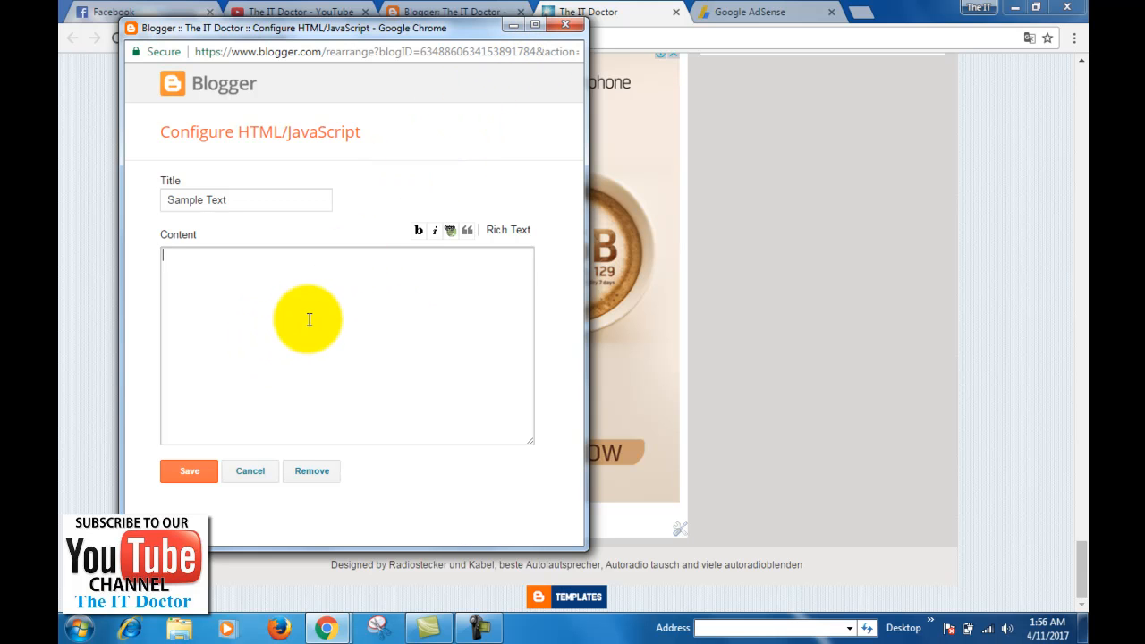
pyautogui.hotkey('ctrl', 'z')
pyautogui.rightClick(285, 311)
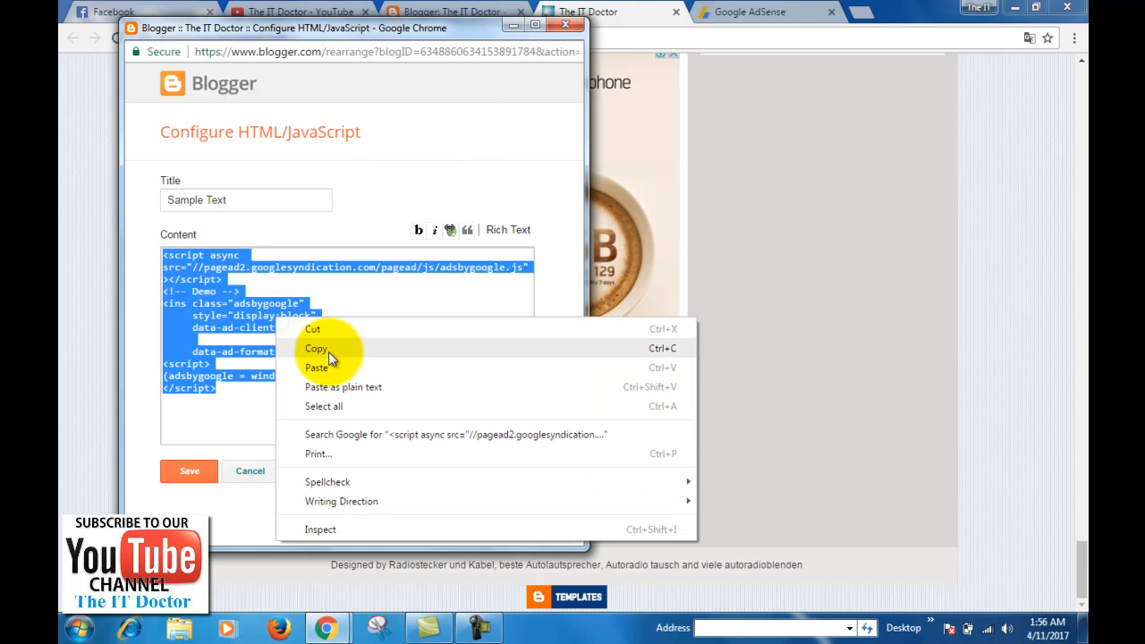
pyautogui.click(329, 352)
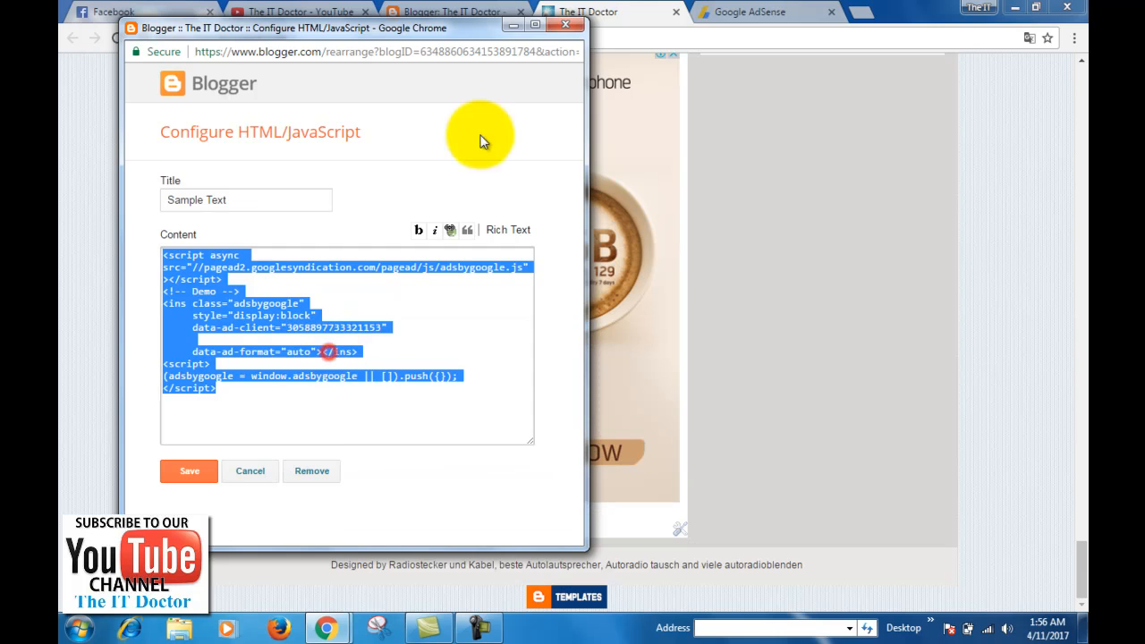
pyautogui.click(199, 474)
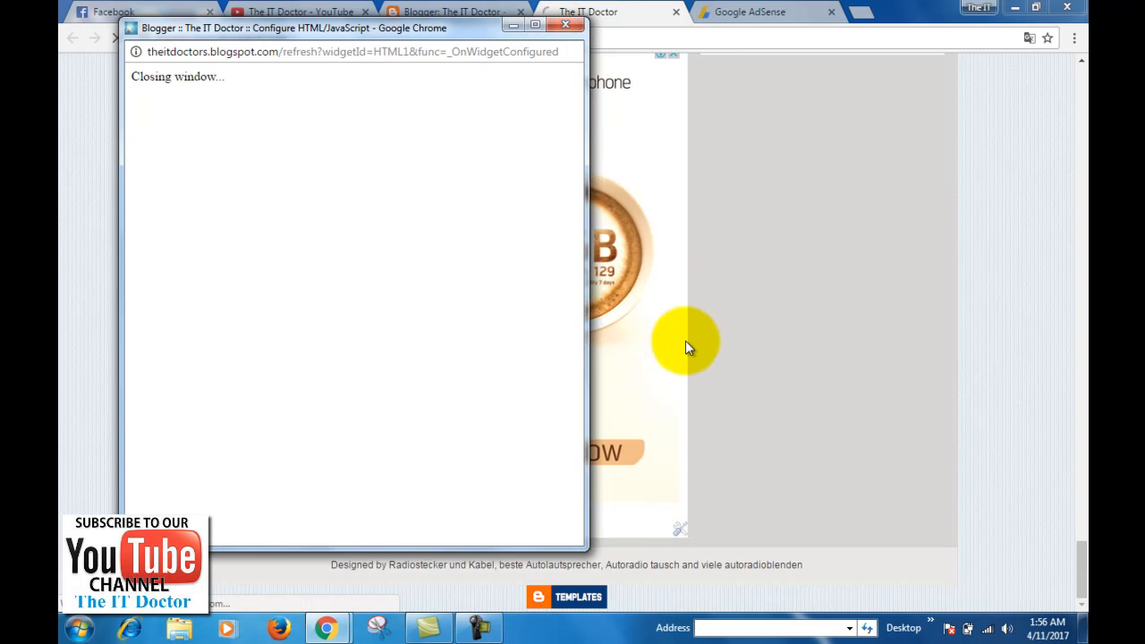
# - Replace the sidebar Ads gadget's content with the copied Demo ad code and save it
pyautogui.scroll(-15, 627, 288)
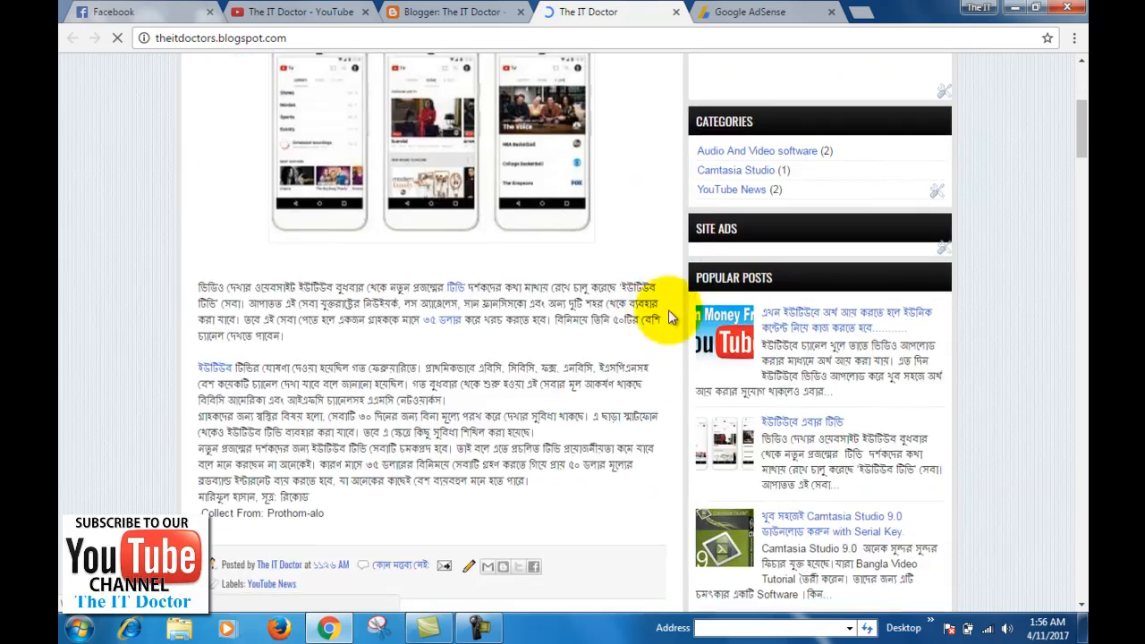
pyautogui.scroll(-20, 680, 333)
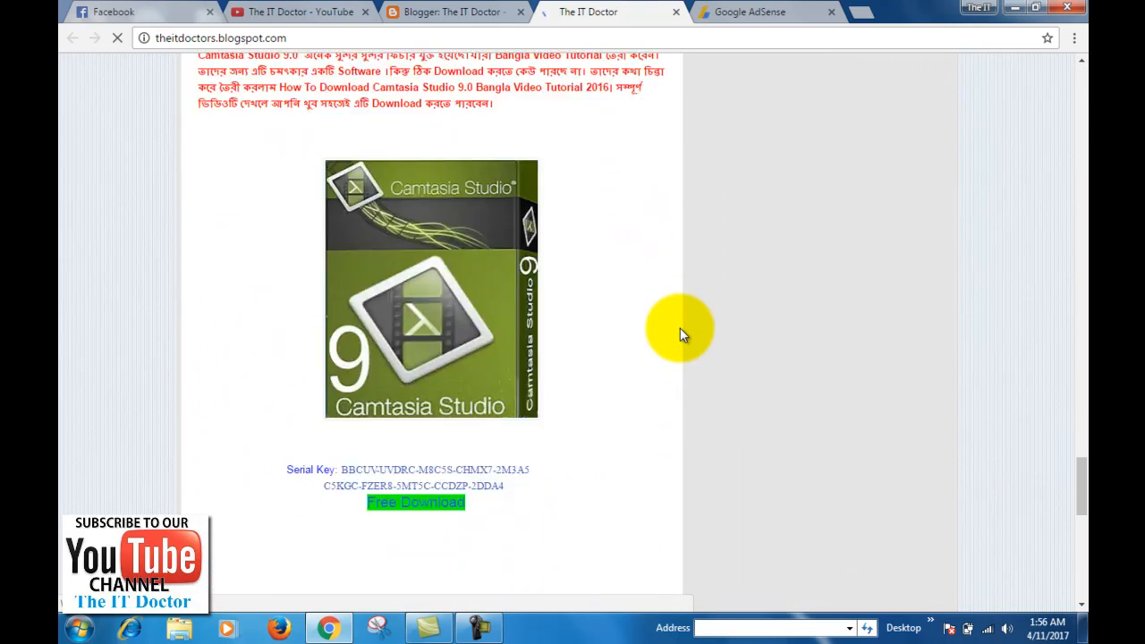
pyautogui.scroll(20, 724, 334)
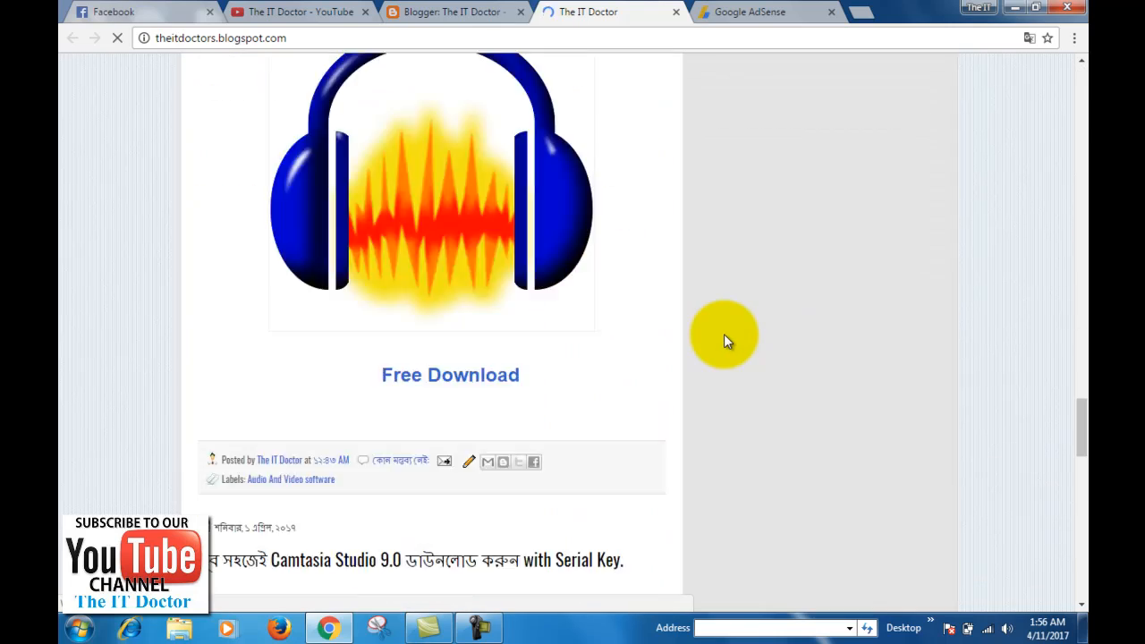
pyautogui.scroll(10, 745, 331)
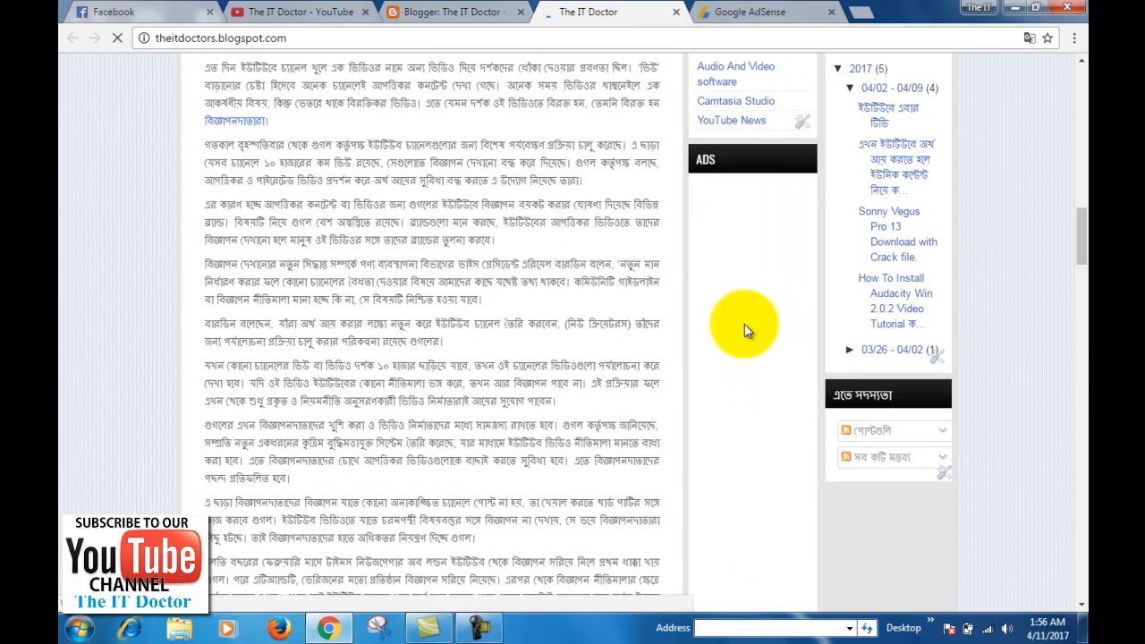
pyautogui.scroll(-3, 793, 463)
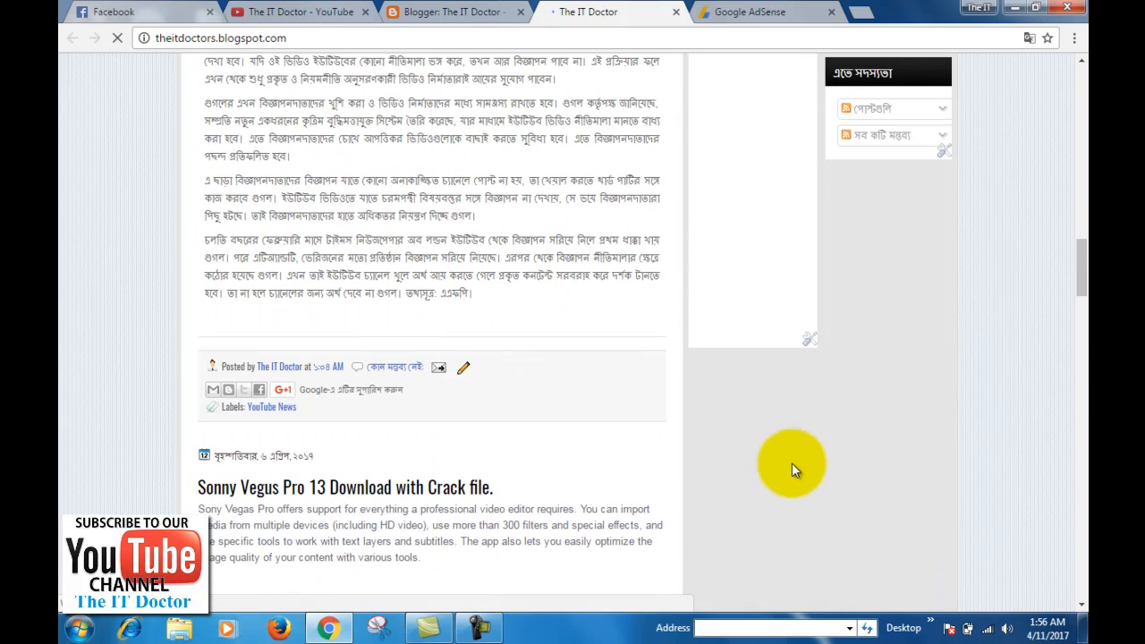
pyautogui.click(811, 347)
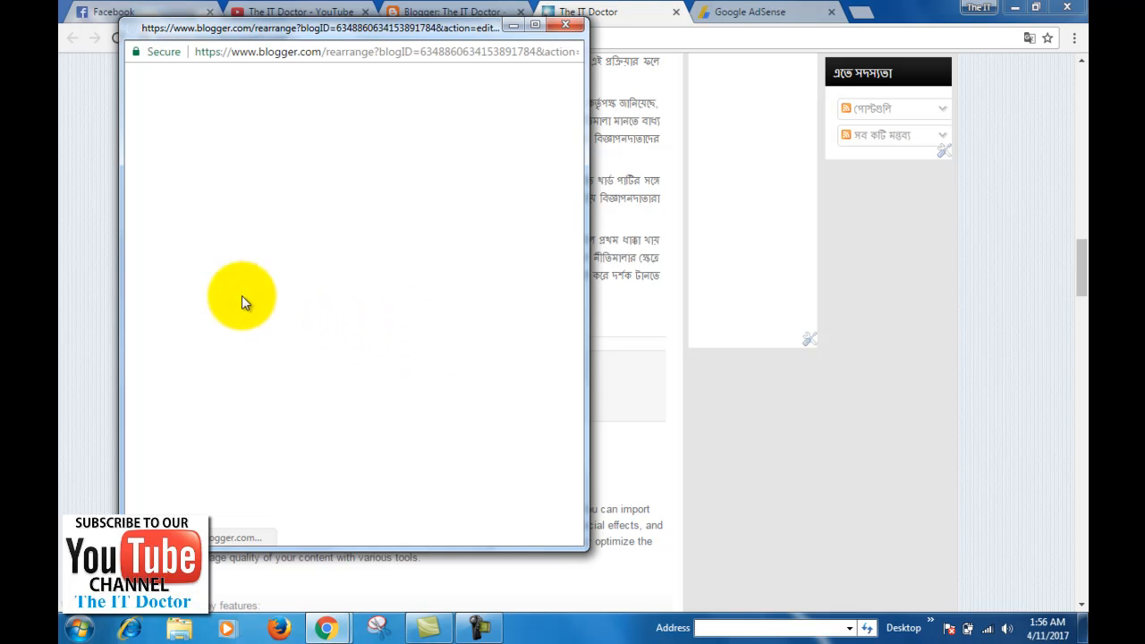
pyautogui.moveTo(294, 399); pyautogui.dragTo(166, 240)
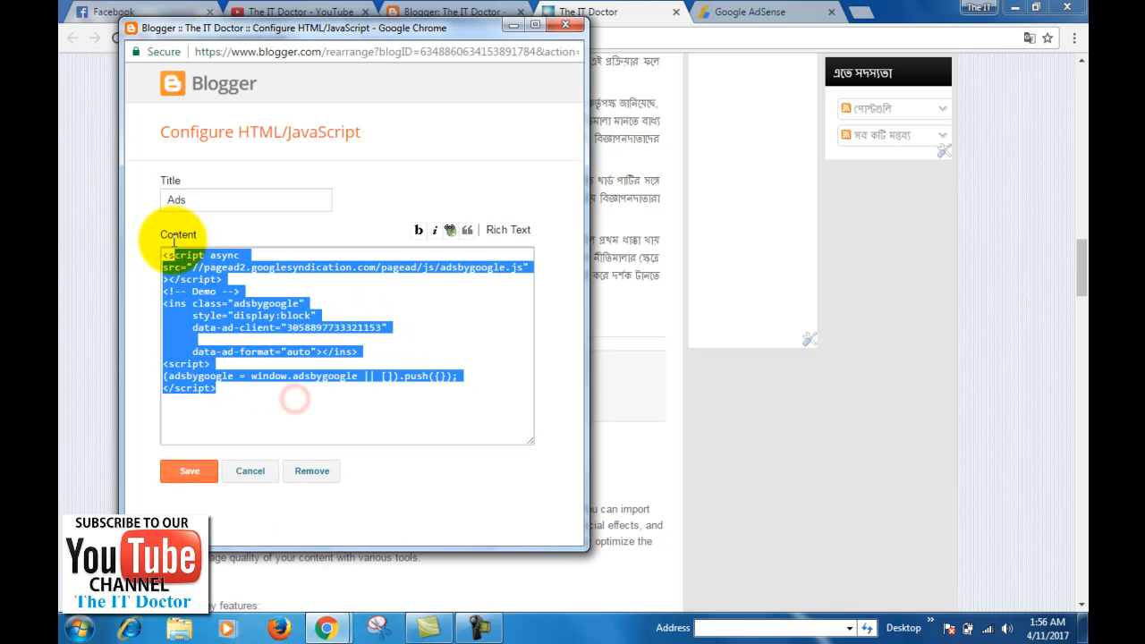
pyautogui.press('Delete')
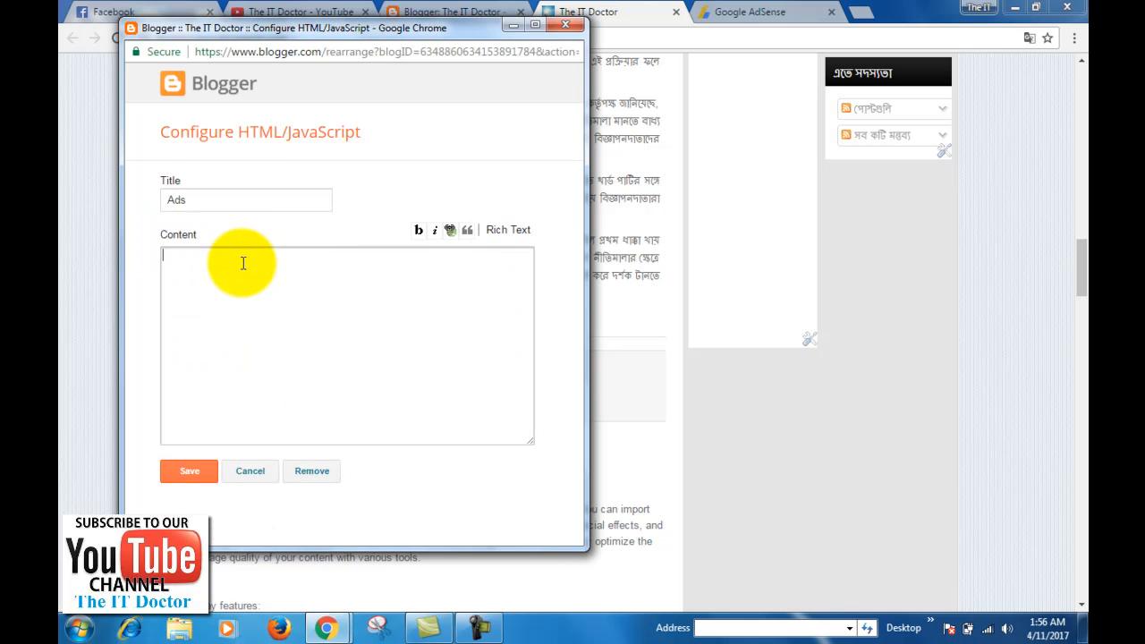
pyautogui.hotkey('ctrl', 'v')
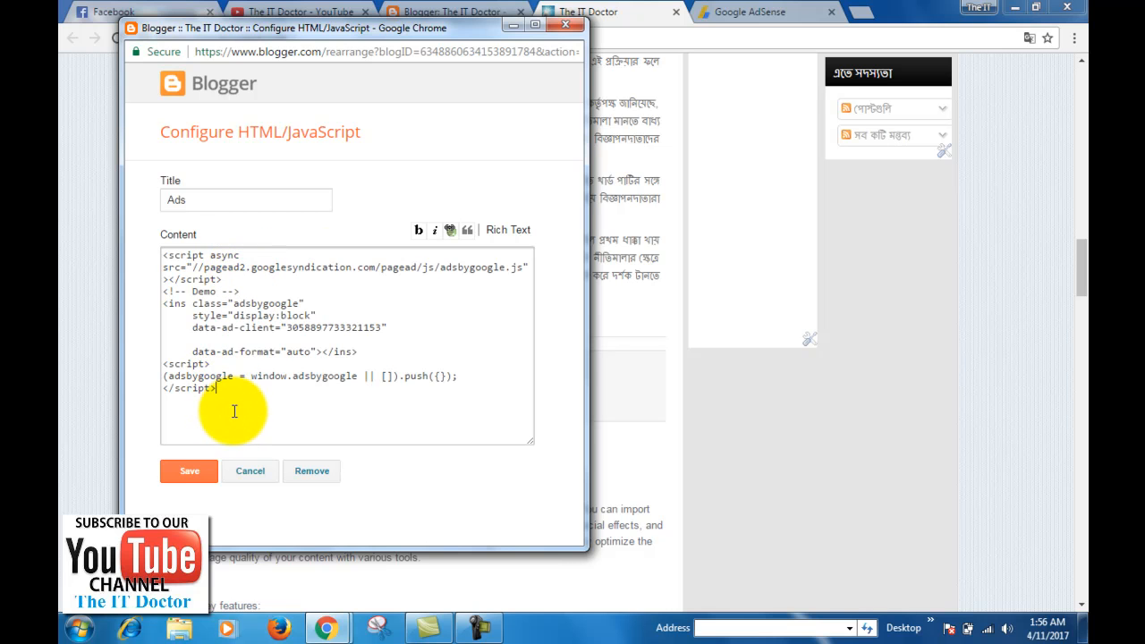
pyautogui.click(195, 472)
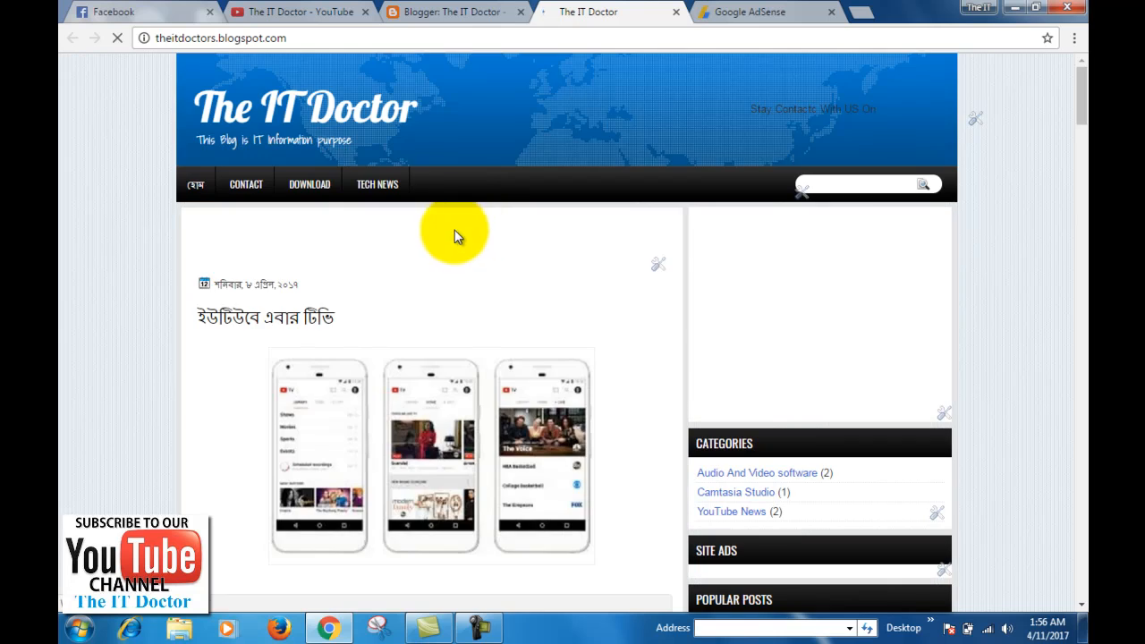
# - Examine the sidebar Ads area on the reloaded blog, review the gadget's ad code and cancel its configuration
pyautogui.scroll(-3, 652, 309)
pyautogui.scroll(-15, 652, 323)
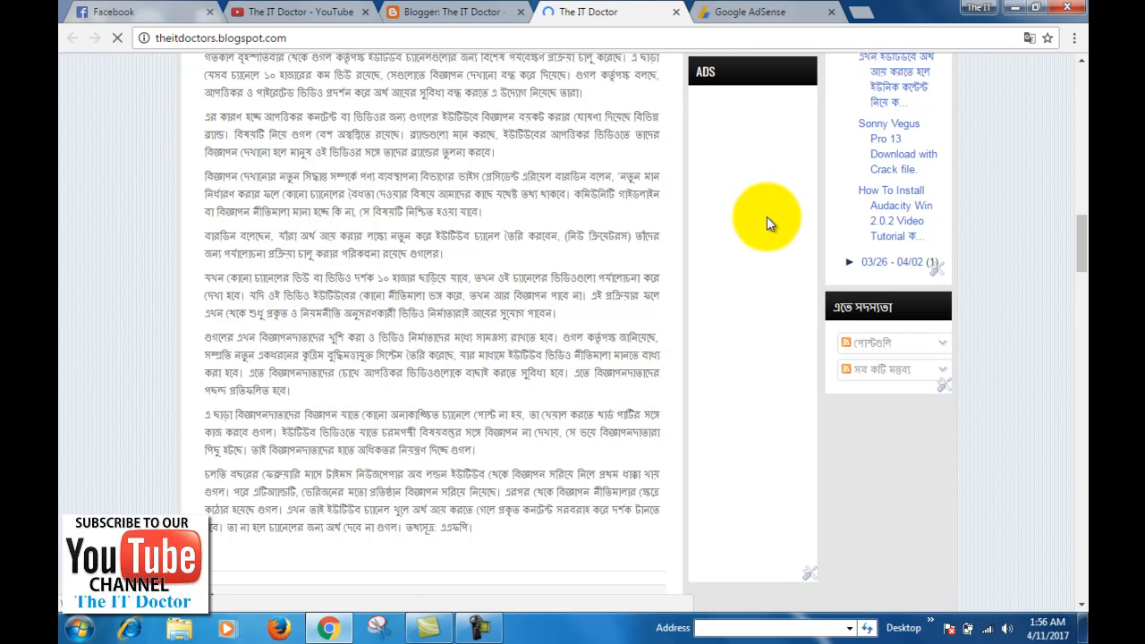
pyautogui.click(808, 574)
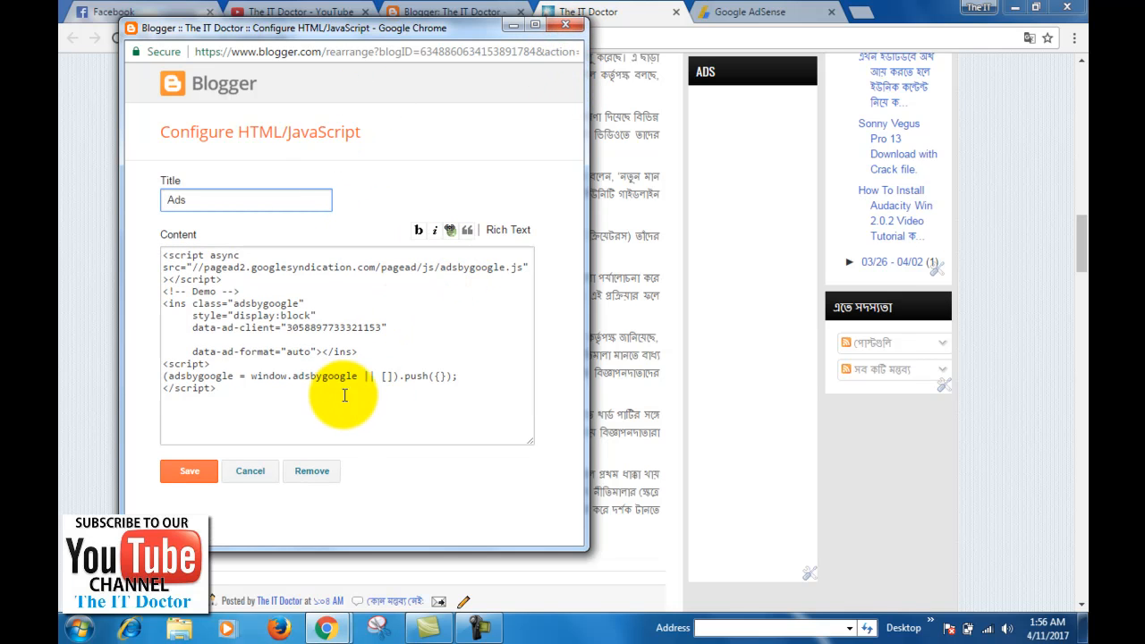
pyautogui.click(251, 471)
# - Examine the footer's middle column ad, open the first footer Sample Text gadget's configuration and close it unchanged
pyautogui.scroll(-3, 620, 357)
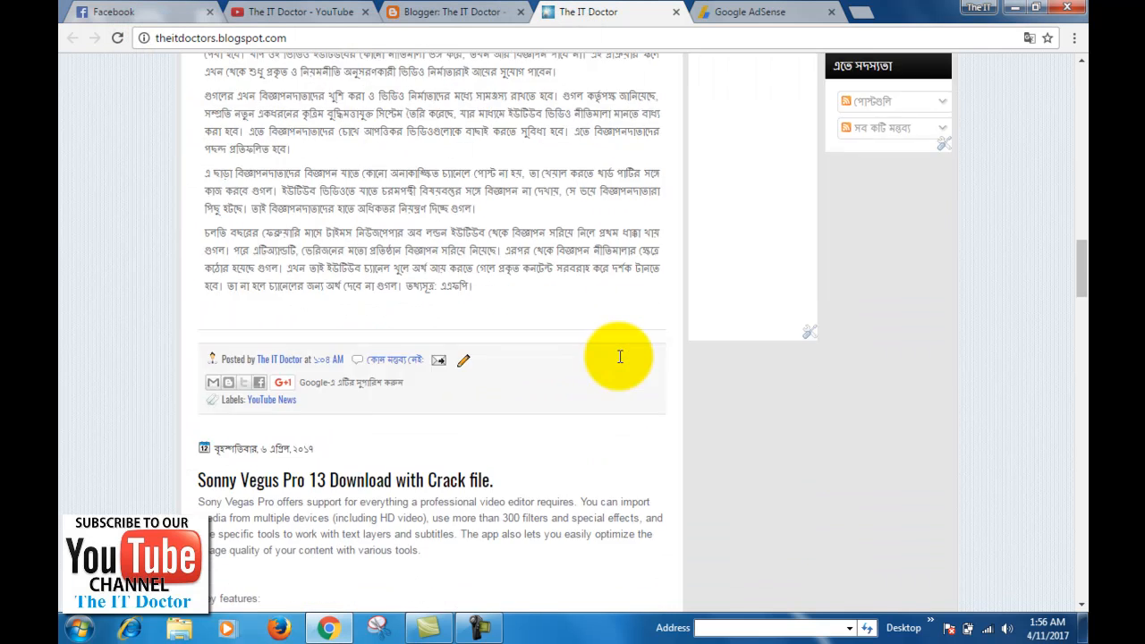
pyautogui.scroll(-15, 619, 357)
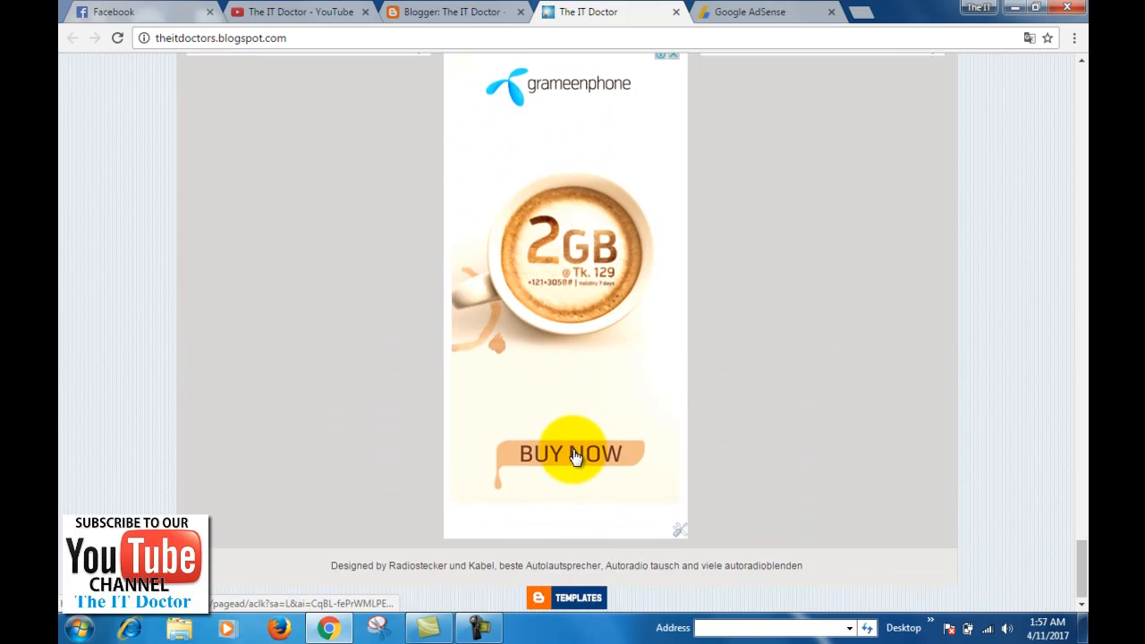
pyautogui.scroll(1, 354, 167)
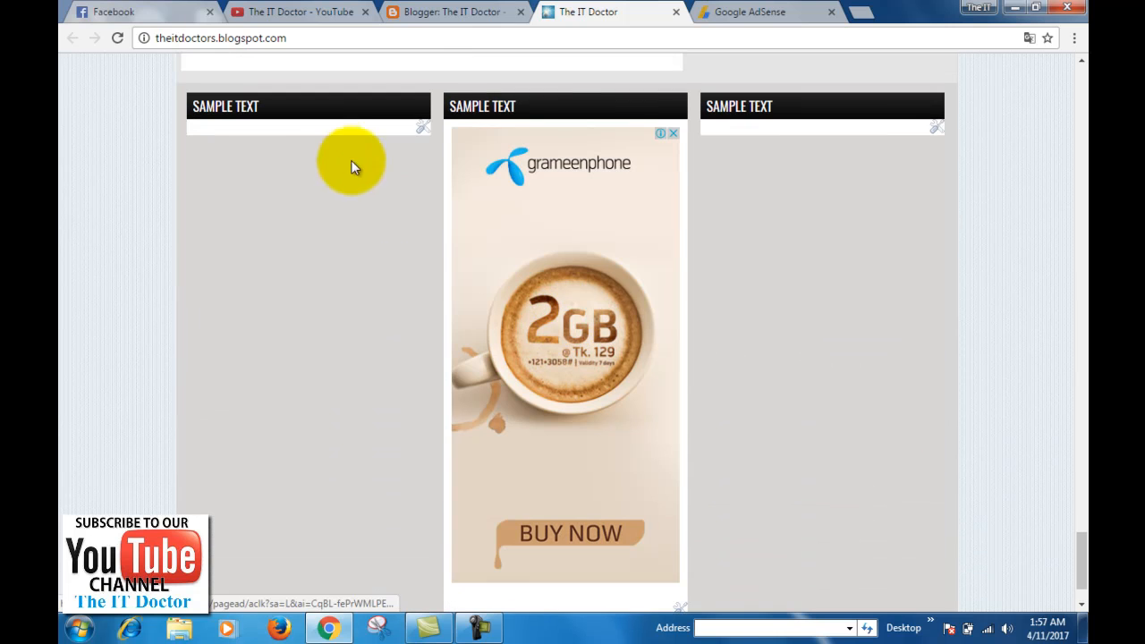
pyautogui.click(424, 128)
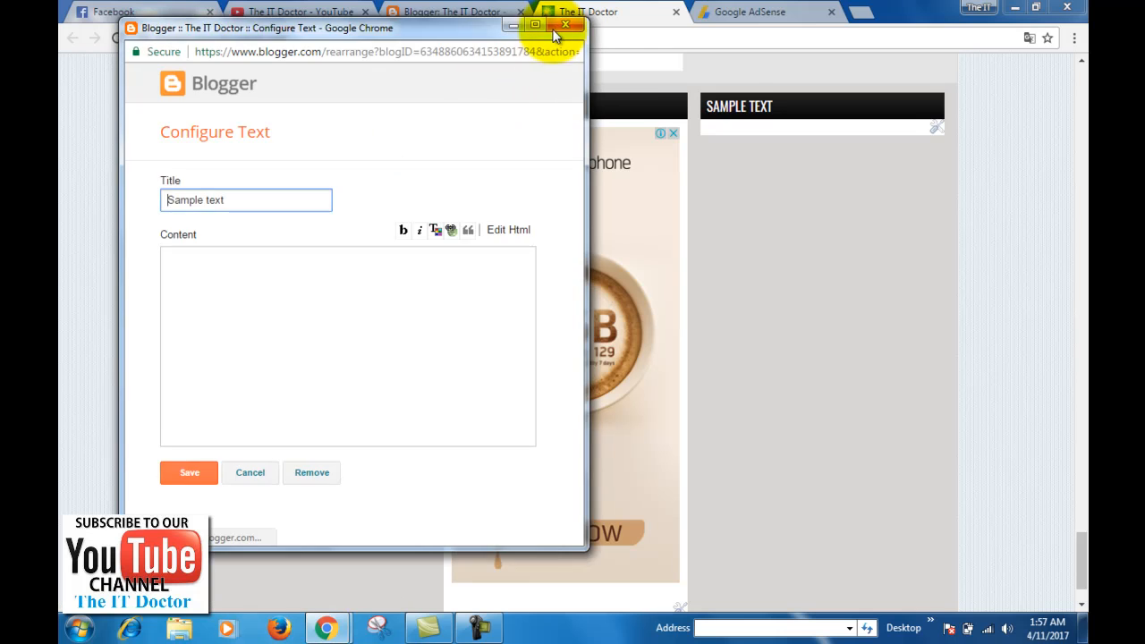
pyautogui.click(555, 29)
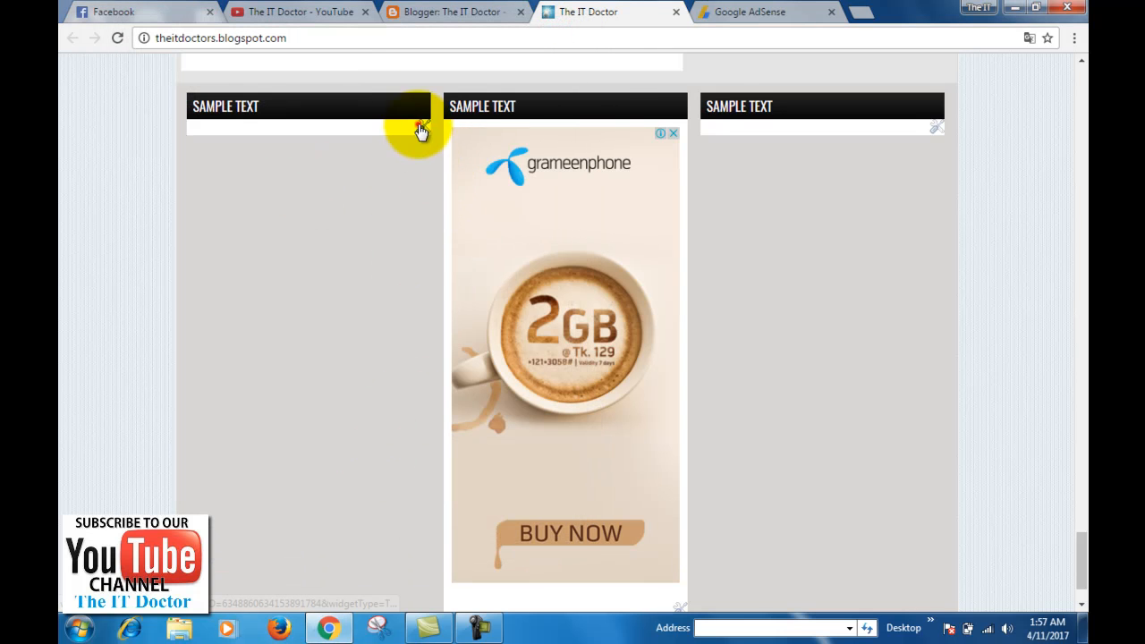
# - Paste the copied Demo ad code into the first footer column's Sample text gadget and save it
pyautogui.click(422, 128)
pyautogui.click(256, 308)
pyautogui.rightClick(254, 309)
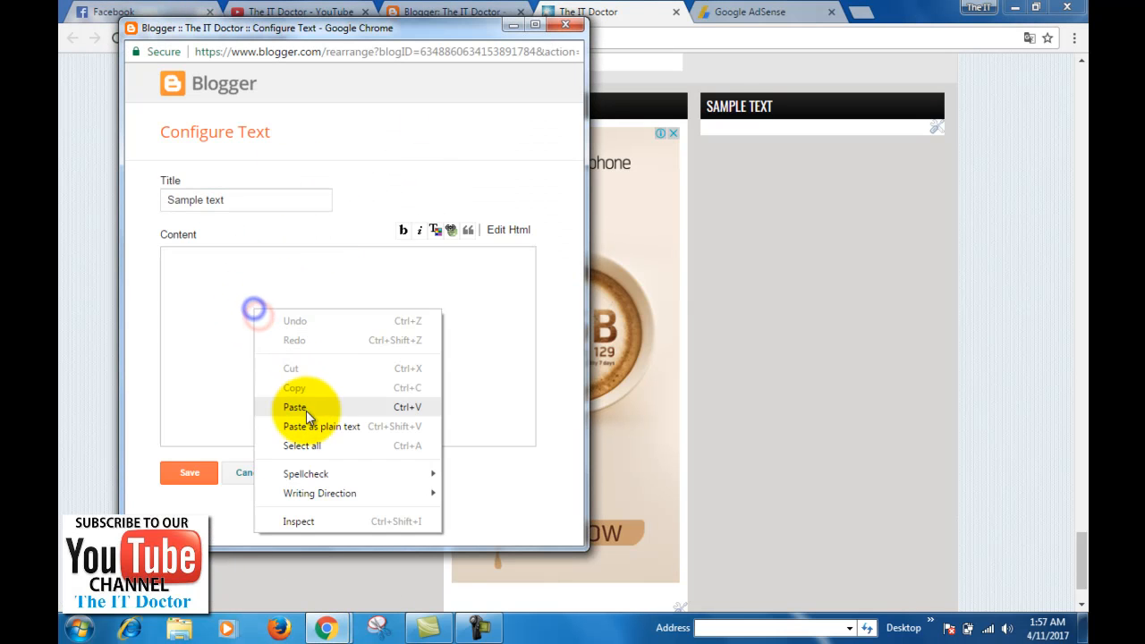
pyautogui.click(295, 407)
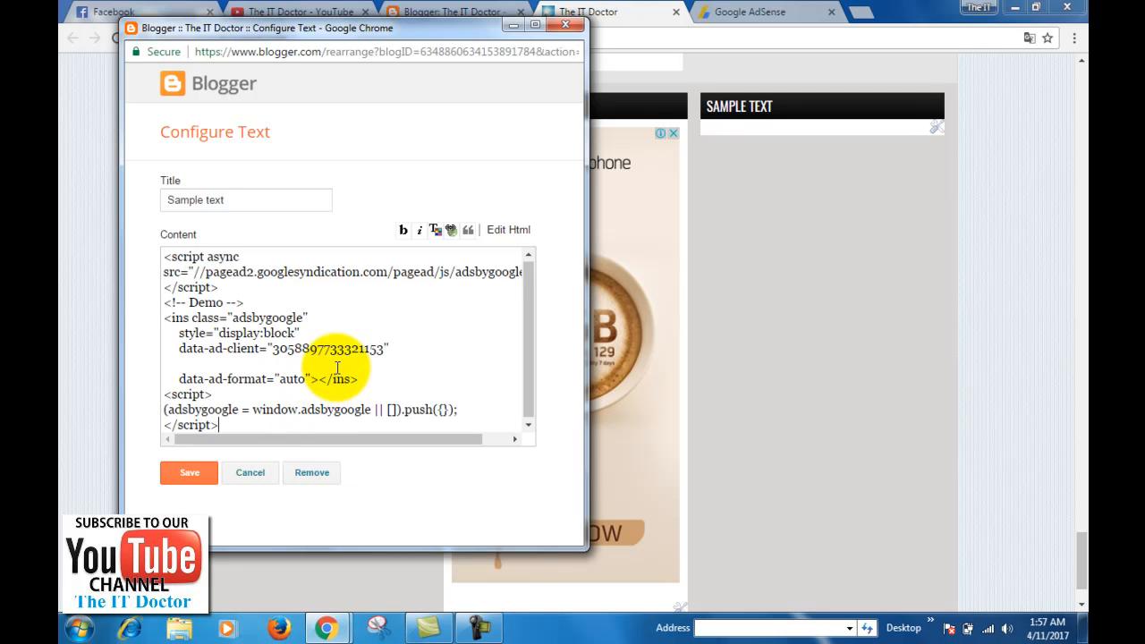
pyautogui.scroll(-2, 339, 364)
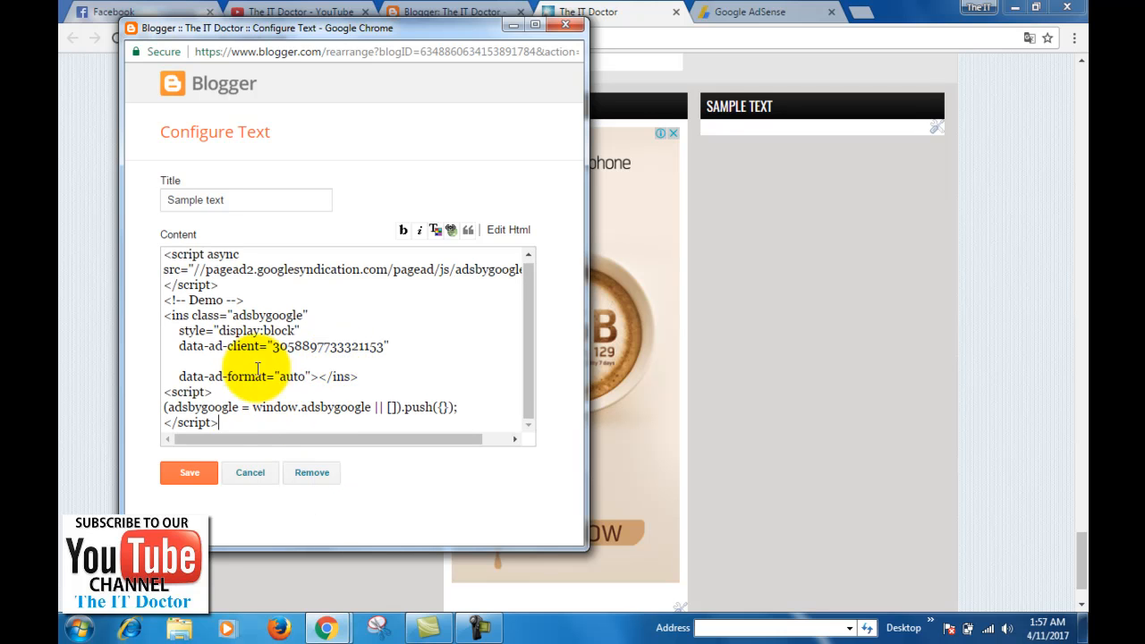
pyautogui.click(199, 467)
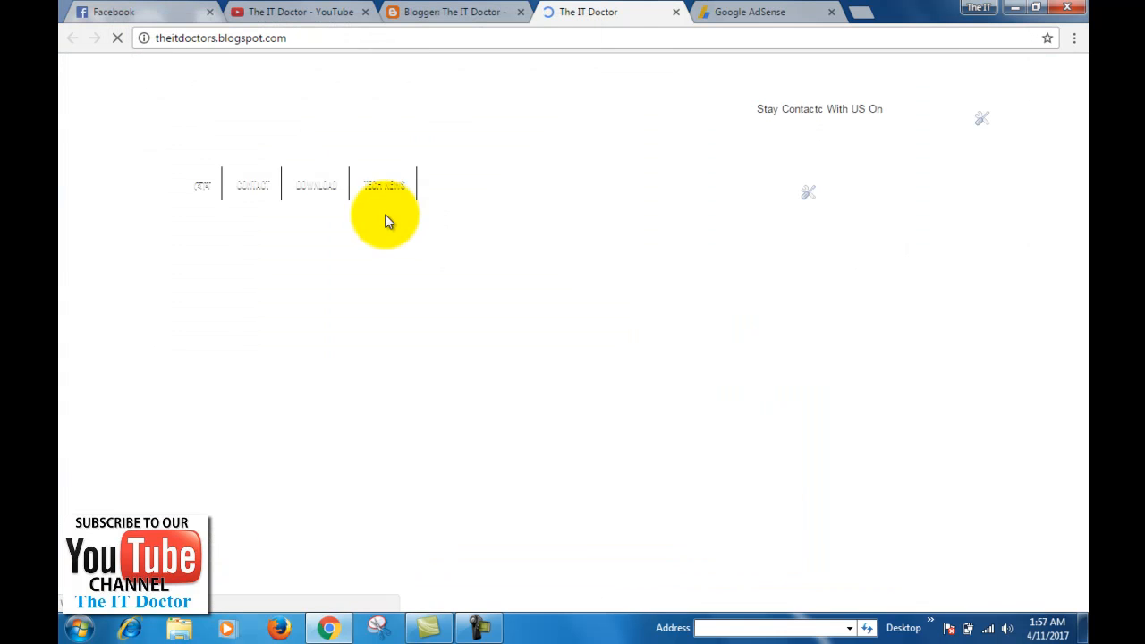
# - Check the footer on the blog, then replace the lowerbar21 Sample text gadget's content with the copied ad code in Blogger's layout and save
pyautogui.scroll(-3, 465, 311)
pyautogui.scroll(-15, 475, 356)
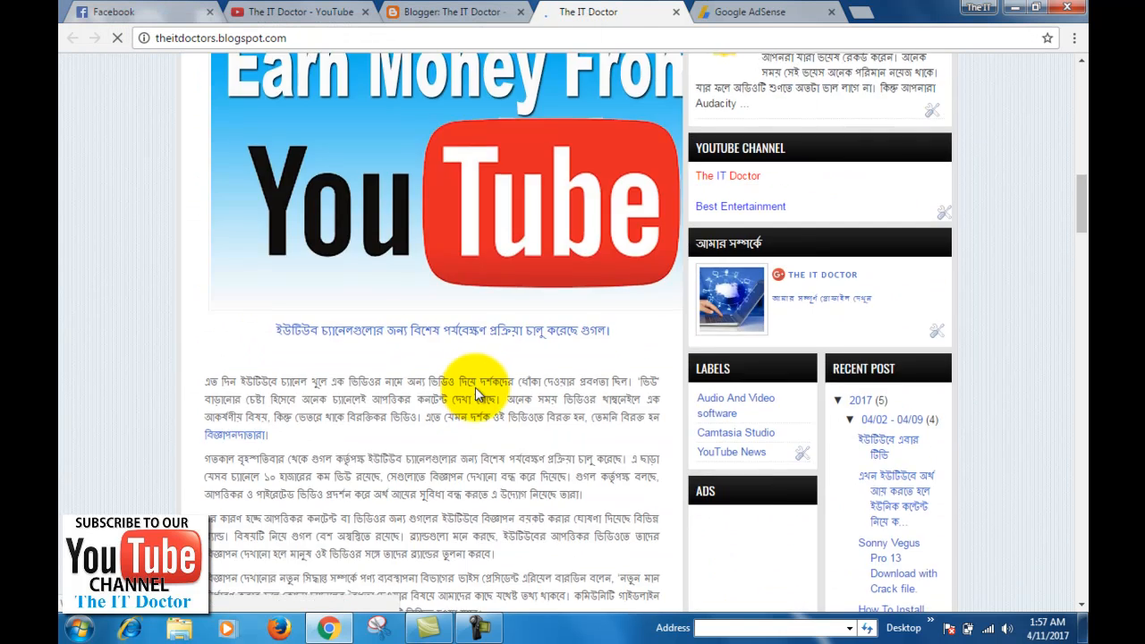
pyautogui.scroll(-10, 613, 412)
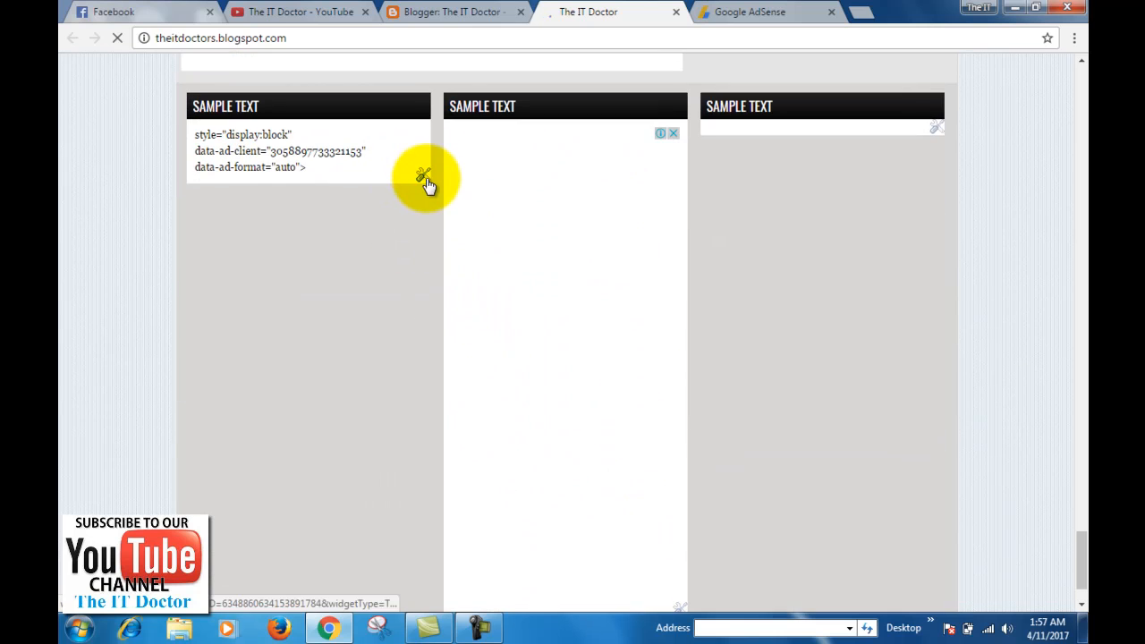
pyautogui.click(438, 11)
pyautogui.click(649, 11)
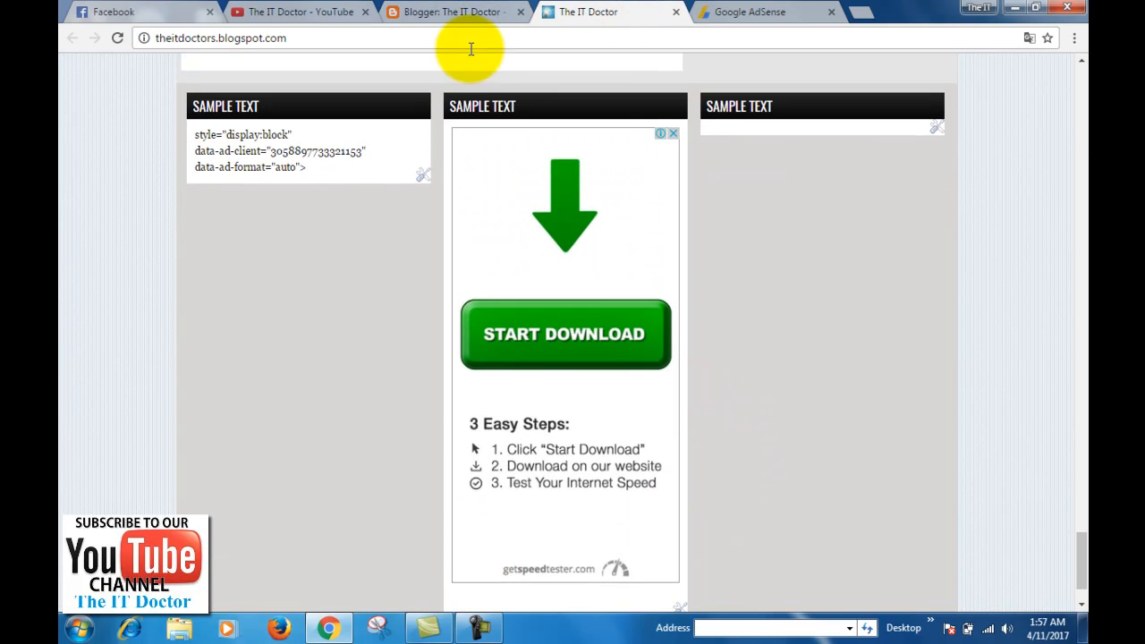
pyautogui.click(476, 12)
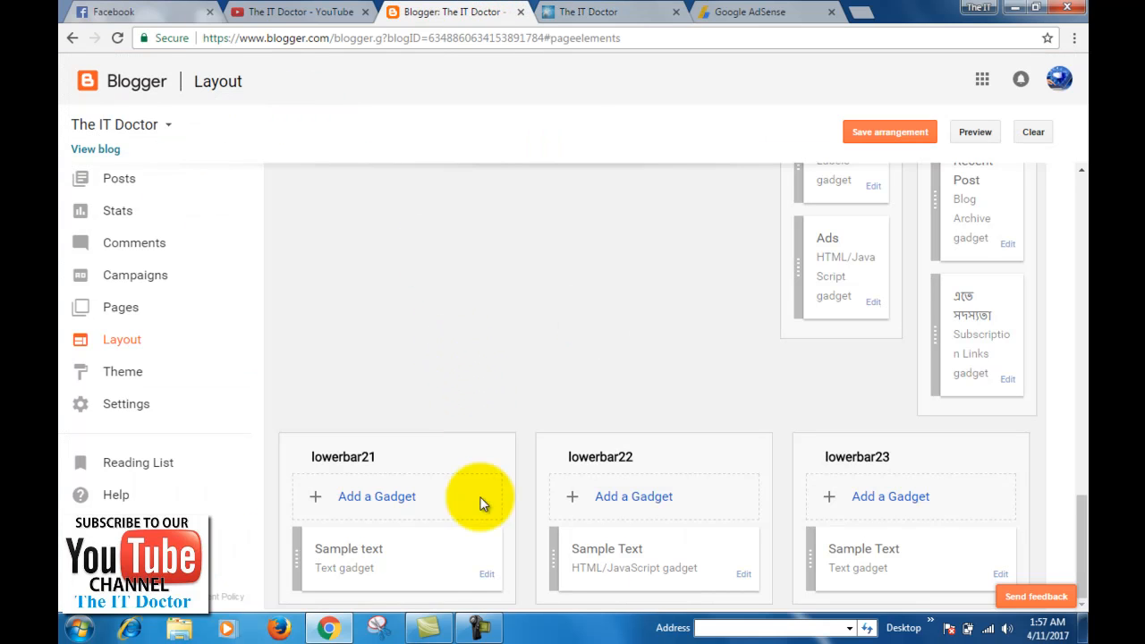
pyautogui.click(486, 573)
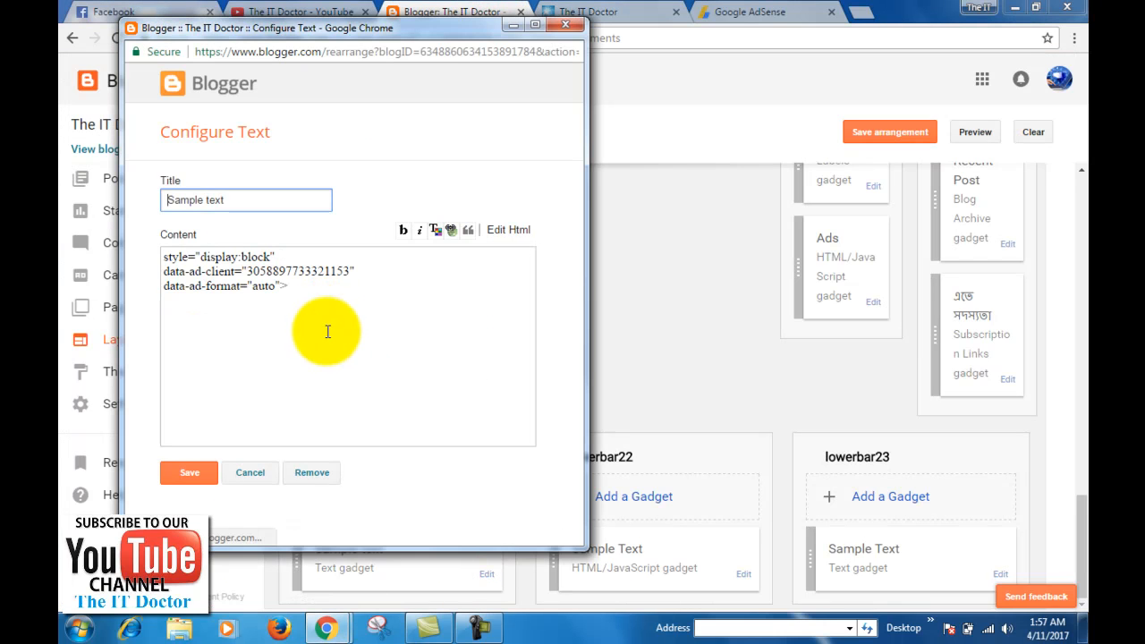
pyautogui.moveTo(349, 321); pyautogui.dragTo(159, 254)
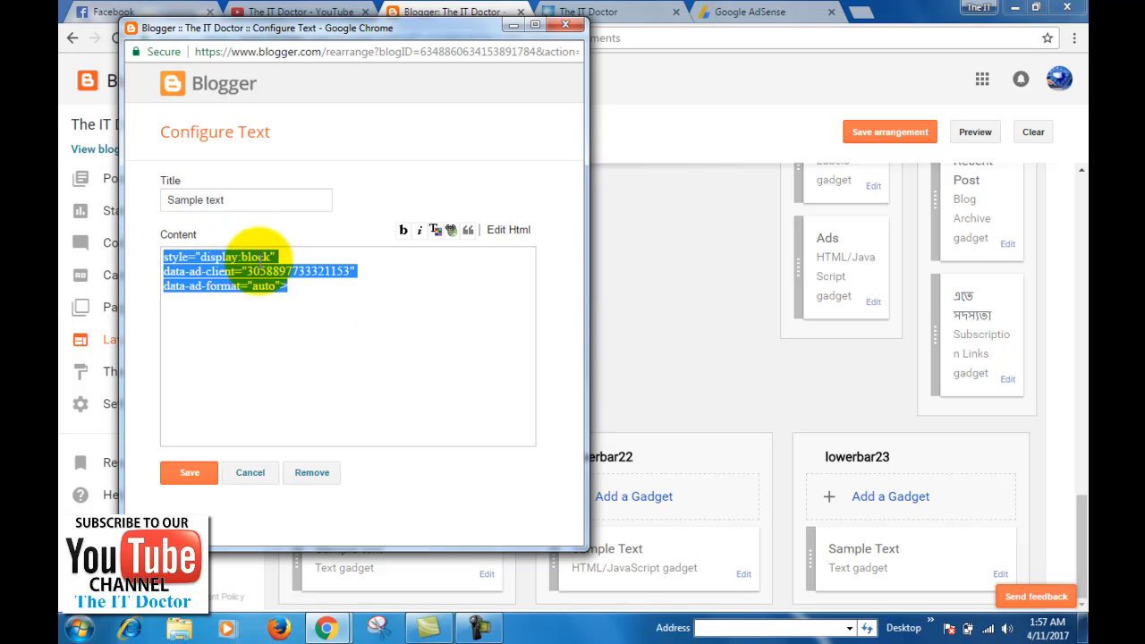
pyautogui.press('BackSpace')
pyautogui.hotkey('ctrl', 'v')
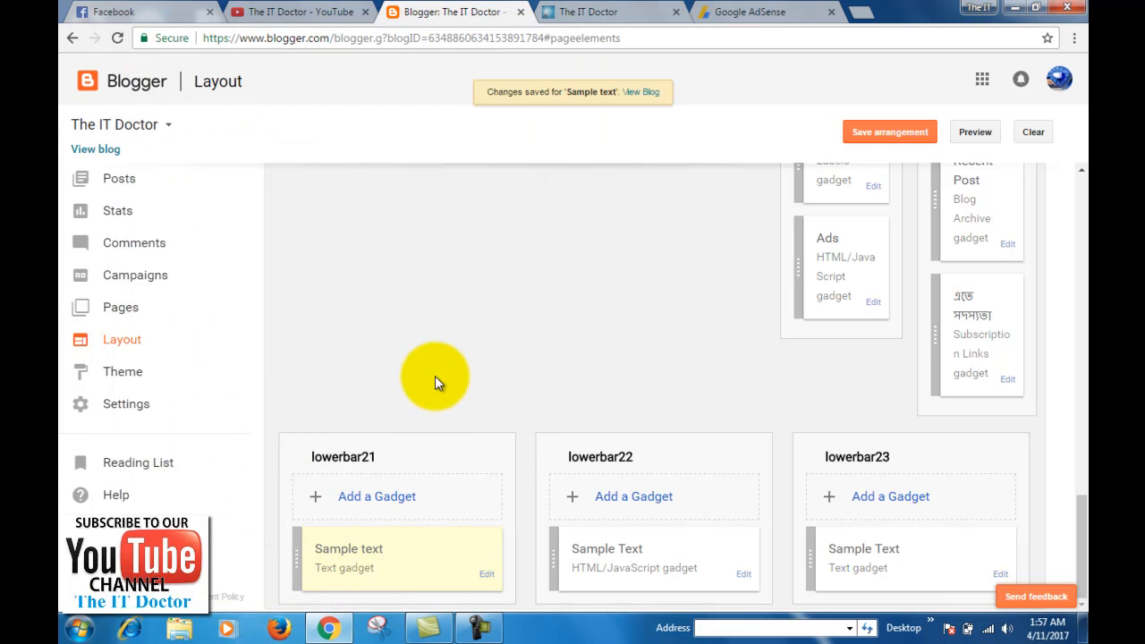
# - Reload the live blog and examine the ads at the page top, in the sidebar and in the footer columns
pyautogui.click(591, 9)
pyautogui.press('F5')
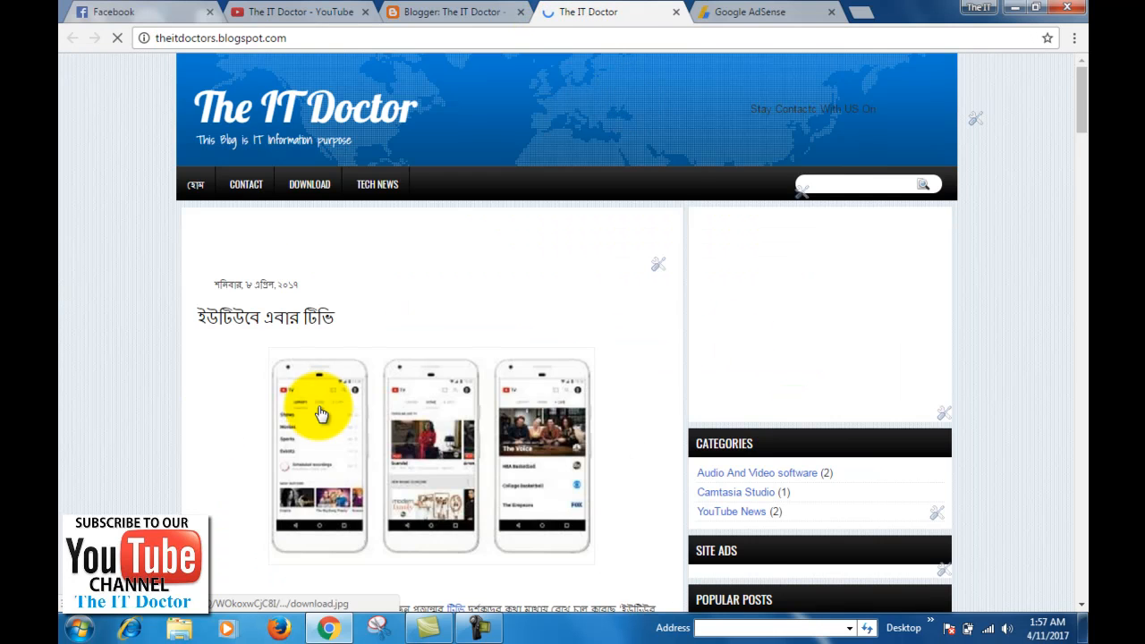
pyautogui.scroll(-3, 362, 417)
pyautogui.scroll(-3, 367, 448)
pyautogui.scroll(6, 376, 475)
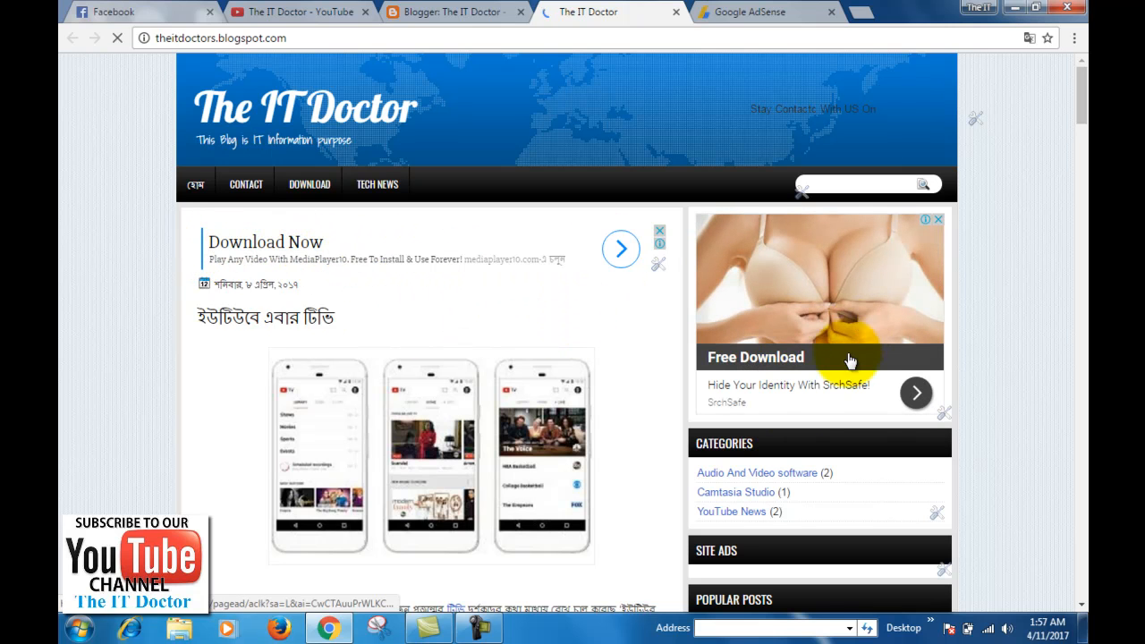
pyautogui.scroll(-10, 671, 448)
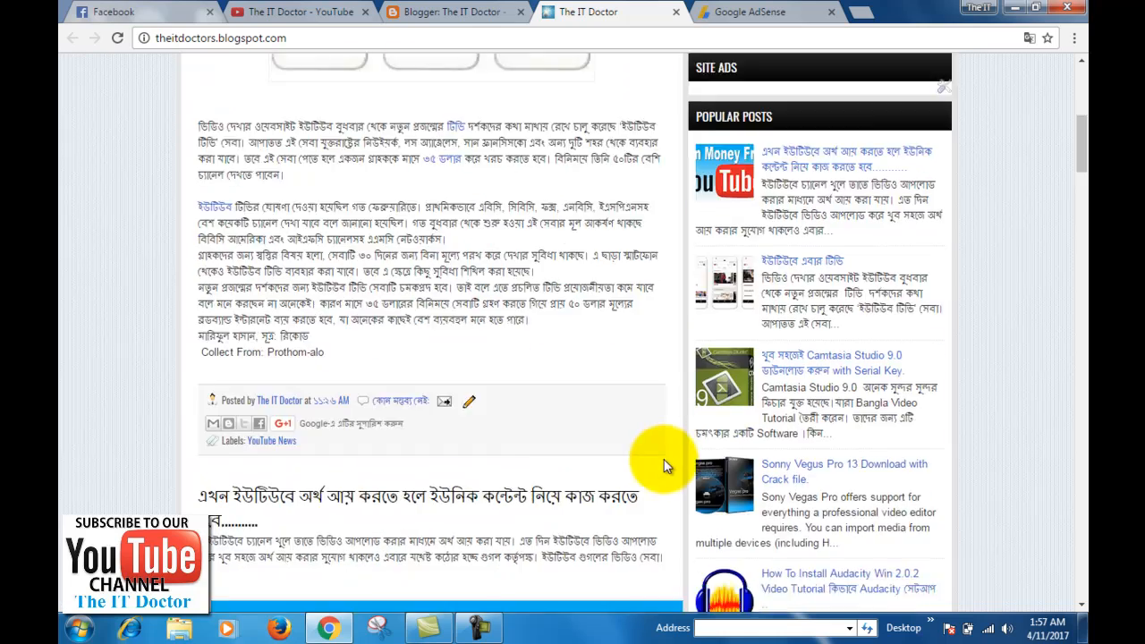
pyautogui.scroll(-20, 645, 435)
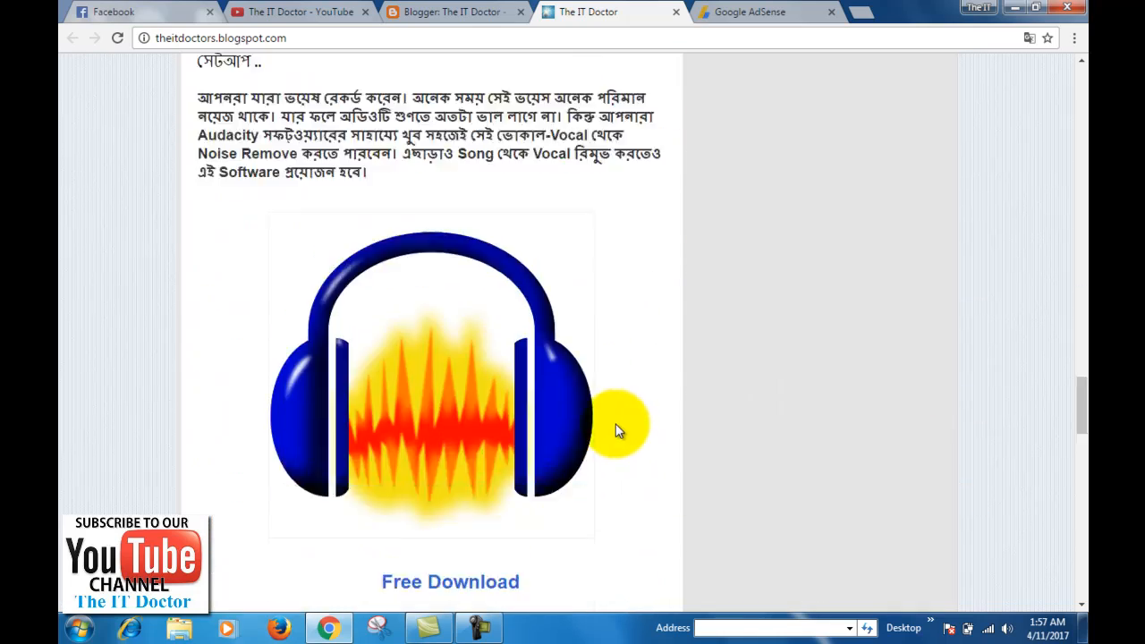
pyautogui.scroll(-10, 613, 412)
pyautogui.scroll(3, 581, 402)
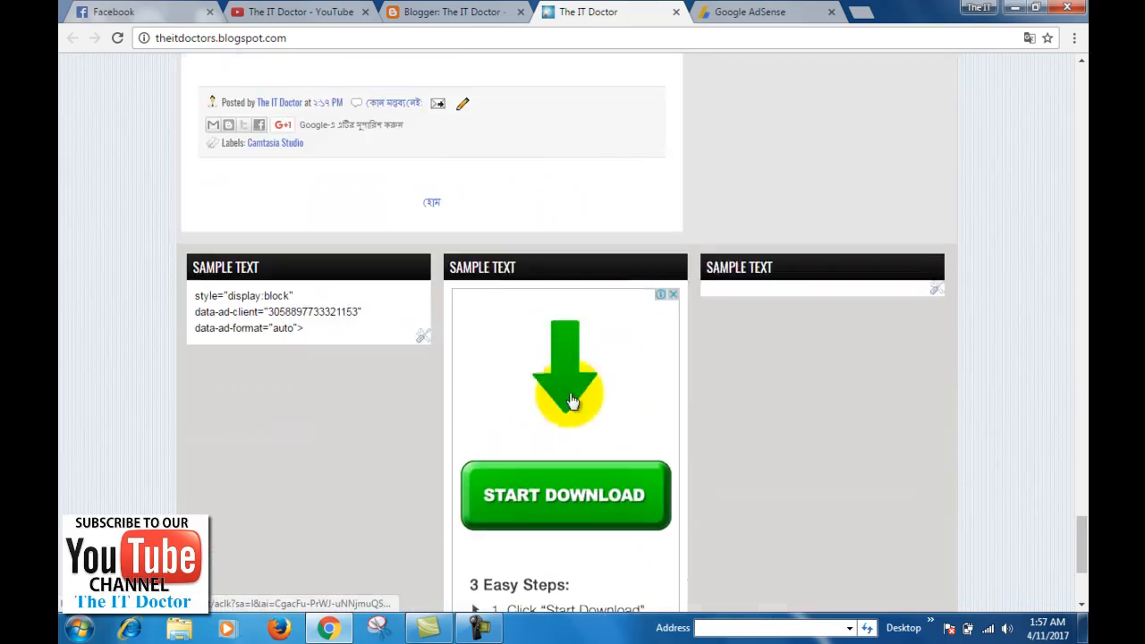
pyautogui.click(426, 340)
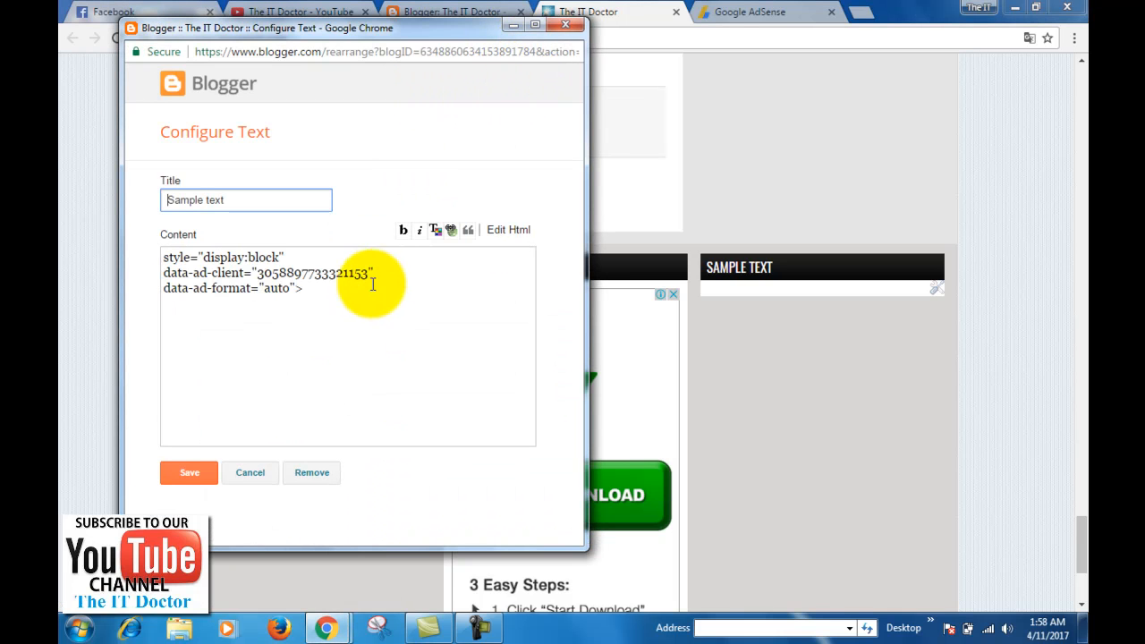
pyautogui.moveTo(330, 304); pyautogui.dragTo(166, 236)
pyautogui.press('Delete')
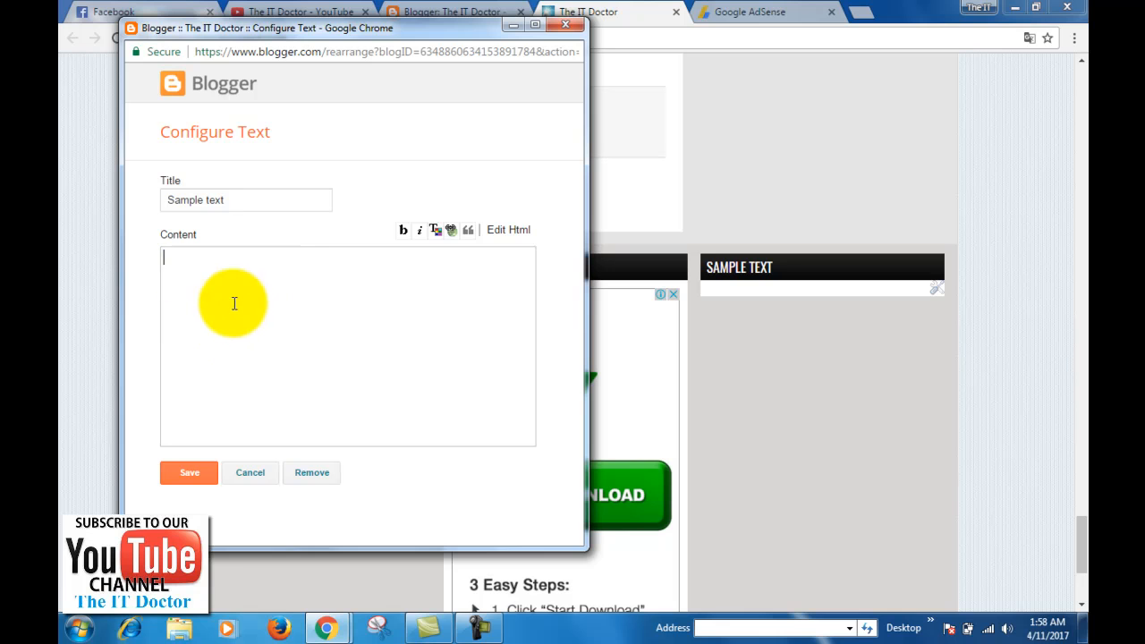
pyautogui.click(562, 25)
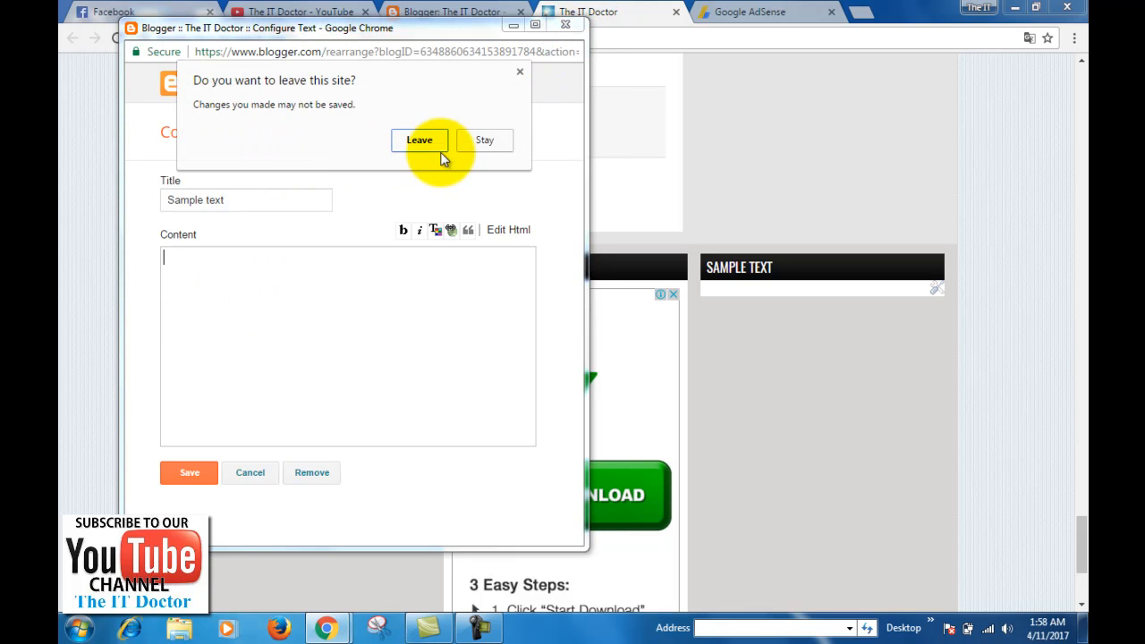
pyautogui.click(468, 139)
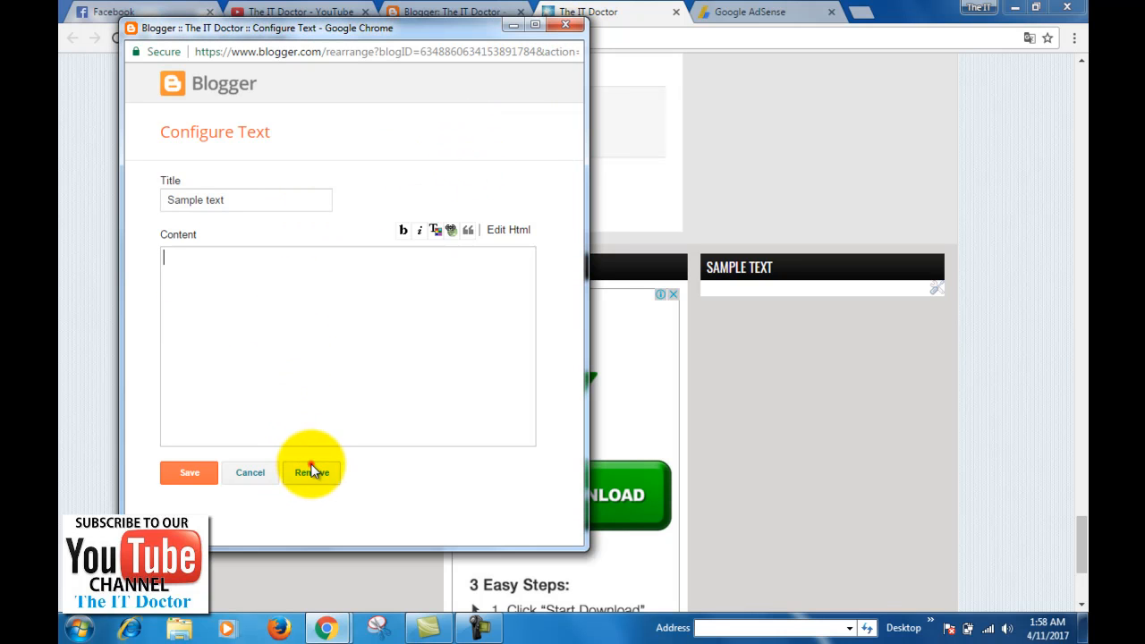
pyautogui.click(311, 472)
pyautogui.click(474, 163)
pyautogui.click(250, 473)
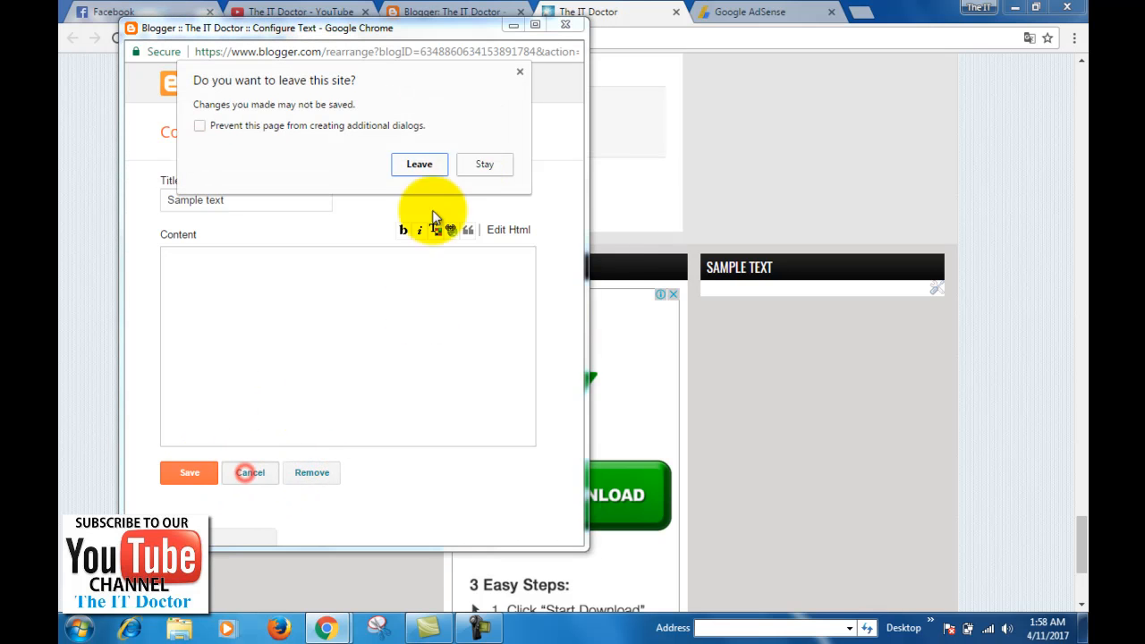
pyautogui.click(417, 166)
# - Create a responsive text and display ad unit named Simple Text in Google AdSense and generate its code
pyautogui.click(720, 12)
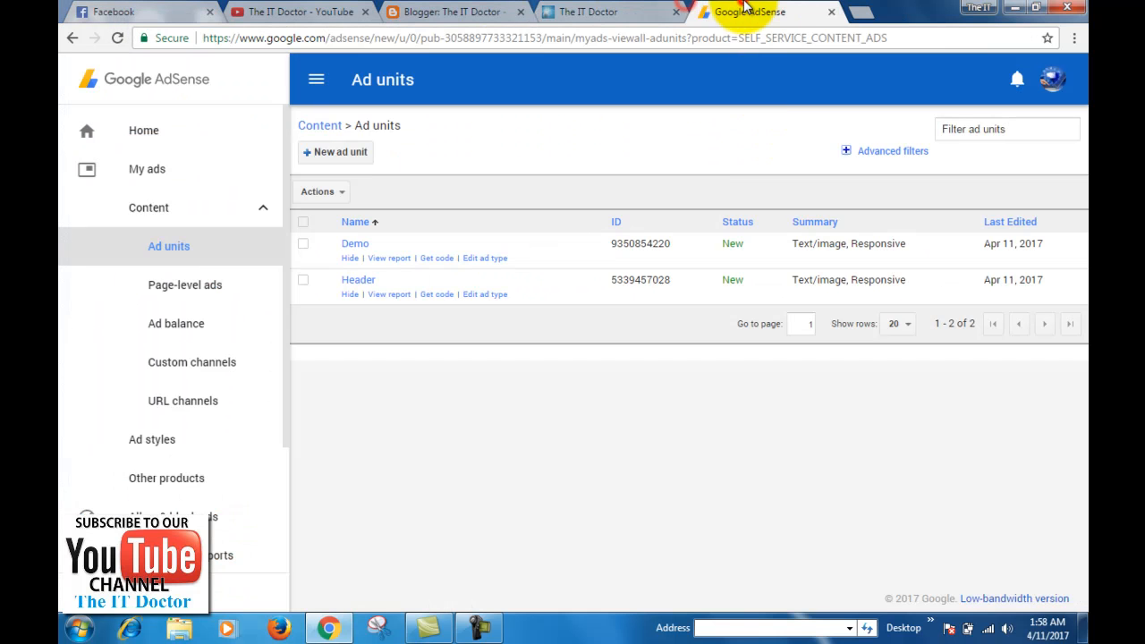
pyautogui.click(329, 161)
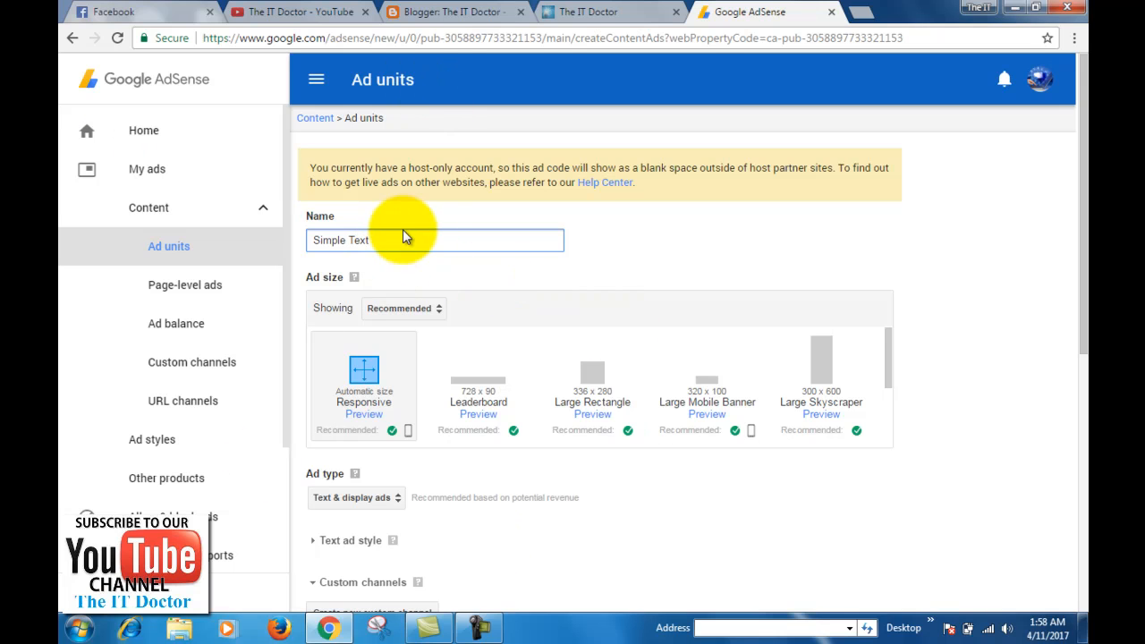
pyautogui.scroll(-3, 429, 412)
pyautogui.scroll(-5, 426, 441)
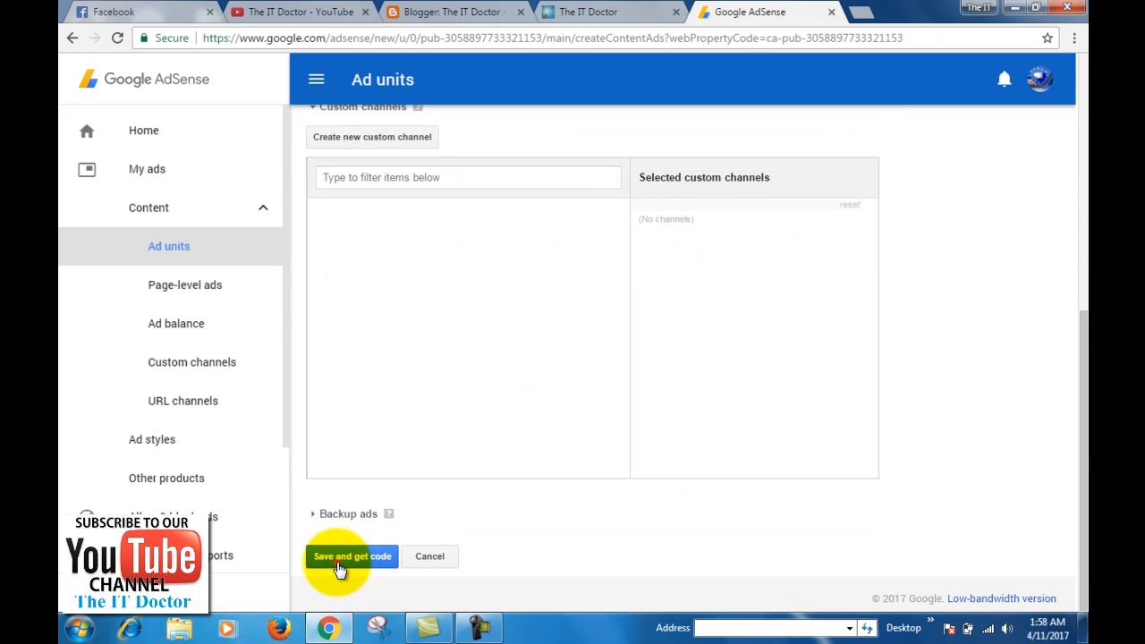
pyautogui.click(340, 562)
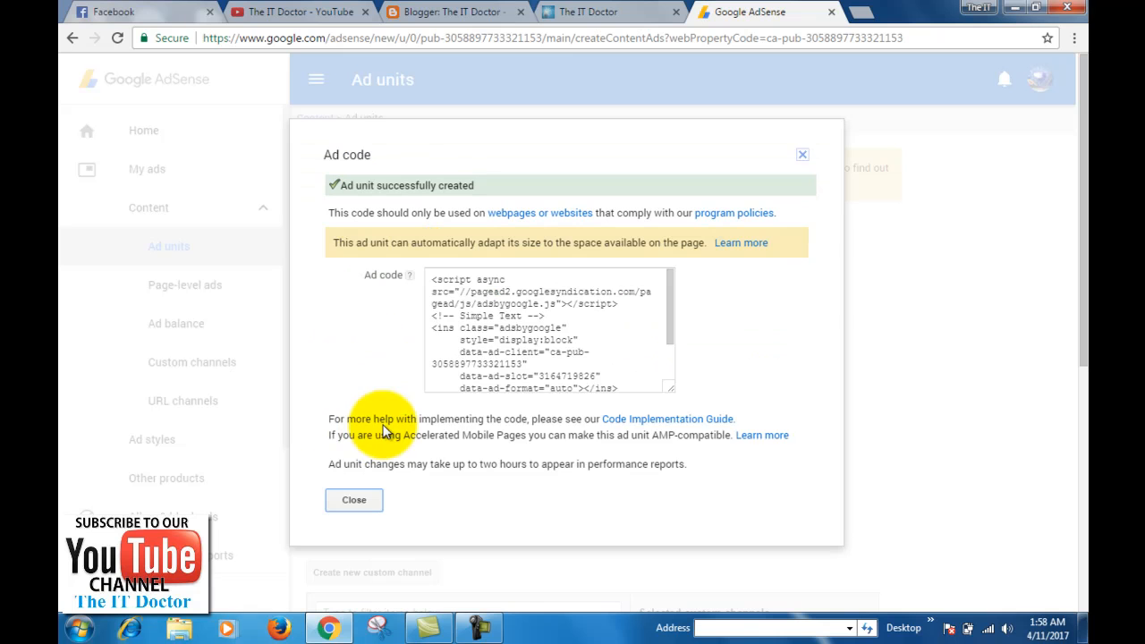
# - Copy the entire ad code of the Simple Text ad unit
pyautogui.click(472, 367)
pyautogui.rightClick(524, 369)
pyautogui.click(524, 364)
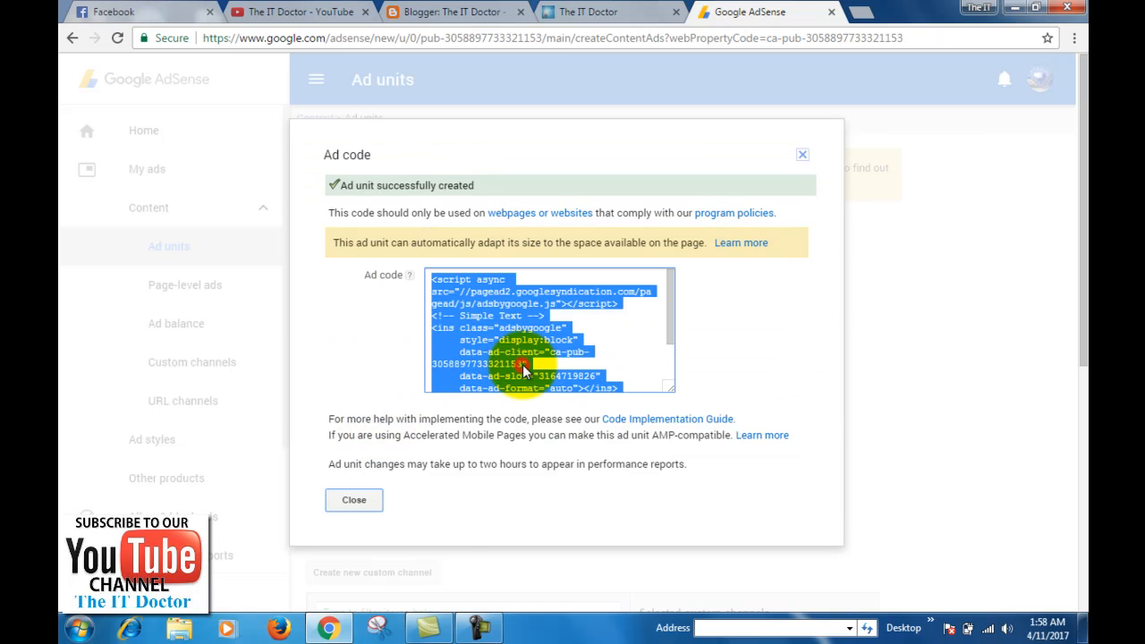
pyautogui.click(332, 627)
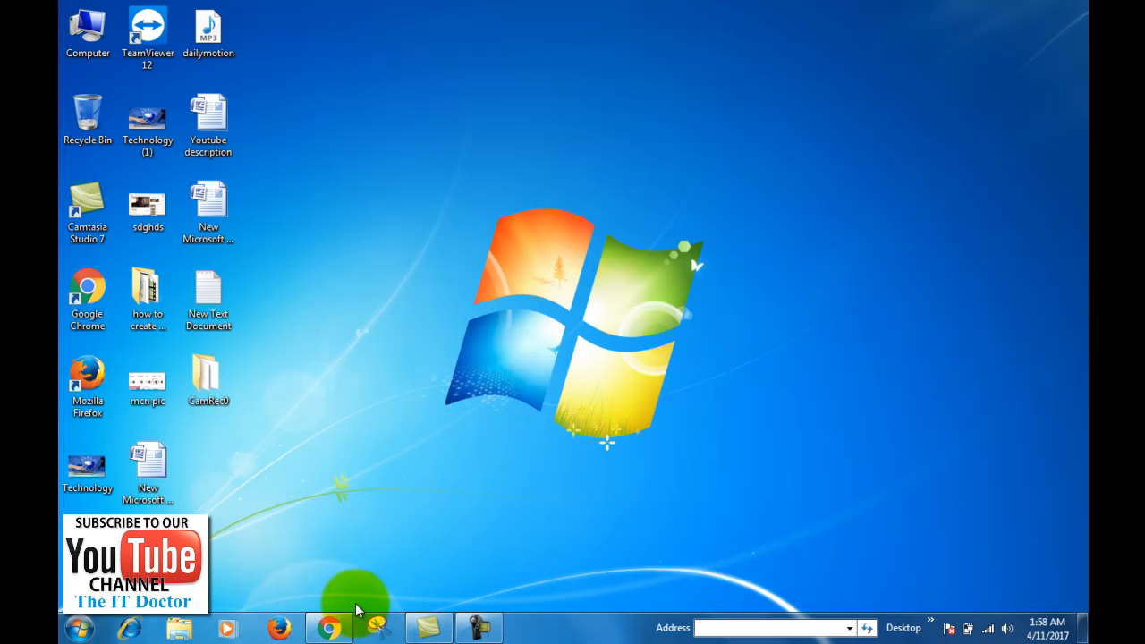
pyautogui.click(341, 632)
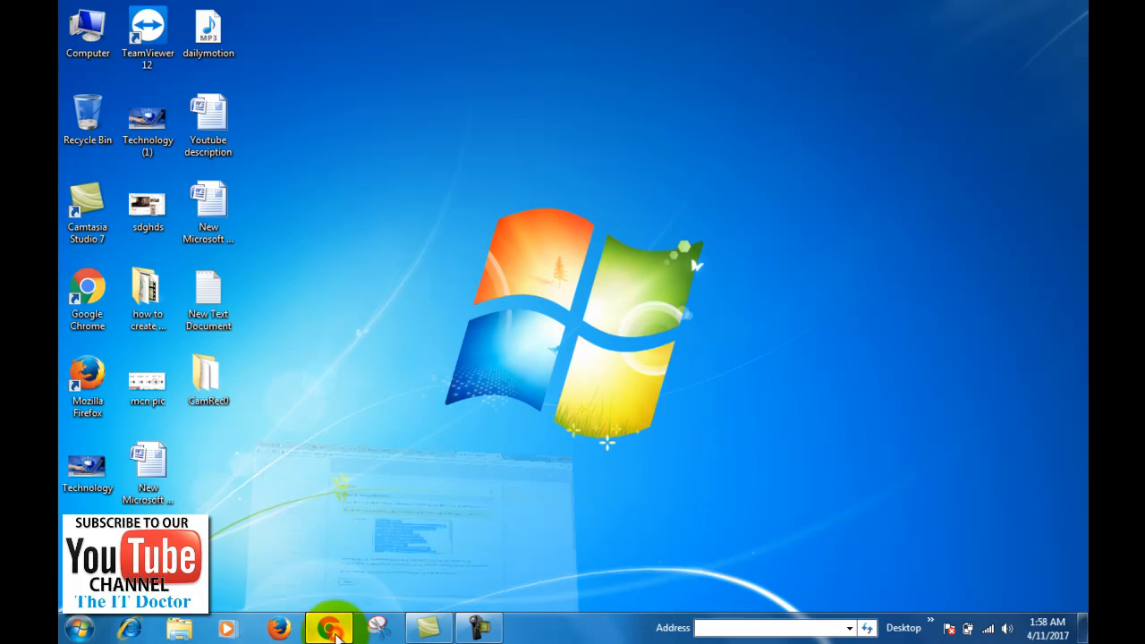
# - Open the lowerbar21 Sample text gadget in Blogger's layout and replace its entire content with the Simple Text ad code
pyautogui.click(429, 11)
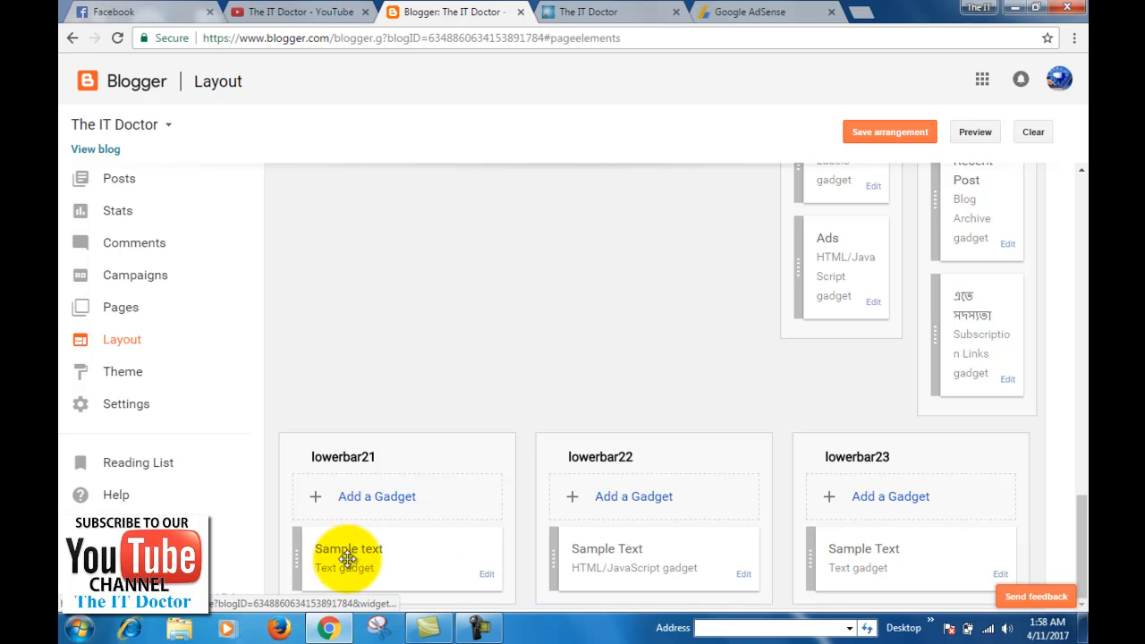
pyautogui.click(487, 577)
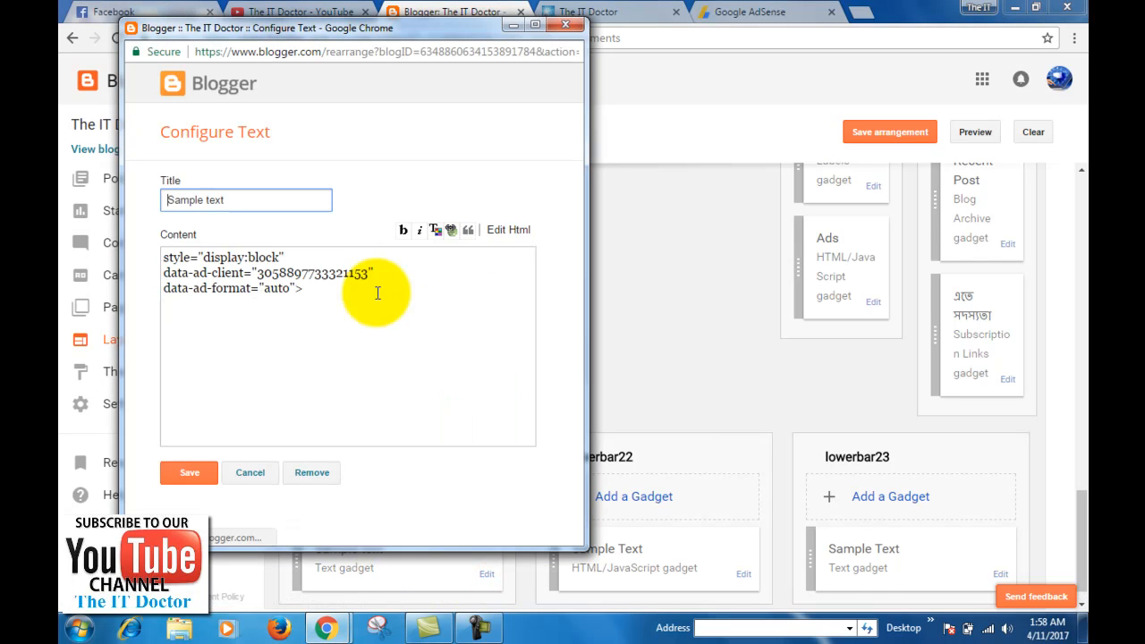
pyautogui.tripleClick(371, 327)
pyautogui.moveTo(292, 289); pyautogui.dragTo(219, 258)
pyautogui.hotkey('ctrl', 'a')
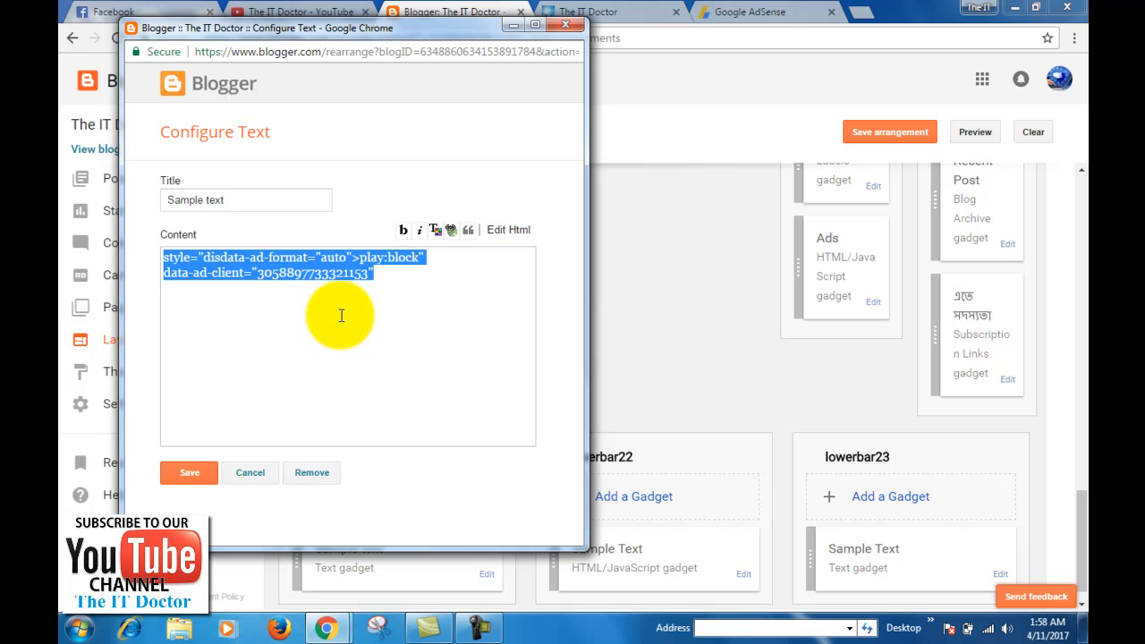
pyautogui.press('BackSpace')
pyautogui.hotkey('ctrl', 'v')
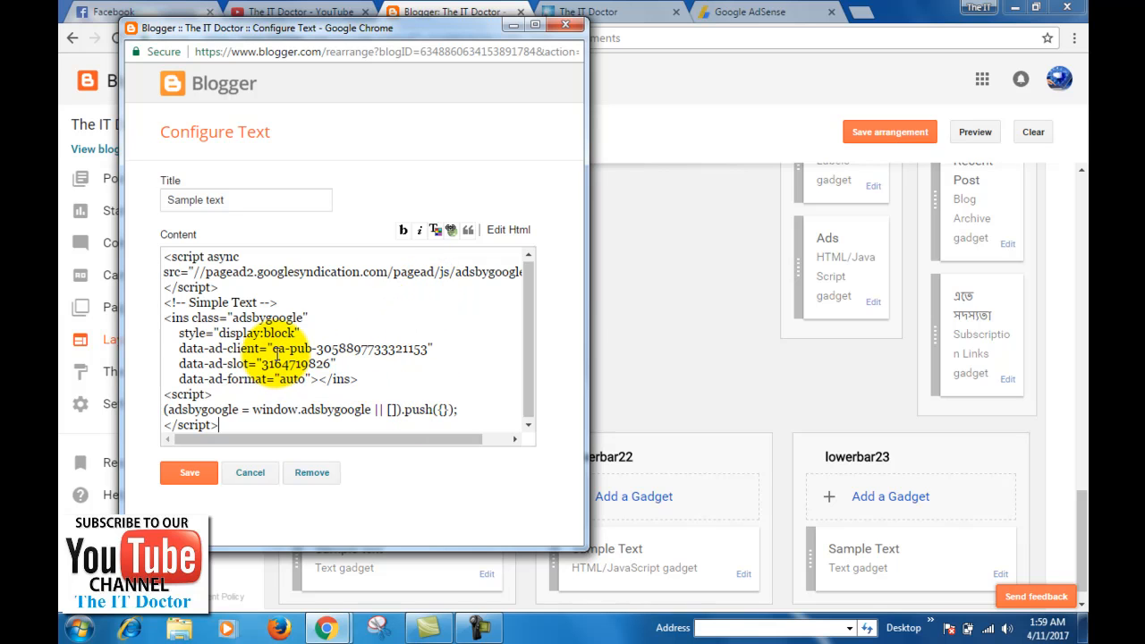
# - Delete the ca-pub prefix and the data-ad-slot attribute from the ad code, and save the gadget and the layout arrangement
pyautogui.moveTo(272, 348); pyautogui.dragTo(293, 348)
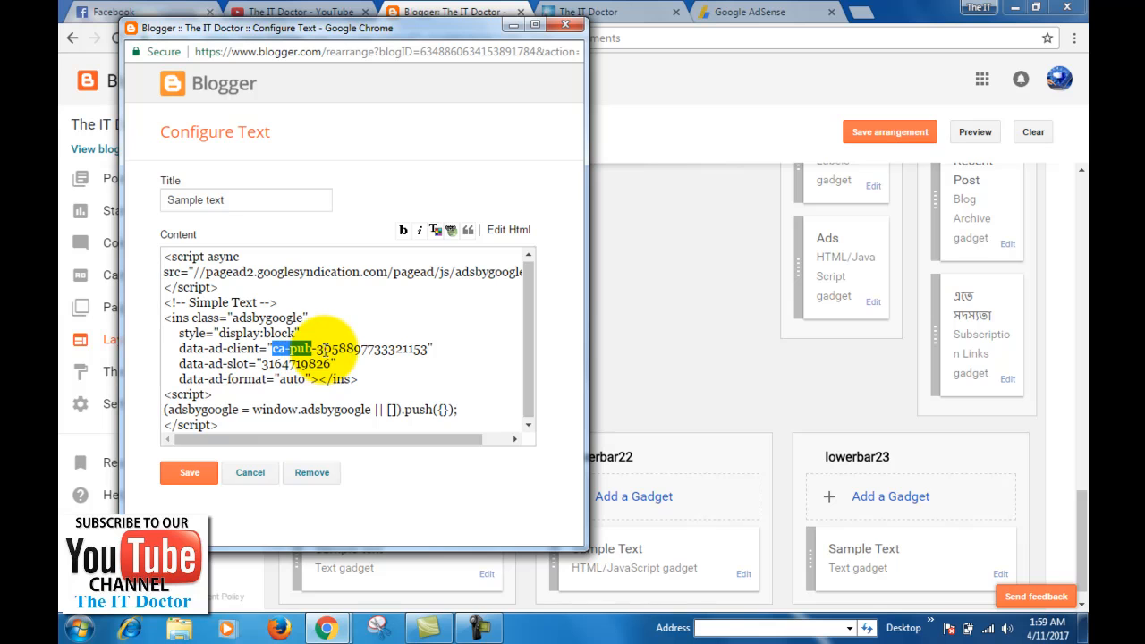
pyautogui.press('BackSpace')
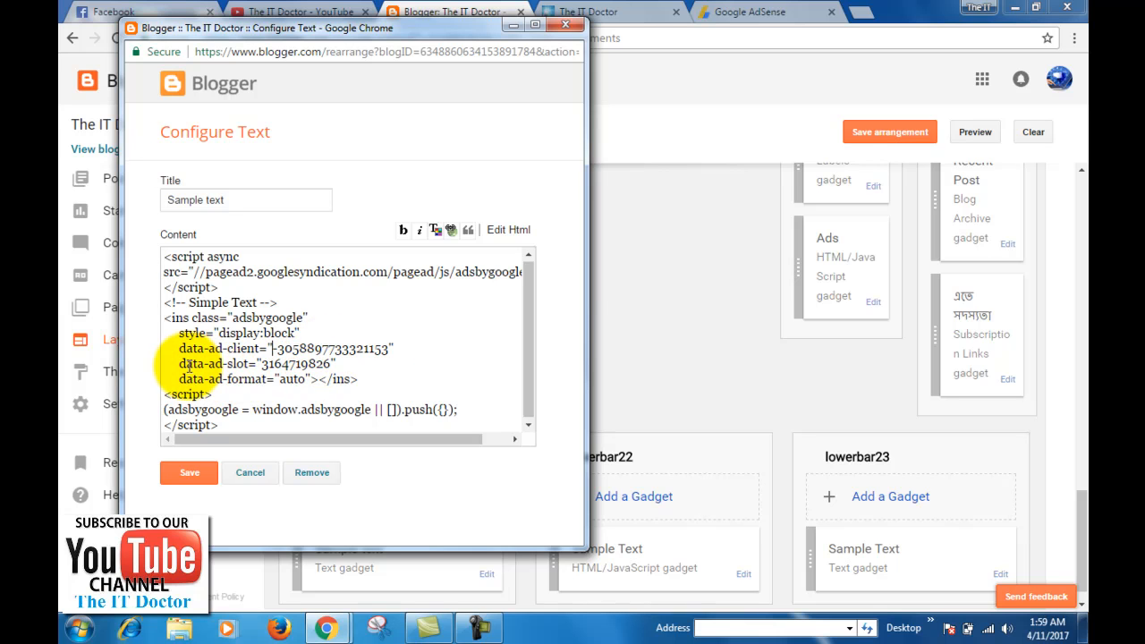
pyautogui.moveTo(179, 363); pyautogui.dragTo(319, 365)
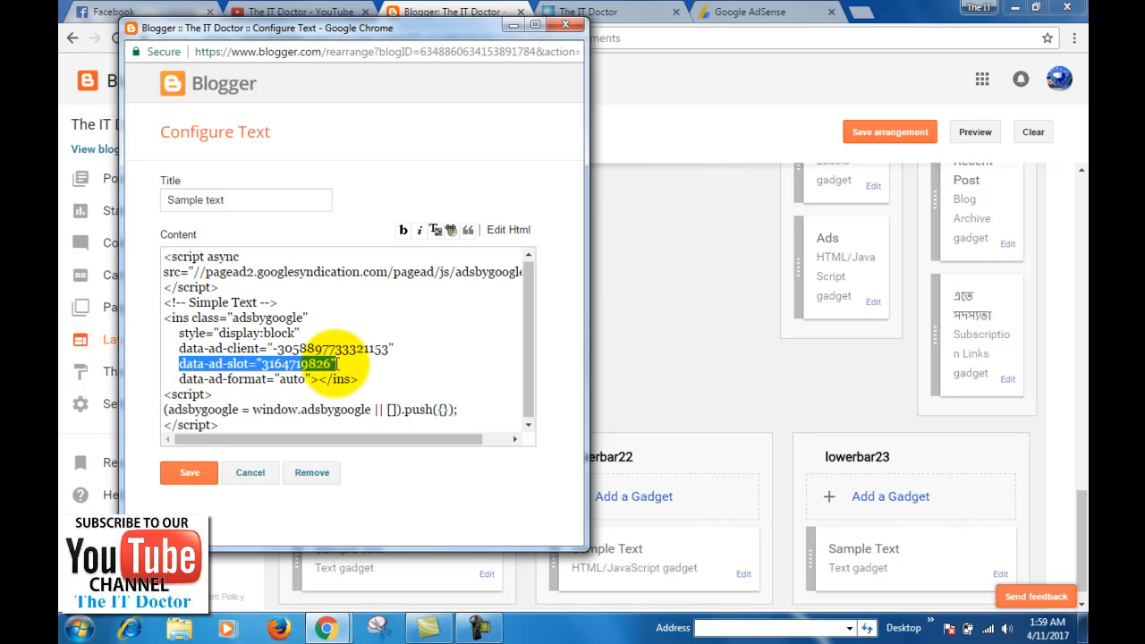
pyautogui.press('BackSpace')
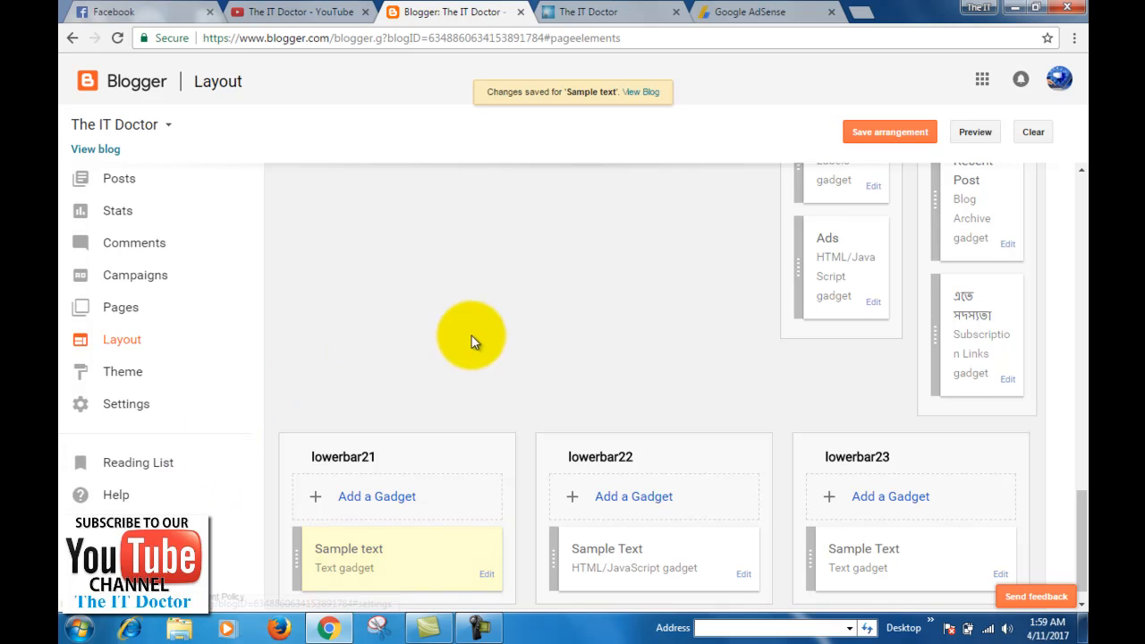
pyautogui.scroll(-1, 481, 355)
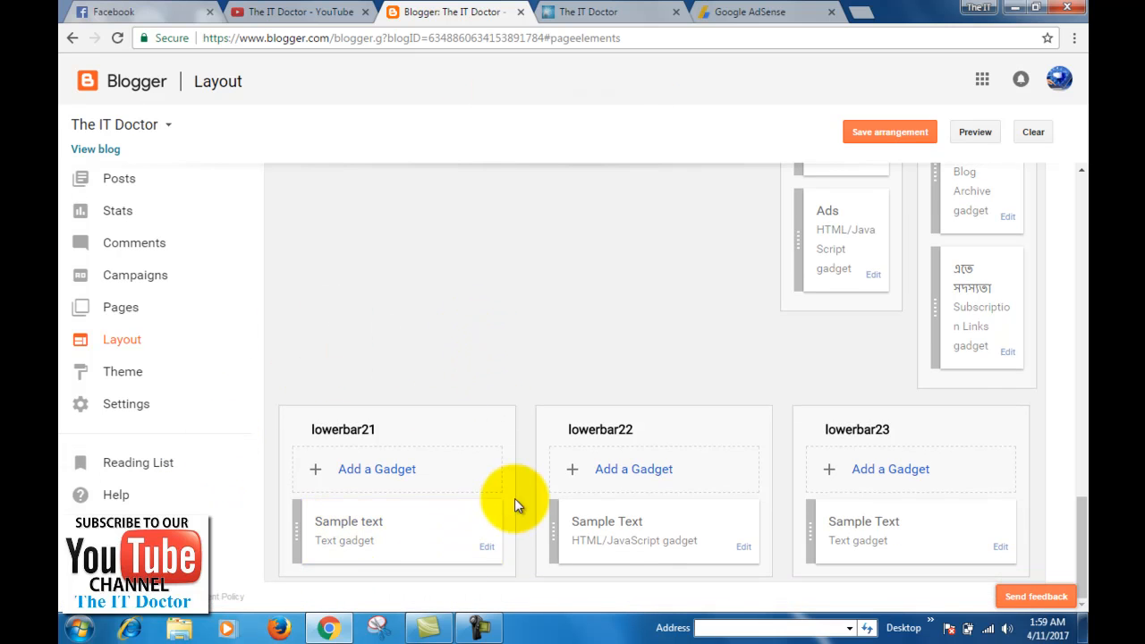
pyautogui.click(924, 143)
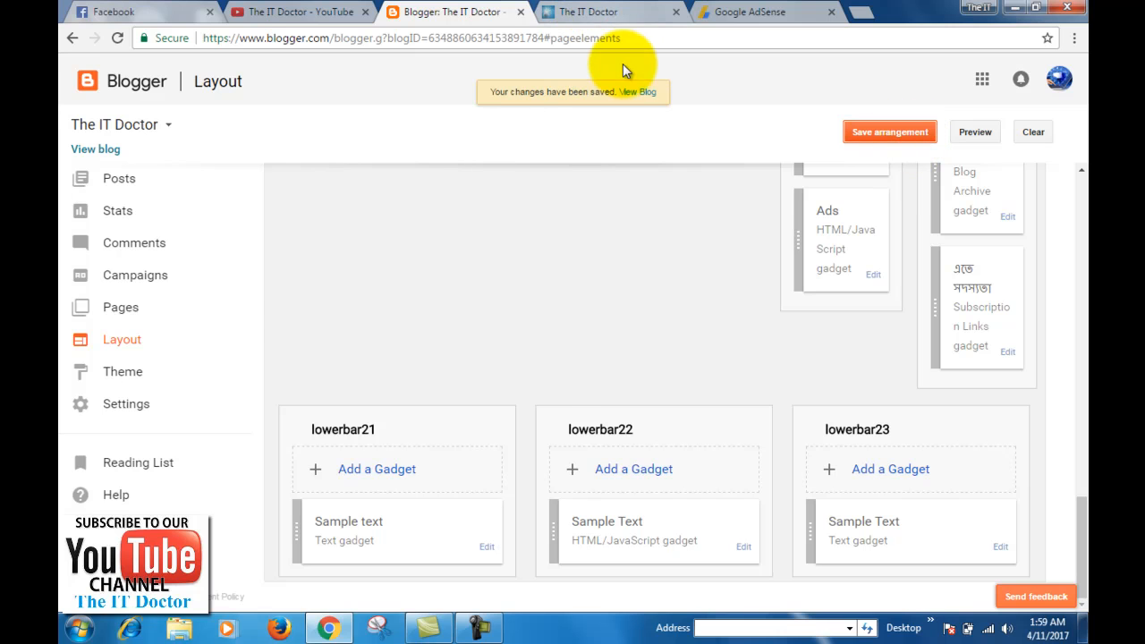
# - Reload the live blog and remove the Sample text gadget that shows ad code as plain text from the footer
pyautogui.click(582, 16)
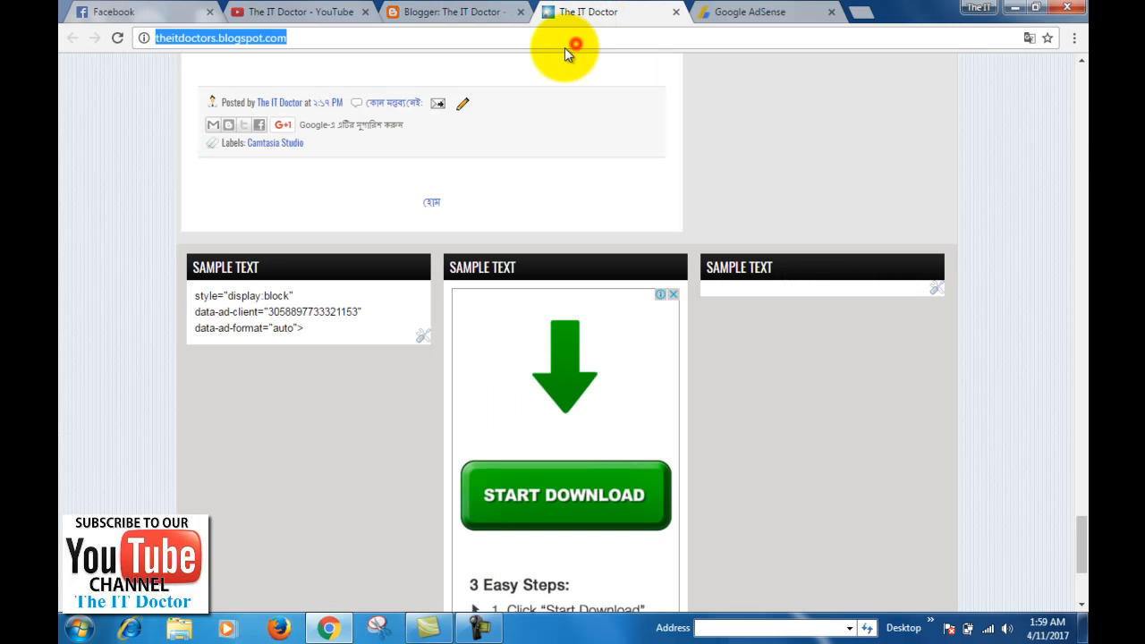
pyautogui.press('Return')
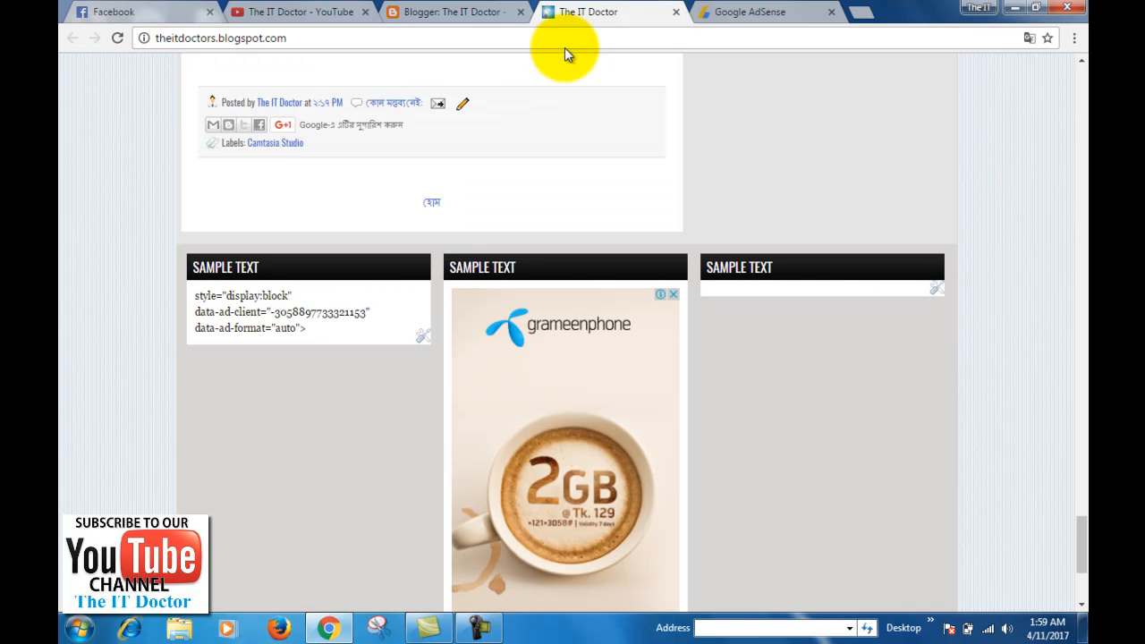
pyautogui.click(424, 338)
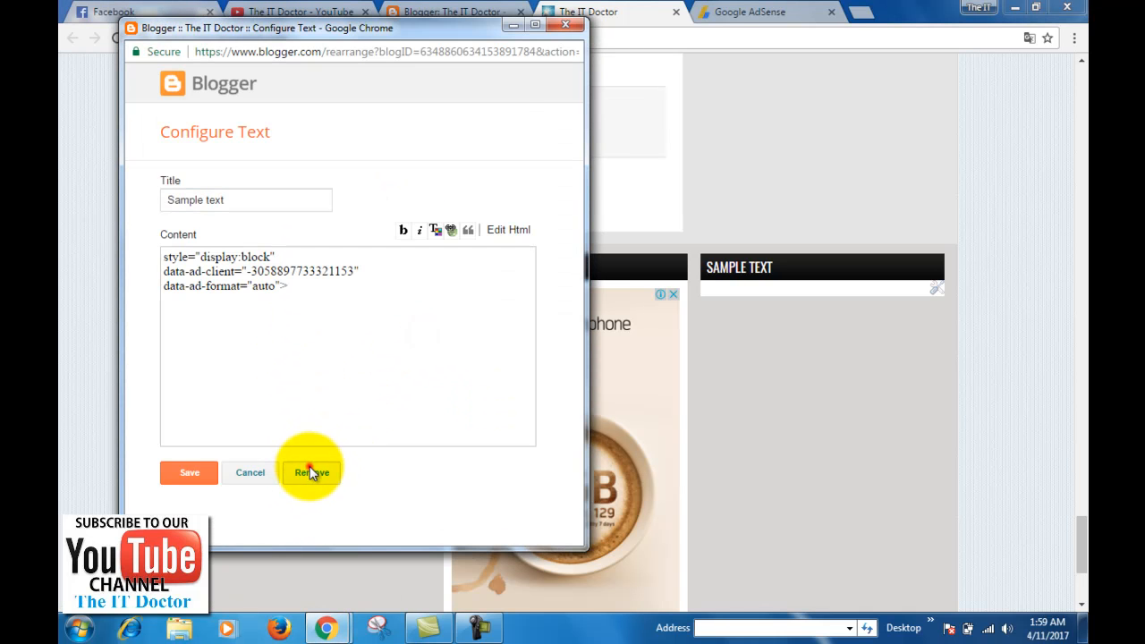
pyautogui.click(311, 473)
pyautogui.click(423, 145)
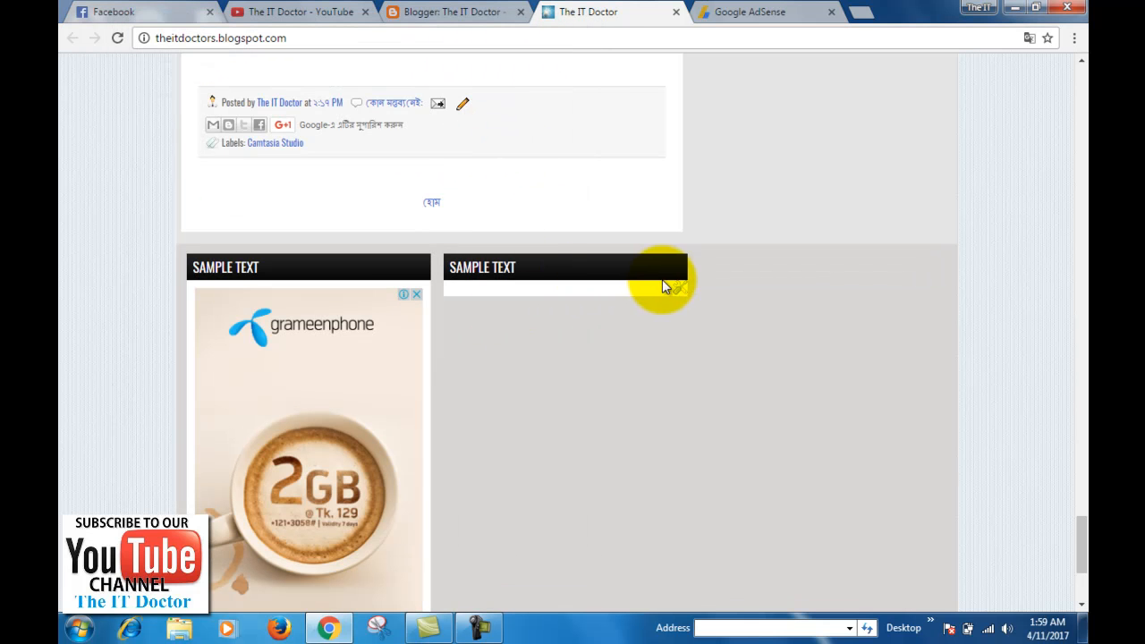
# - Open the empty Sample Text gadget in the live blog's footer and paste the Simple Text ad code as its content
pyautogui.click(673, 288)
pyautogui.rightClick(232, 275)
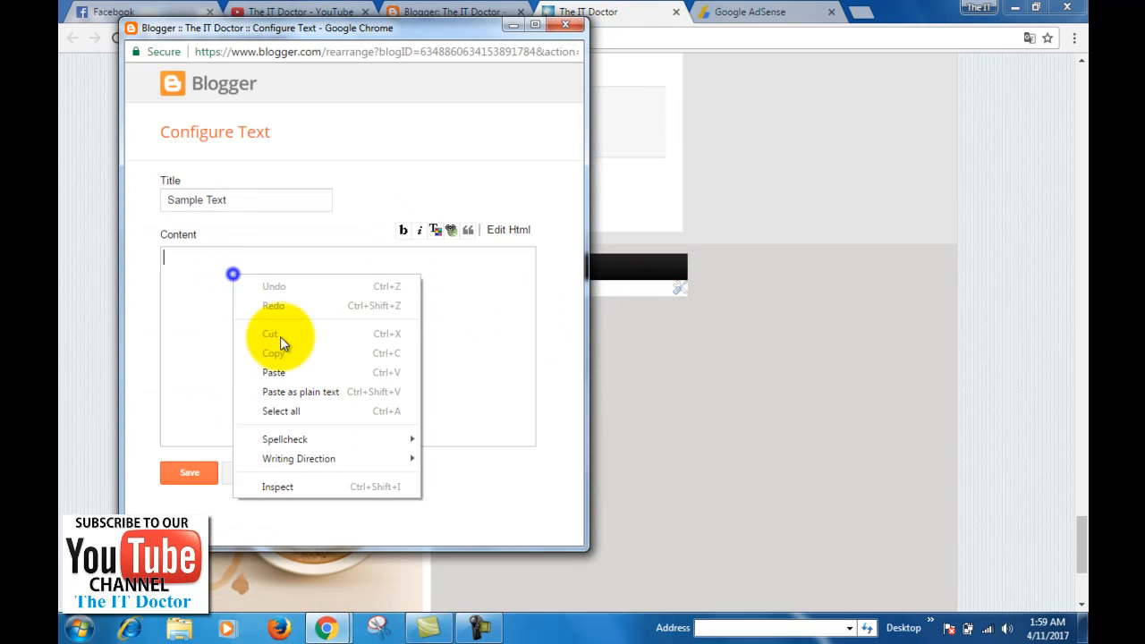
pyautogui.click(285, 374)
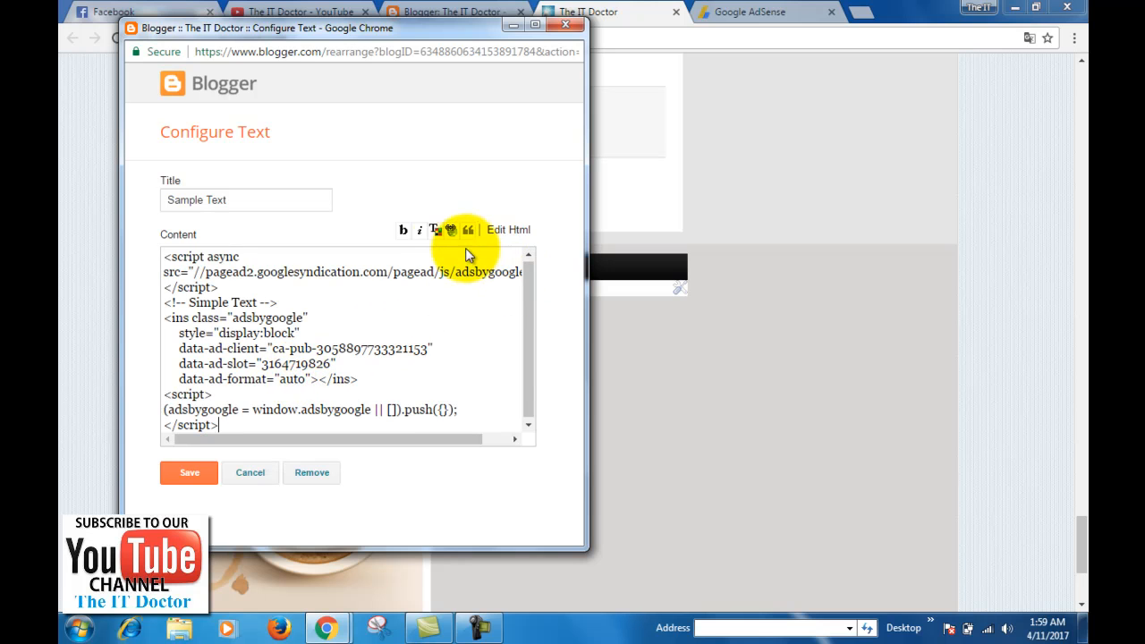
pyautogui.click(435, 232)
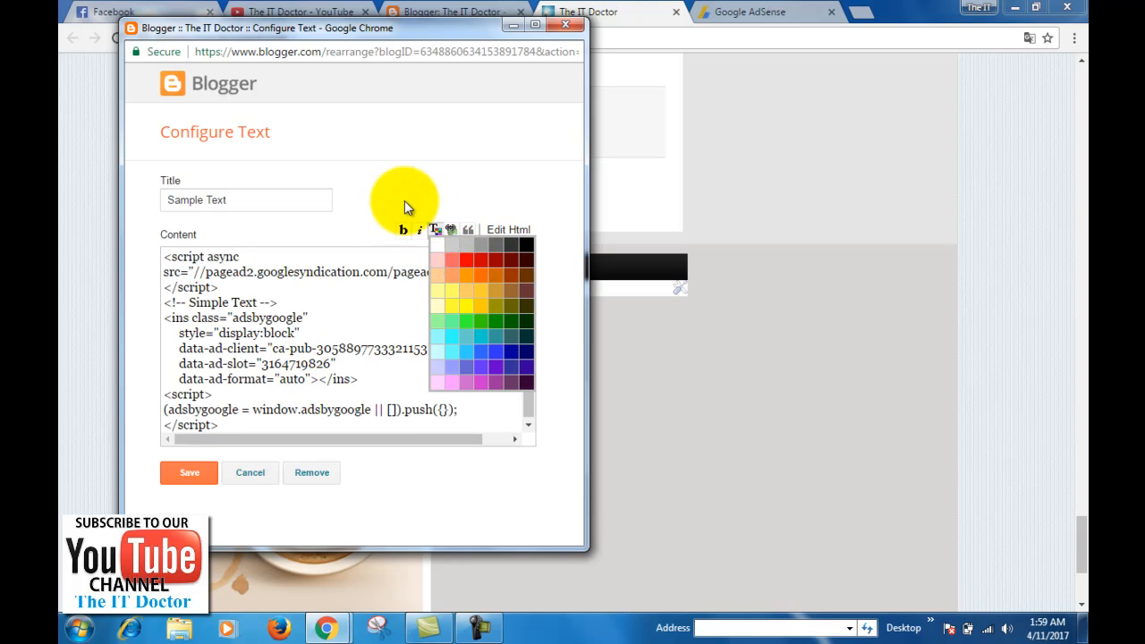
pyautogui.click(405, 230)
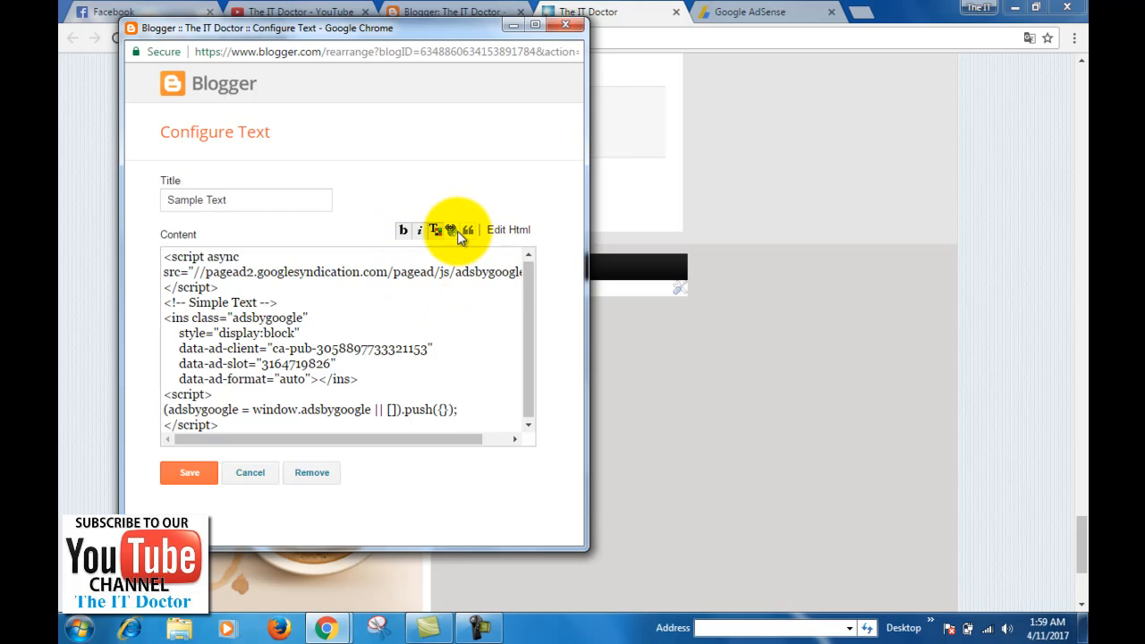
pyautogui.click(451, 232)
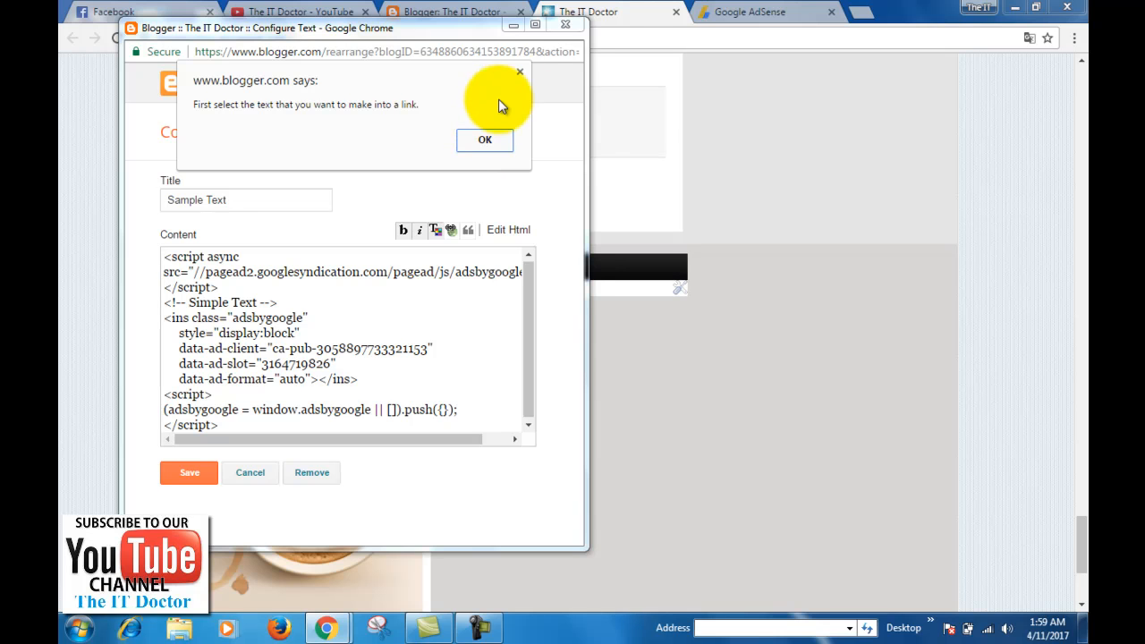
pyautogui.click(520, 71)
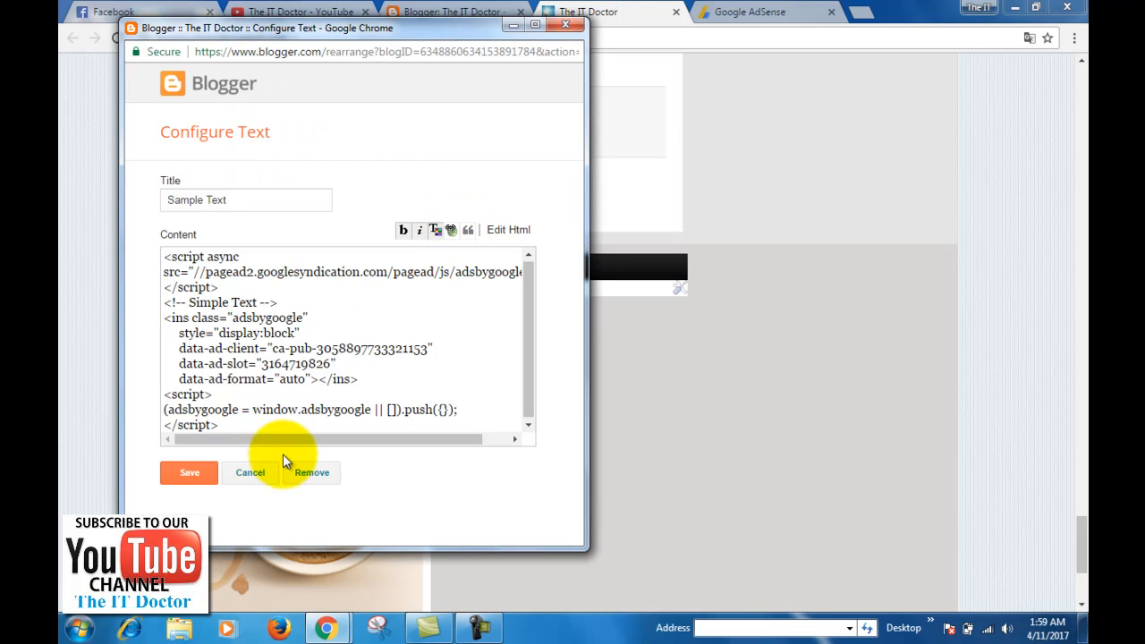
pyautogui.scroll(-1, 293, 379)
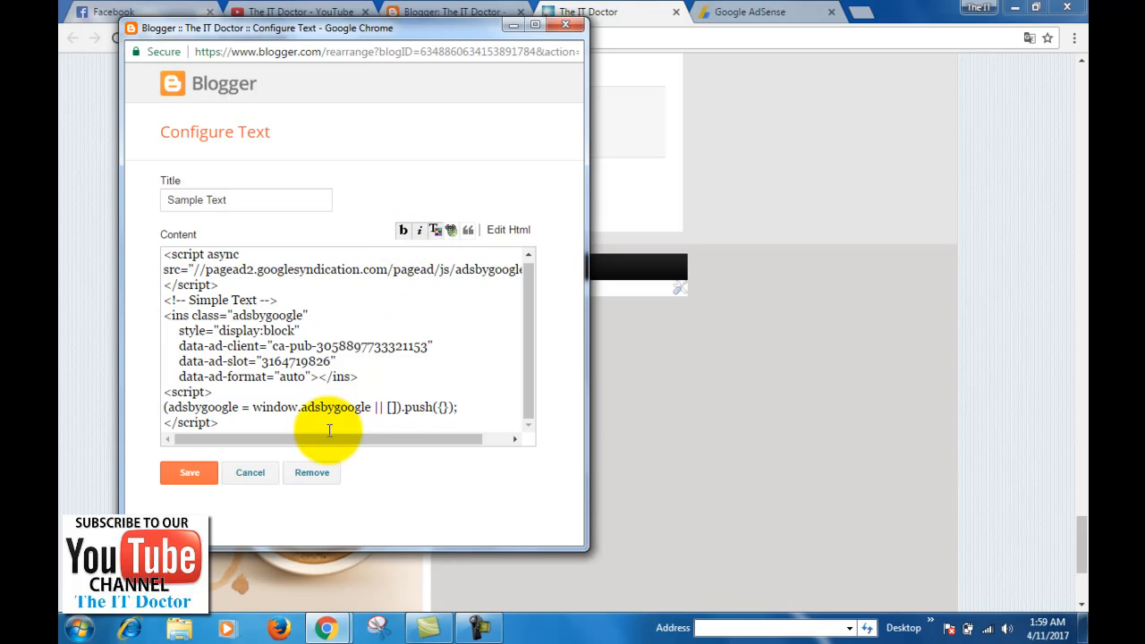
# - Format the entire ad code in the gadget as italic without bold
pyautogui.moveTo(224, 424); pyautogui.dragTo(136, 248)
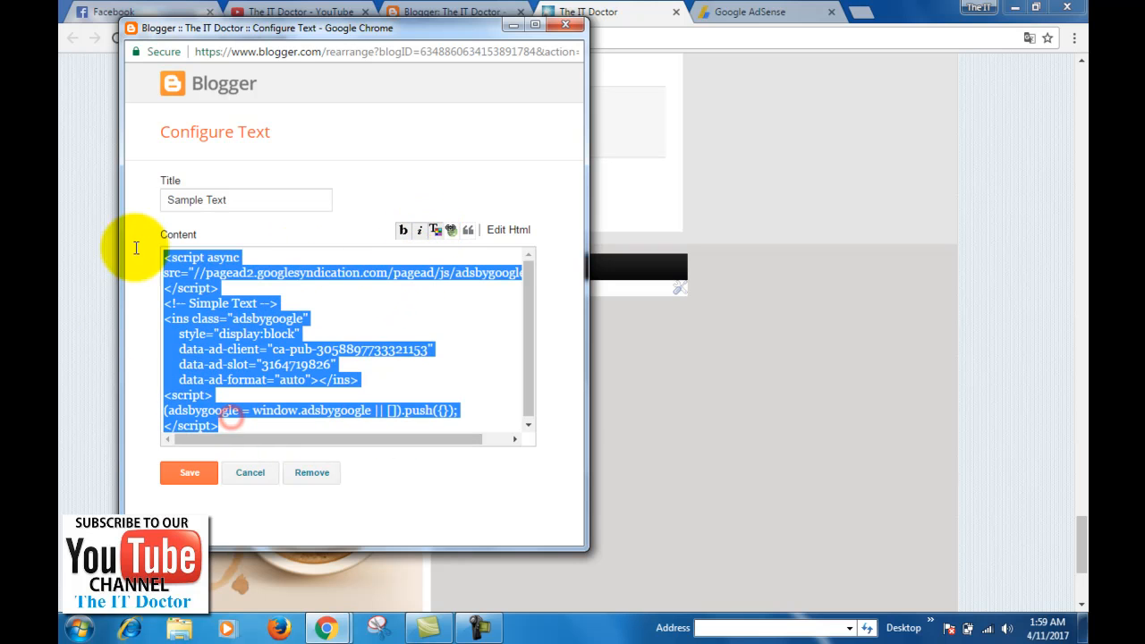
pyautogui.click(403, 231)
pyautogui.click(419, 231)
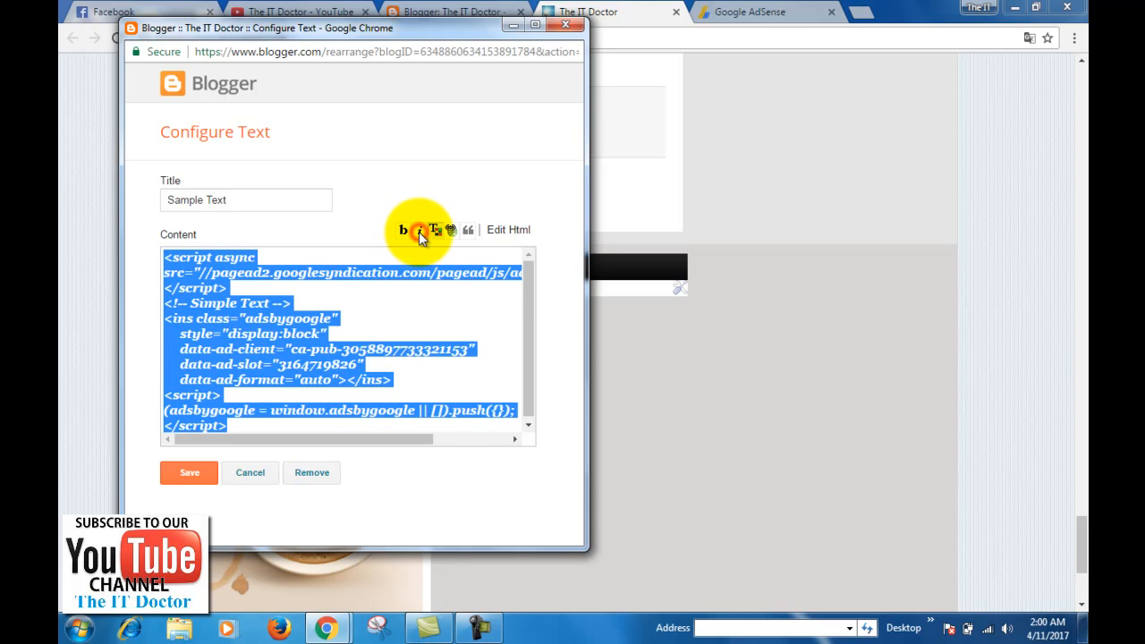
pyautogui.click(403, 231)
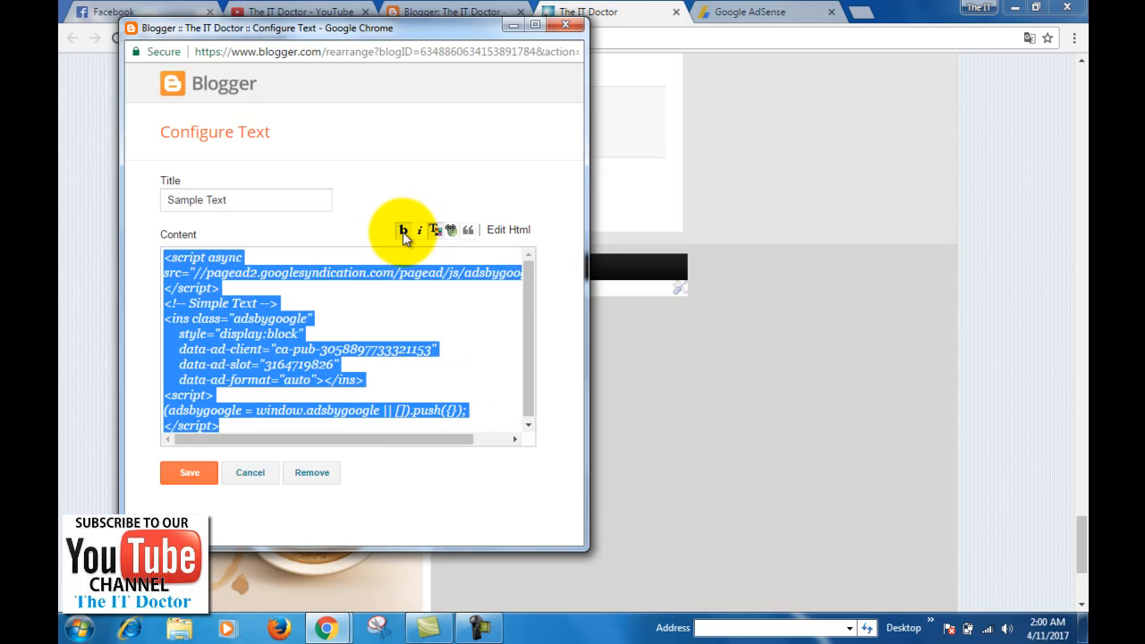
pyautogui.click(435, 231)
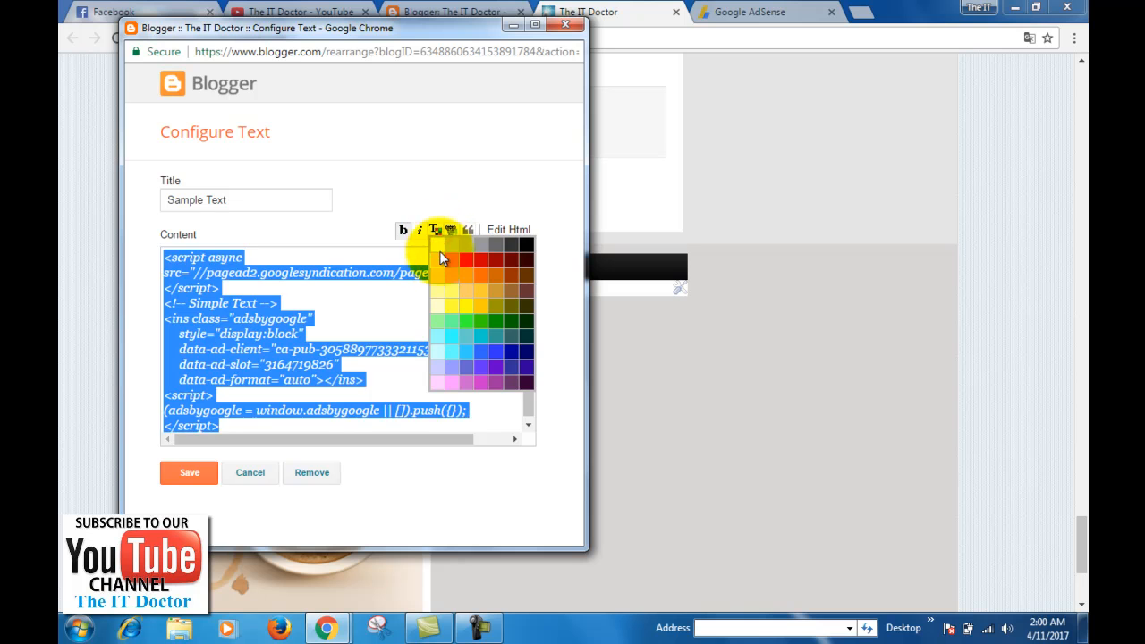
pyautogui.click(439, 253)
pyautogui.click(430, 332)
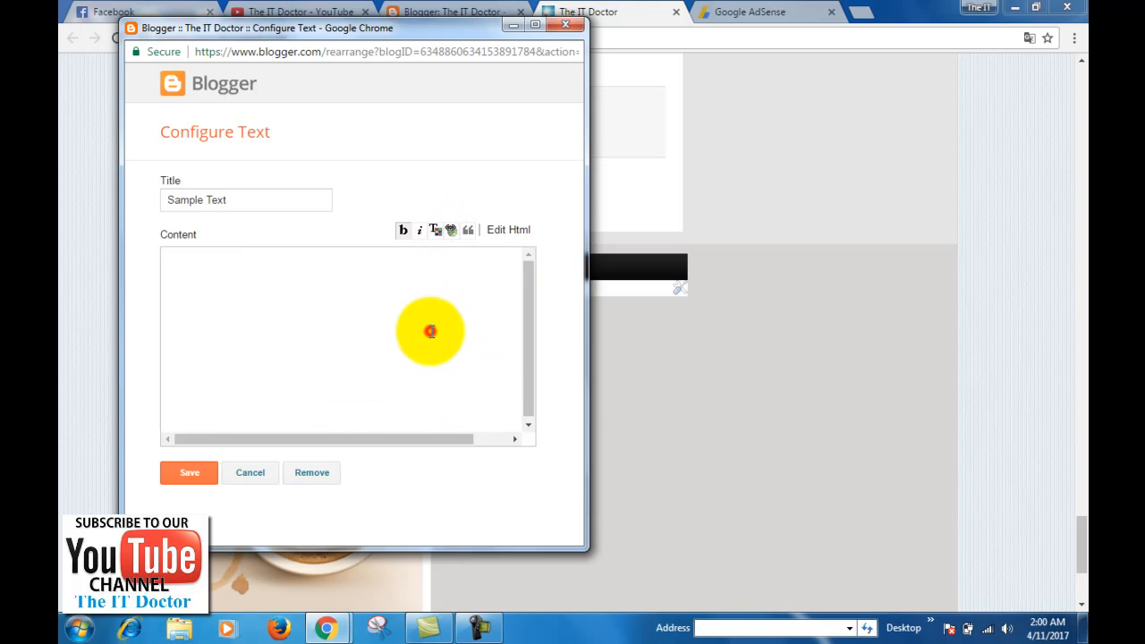
pyautogui.click(435, 232)
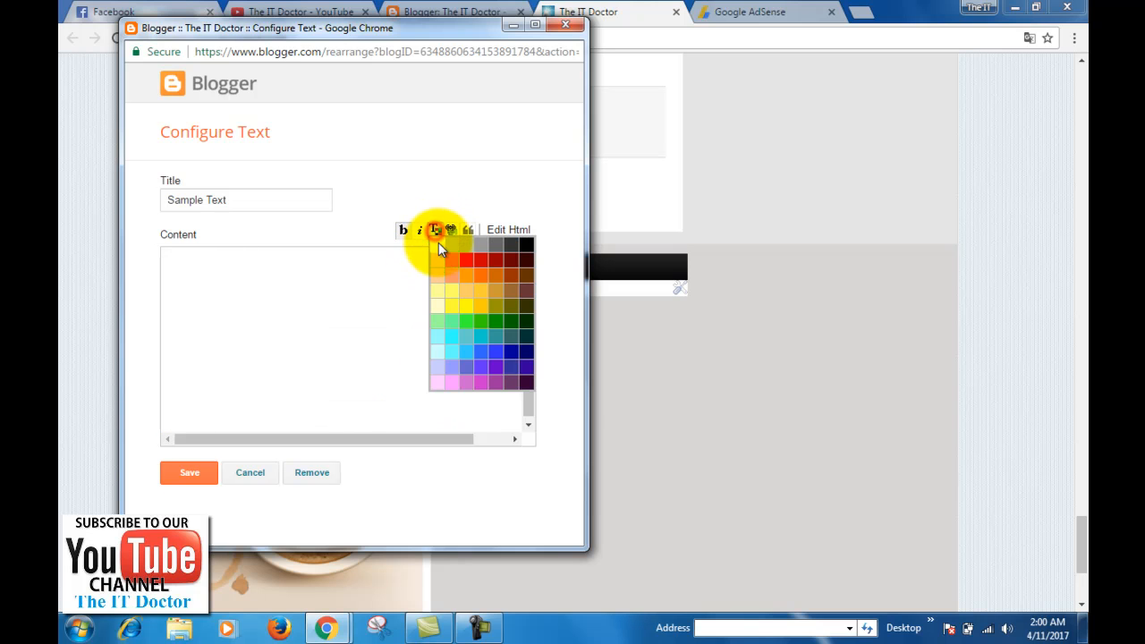
pyautogui.click(464, 317)
# - Colour the entire ad code in the gadget red
pyautogui.moveTo(418, 372); pyautogui.dragTo(338, 281)
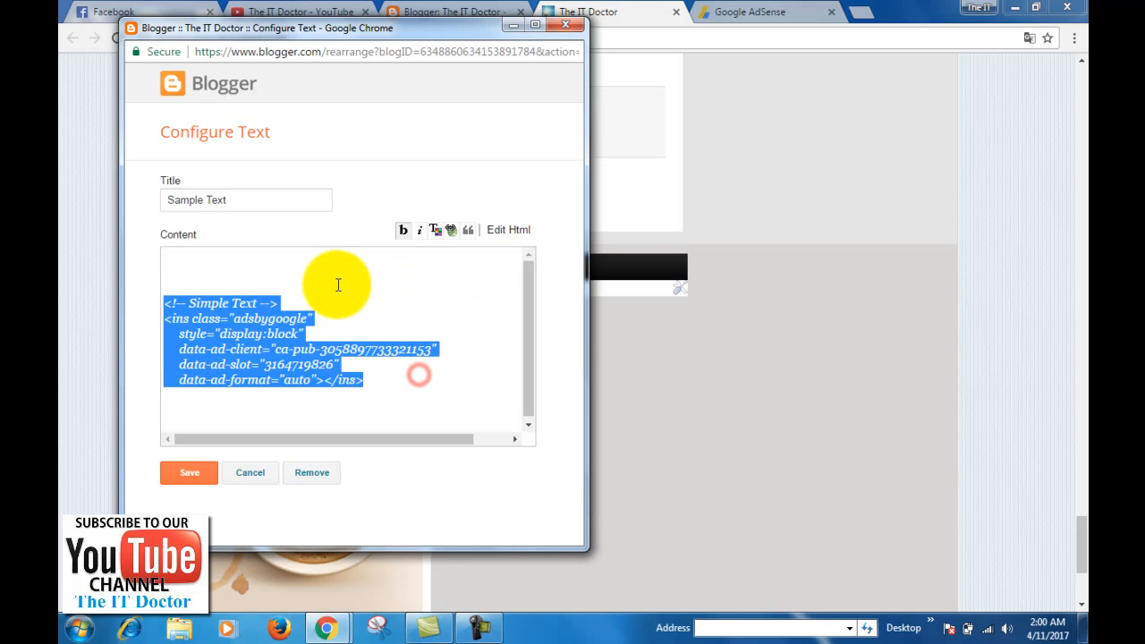
pyautogui.tripleClick(333, 320)
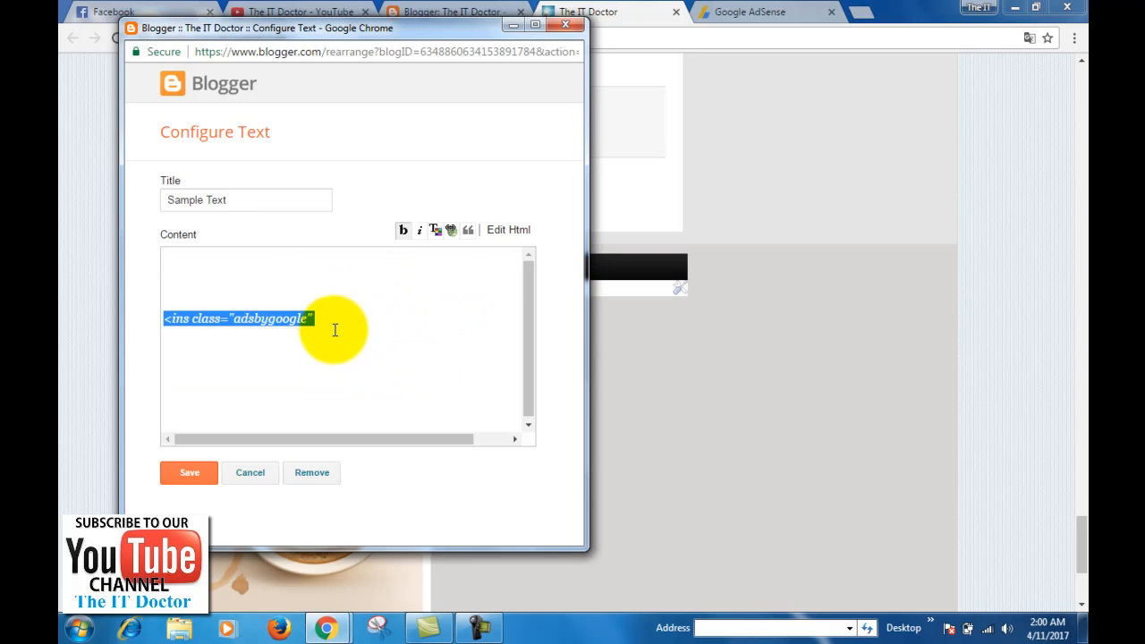
pyautogui.hotkey('ctrl', 'a')
pyautogui.click(434, 230)
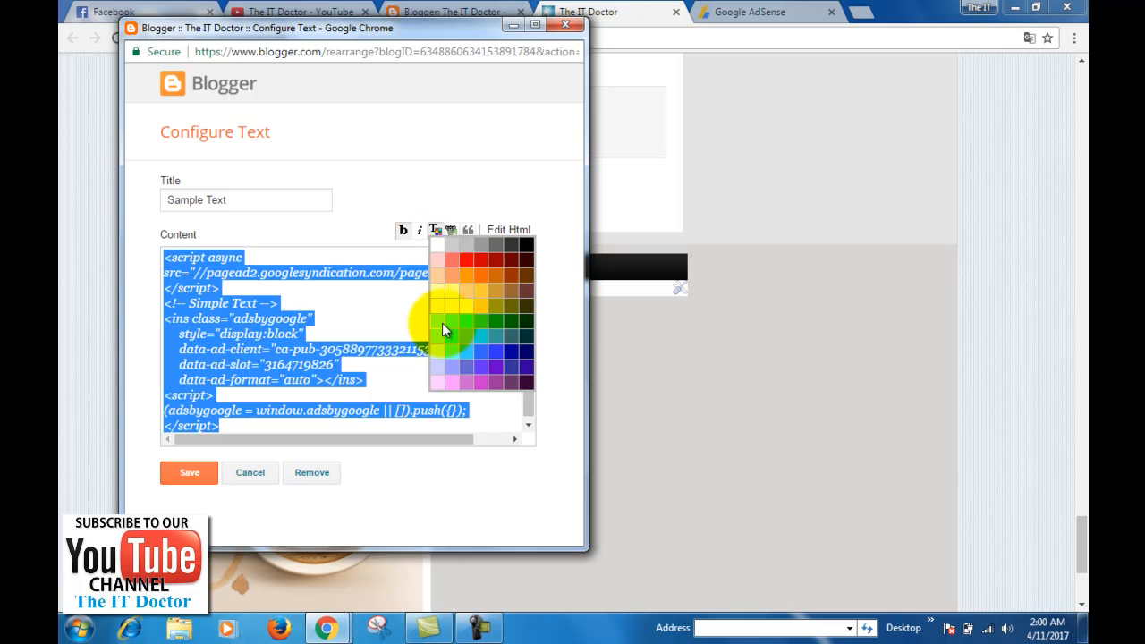
pyautogui.click(465, 264)
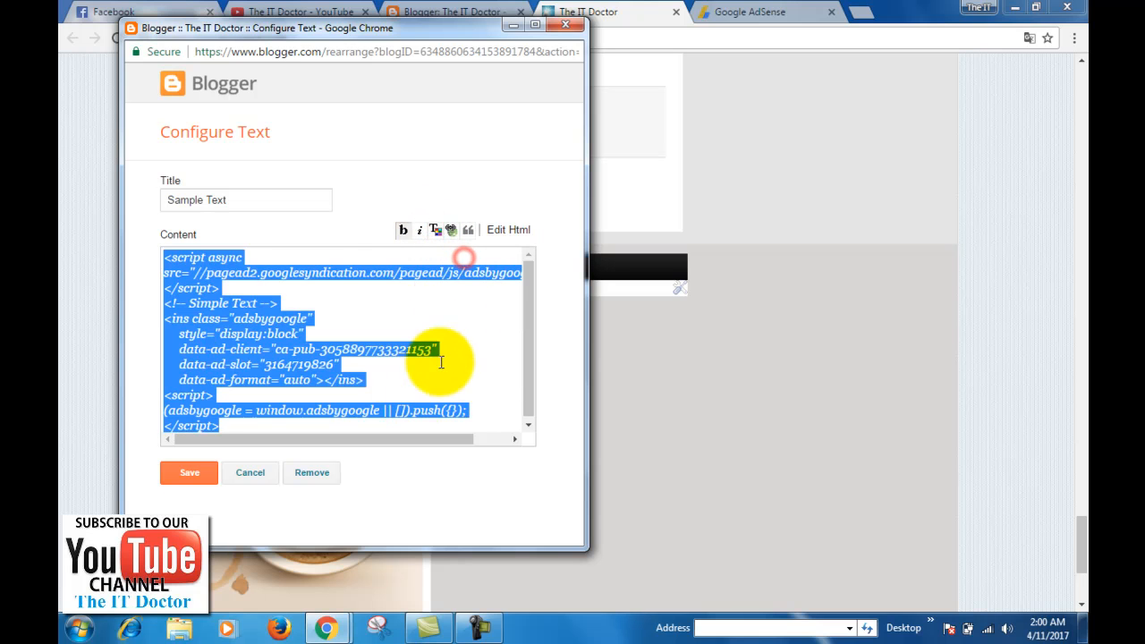
# - Delete the ca-pub- prefix and the data-ad-slot attribute from the red ad code and save the gadget
pyautogui.click(437, 347)
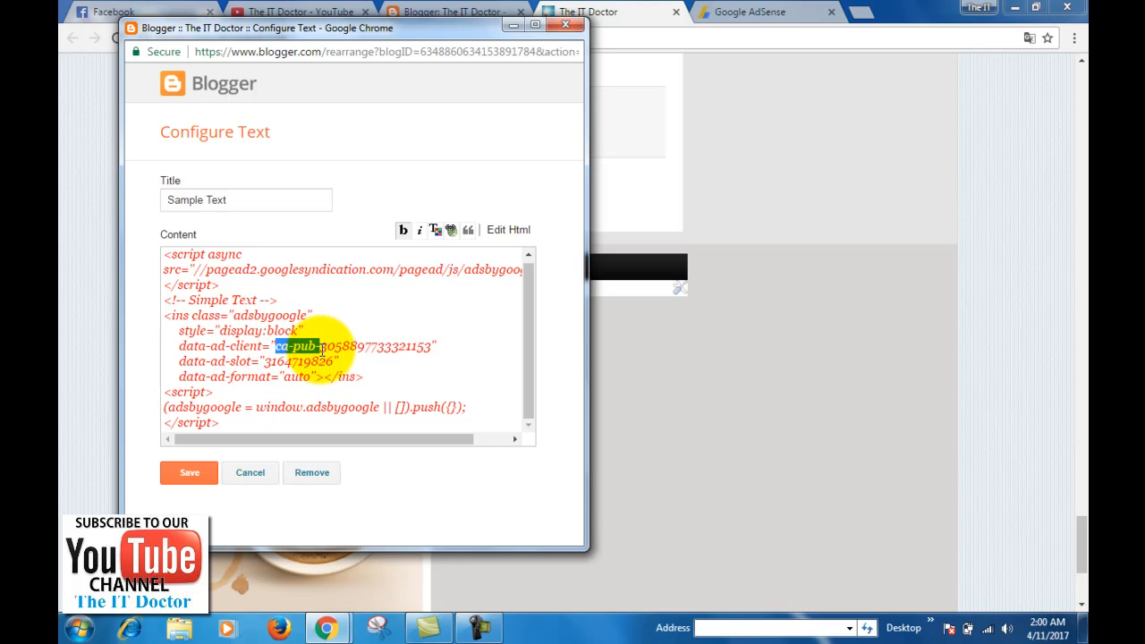
pyautogui.press('Delete')
pyautogui.moveTo(175, 362); pyautogui.dragTo(345, 363)
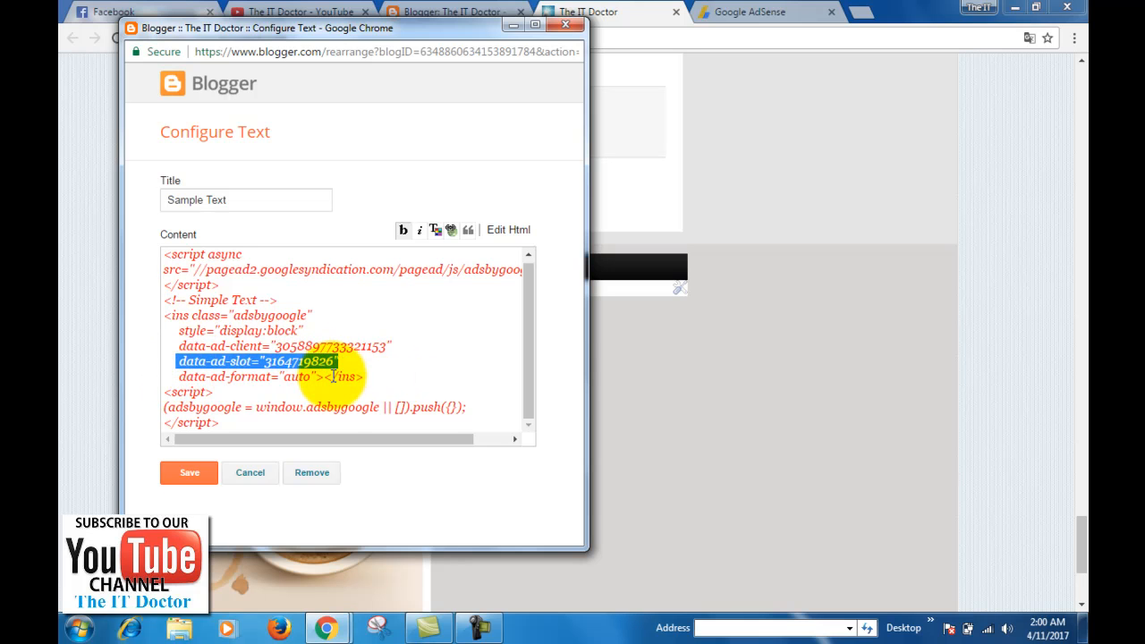
pyautogui.press('Delete')
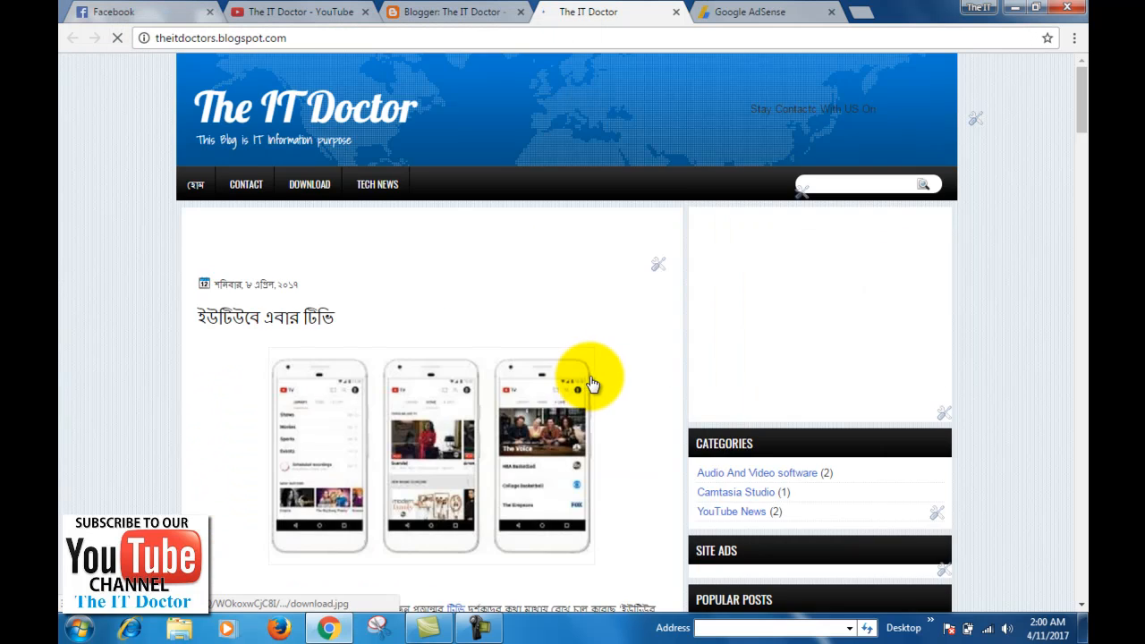
# - Examine the footer of the reloaded blog and inspect the red Sample Text gadget's HTML source without saving changes
pyautogui.scroll(-20, 600, 376)
pyautogui.scroll(-15, 623, 378)
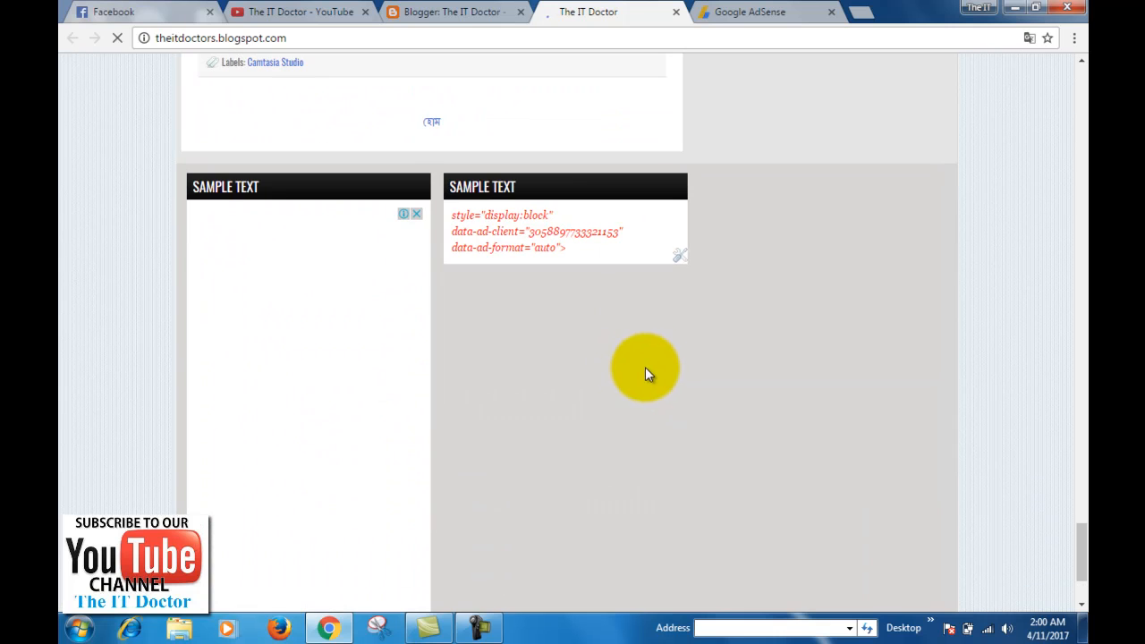
pyautogui.click(680, 255)
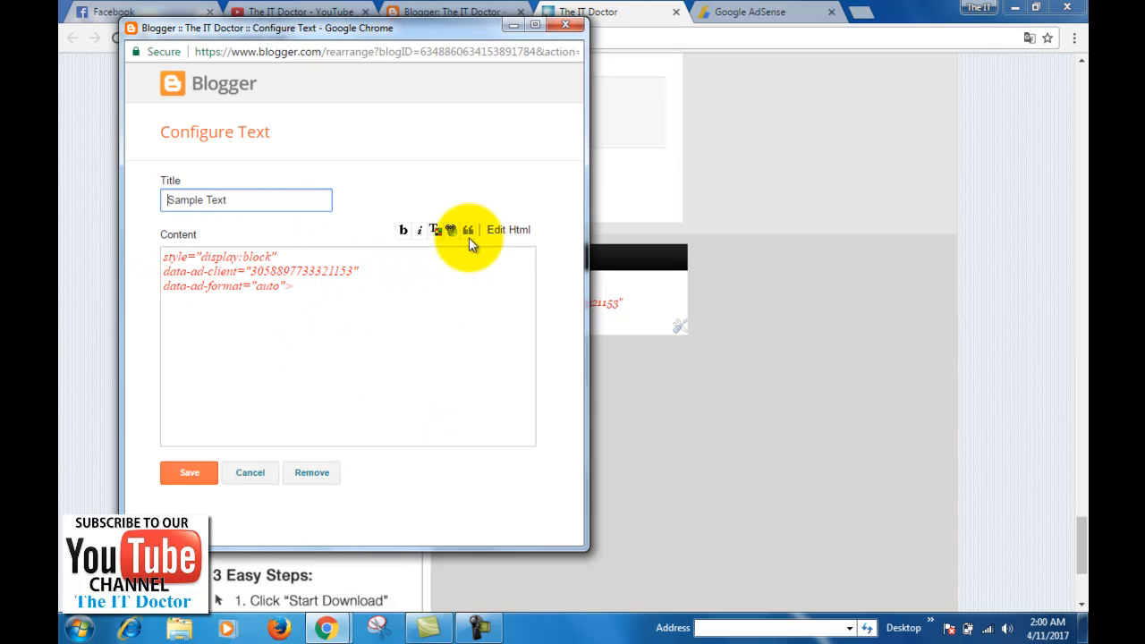
pyautogui.click(506, 230)
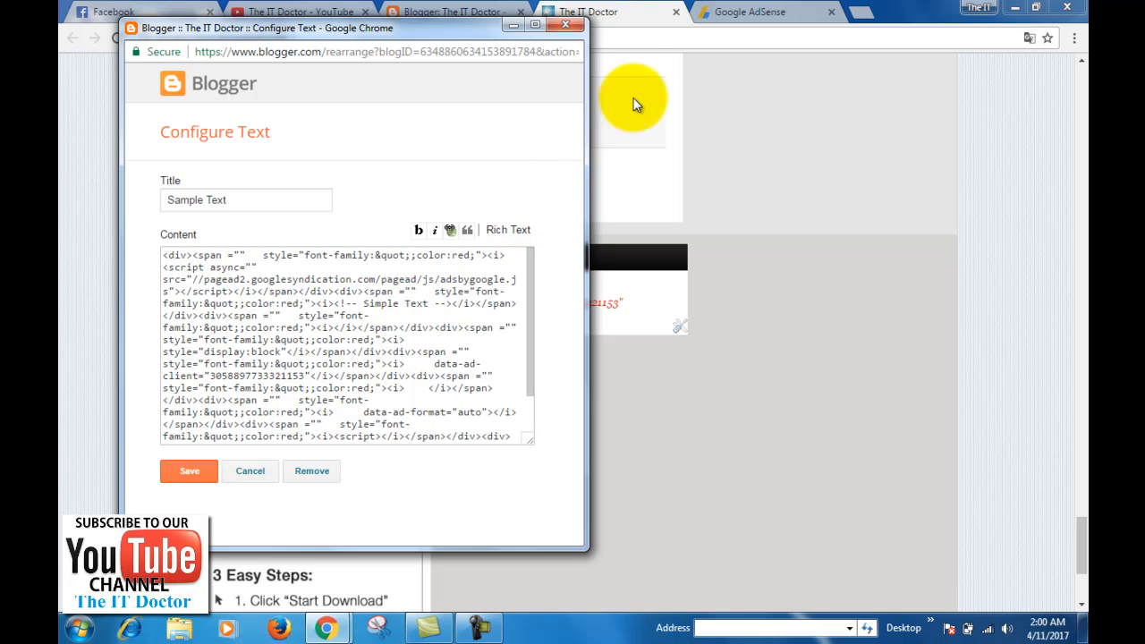
pyautogui.click(250, 473)
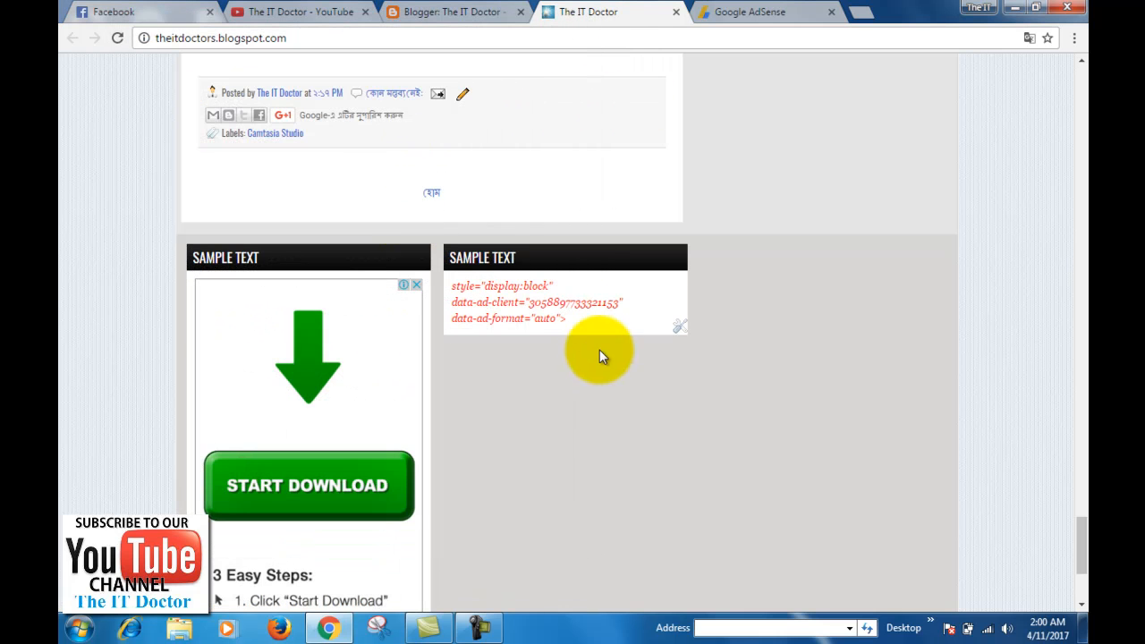
pyautogui.scroll(-2, 593, 448)
pyautogui.scroll(4, 591, 448)
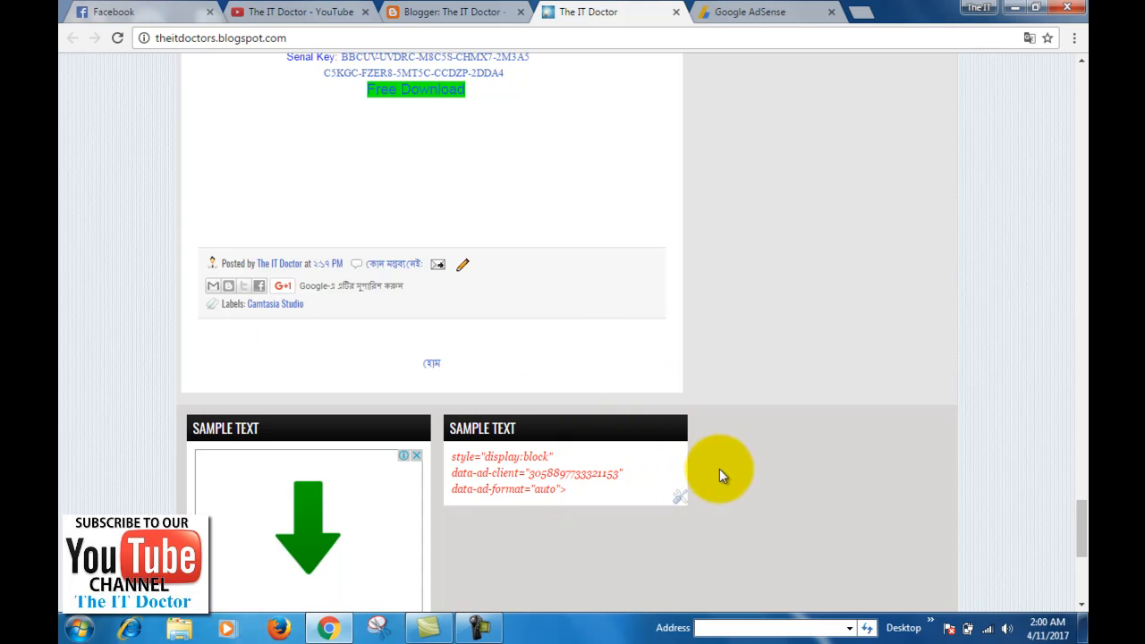
# - Examine the footer's Sample Text gadgets and the vertical ad in the sidebar's Ads gadget on the live blog
pyautogui.scroll(10, 716, 465)
pyautogui.scroll(-20, 688, 498)
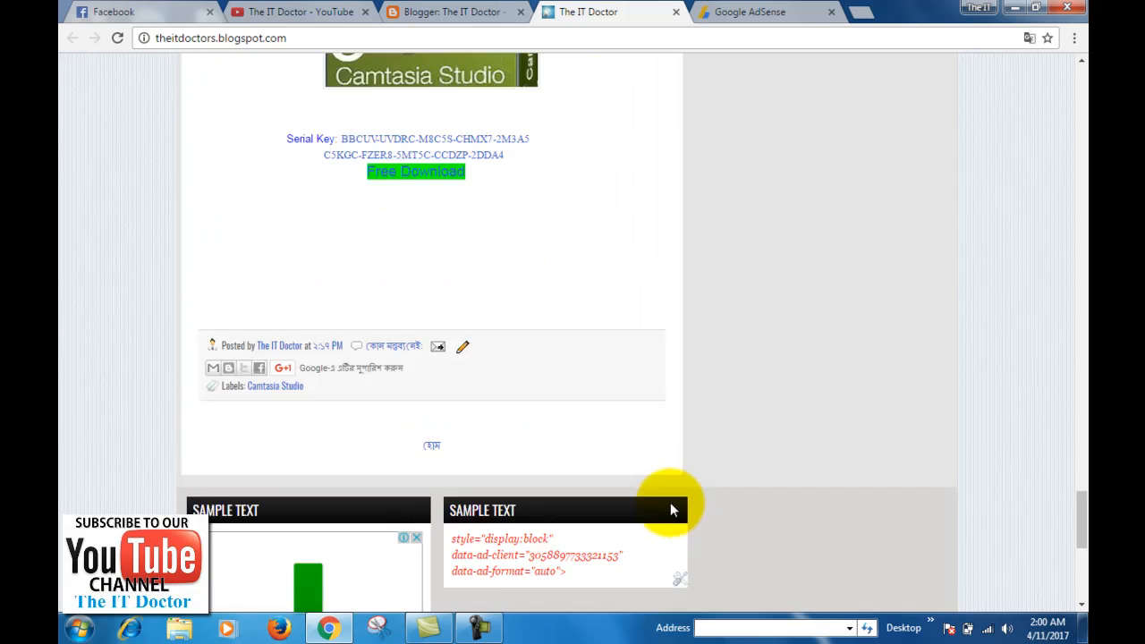
pyautogui.scroll(20, 563, 403)
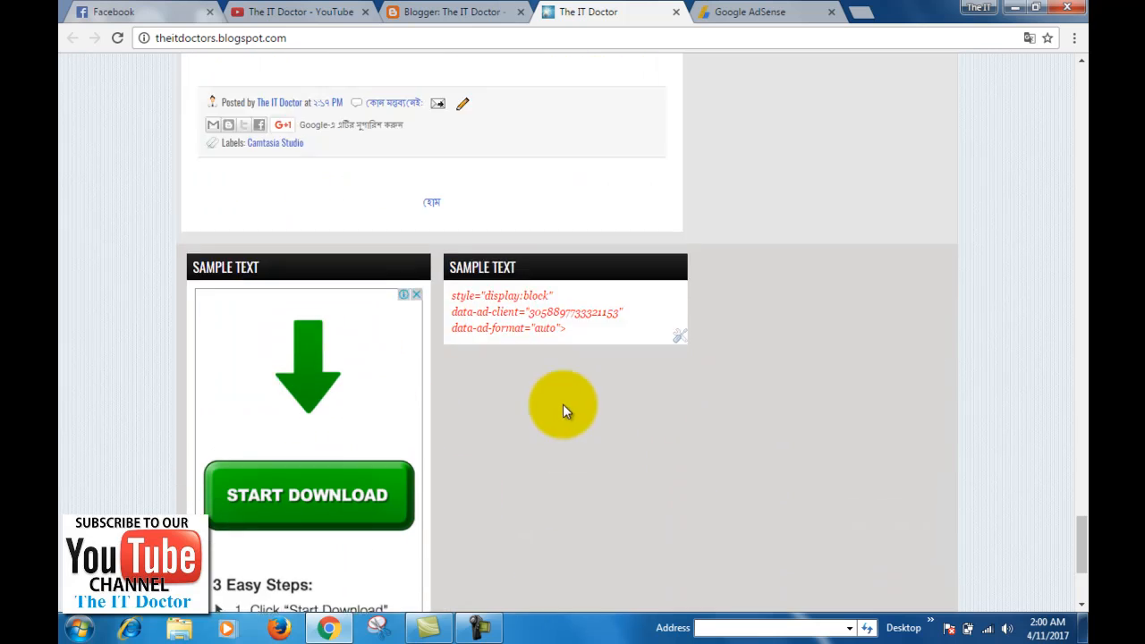
pyautogui.scroll(10, 677, 380)
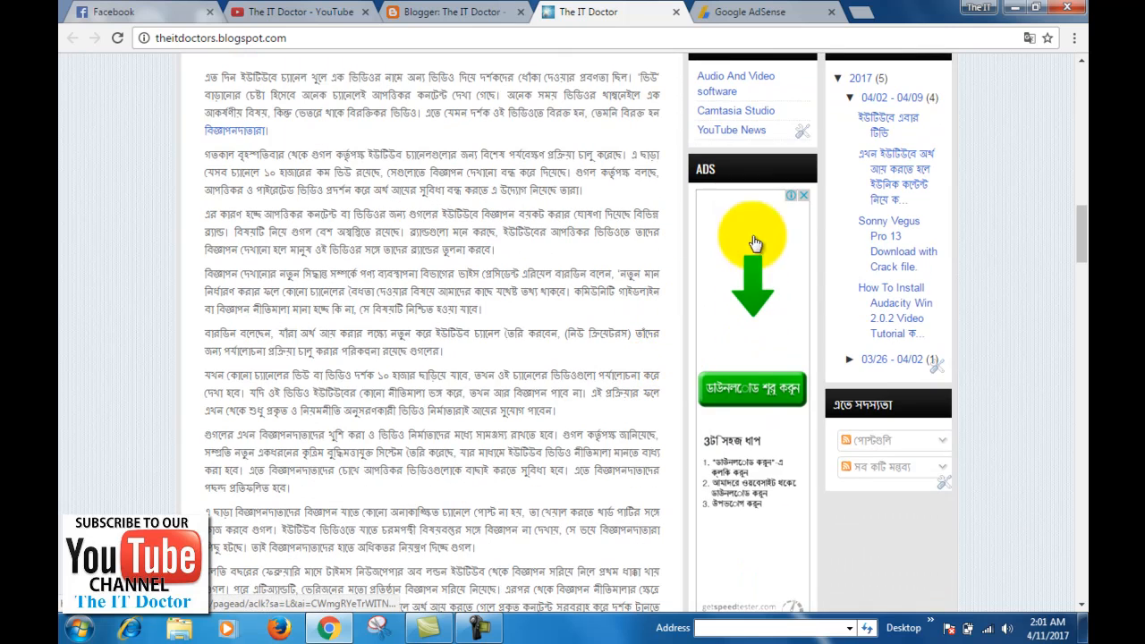
pyautogui.scroll(-4, 760, 305)
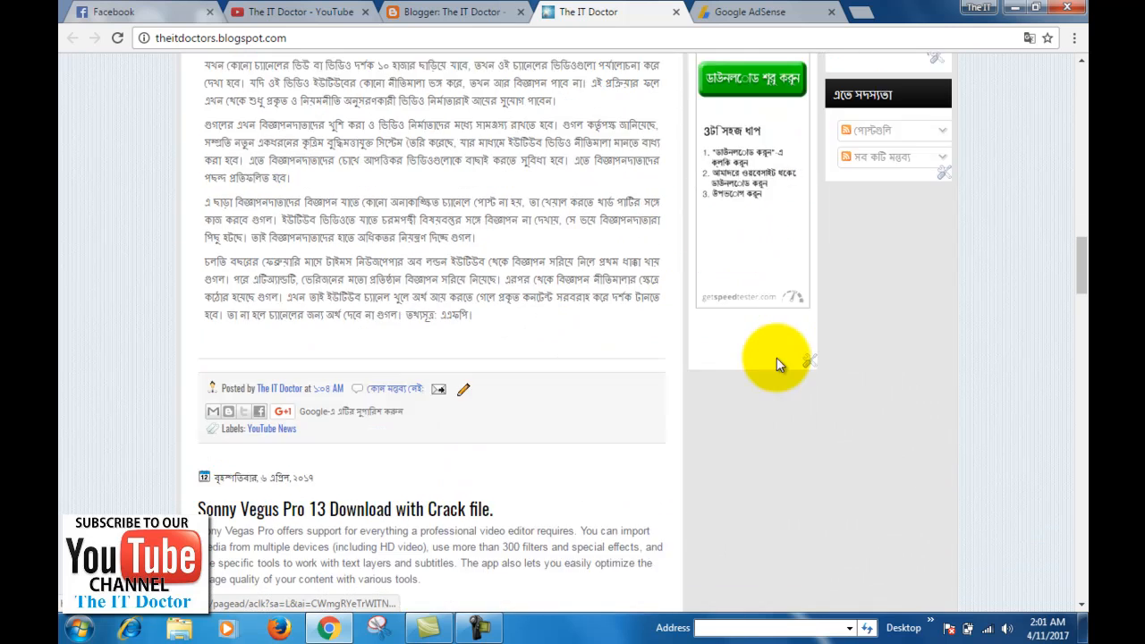
pyautogui.scroll(1, 779, 367)
pyautogui.scroll(3, 465, 376)
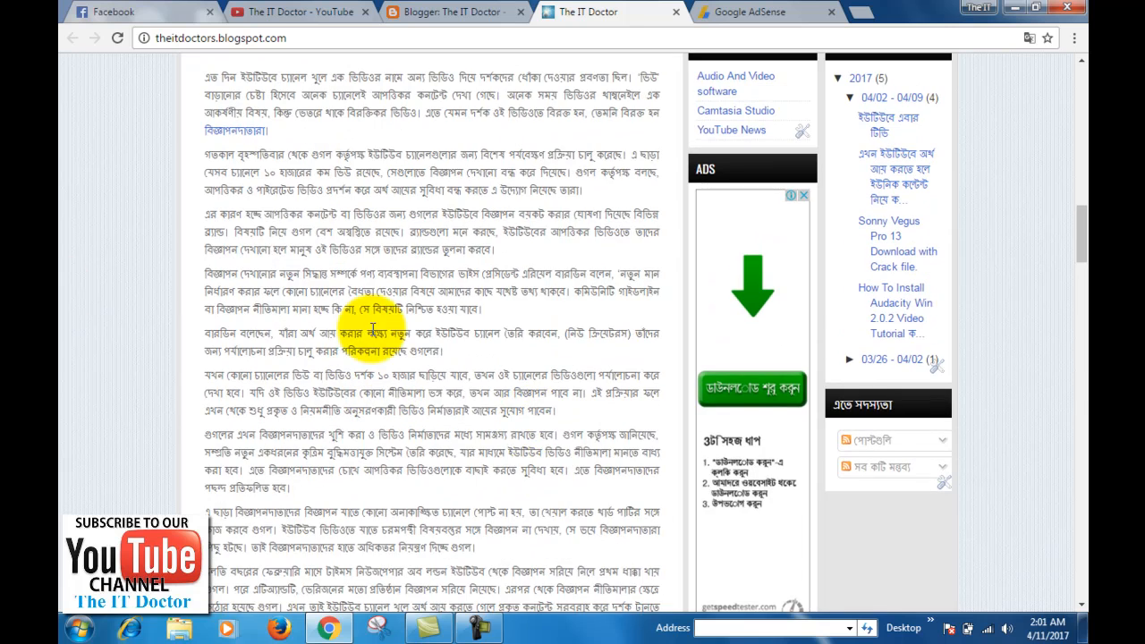
pyautogui.scroll(-1, 372, 331)
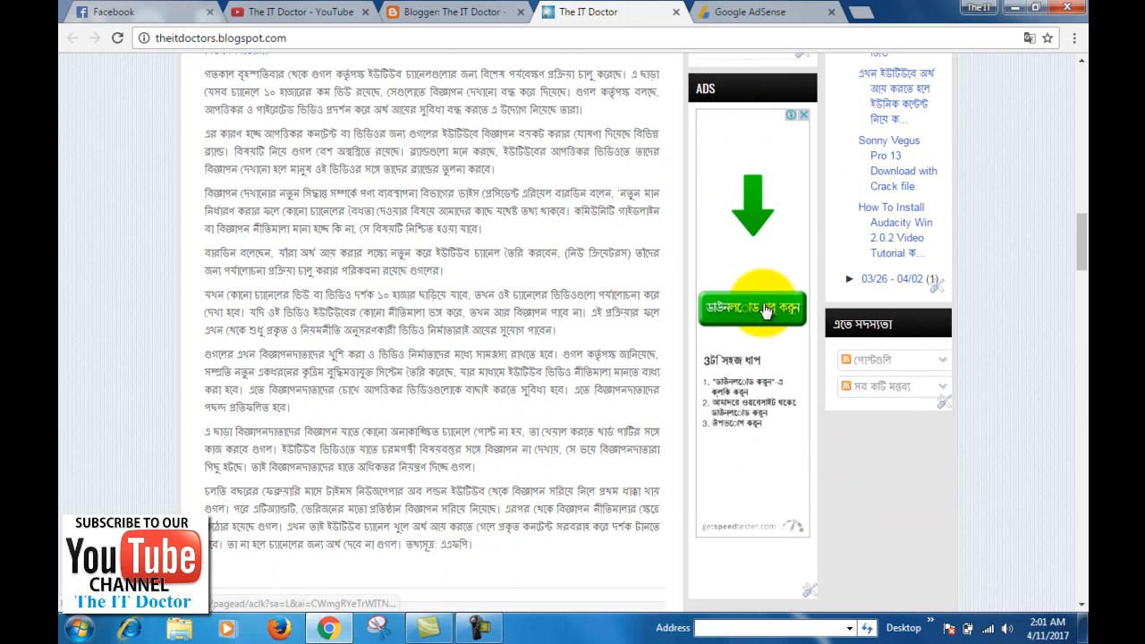
pyautogui.scroll(-2, 895, 515)
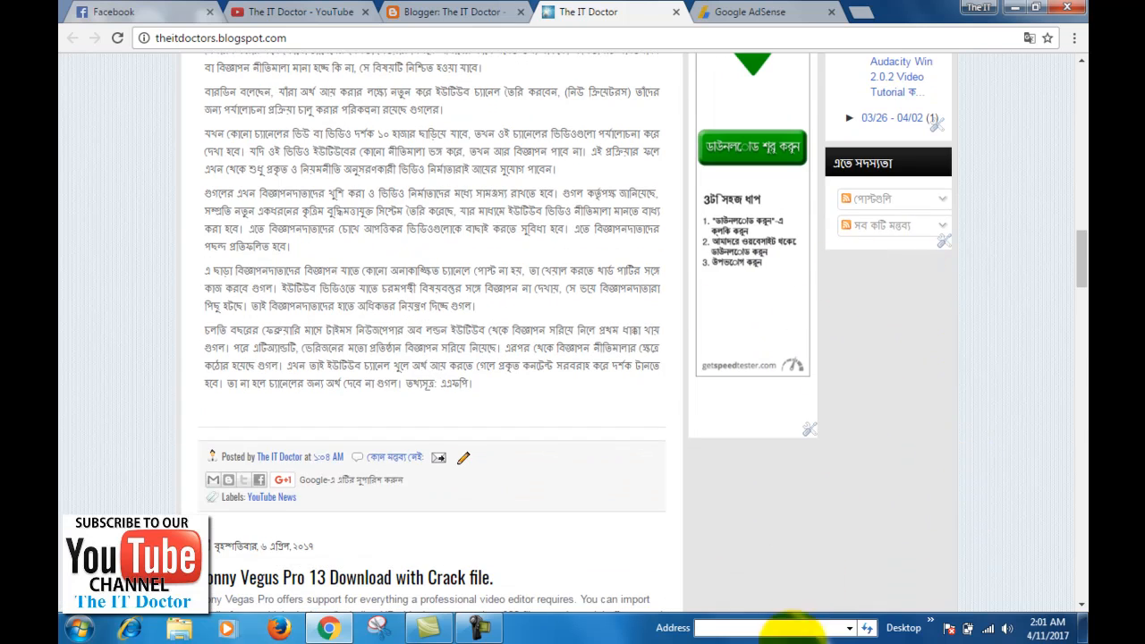
pyautogui.scroll(-3, 895, 440)
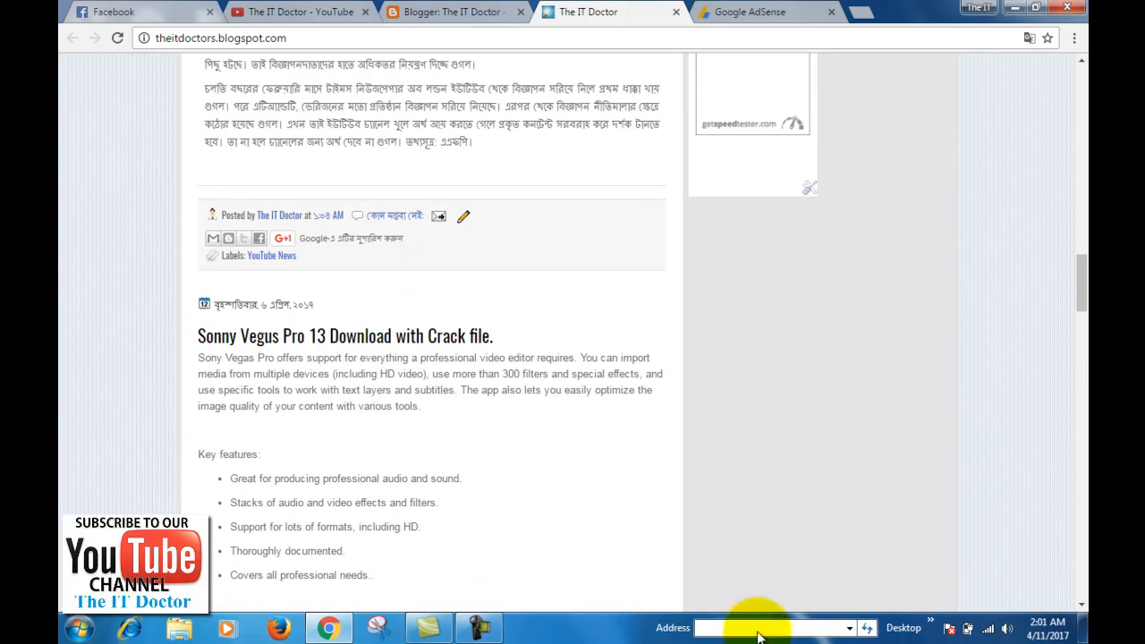
pyautogui.scroll(7, 793, 480)
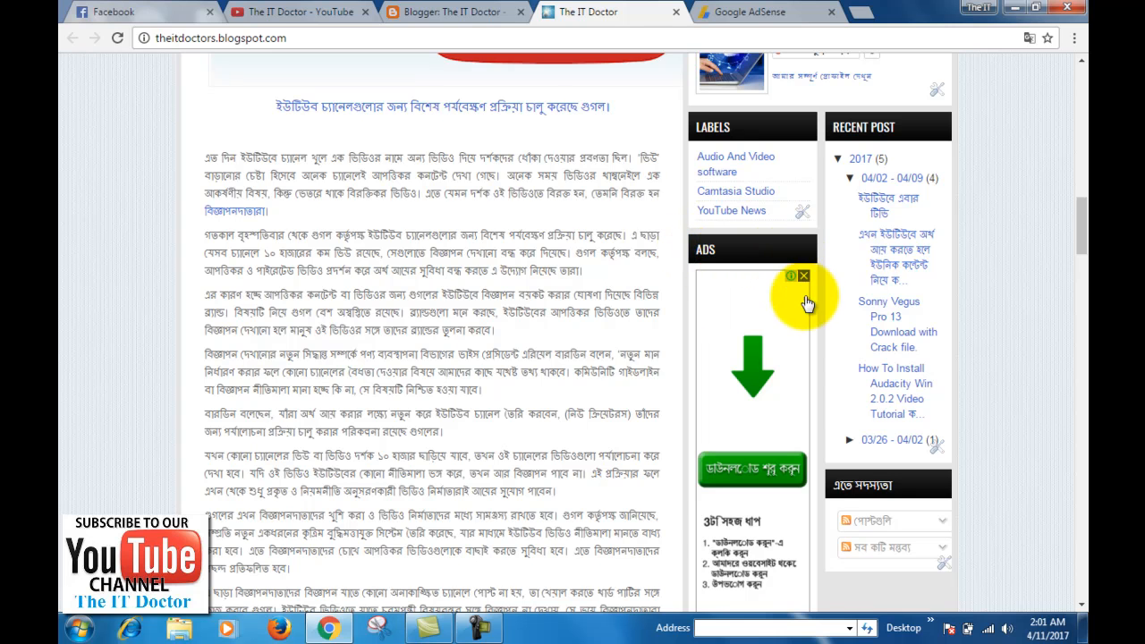
pyautogui.scroll(-2, 798, 411)
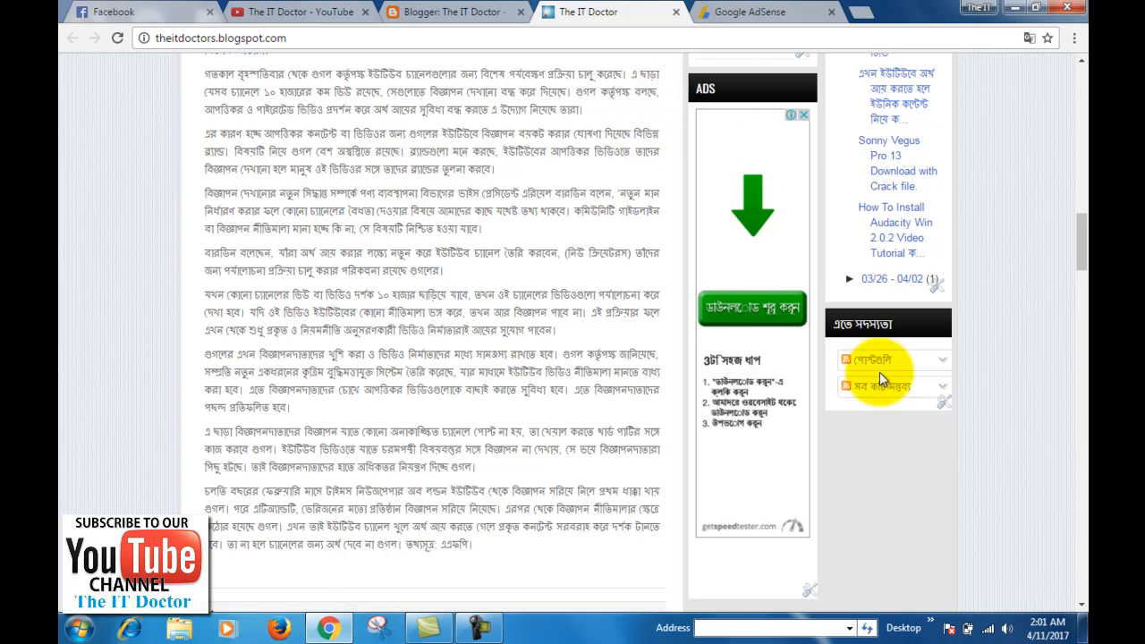
# - Clear the title of the sidebar's Ads HTML/JavaScript gadget and save the gadget
pyautogui.scroll(-2, 879, 373)
pyautogui.click(809, 433)
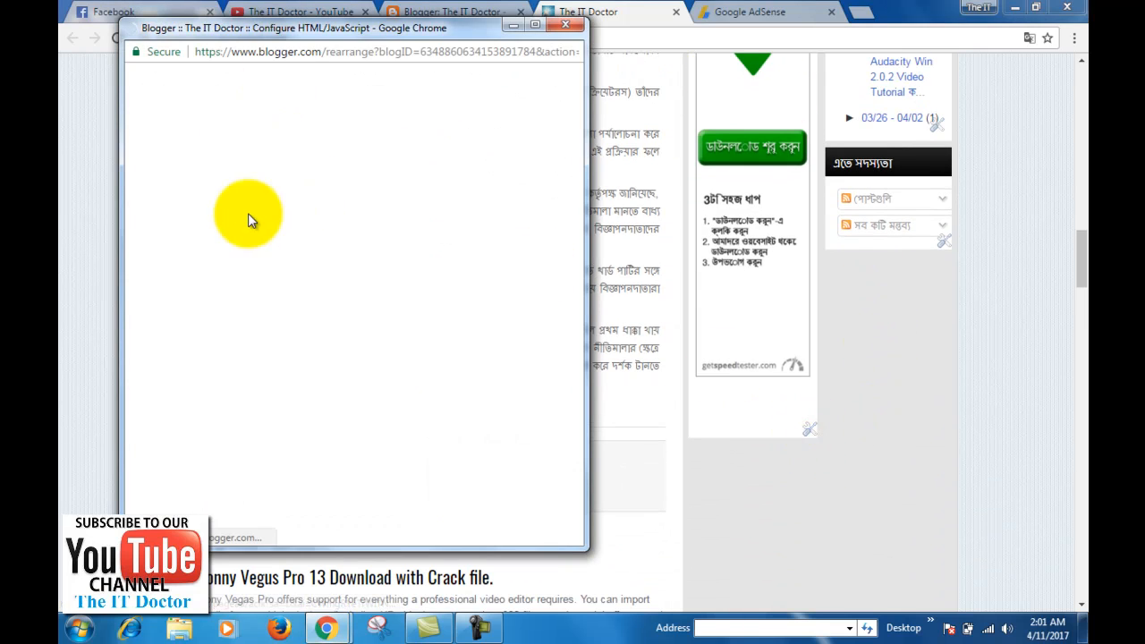
pyautogui.moveTo(217, 200); pyautogui.dragTo(113, 199)
pyautogui.press('BackSpace')
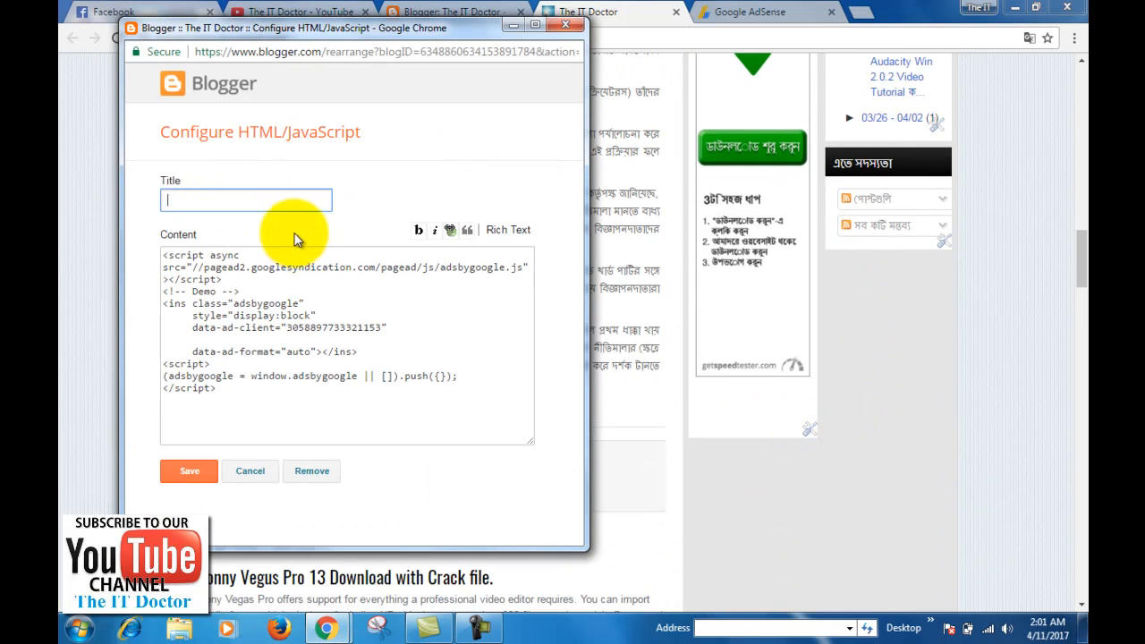
pyautogui.click(188, 471)
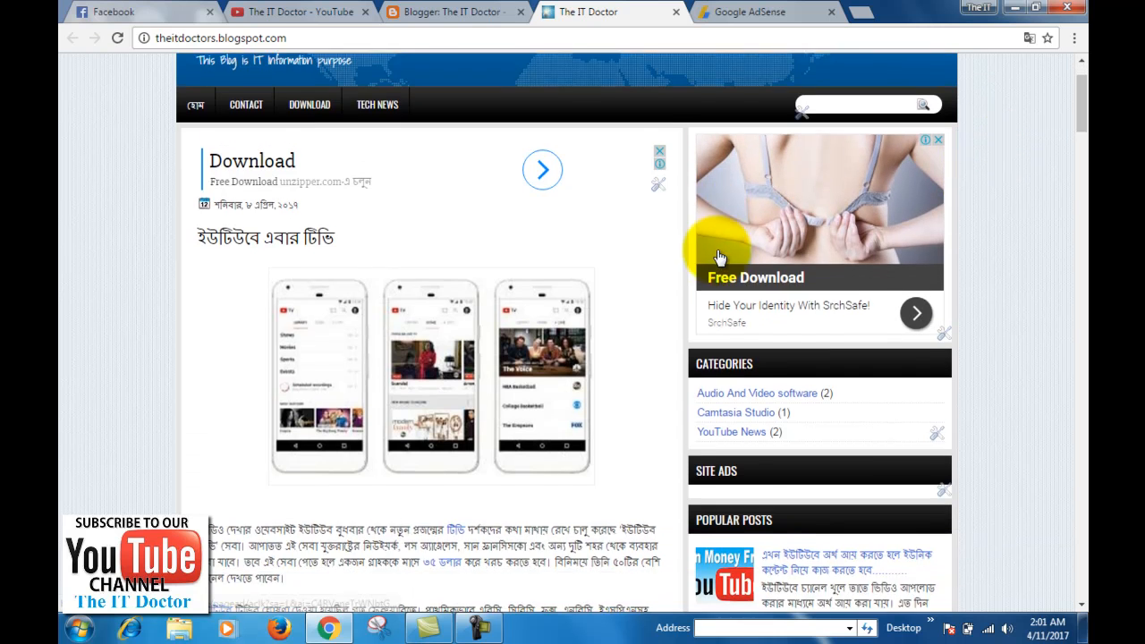
# - Check the untitled vertical ad in the blog's sidebar and return to the blog header
pyautogui.scroll(-8, 719, 257)
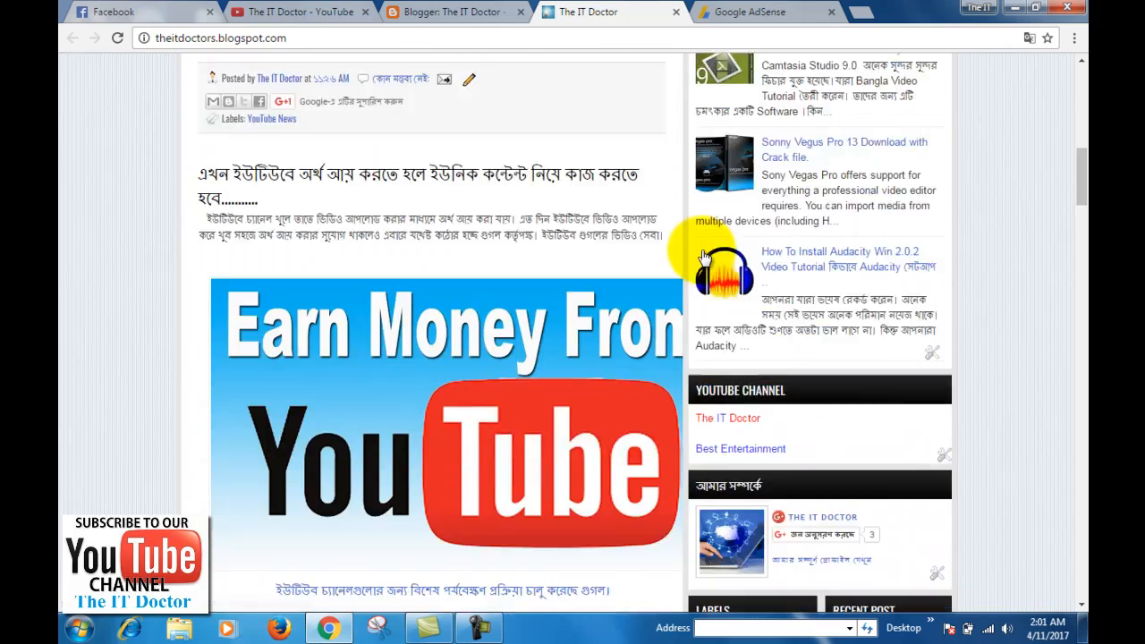
pyautogui.scroll(-6, 703, 251)
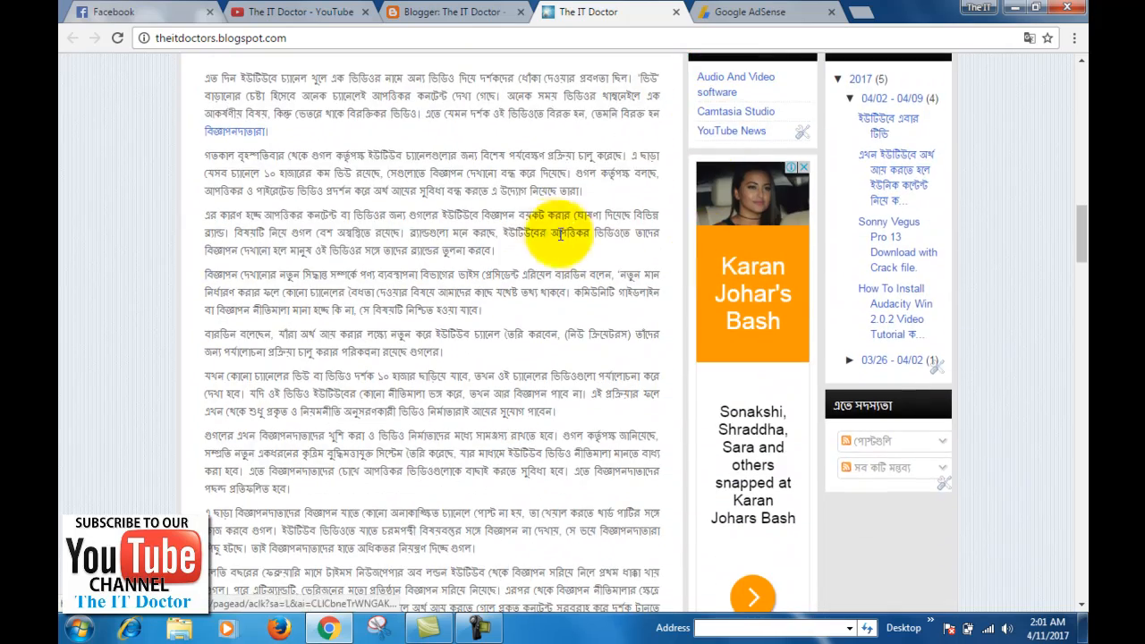
pyautogui.scroll(-1, 680, 389)
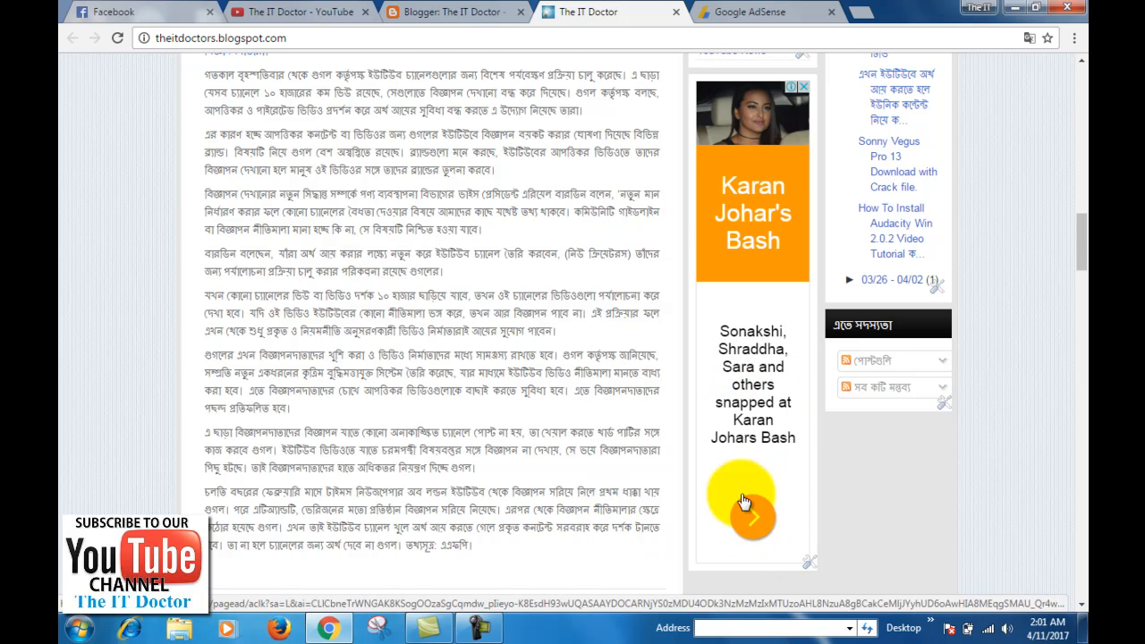
pyautogui.scroll(15, 717, 490)
pyautogui.scroll(4, 268, 394)
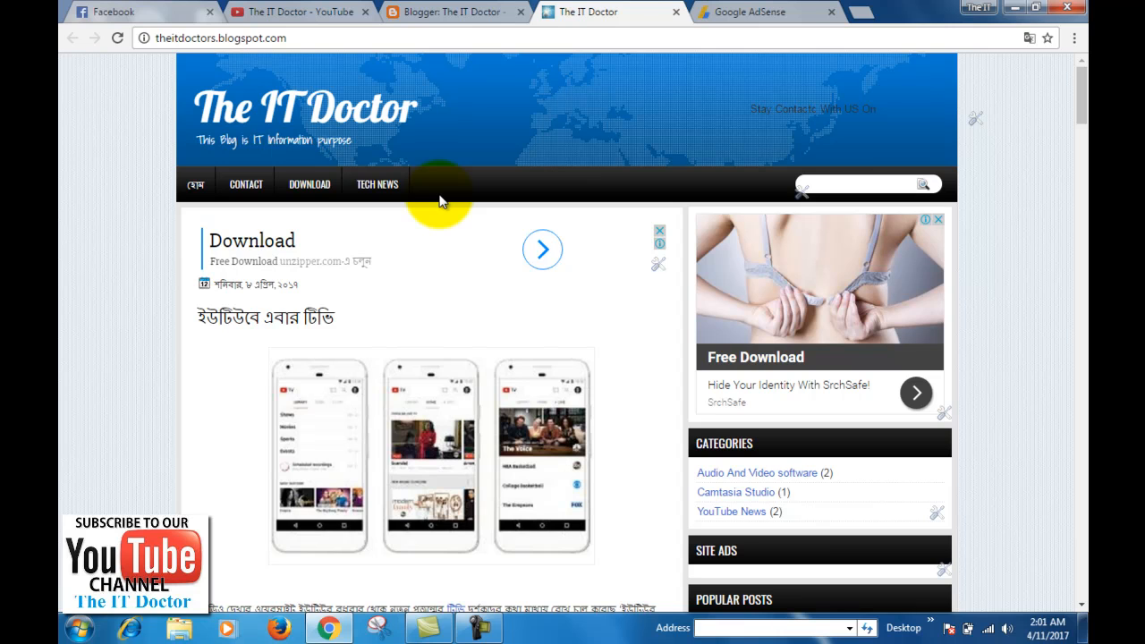
# - Review the whole live blog down to the footer gadgets and back up through the posts to the header
pyautogui.scroll(-10, 571, 336)
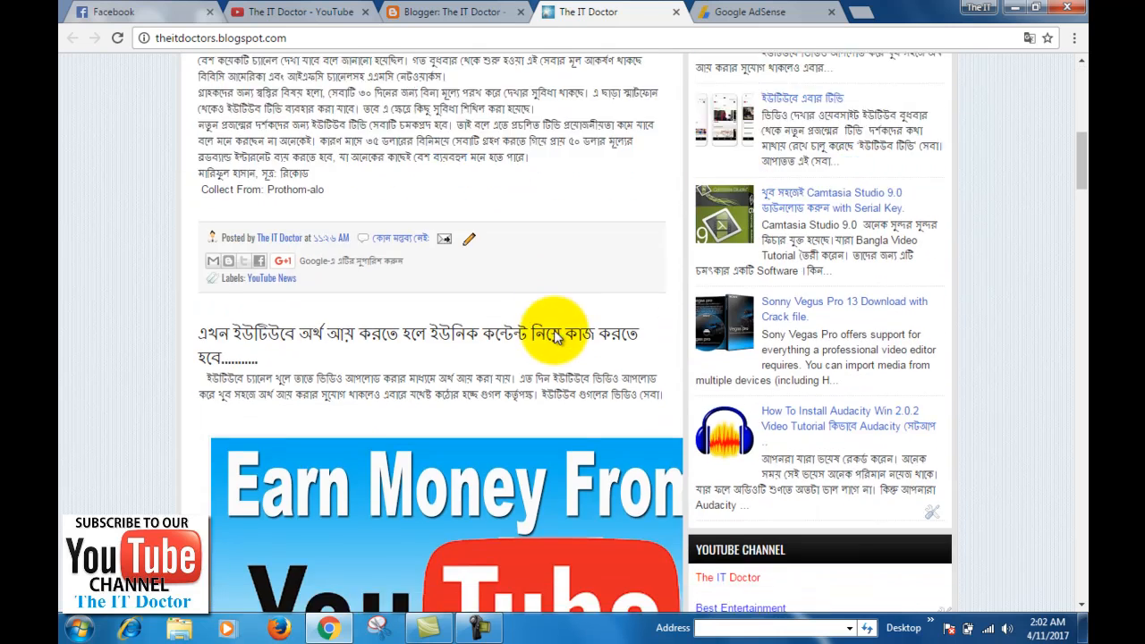
pyautogui.scroll(-20, 572, 340)
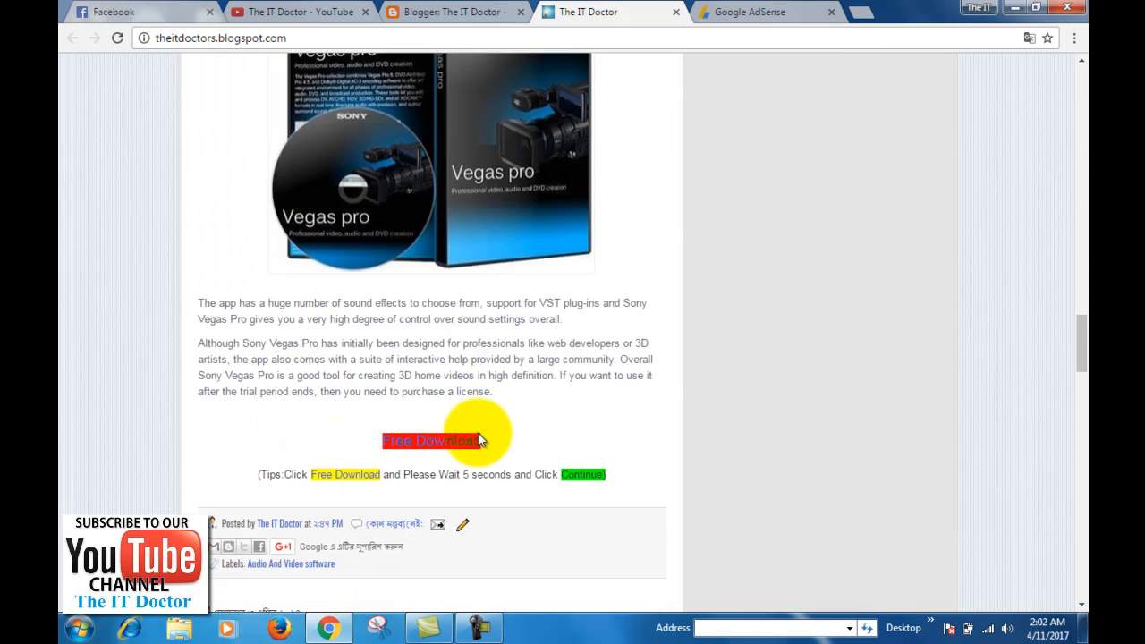
pyautogui.scroll(-10, 483, 362)
pyautogui.scroll(5, 501, 376)
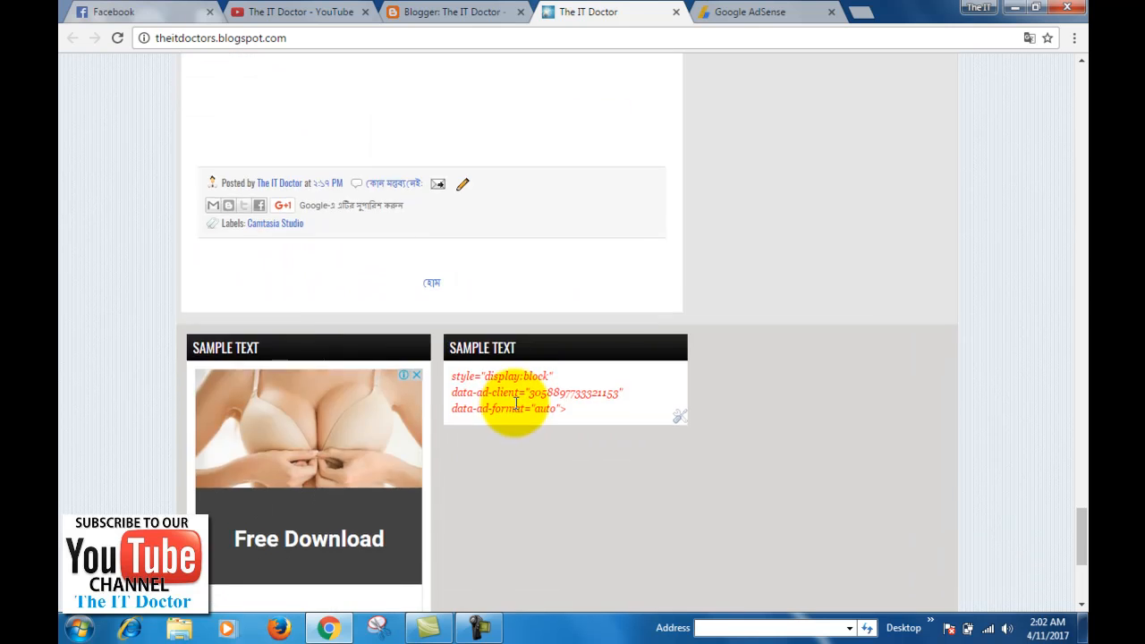
pyautogui.scroll(4, 517, 395)
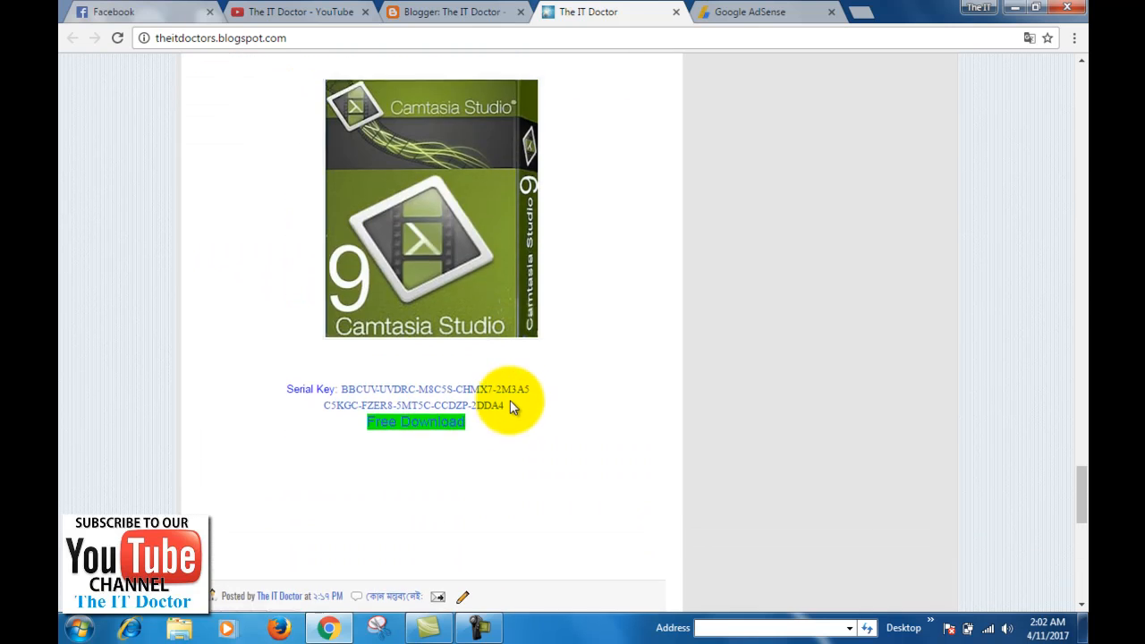
pyautogui.scroll(3, 504, 385)
pyautogui.scroll(-3, 498, 389)
pyautogui.scroll(2, 306, 194)
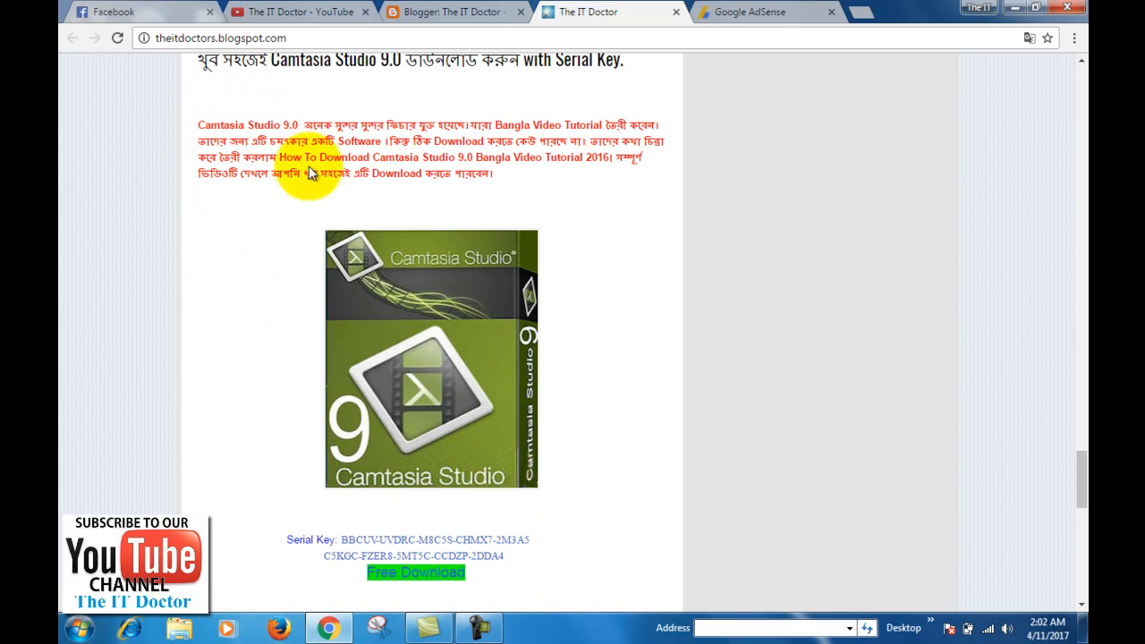
pyautogui.scroll(4, 586, 390)
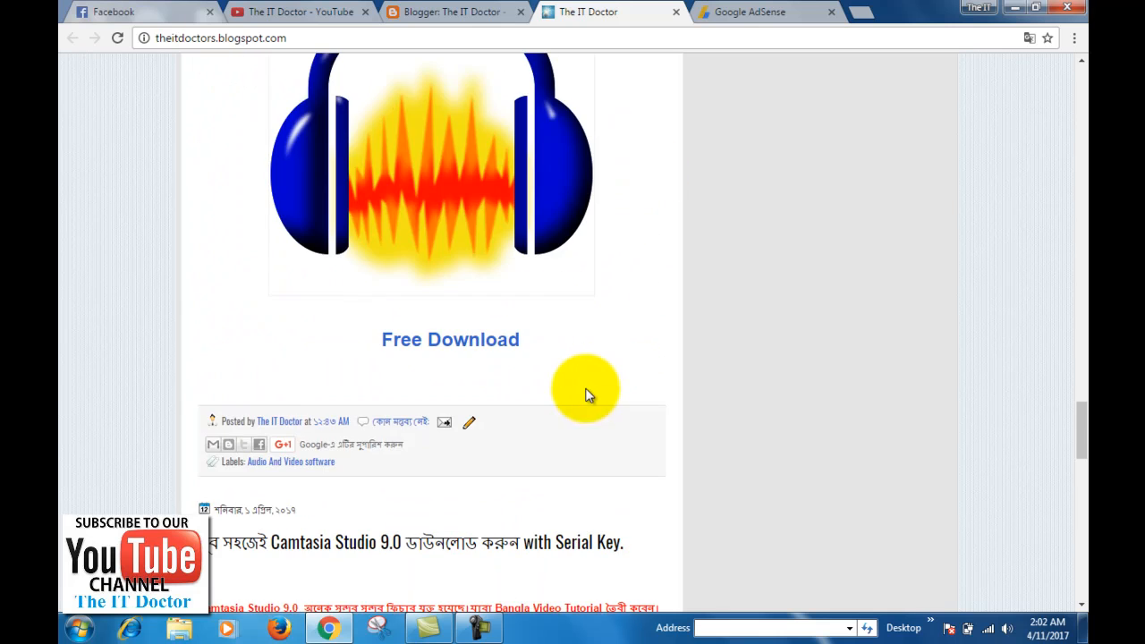
pyautogui.scroll(4, 580, 380)
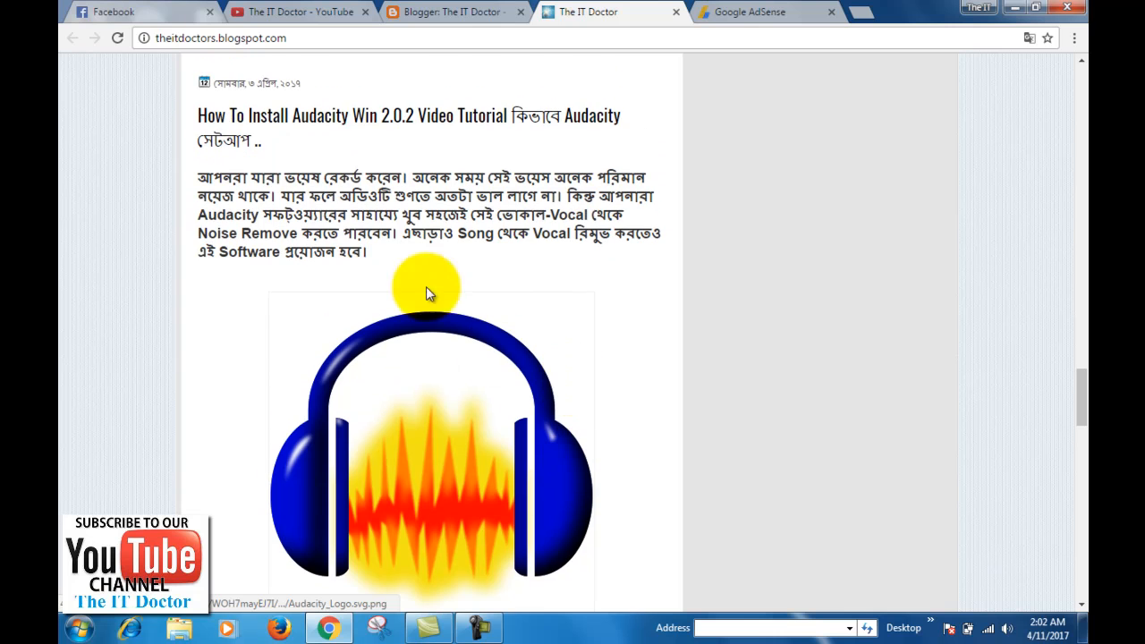
pyautogui.scroll(7, 600, 399)
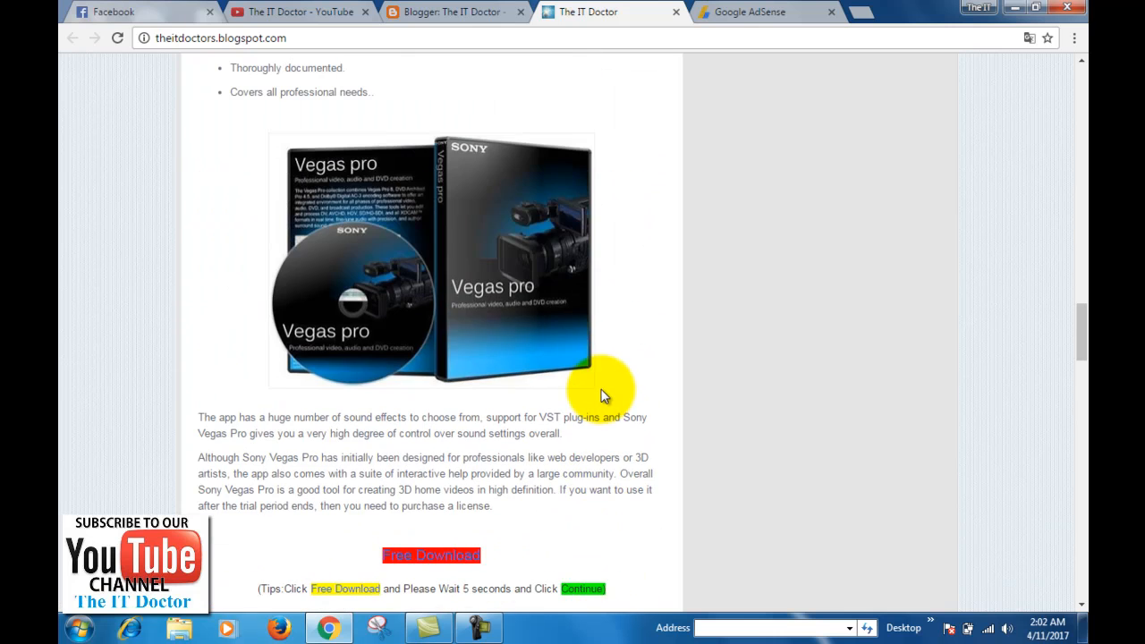
pyautogui.scroll(4, 652, 383)
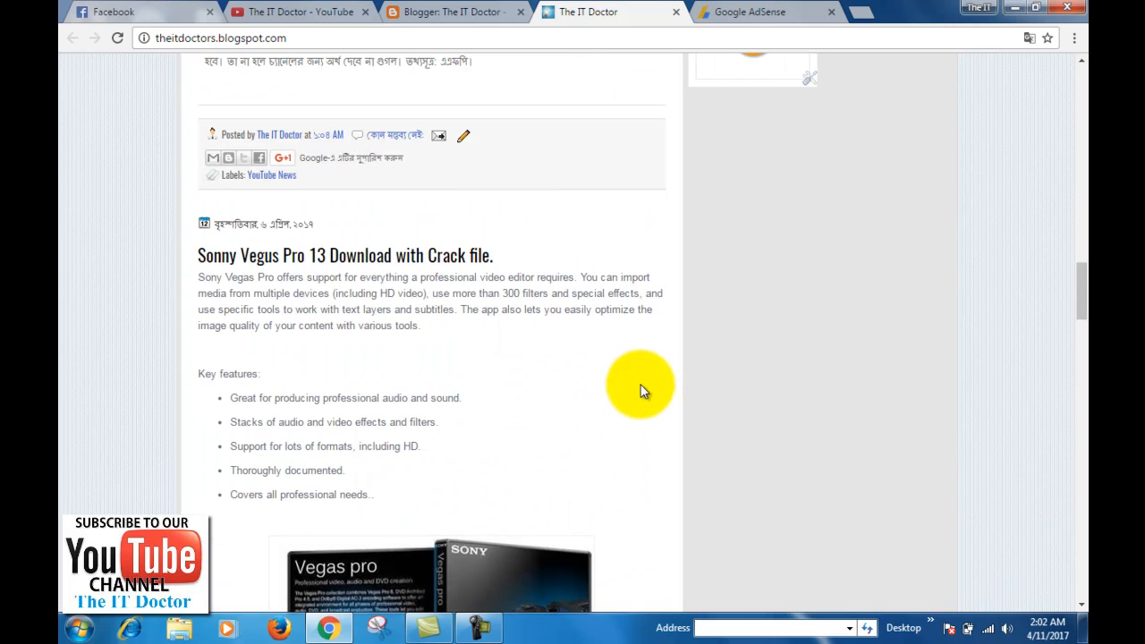
pyautogui.scroll(10, 635, 390)
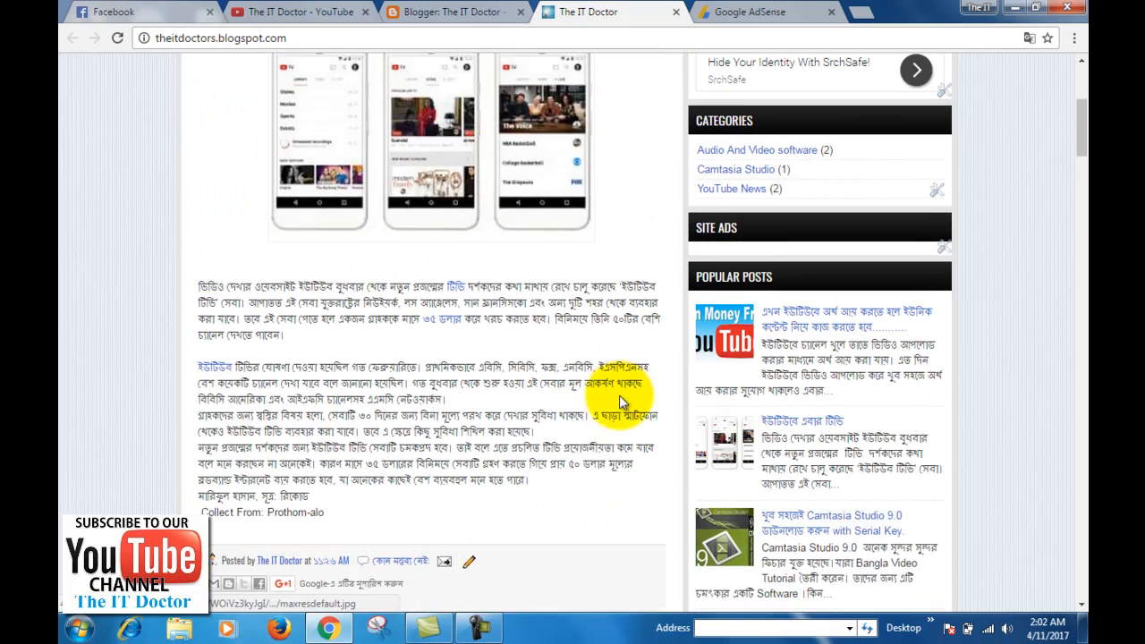
pyautogui.scroll(3, 624, 398)
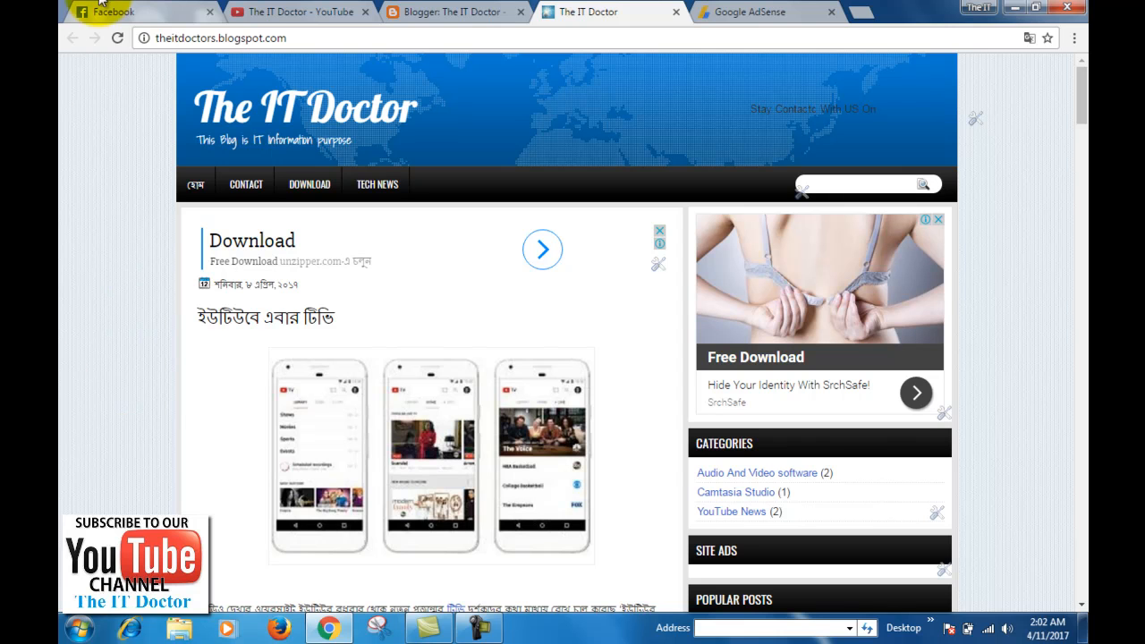
# - Examine The IT Doctor YouTube channel page and the gadget sections of the Blogger layout, finishing on the YouTube channel
pyautogui.click(244, 8)
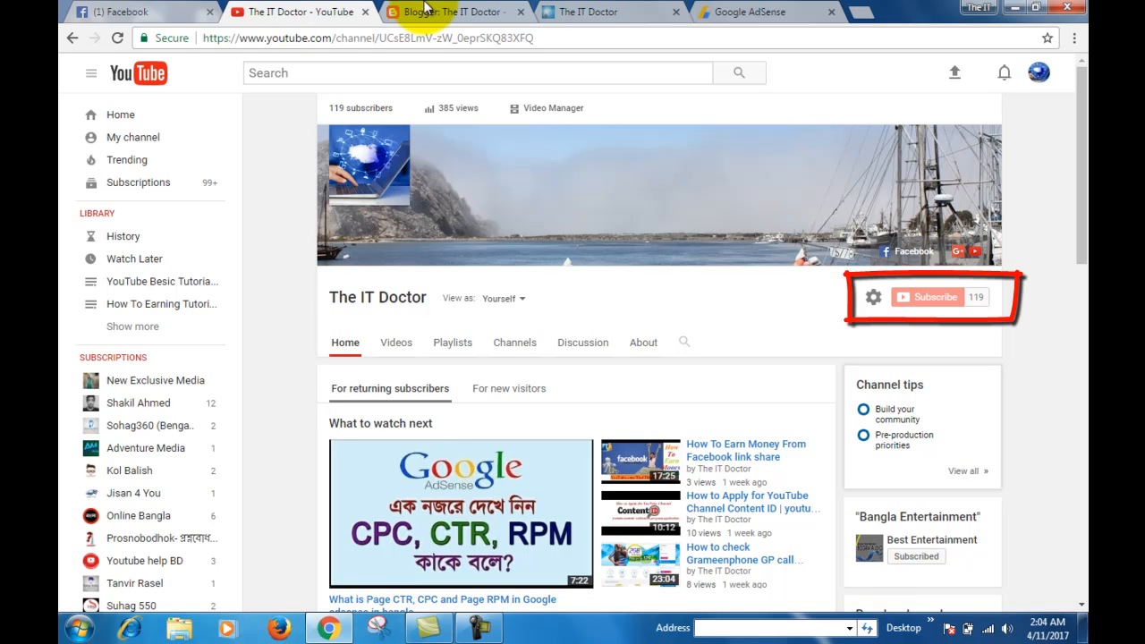
pyautogui.click(426, 10)
pyautogui.scroll(5, 686, 439)
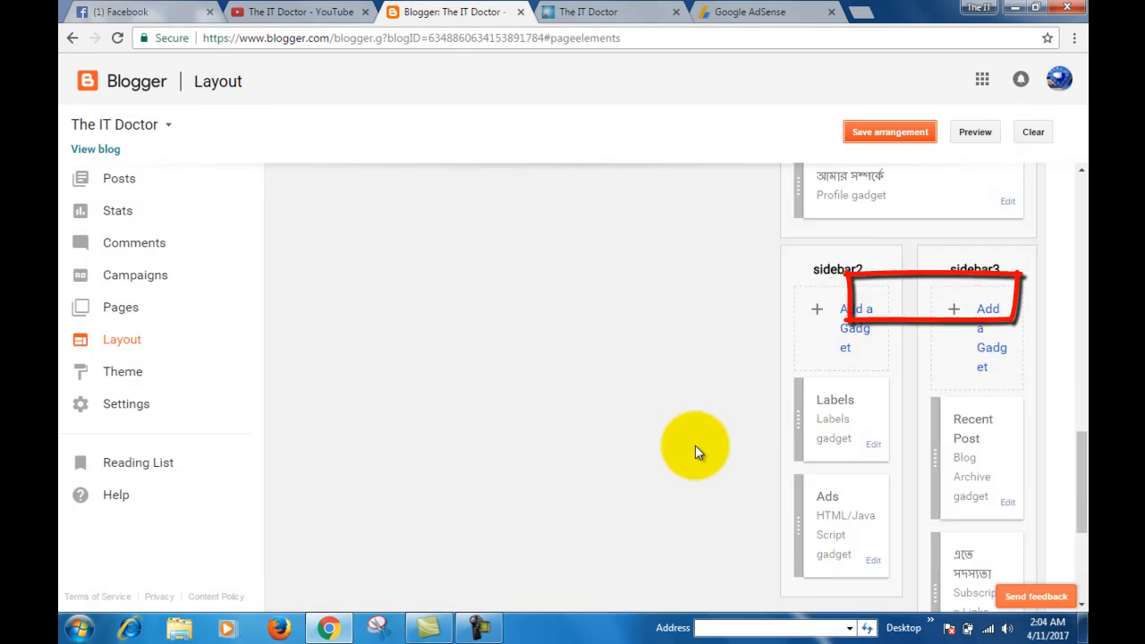
pyautogui.scroll(5, 685, 439)
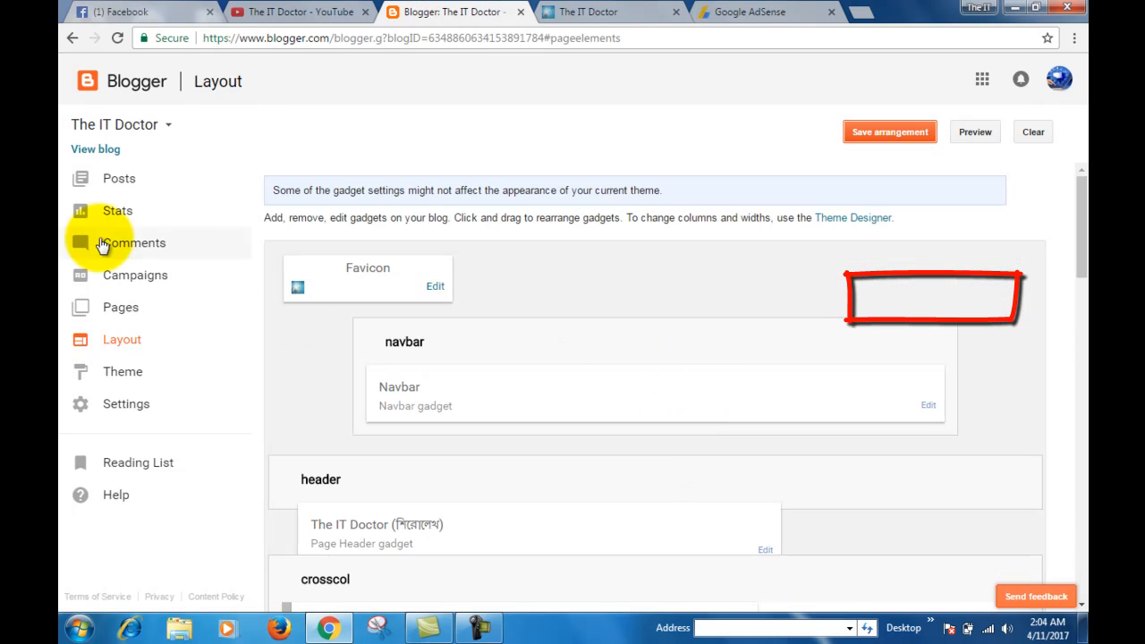
pyautogui.scroll(-10, 901, 288)
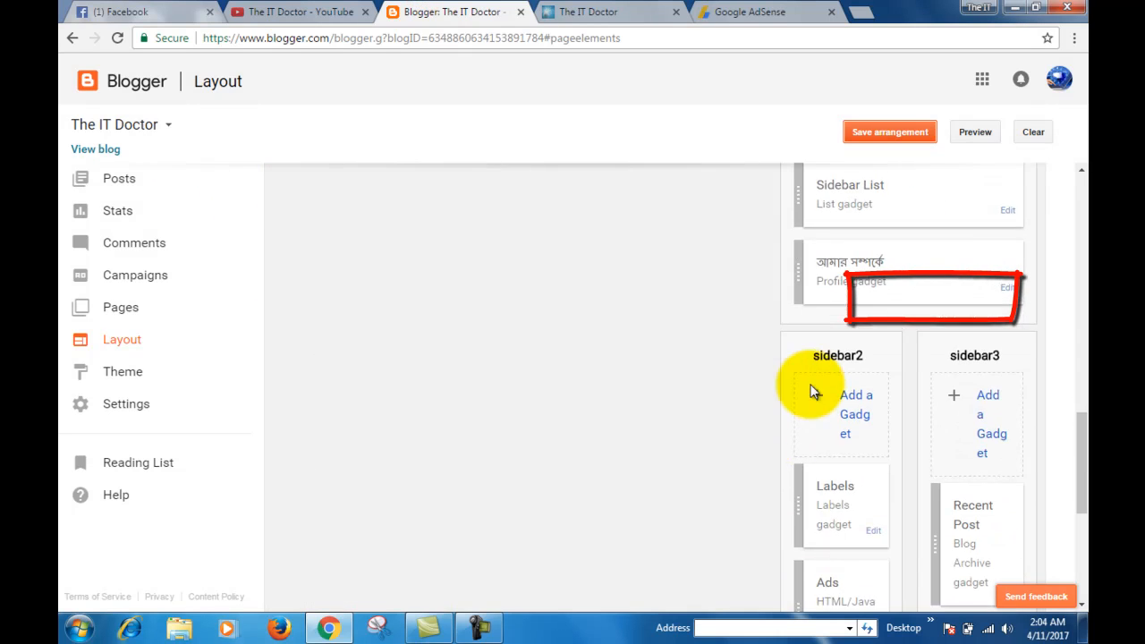
pyautogui.scroll(10, 689, 286)
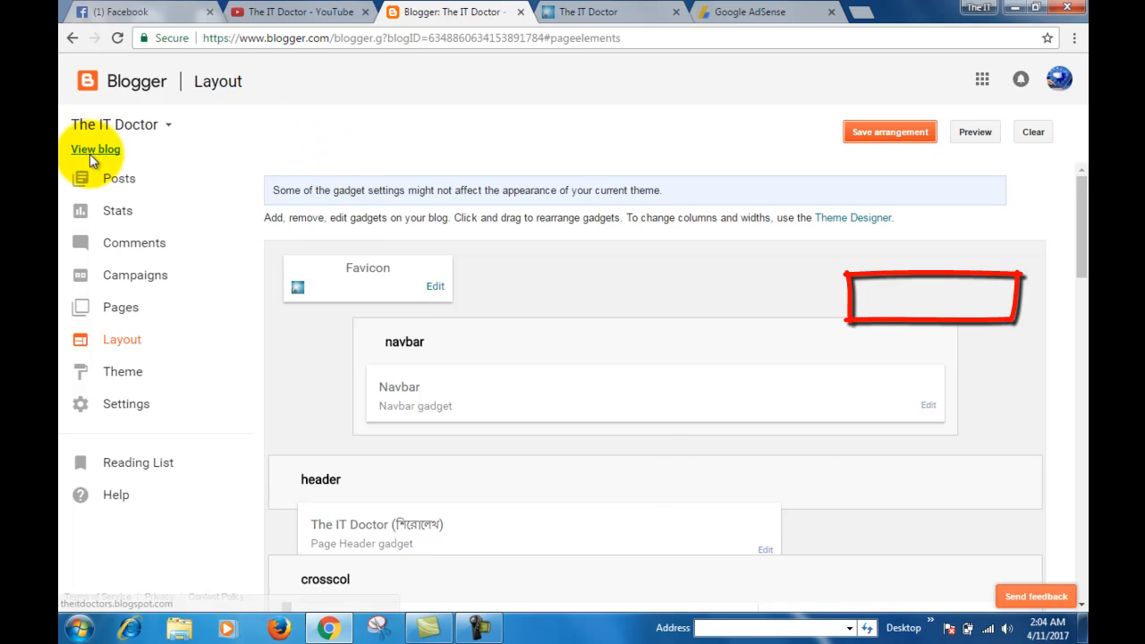
pyautogui.click(332, 11)
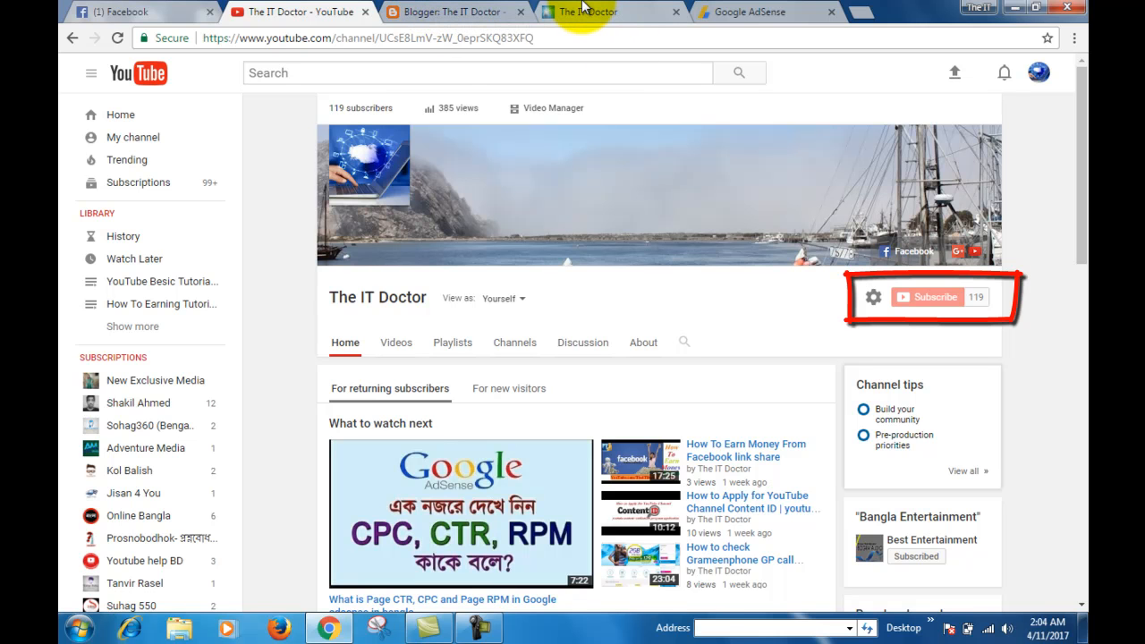
pyautogui.click(474, 9)
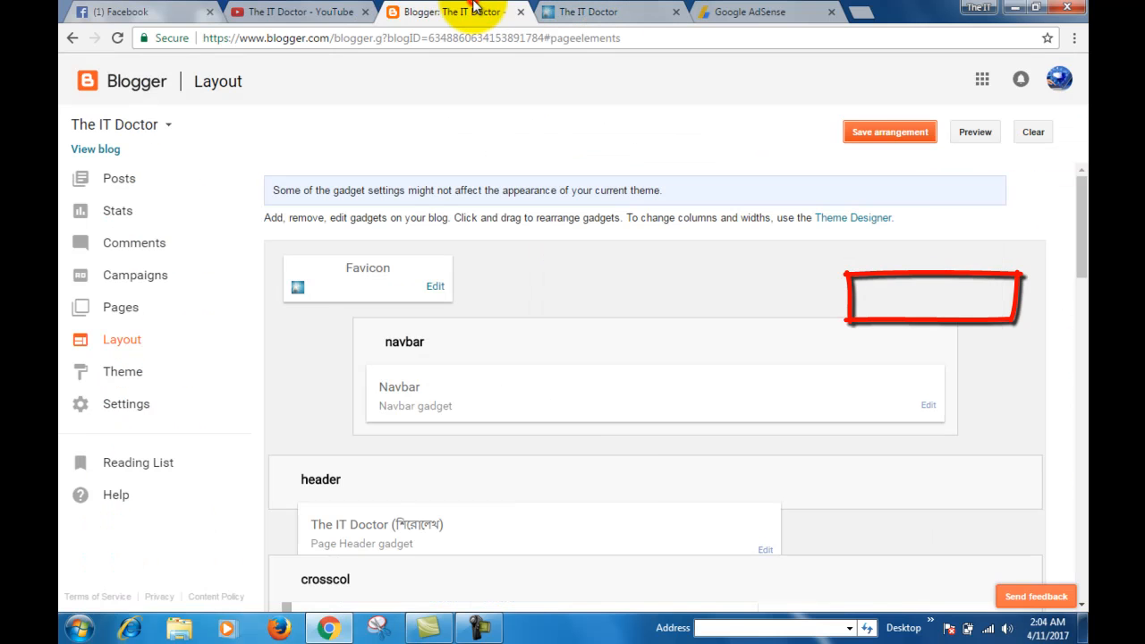
pyautogui.click(301, 11)
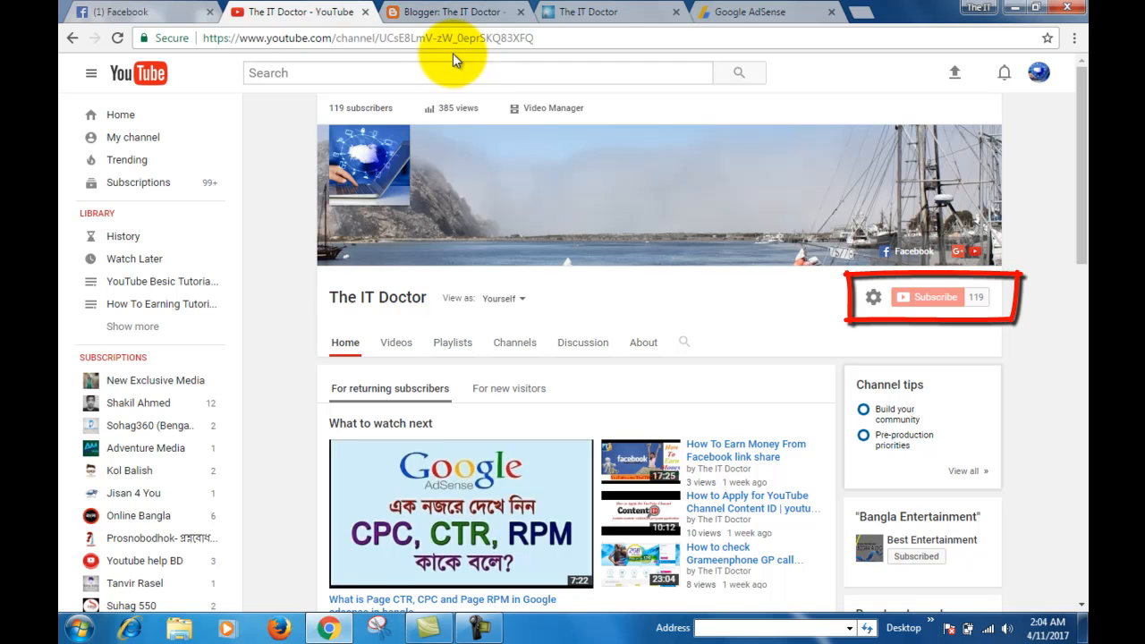
pyautogui.click(449, 14)
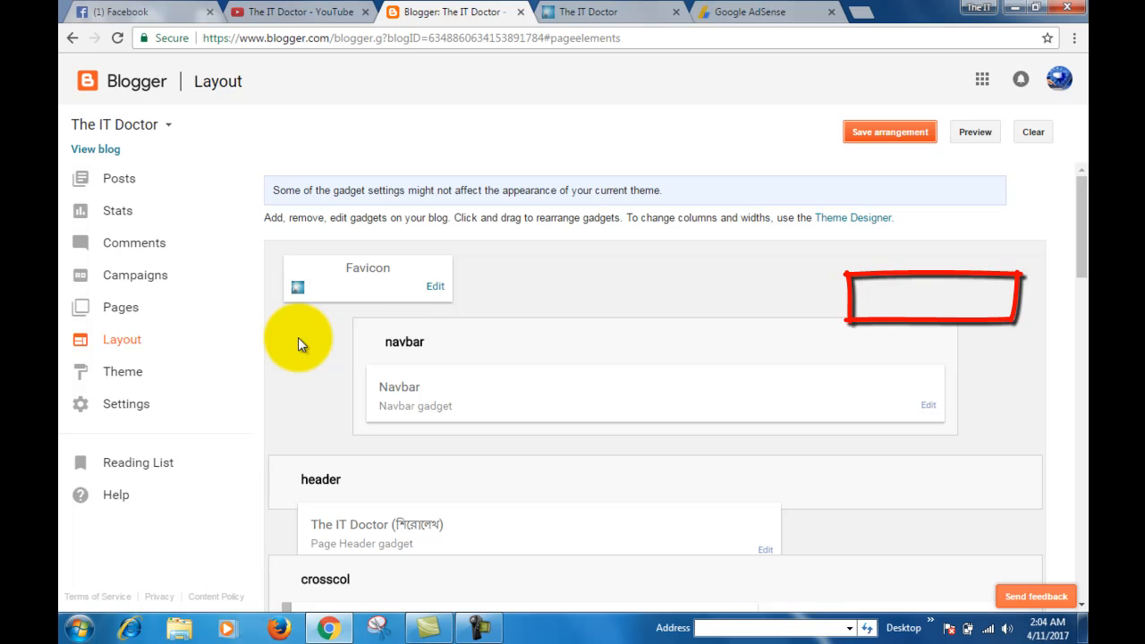
pyautogui.click(234, 12)
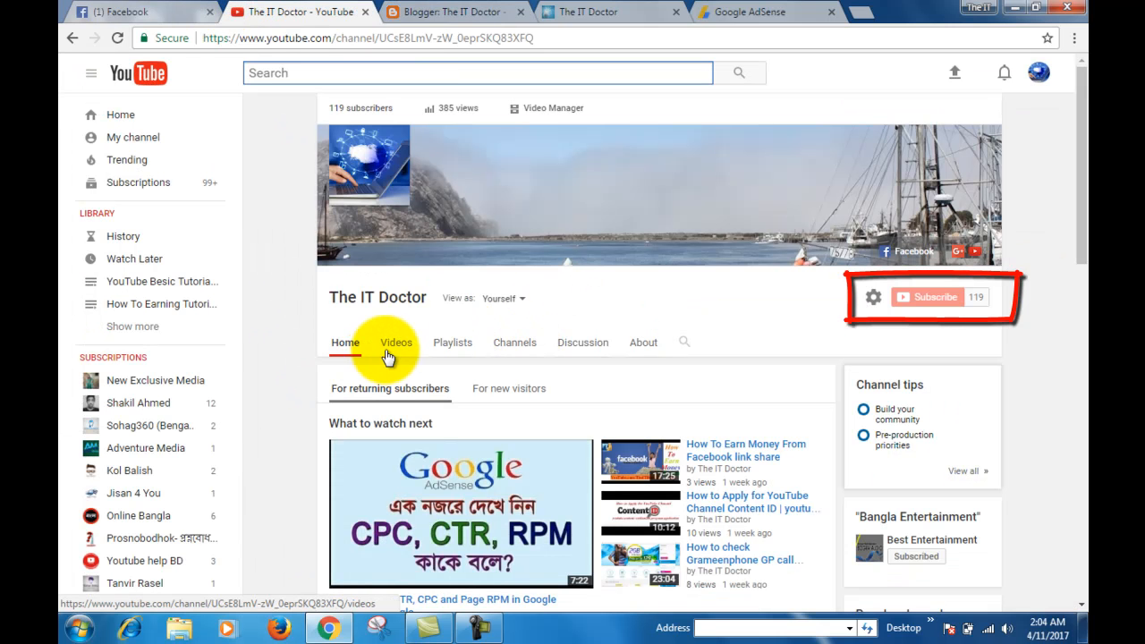